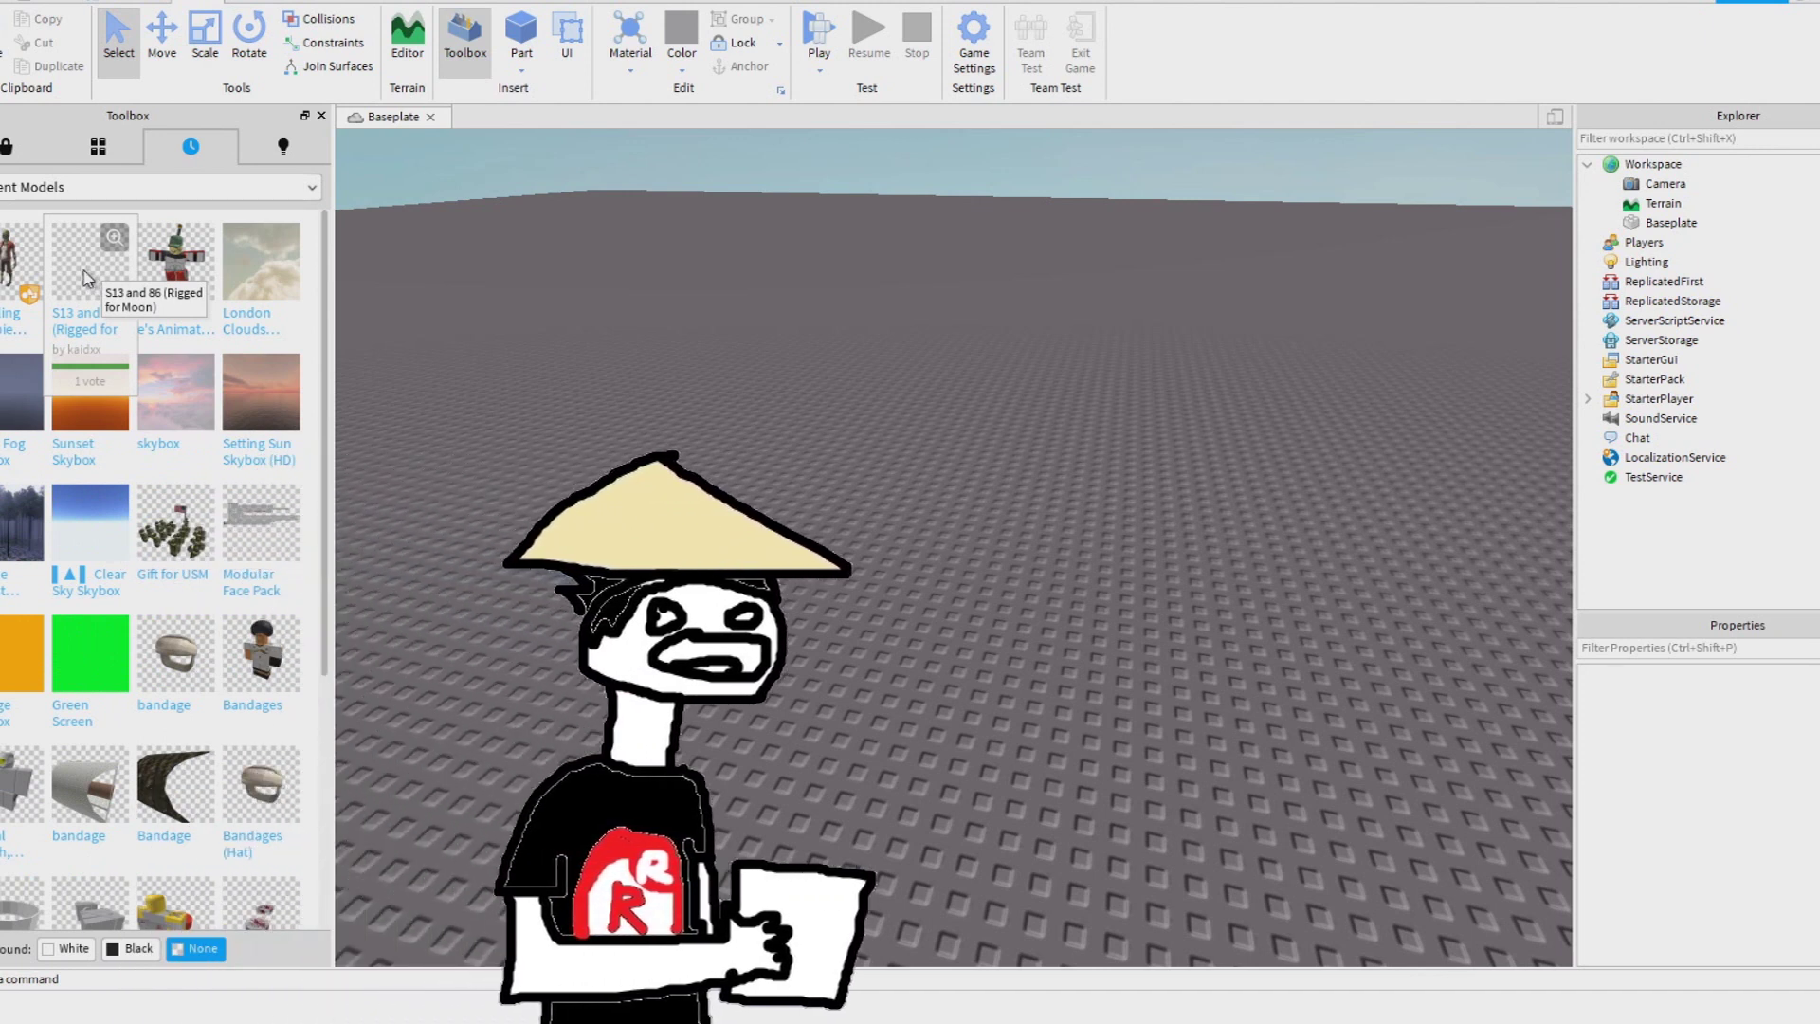
Insert the "S13 and 86 (Rigged for Moon)" model, delete the 86 car and reposition the remaining S13 on the baseplate.
left_click_drag(87, 277, 1049, 348)
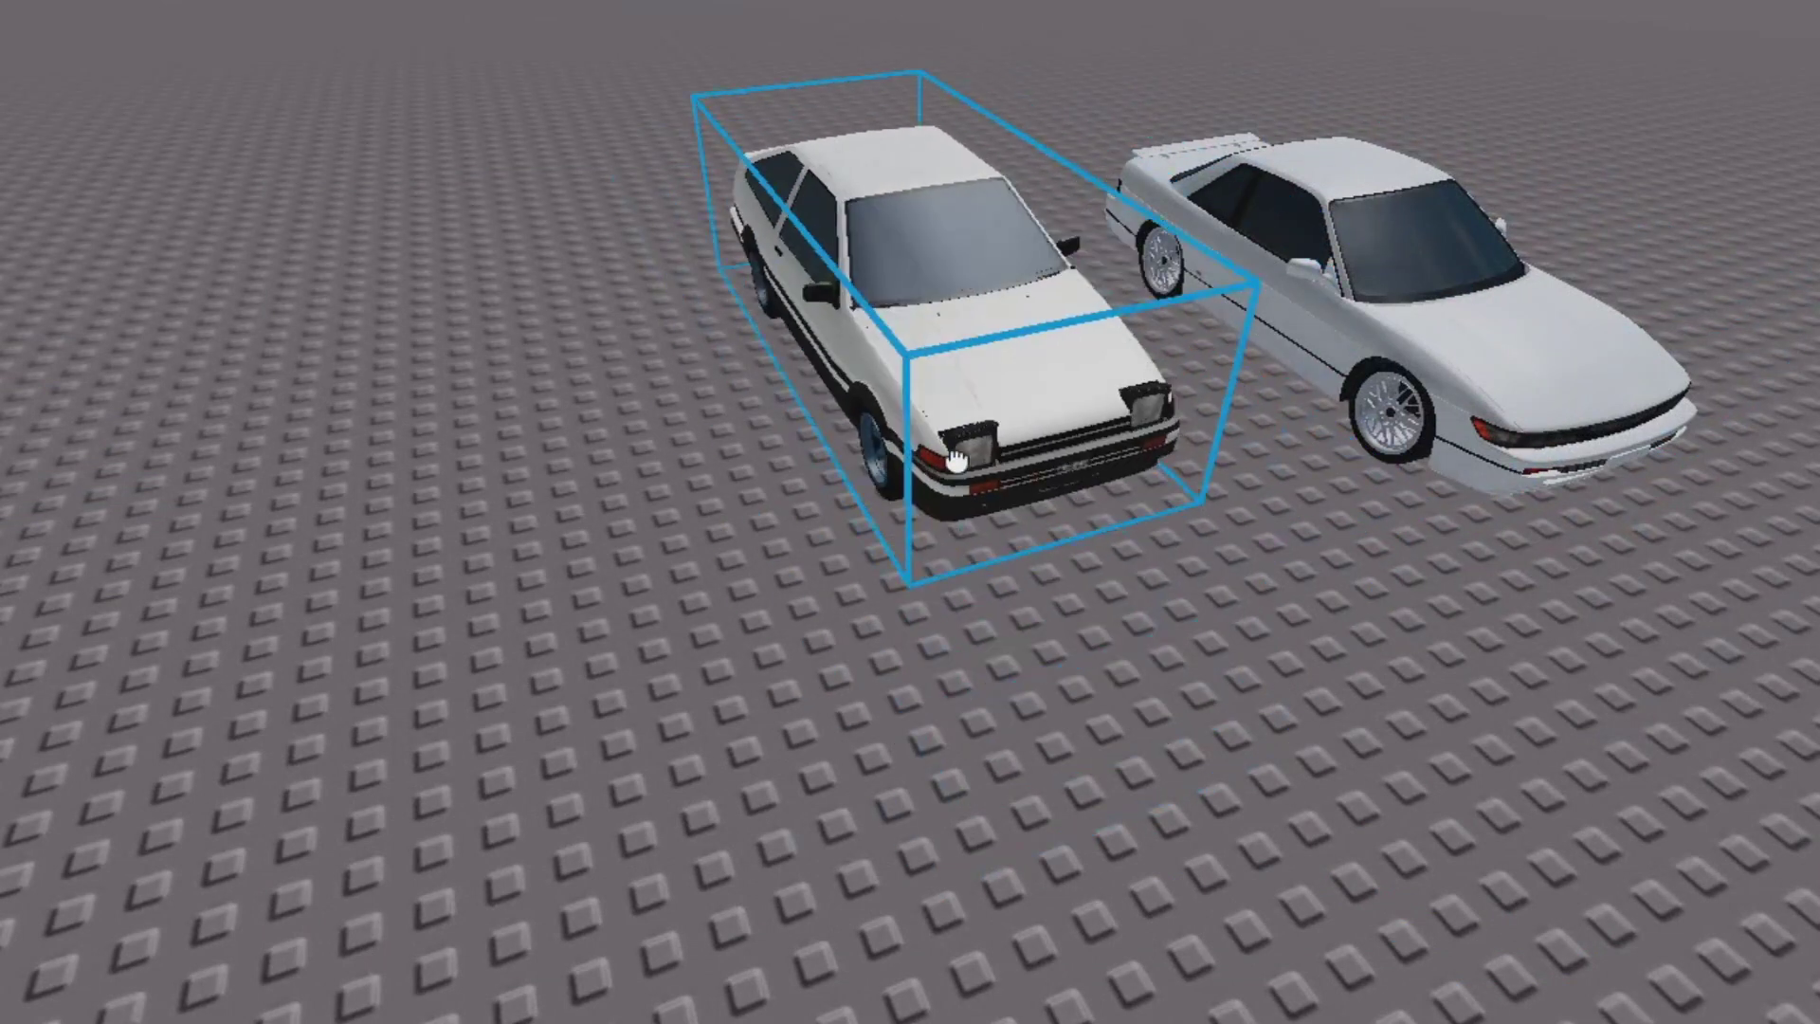
left_click_drag(956, 462, 1020, 589)
key("Delete")
left_click_drag(1297, 373, 1057, 696)
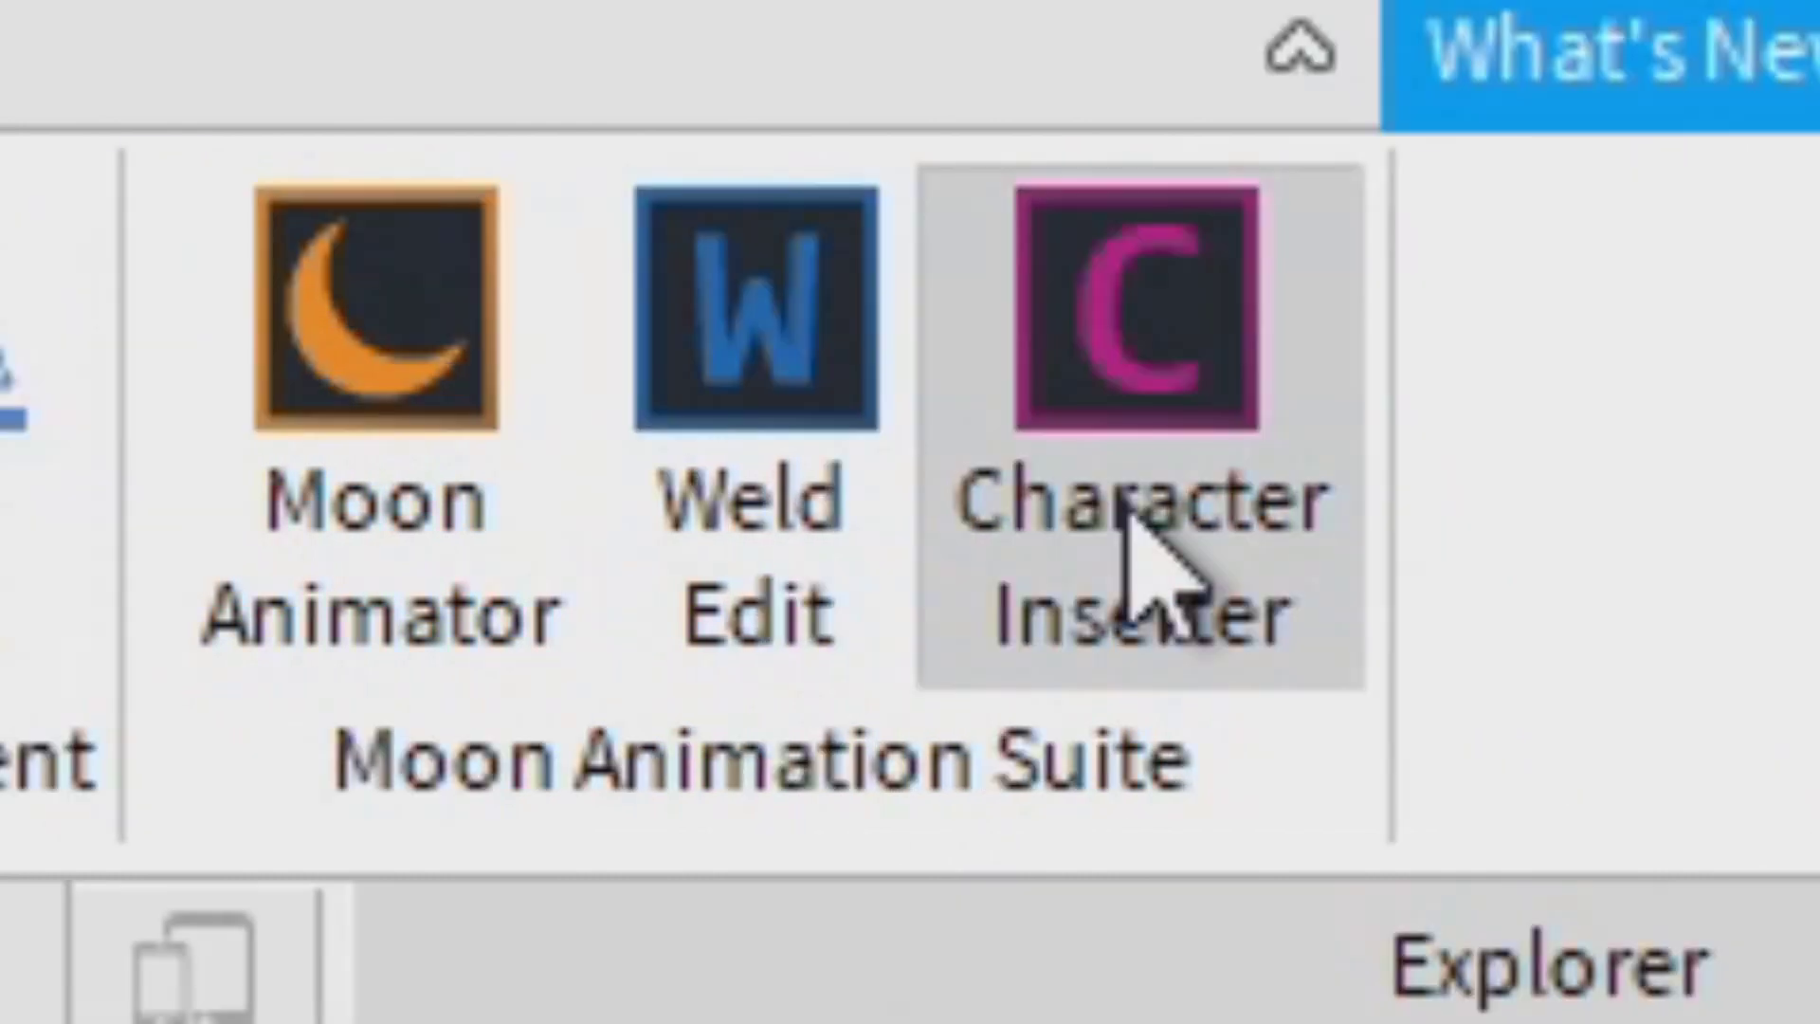
Insert a blank R6 rig with Character Inserter and place it beside the S13.
left_click(1137, 426)
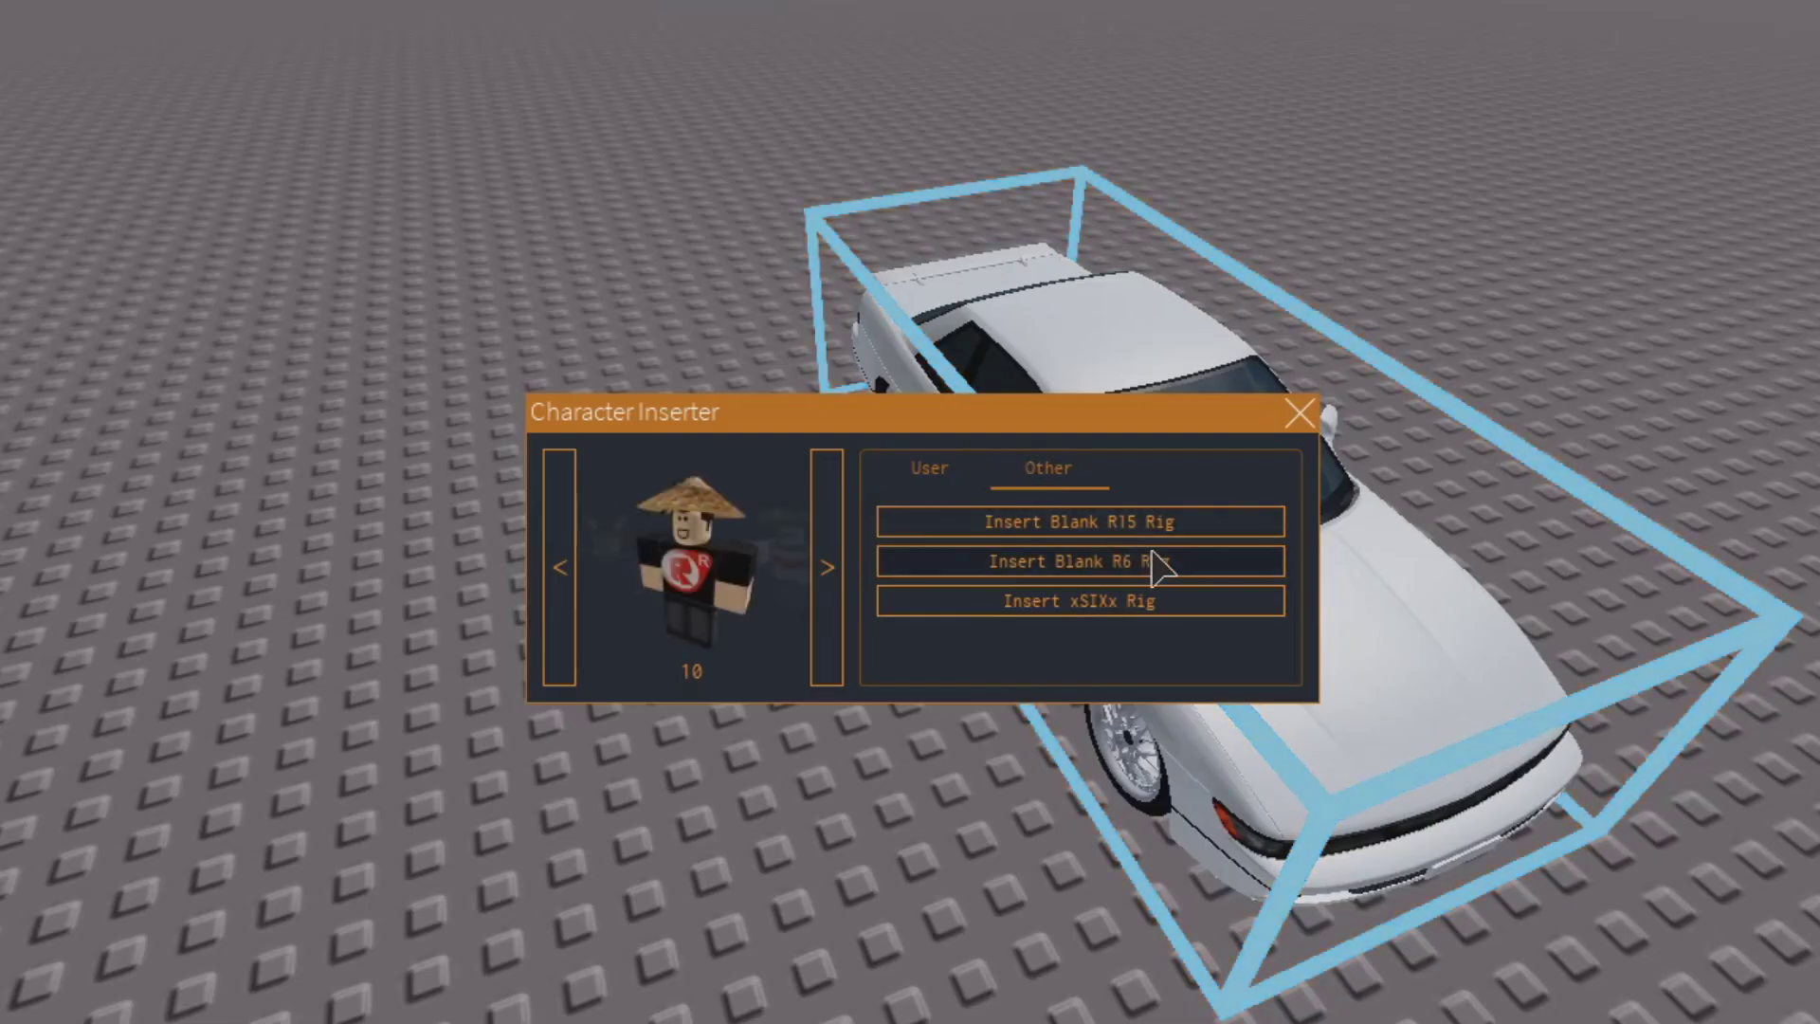
left_click(1305, 409)
left_click_drag(926, 629, 313, 858)
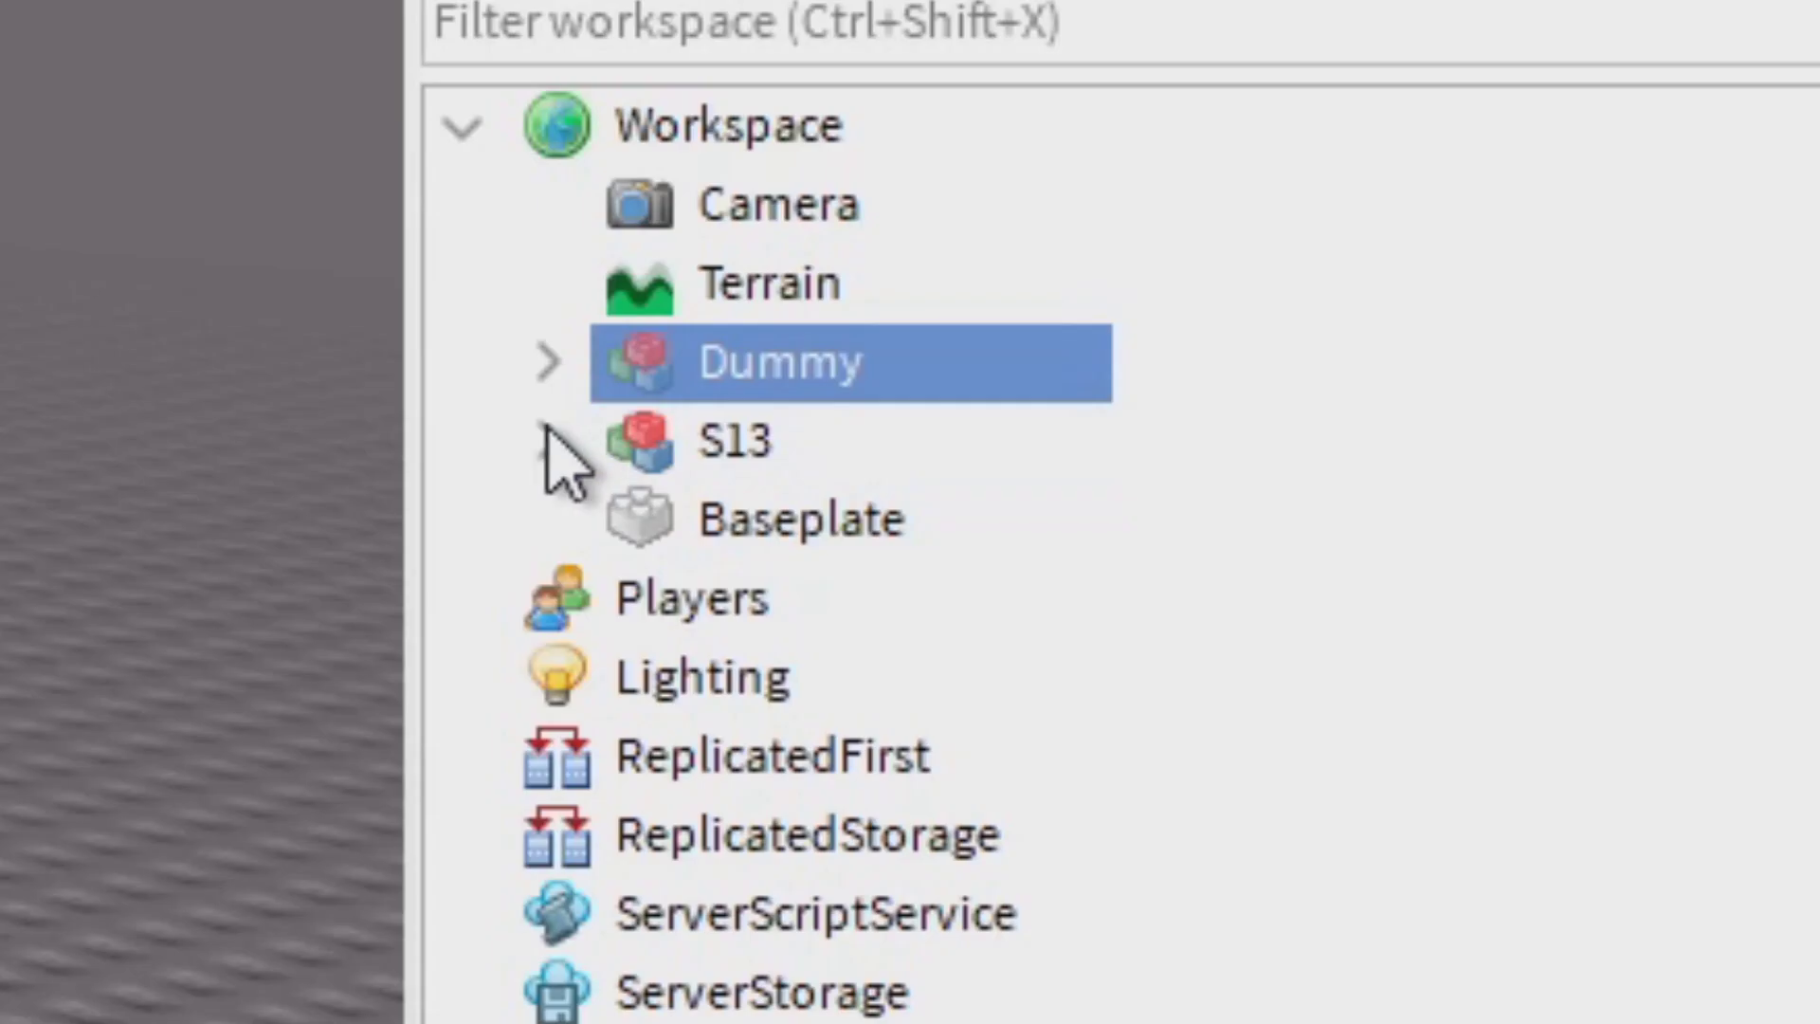
Look through the S13 model's parts, including S13Body and S13Root, and nest the S13 model inside Dummy.
left_click(554, 444)
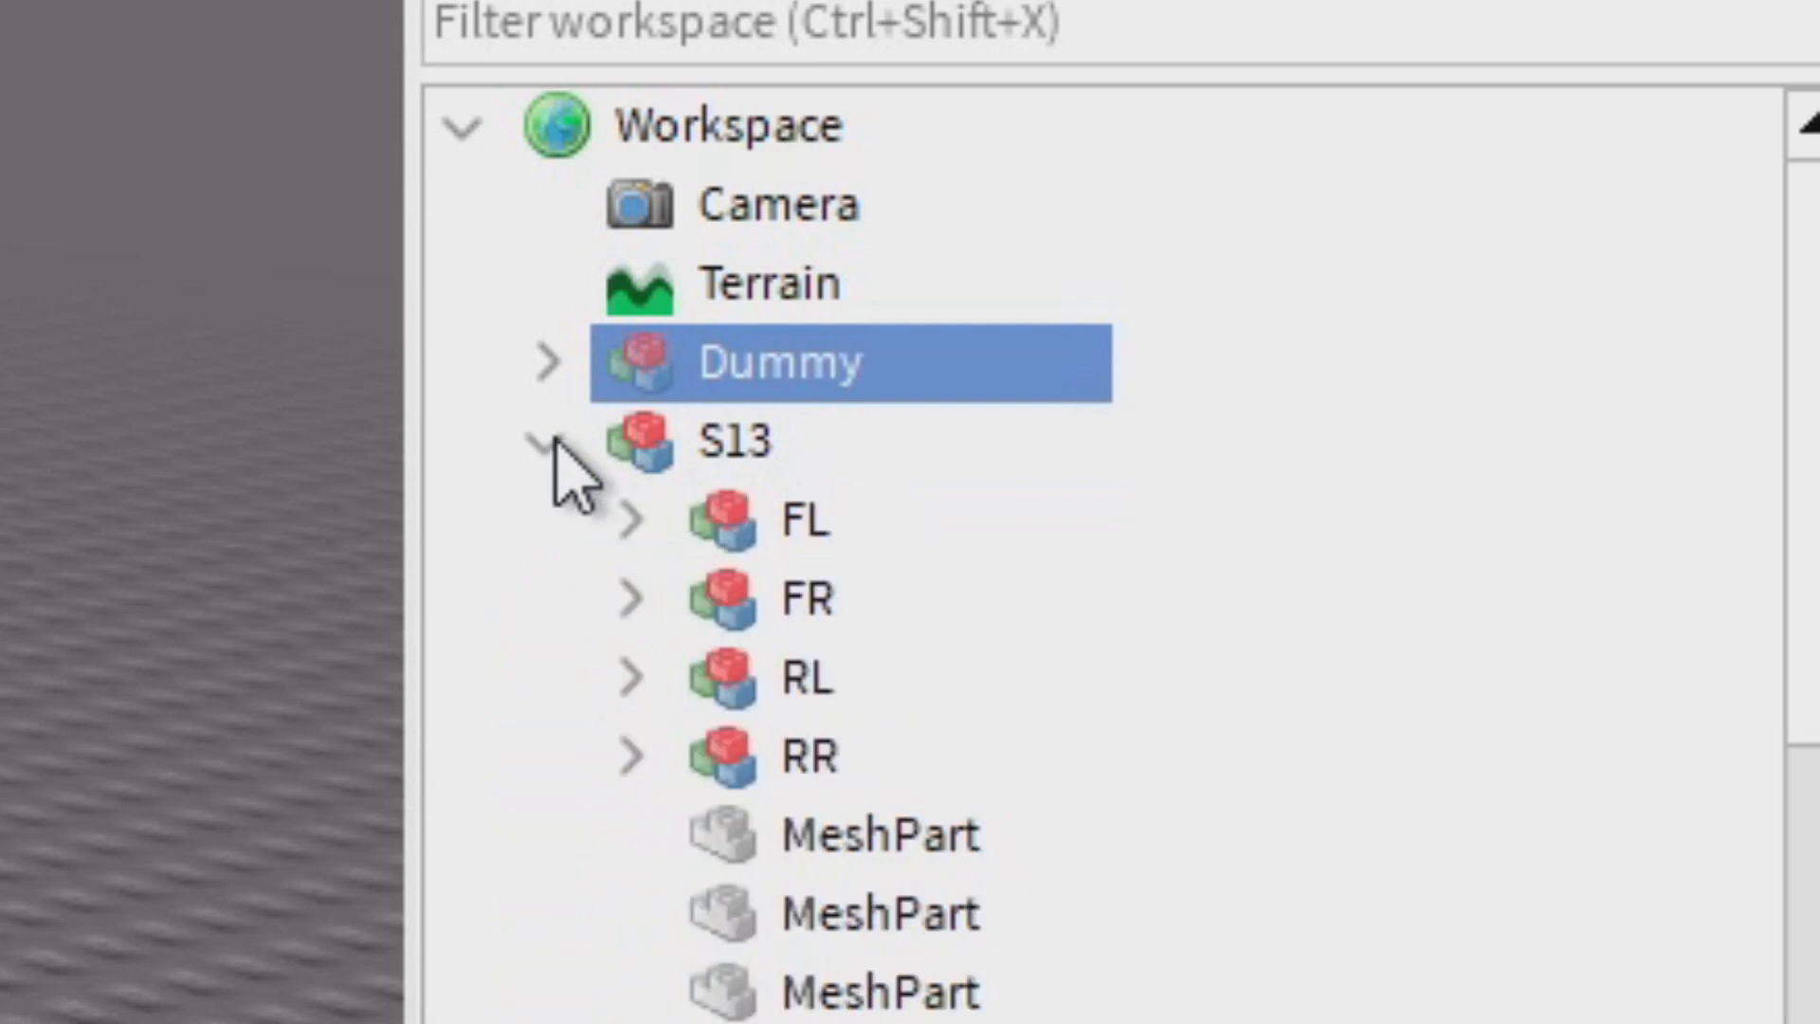
scroll(841, 583, "down", 5)
scroll(853, 607, "down", 3)
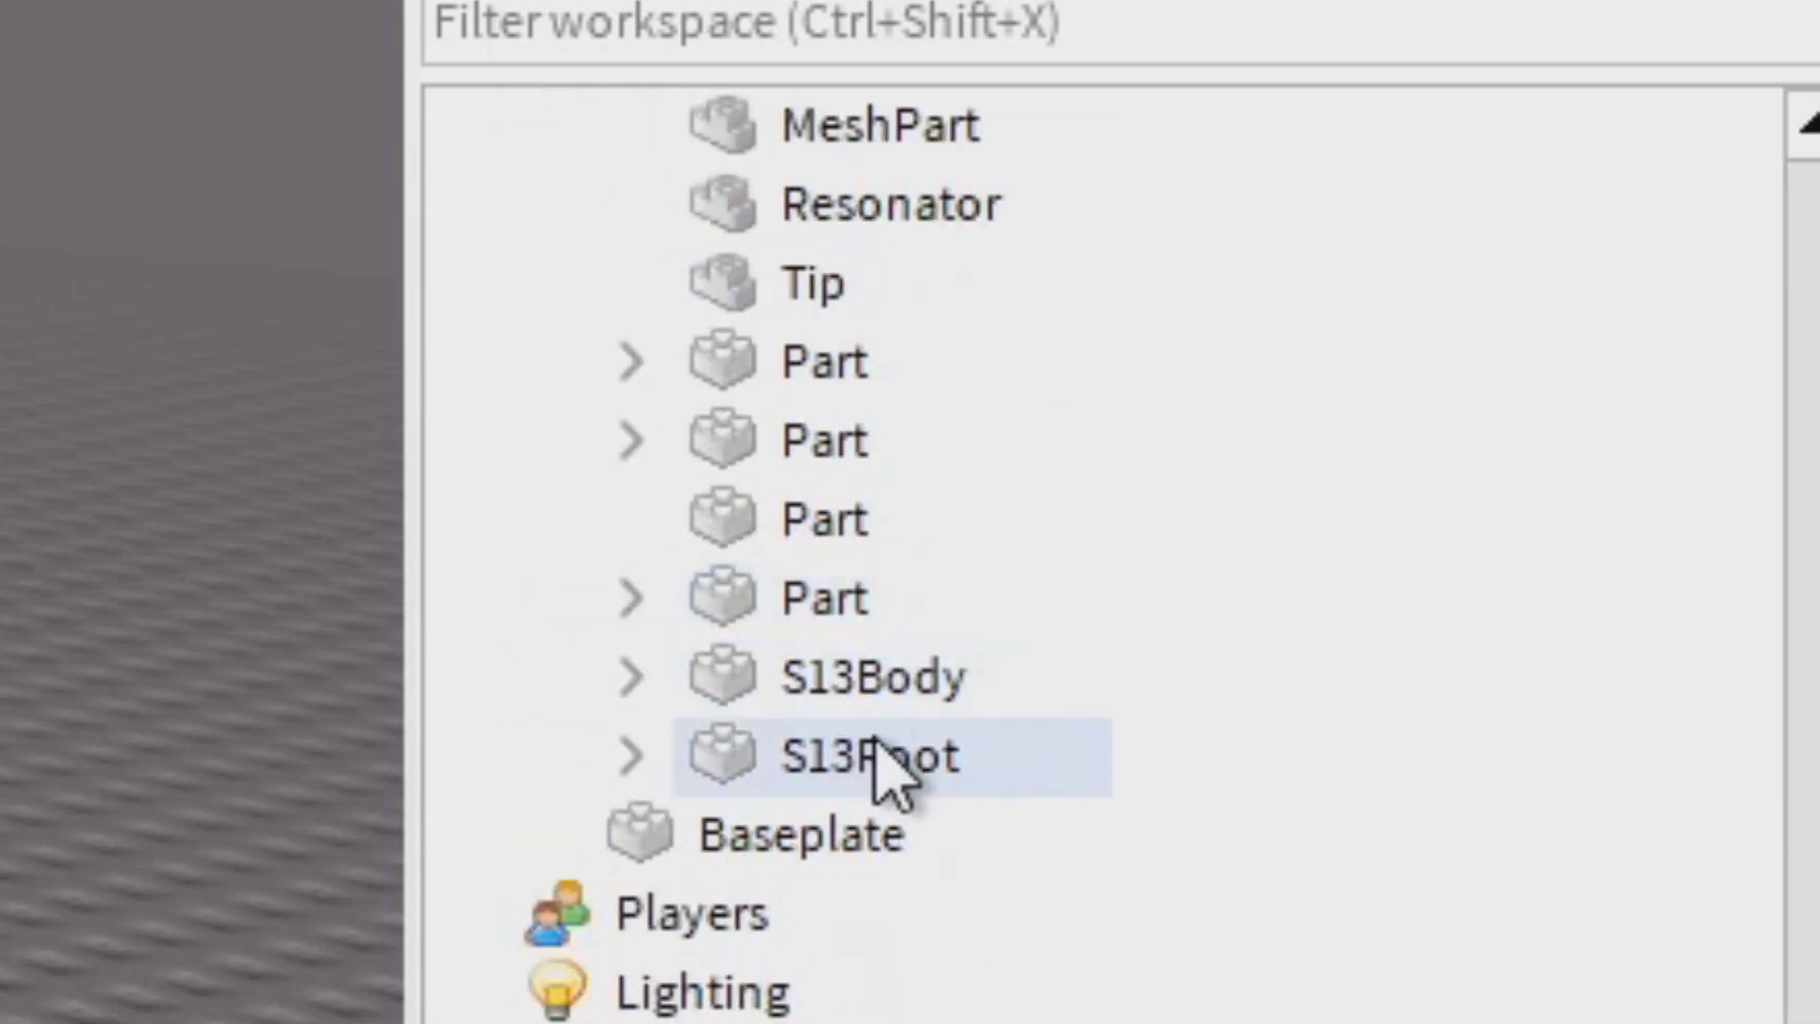
left_click(725, 706)
left_click(632, 755)
left_click(631, 756)
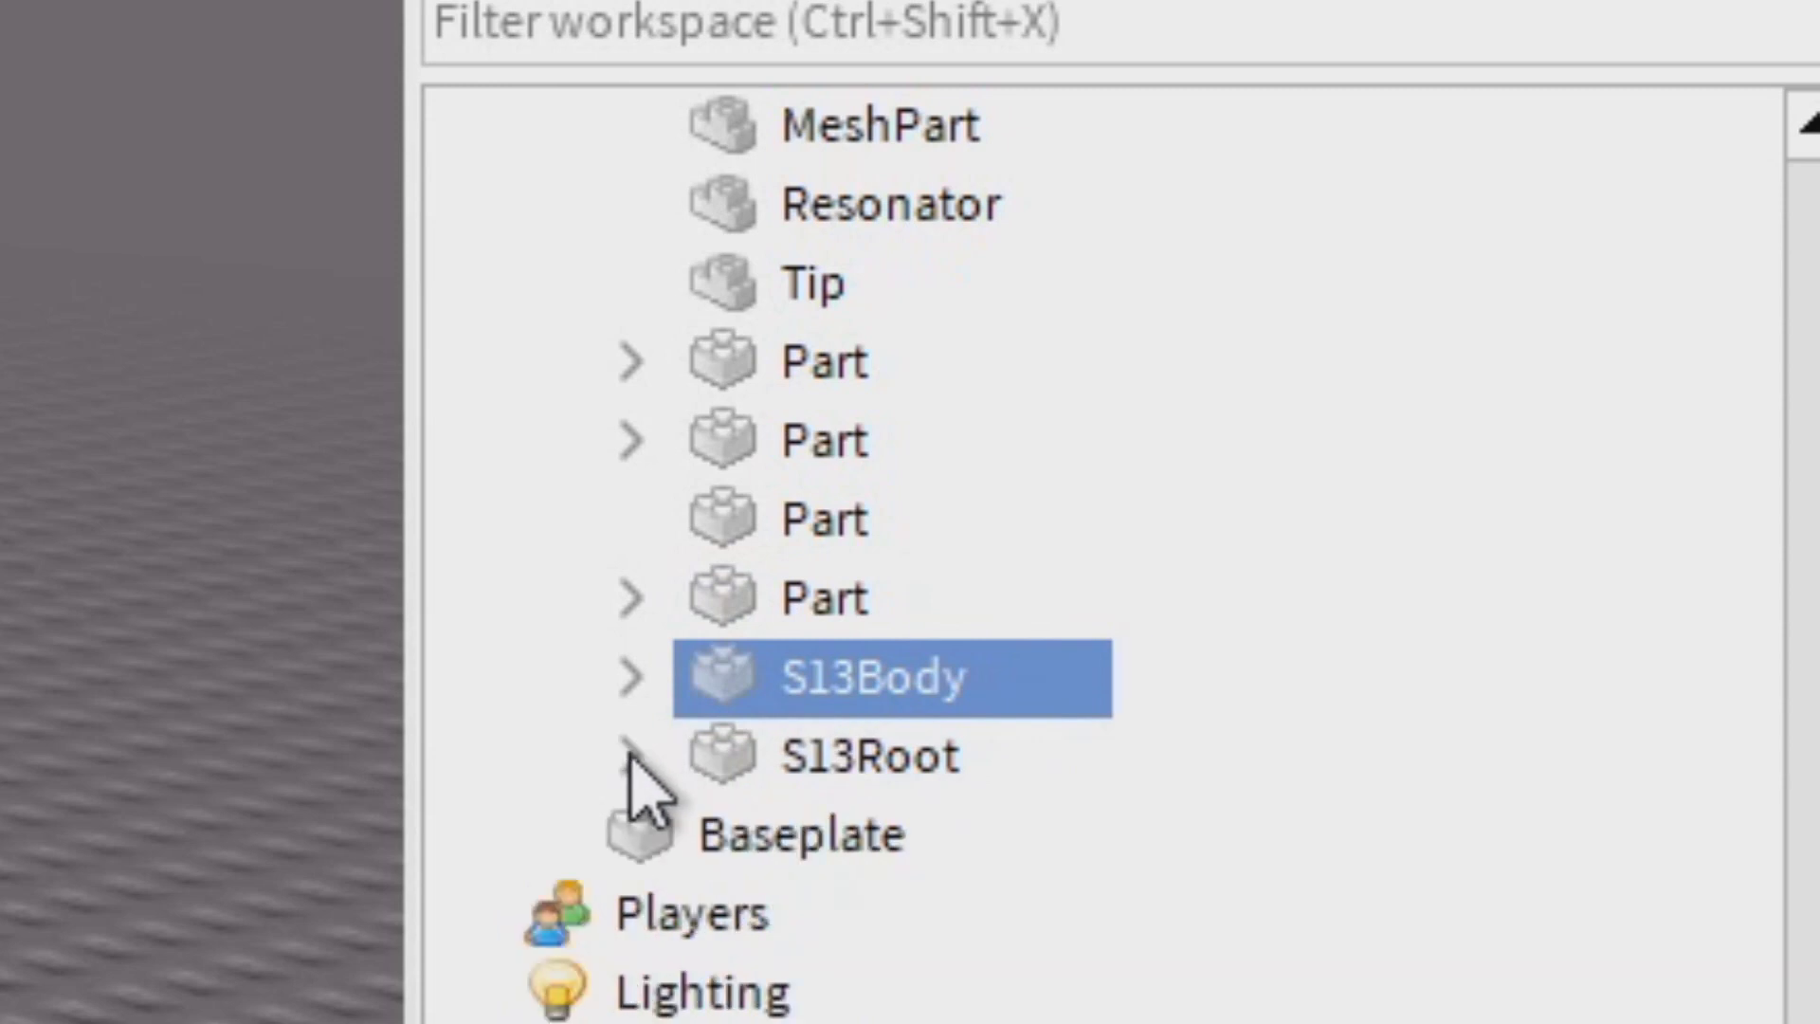
scroll(771, 772, "up", 10)
left_click_drag(731, 439, 806, 365)
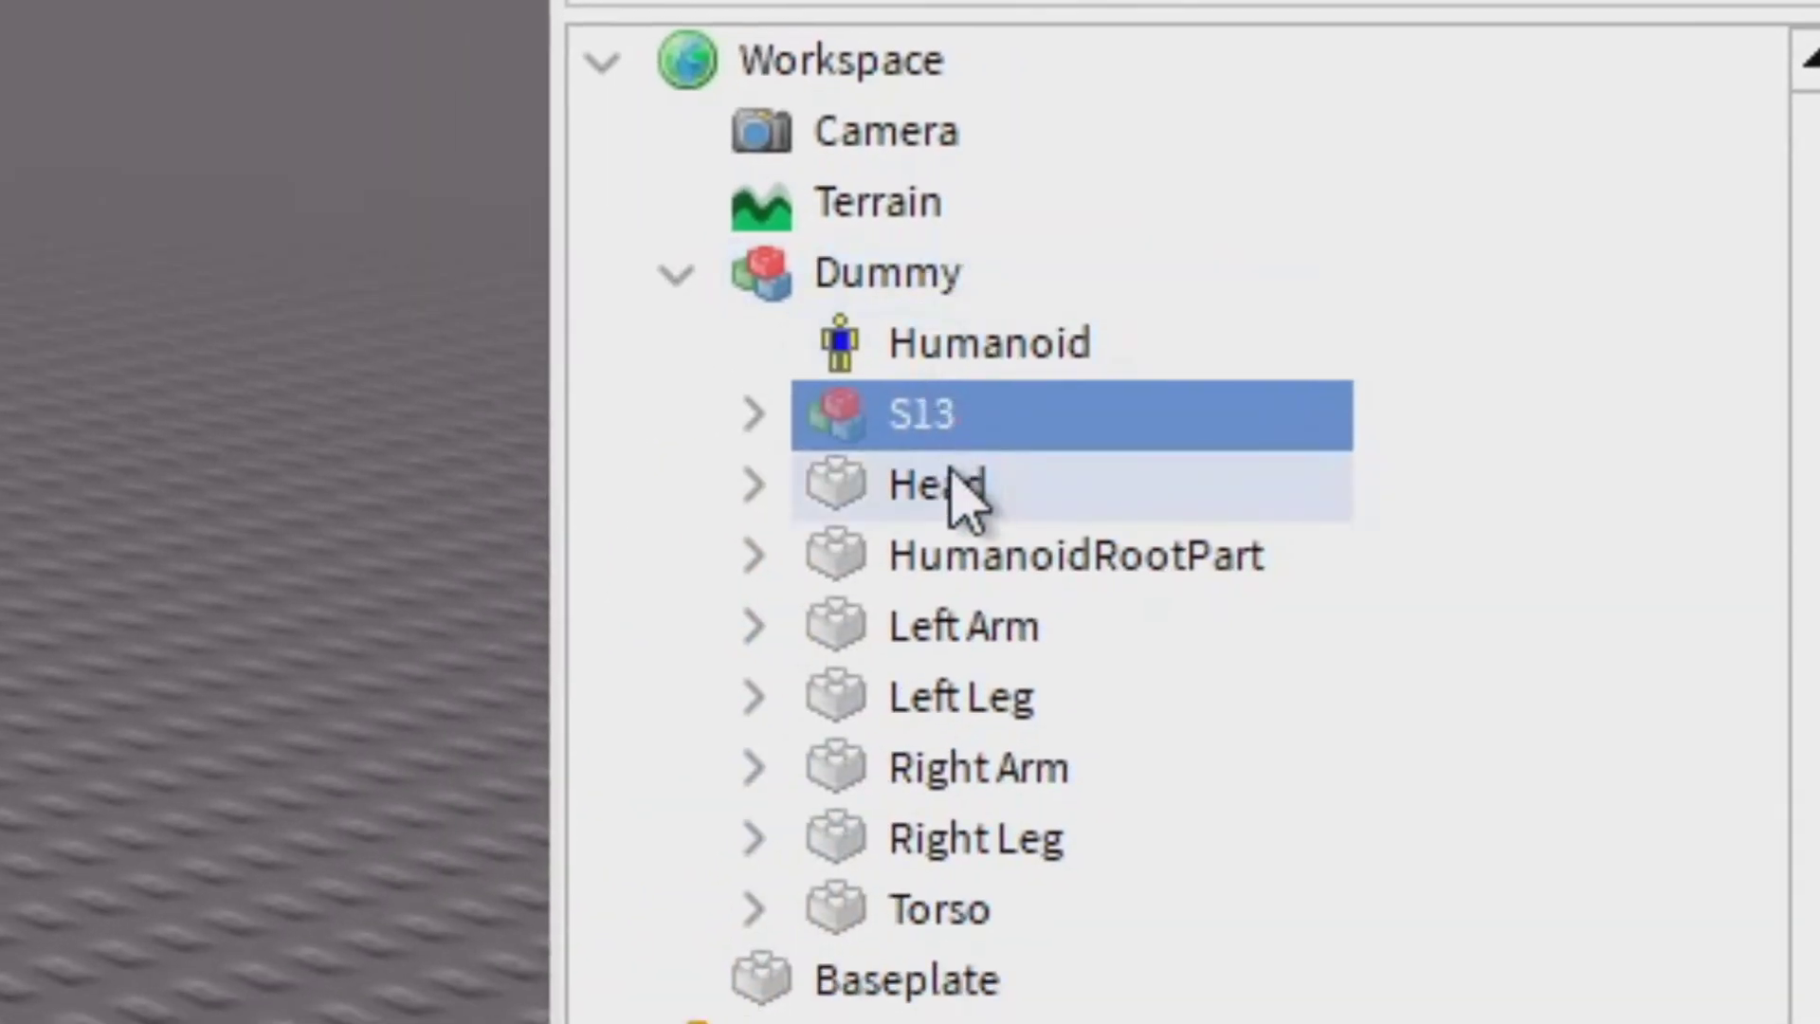
Delete the Dummy's head, both arms and both legs, keeping its HumanoidRootPart and Torso.
left_click(957, 491)
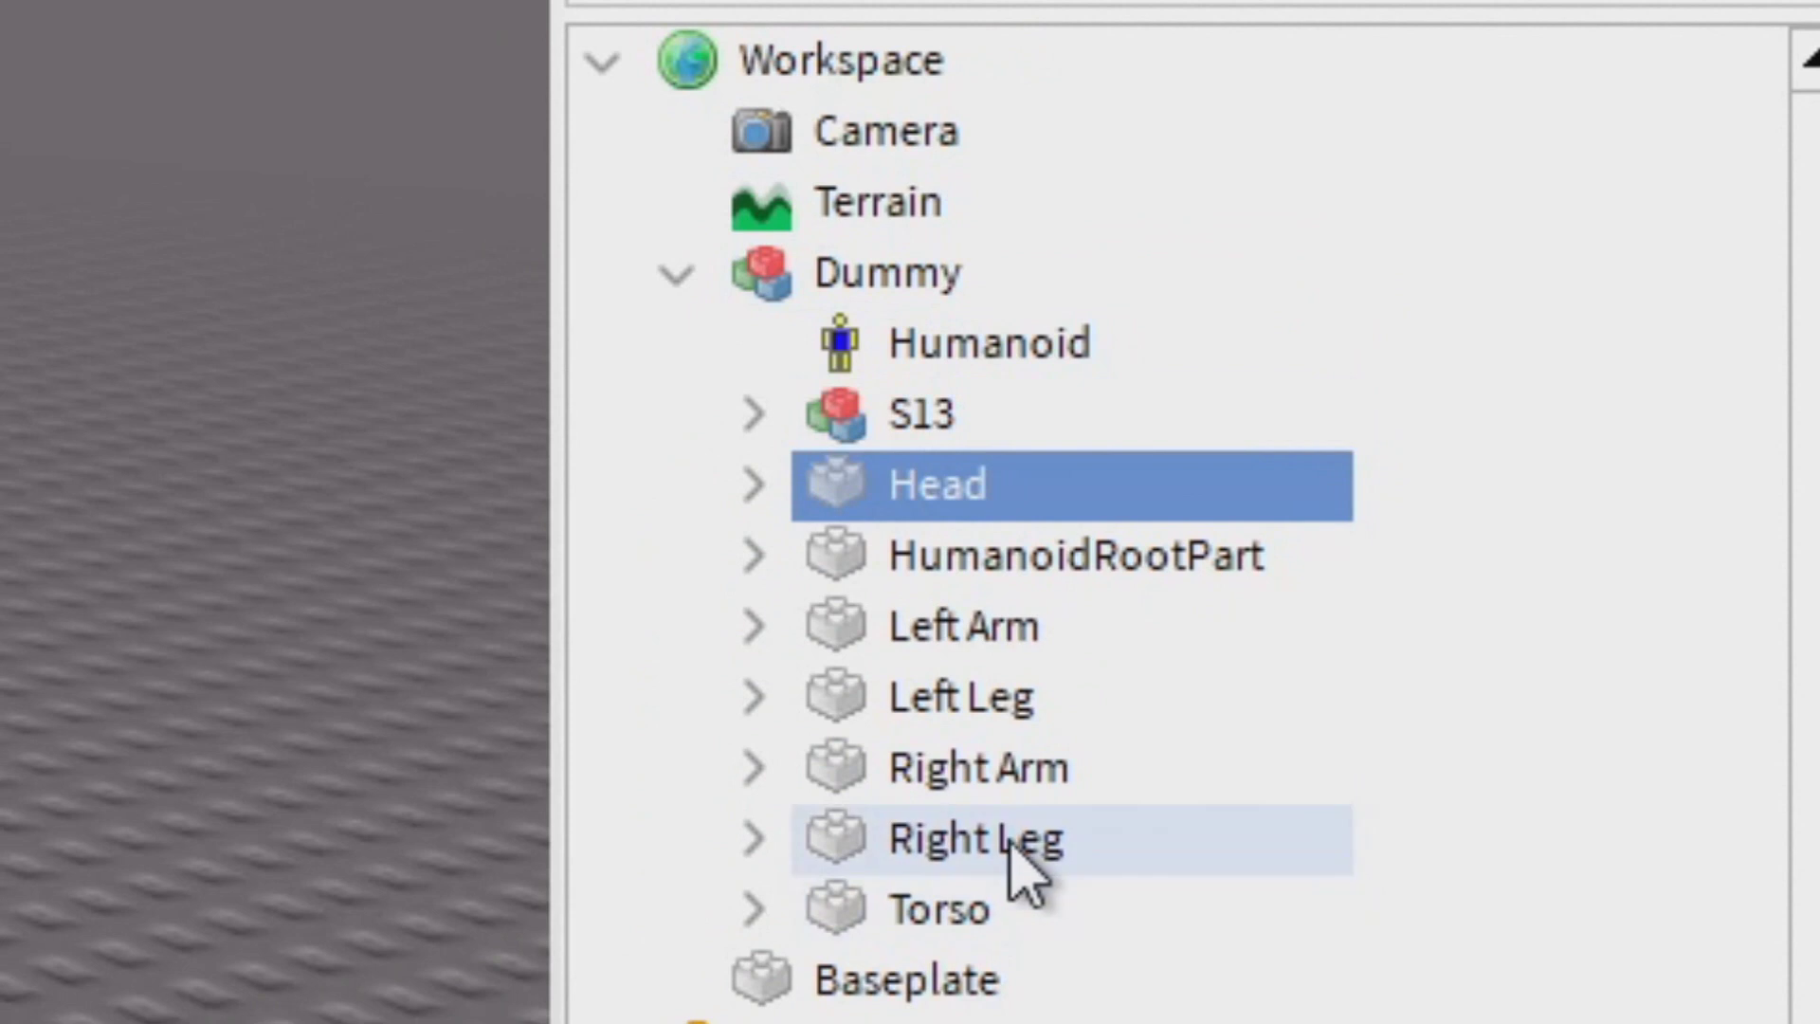
left_click(1010, 842, "ctrl")
left_click(991, 772, "ctrl")
left_click(934, 697, "ctrl")
left_click(891, 621, "ctrl")
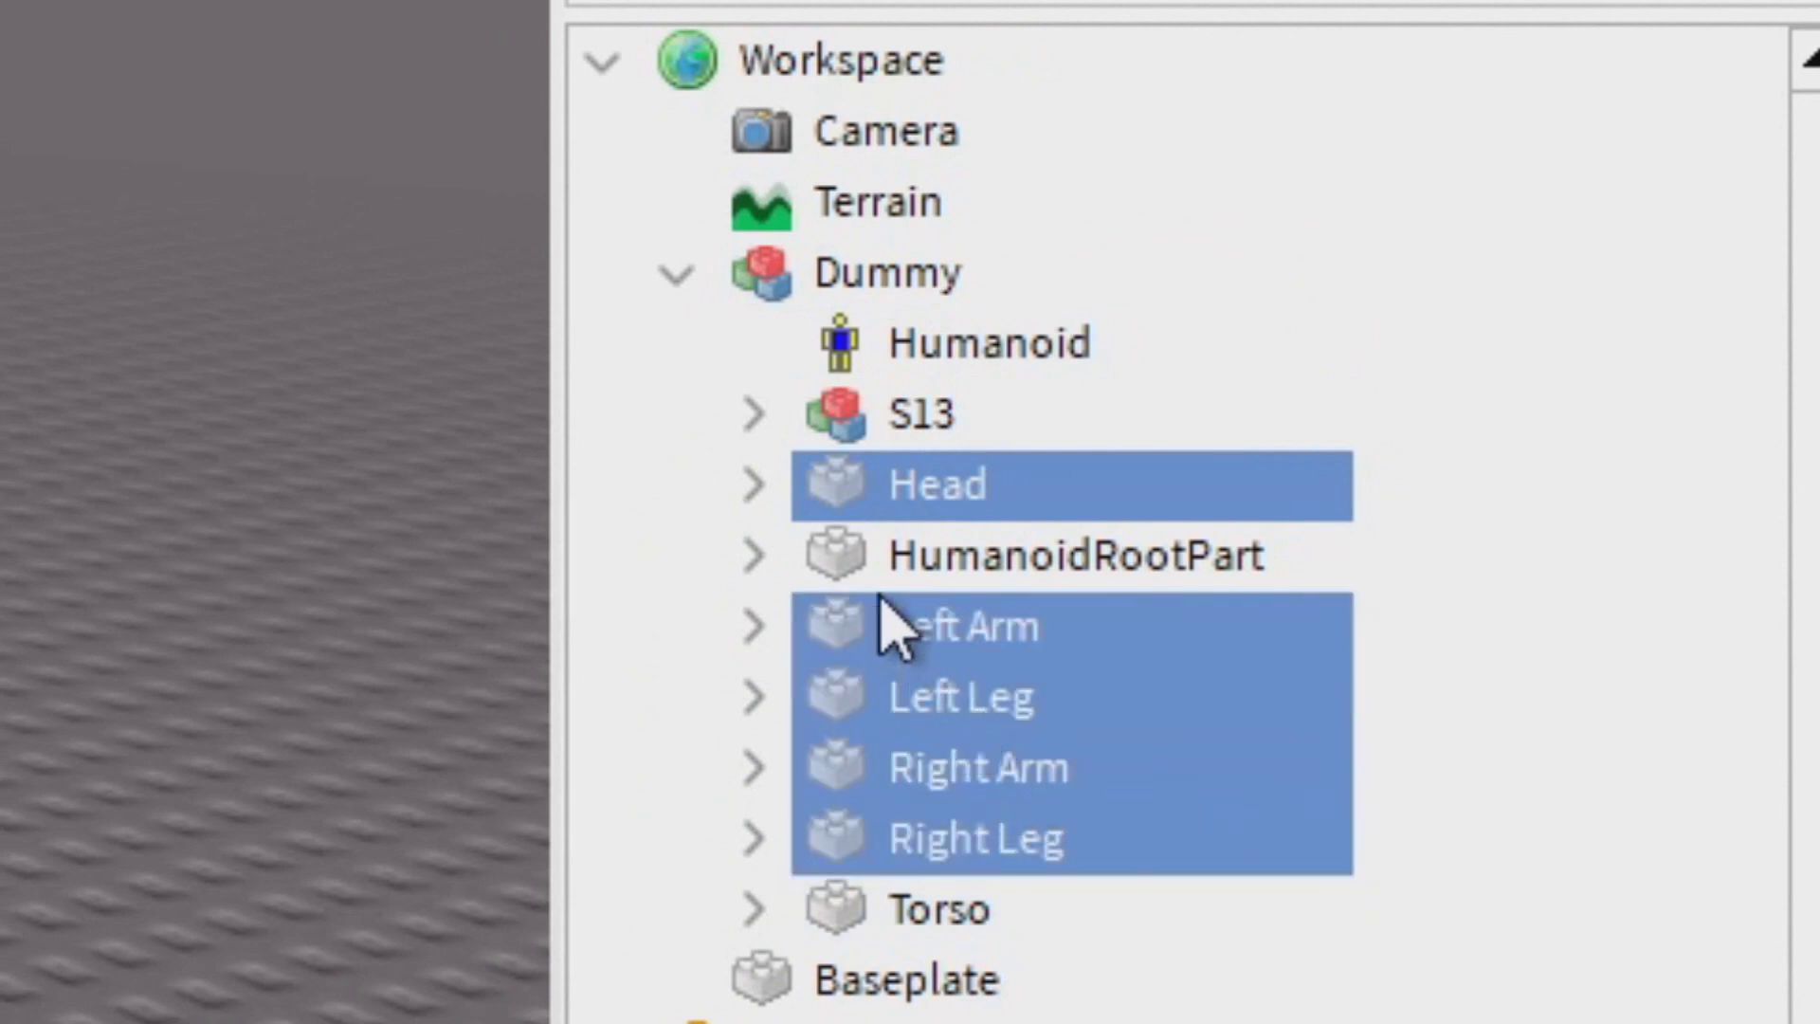
key("Delete")
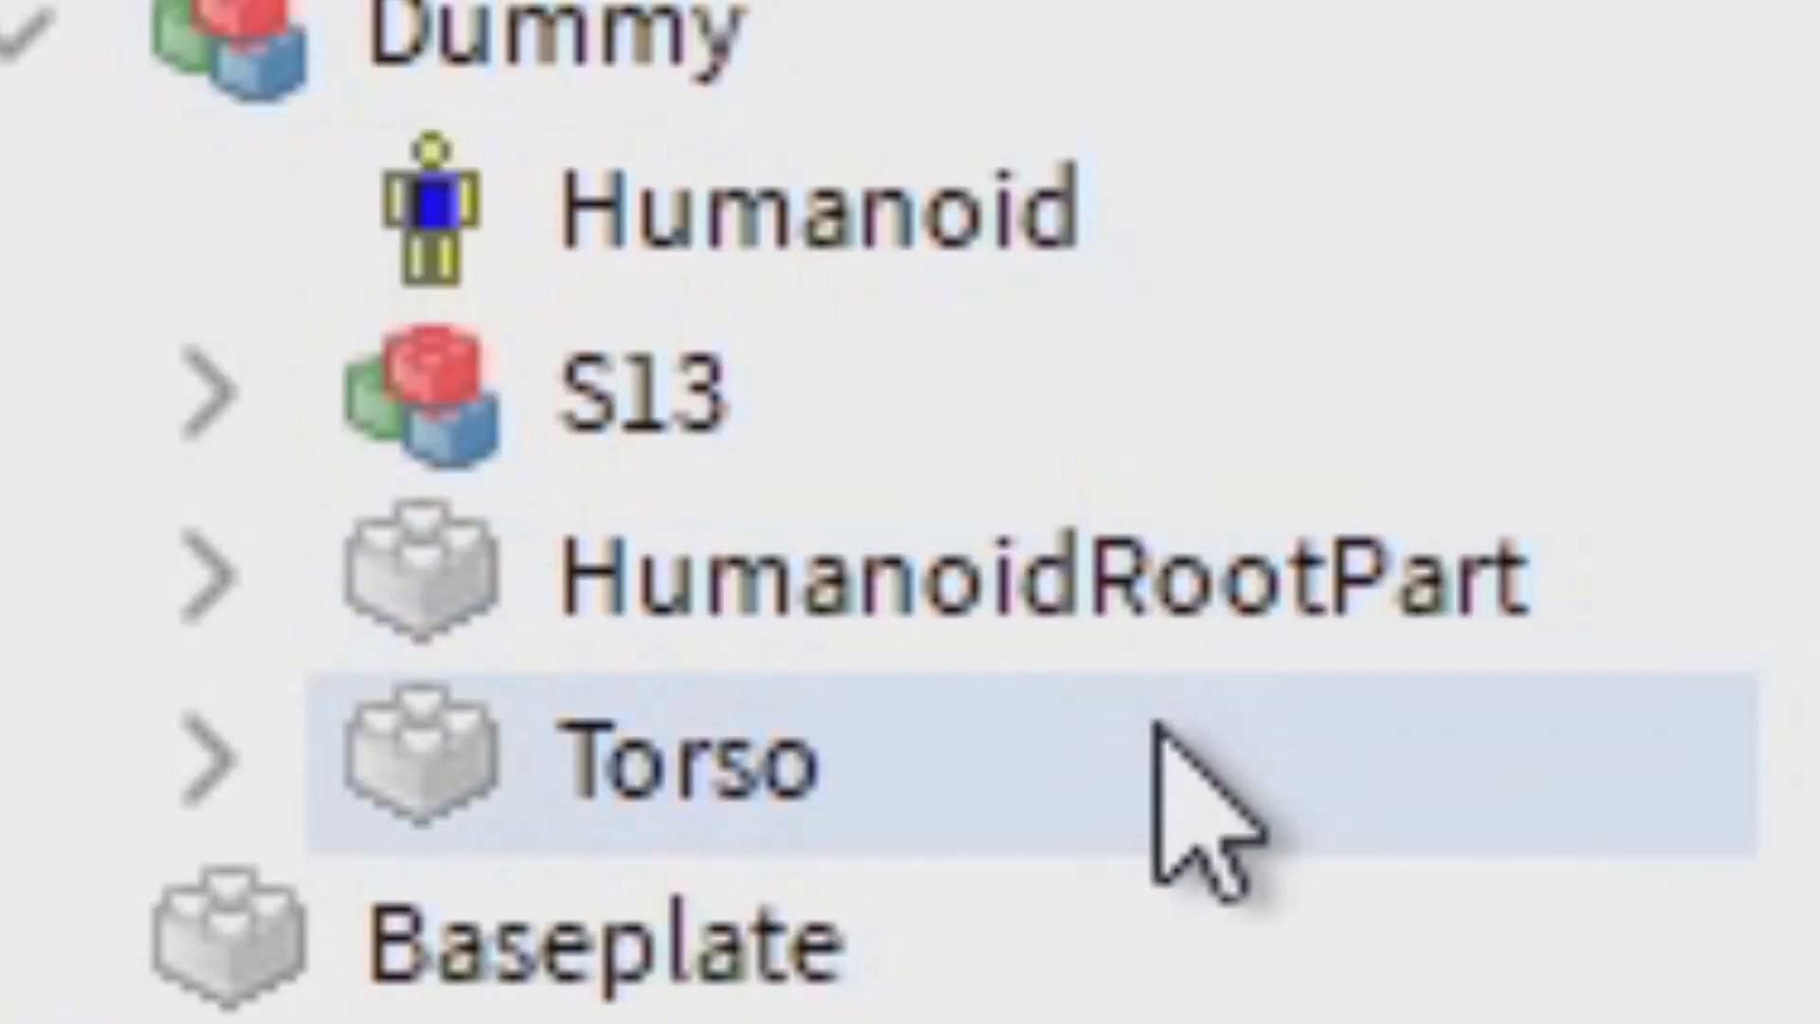
Join the Dummy's Torso to S13Body with an in-place Motor6D covering the entire model, using Weld Edit.
left_click(208, 396)
scroll(284, 417, "down", 10)
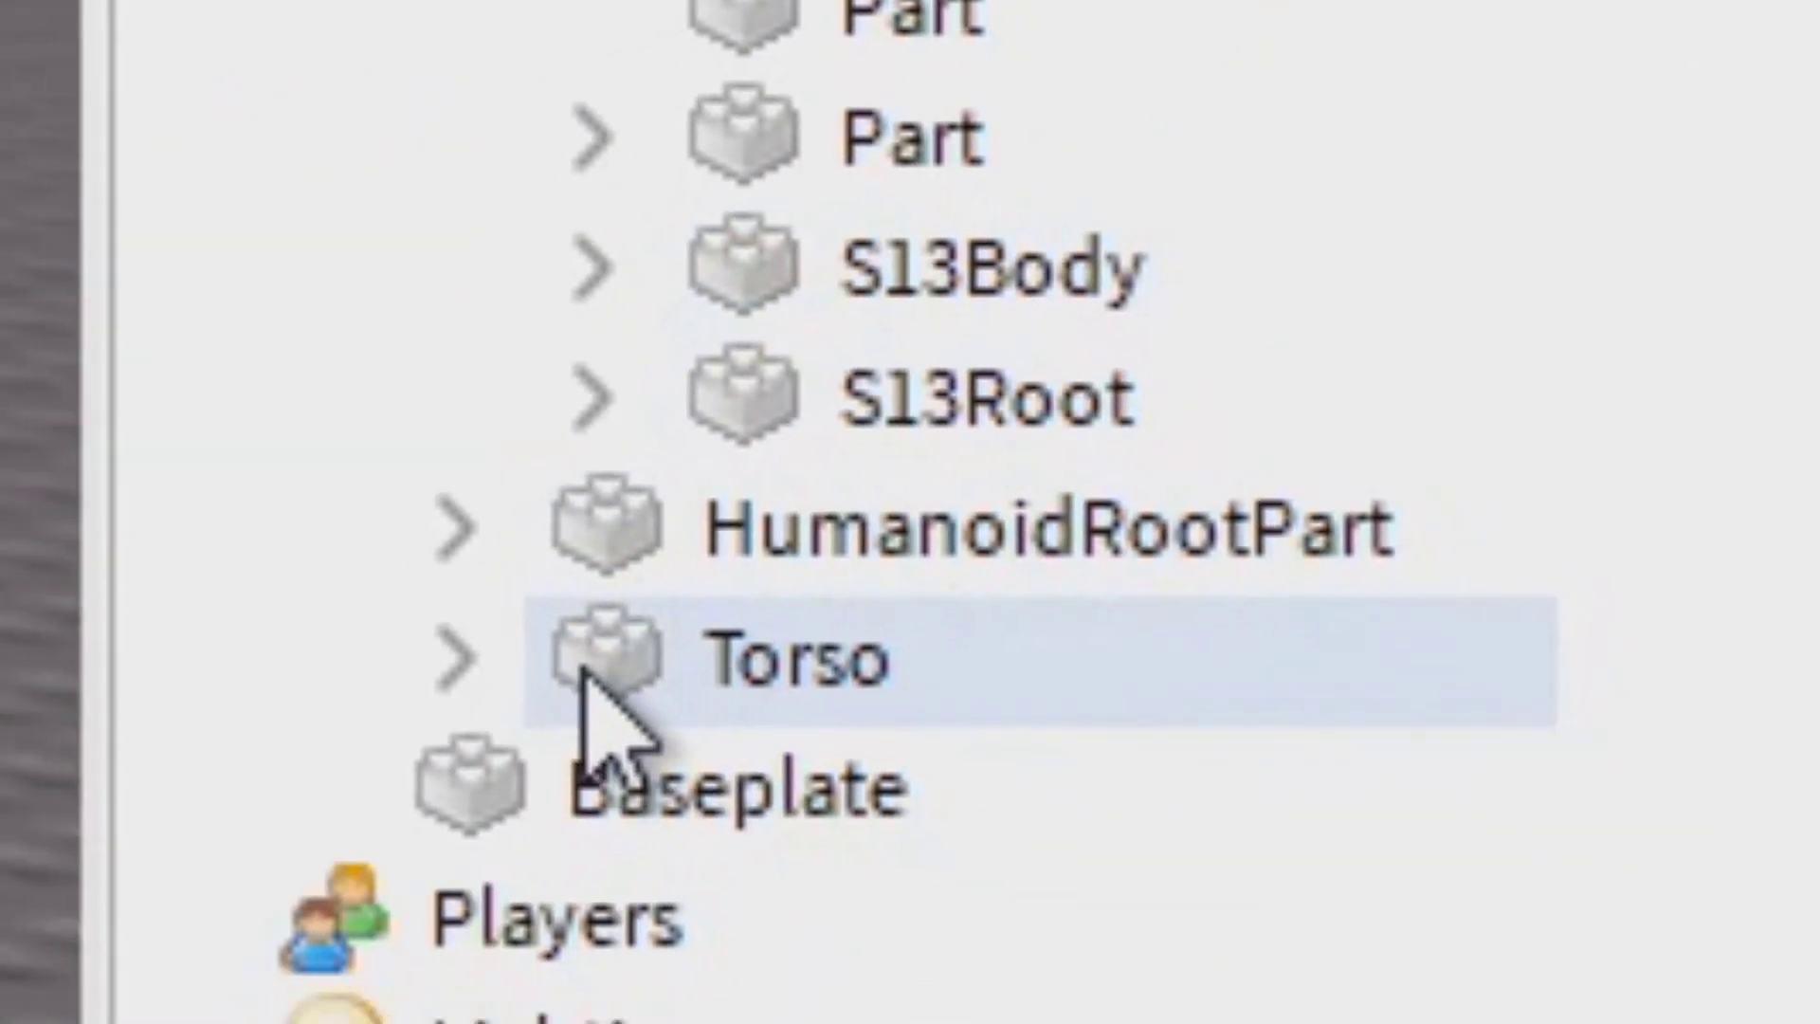
left_click(531, 744)
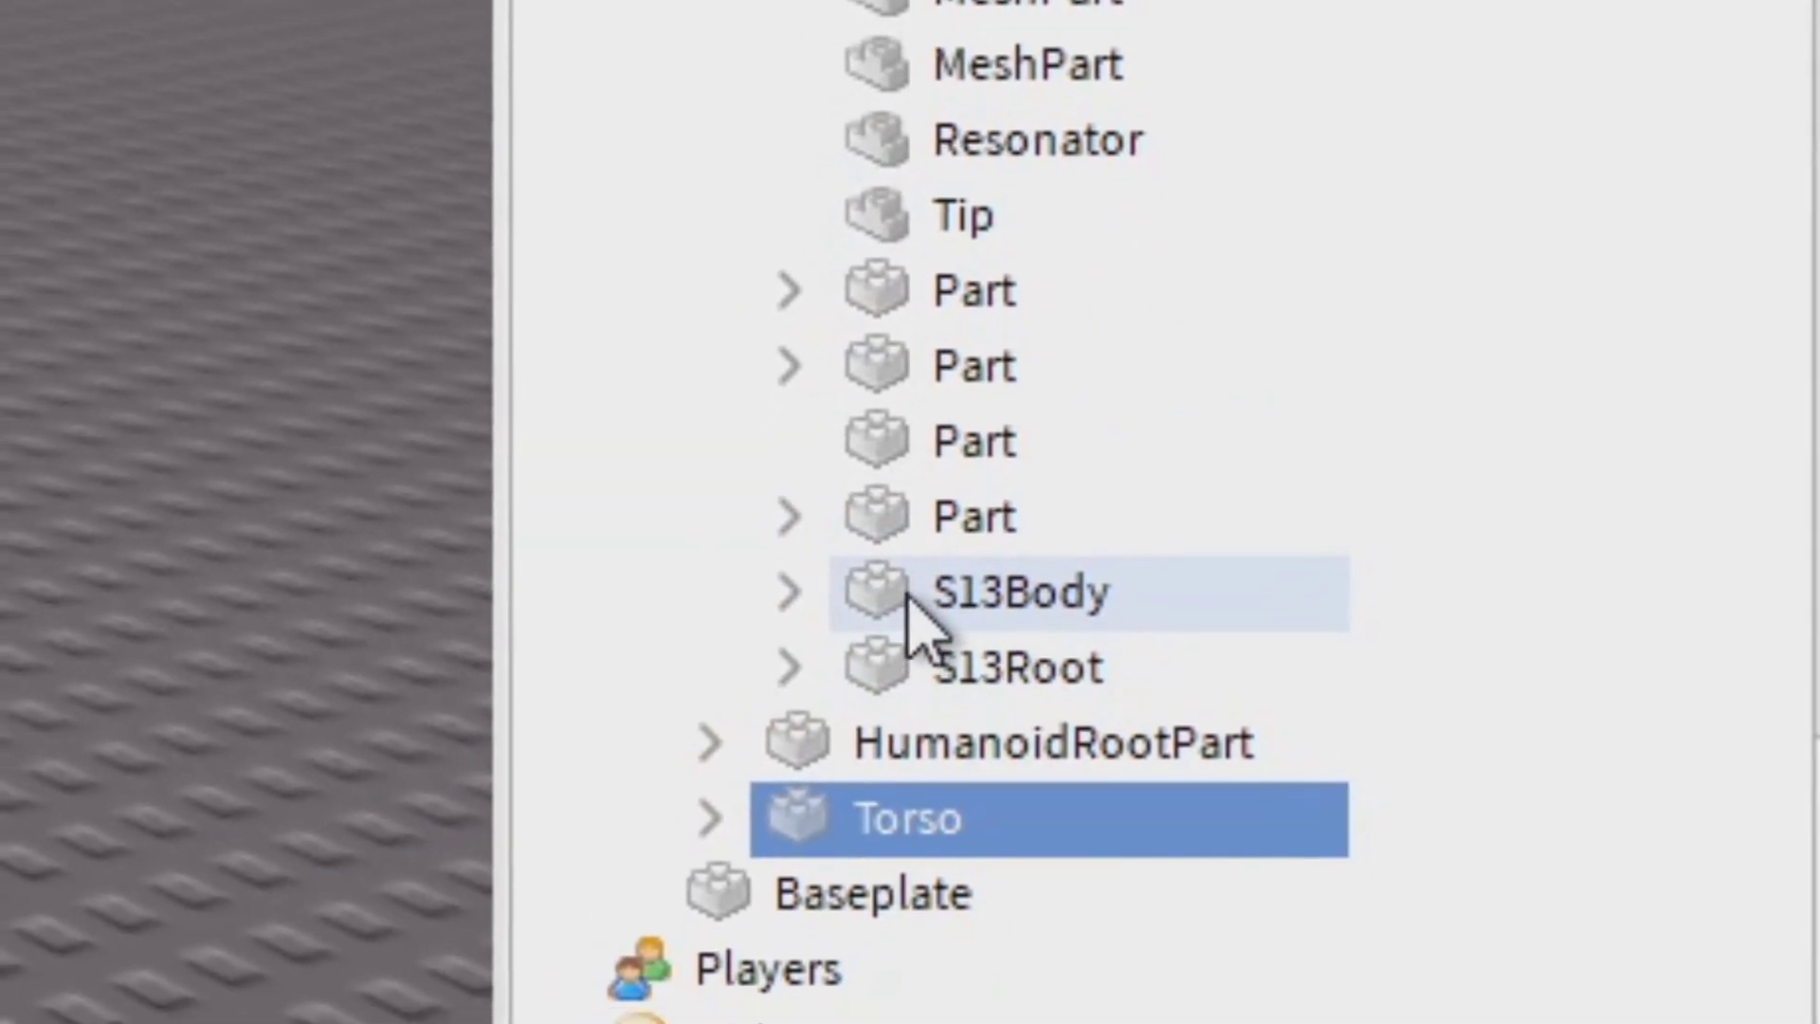
left_click(882, 611, "ctrl")
left_click(1540, 90)
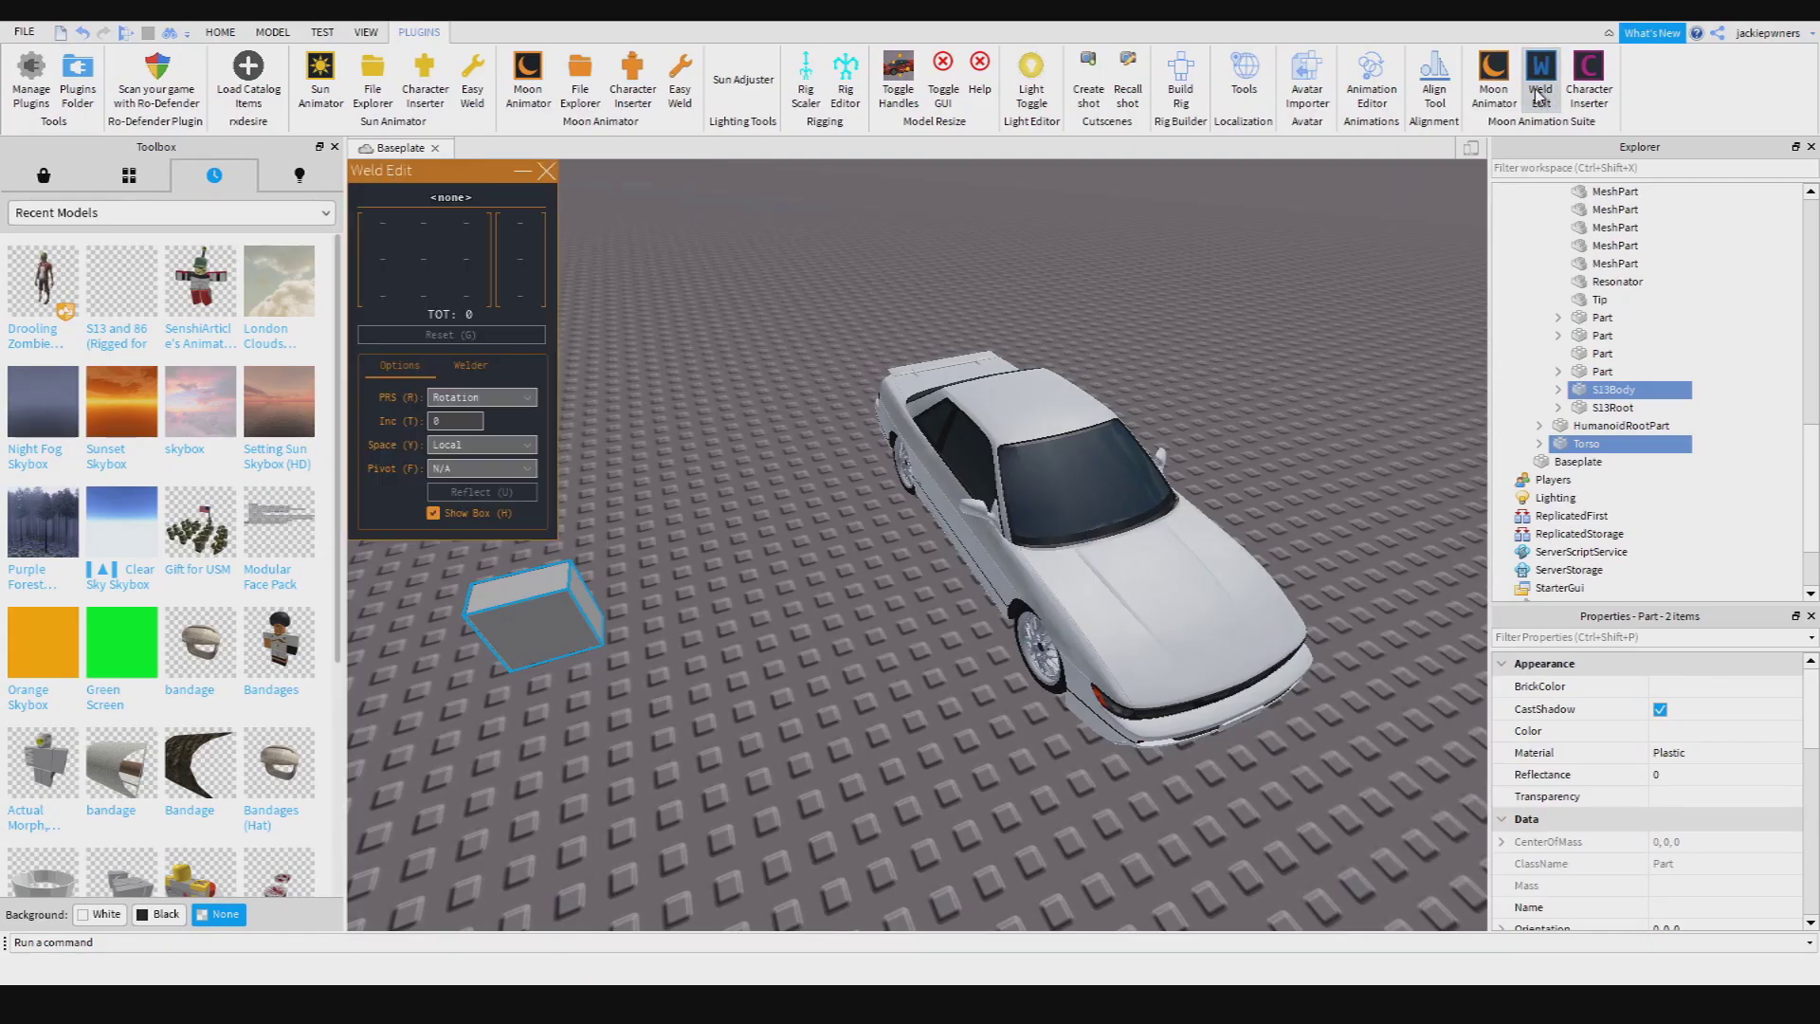
left_click(1539, 90)
left_click(679, 90)
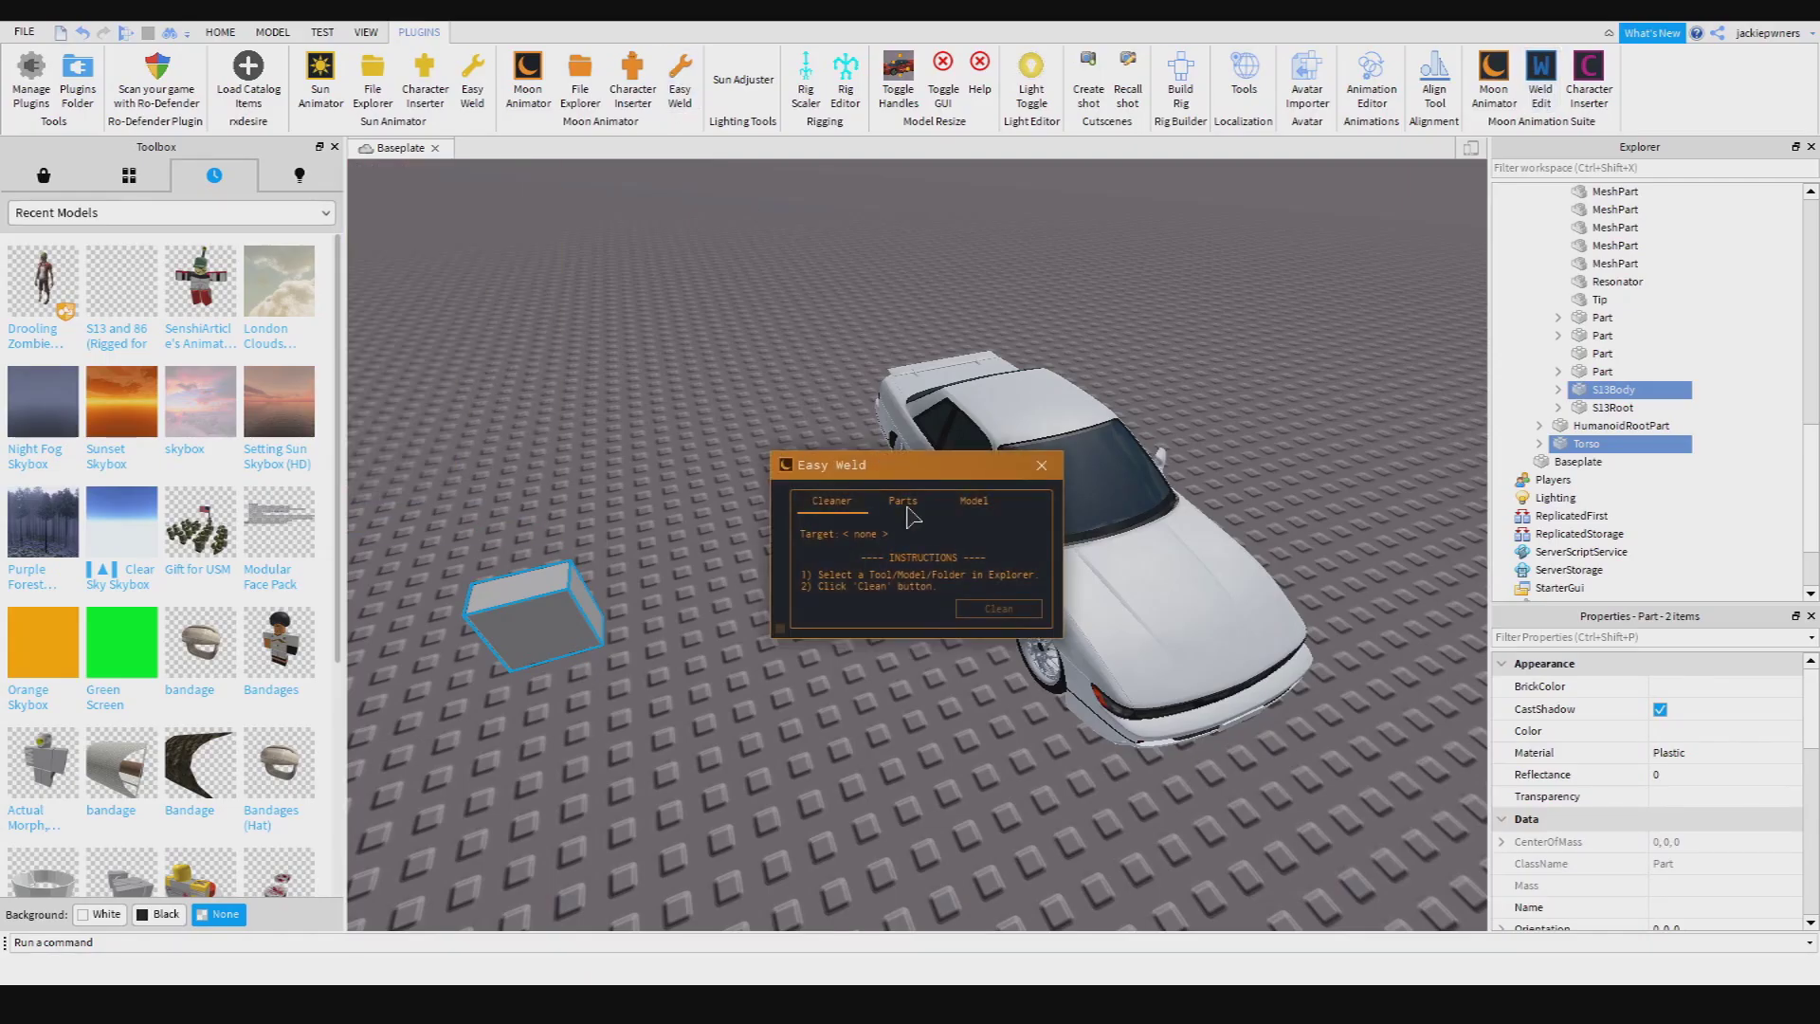
left_click(680, 90)
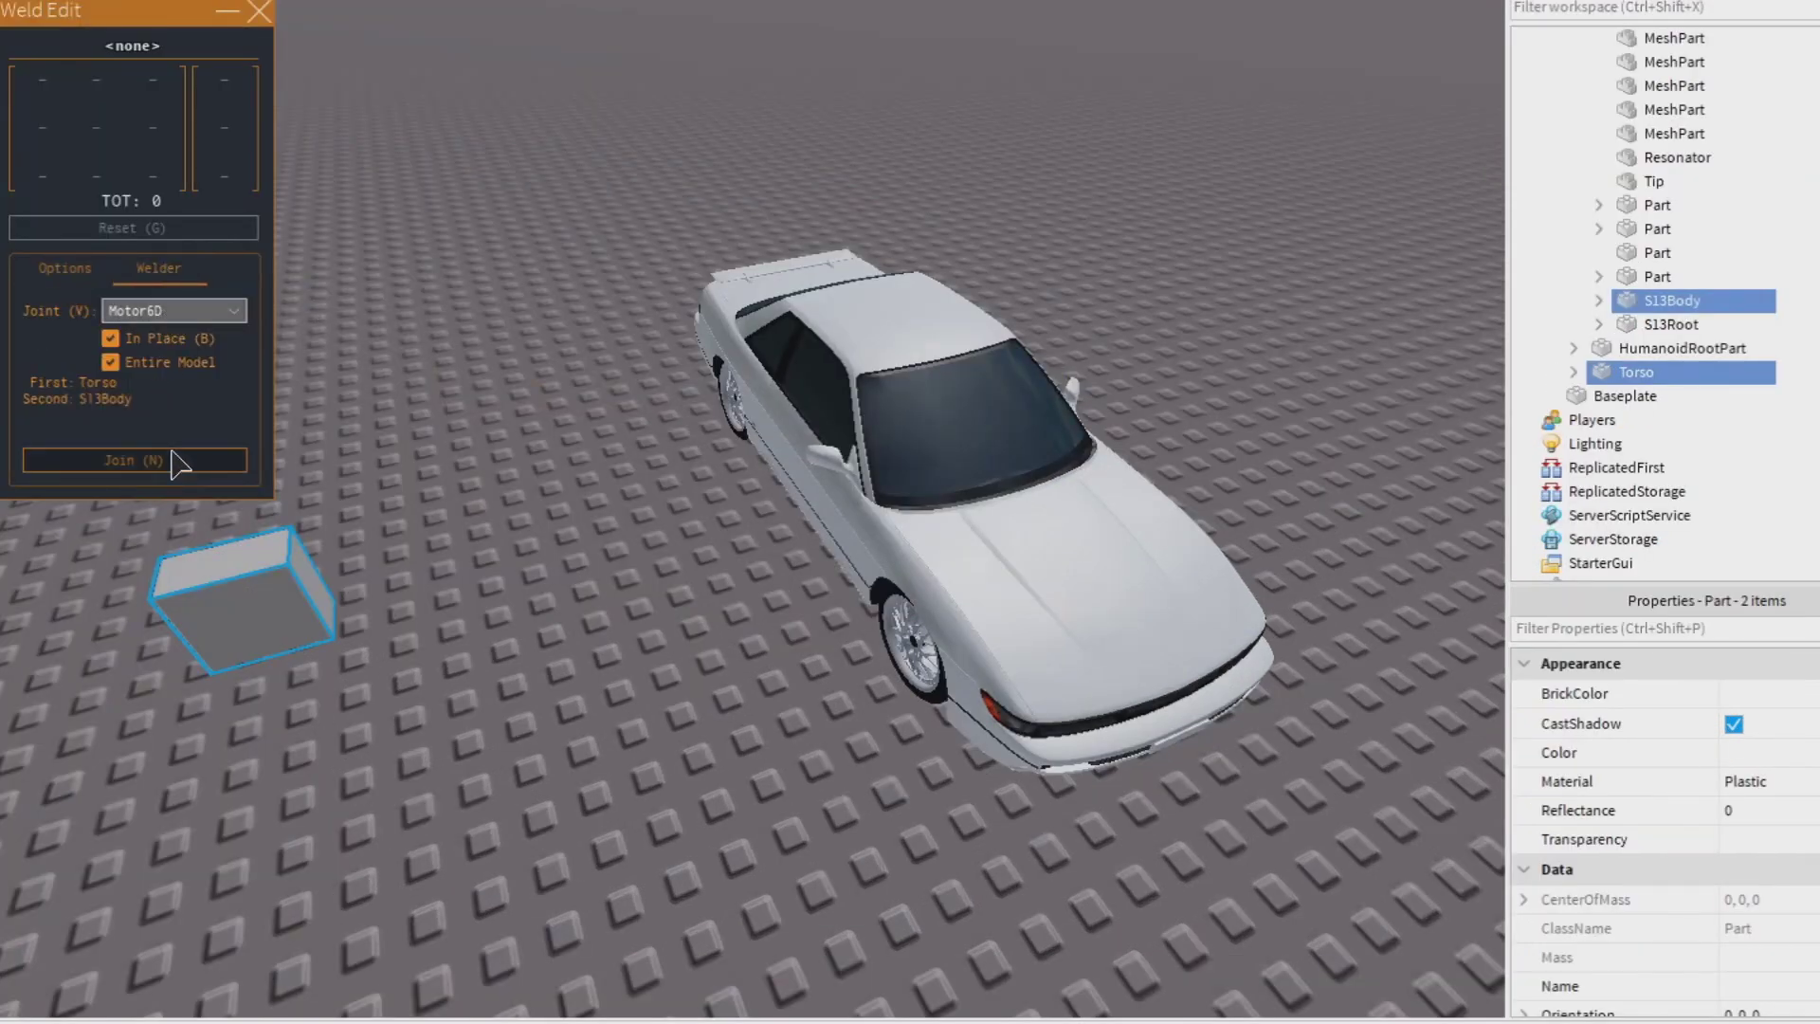
left_click(261, 10)
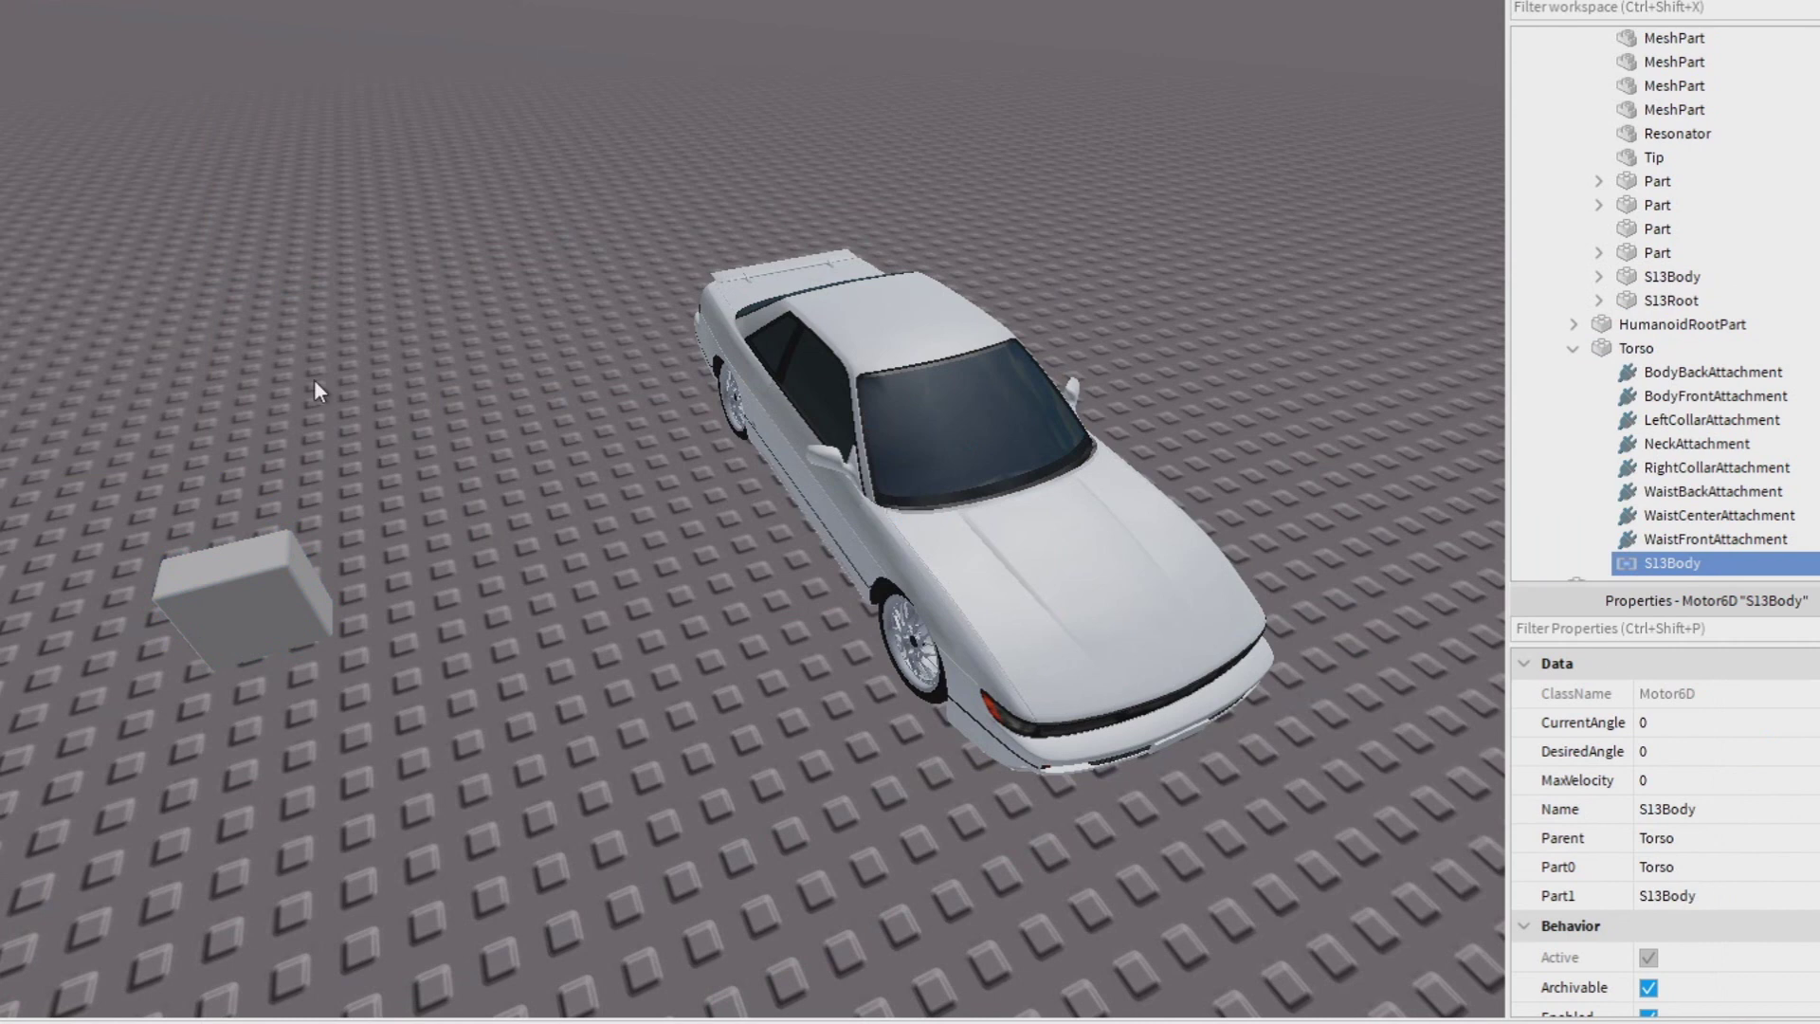
Load the Dummy rig with its S13 into a Moon Animator timeline and check the RootJoint and S13Body tracks.
left_click(282, 590)
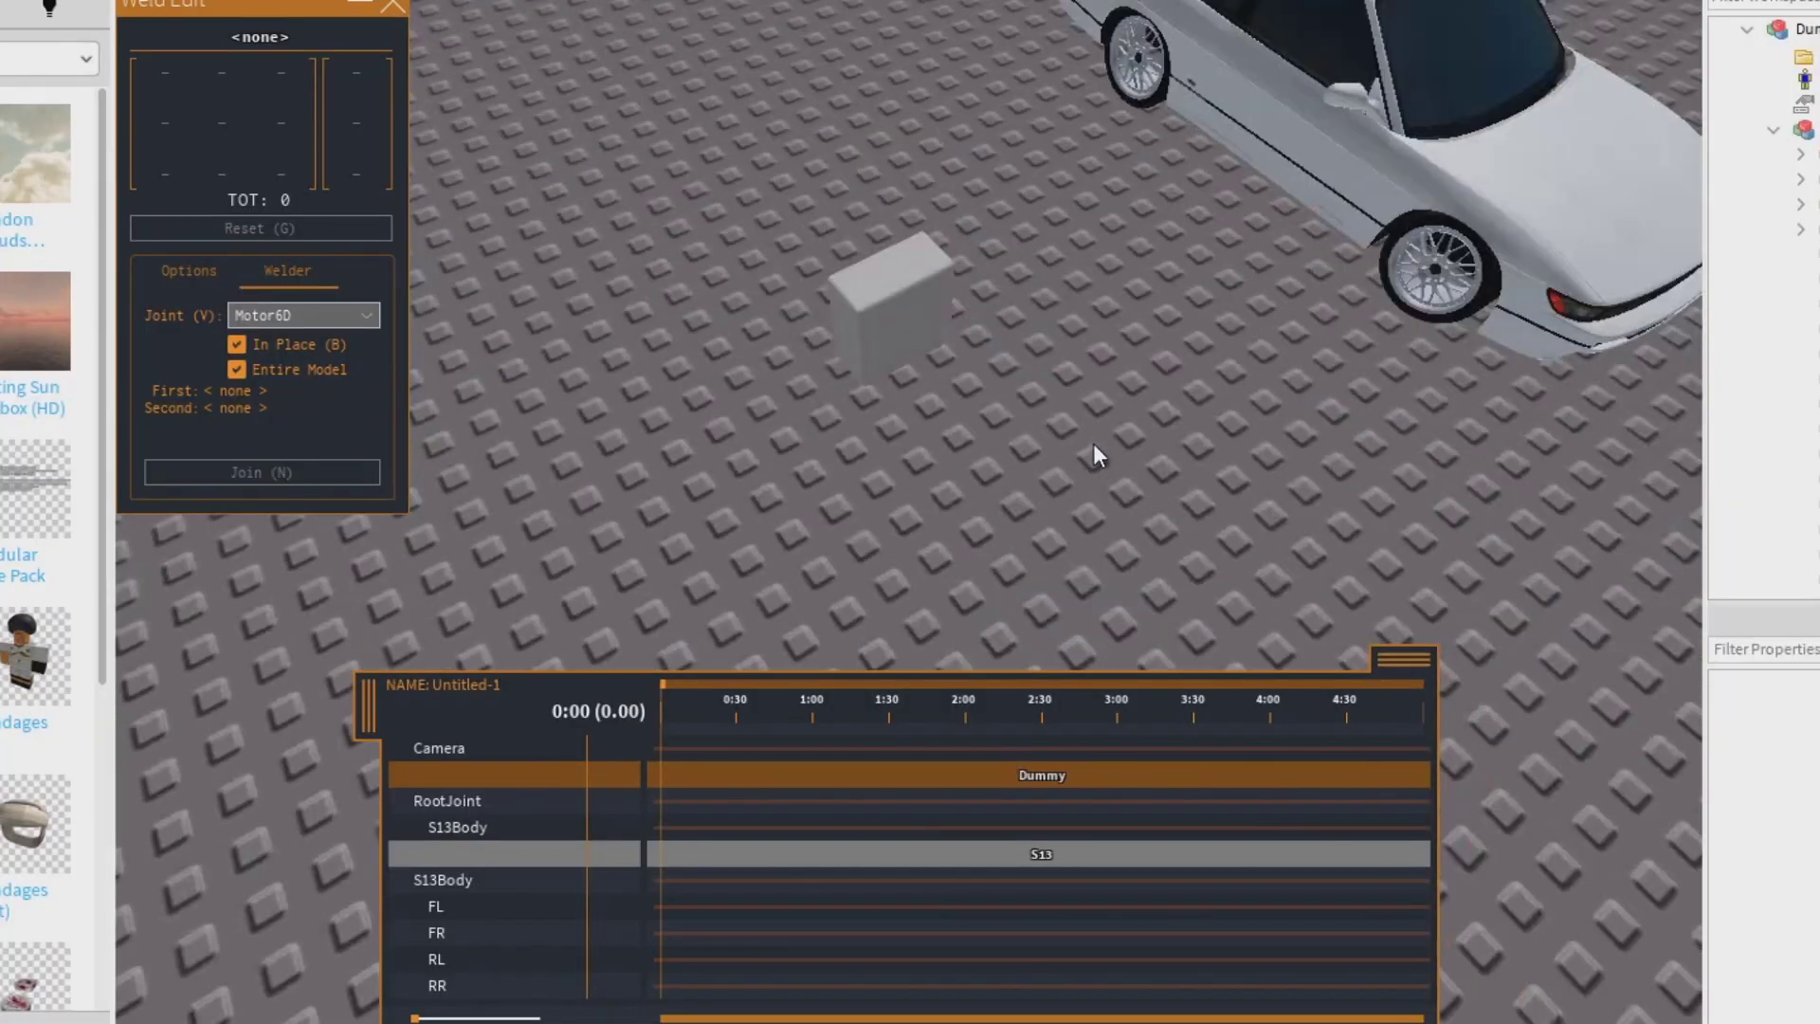
scroll(1088, 455, "down", 5)
left_click(779, 721)
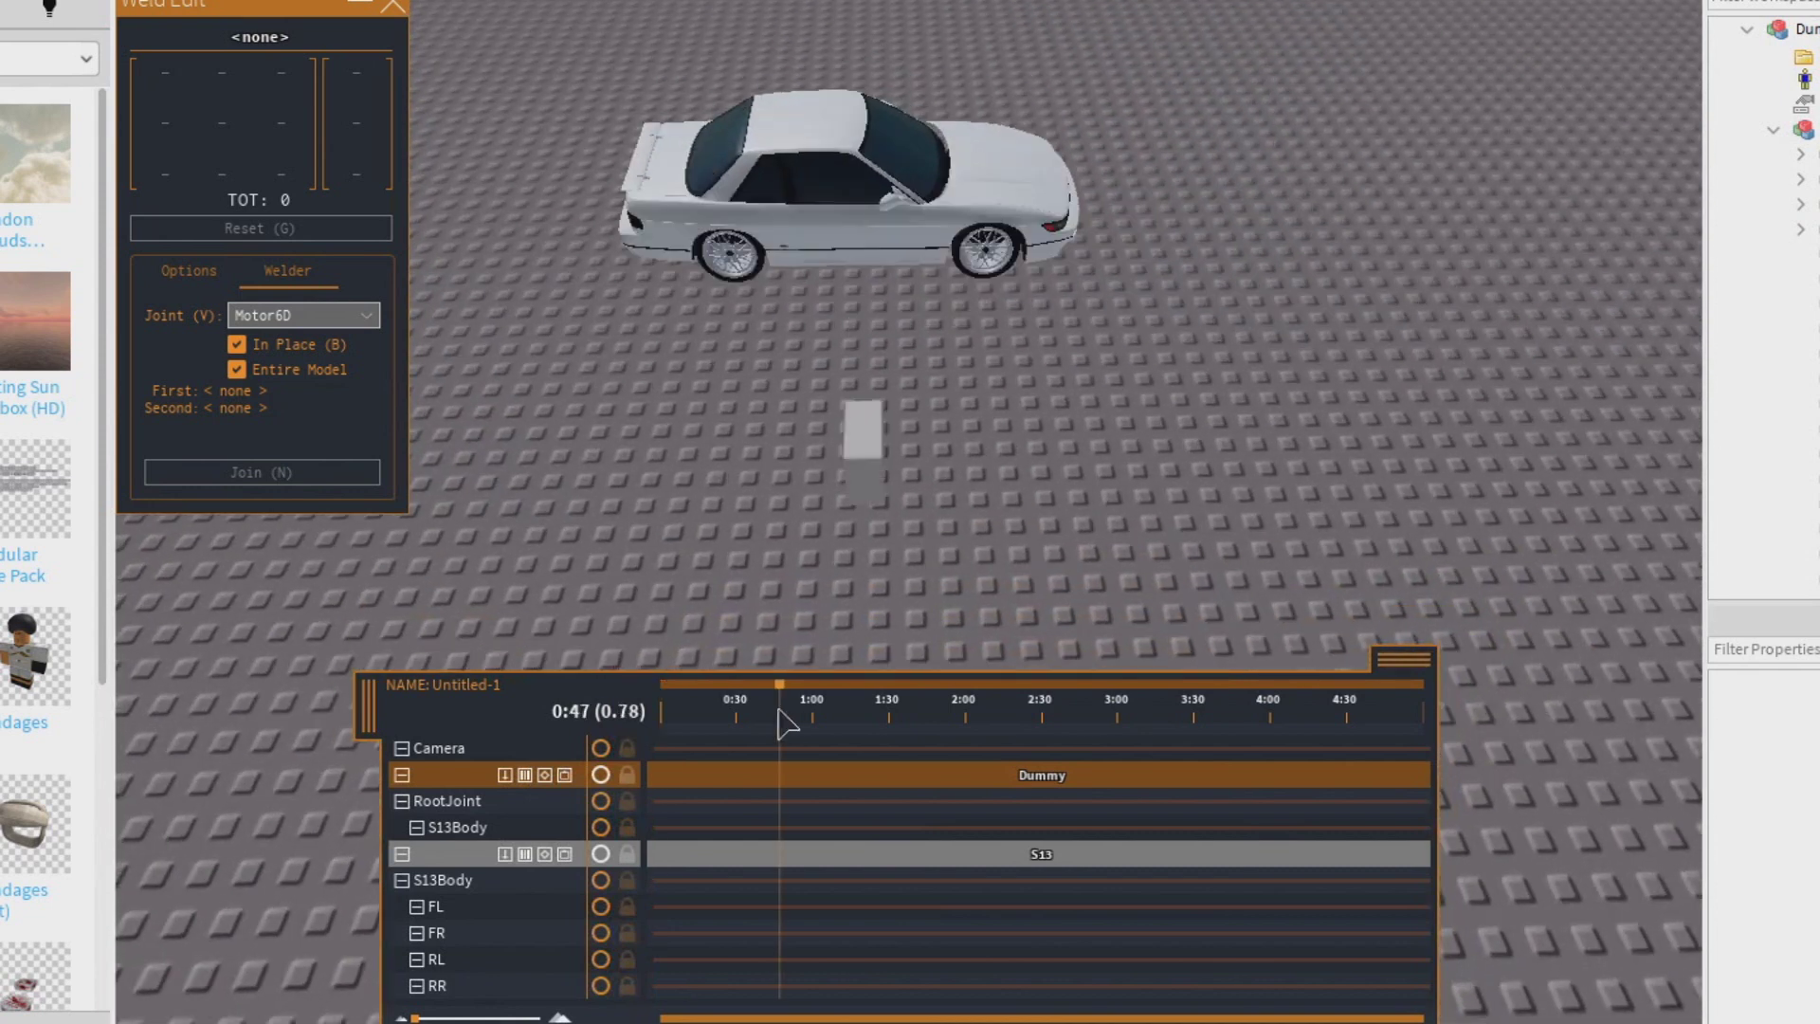
left_click(536, 801)
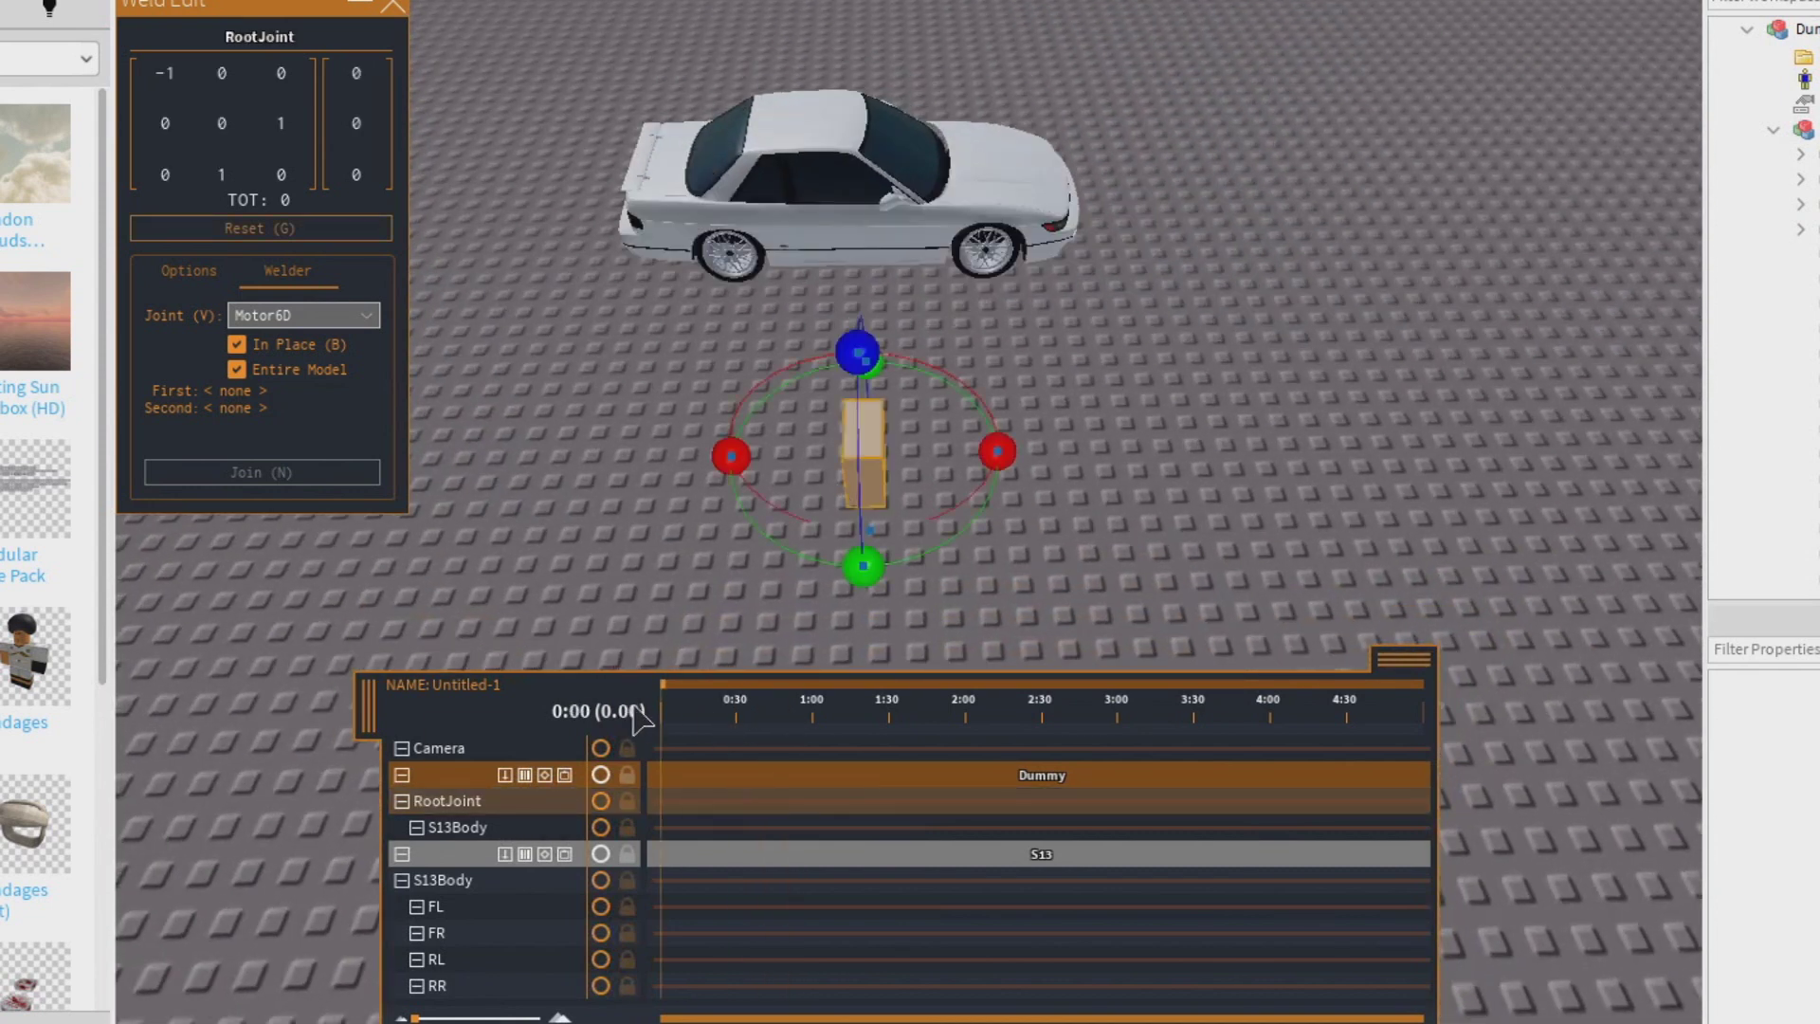
left_click(501, 827)
Try out the handles on the car body and the RootJoint, and undo the trial movement.
left_click_drag(1005, 208, 962, 207)
left_click(861, 445)
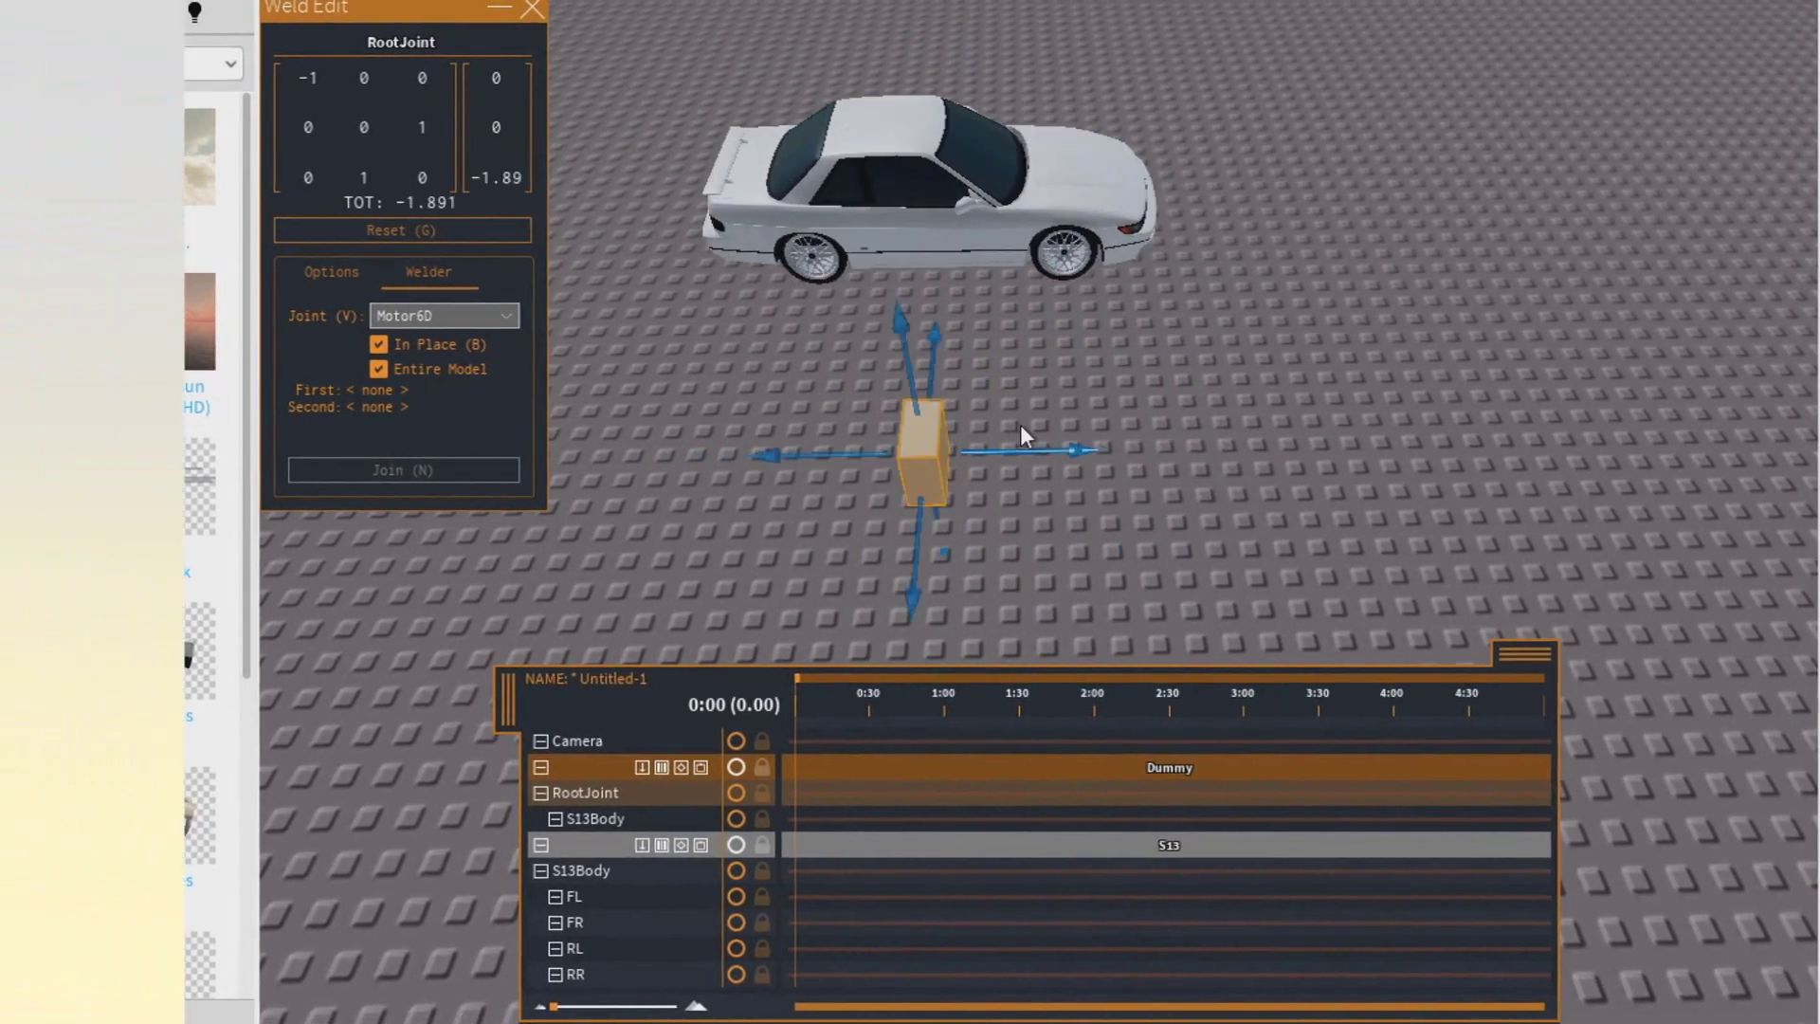
left_click_drag(1020, 426, 1041, 425)
key("ctrl+z")
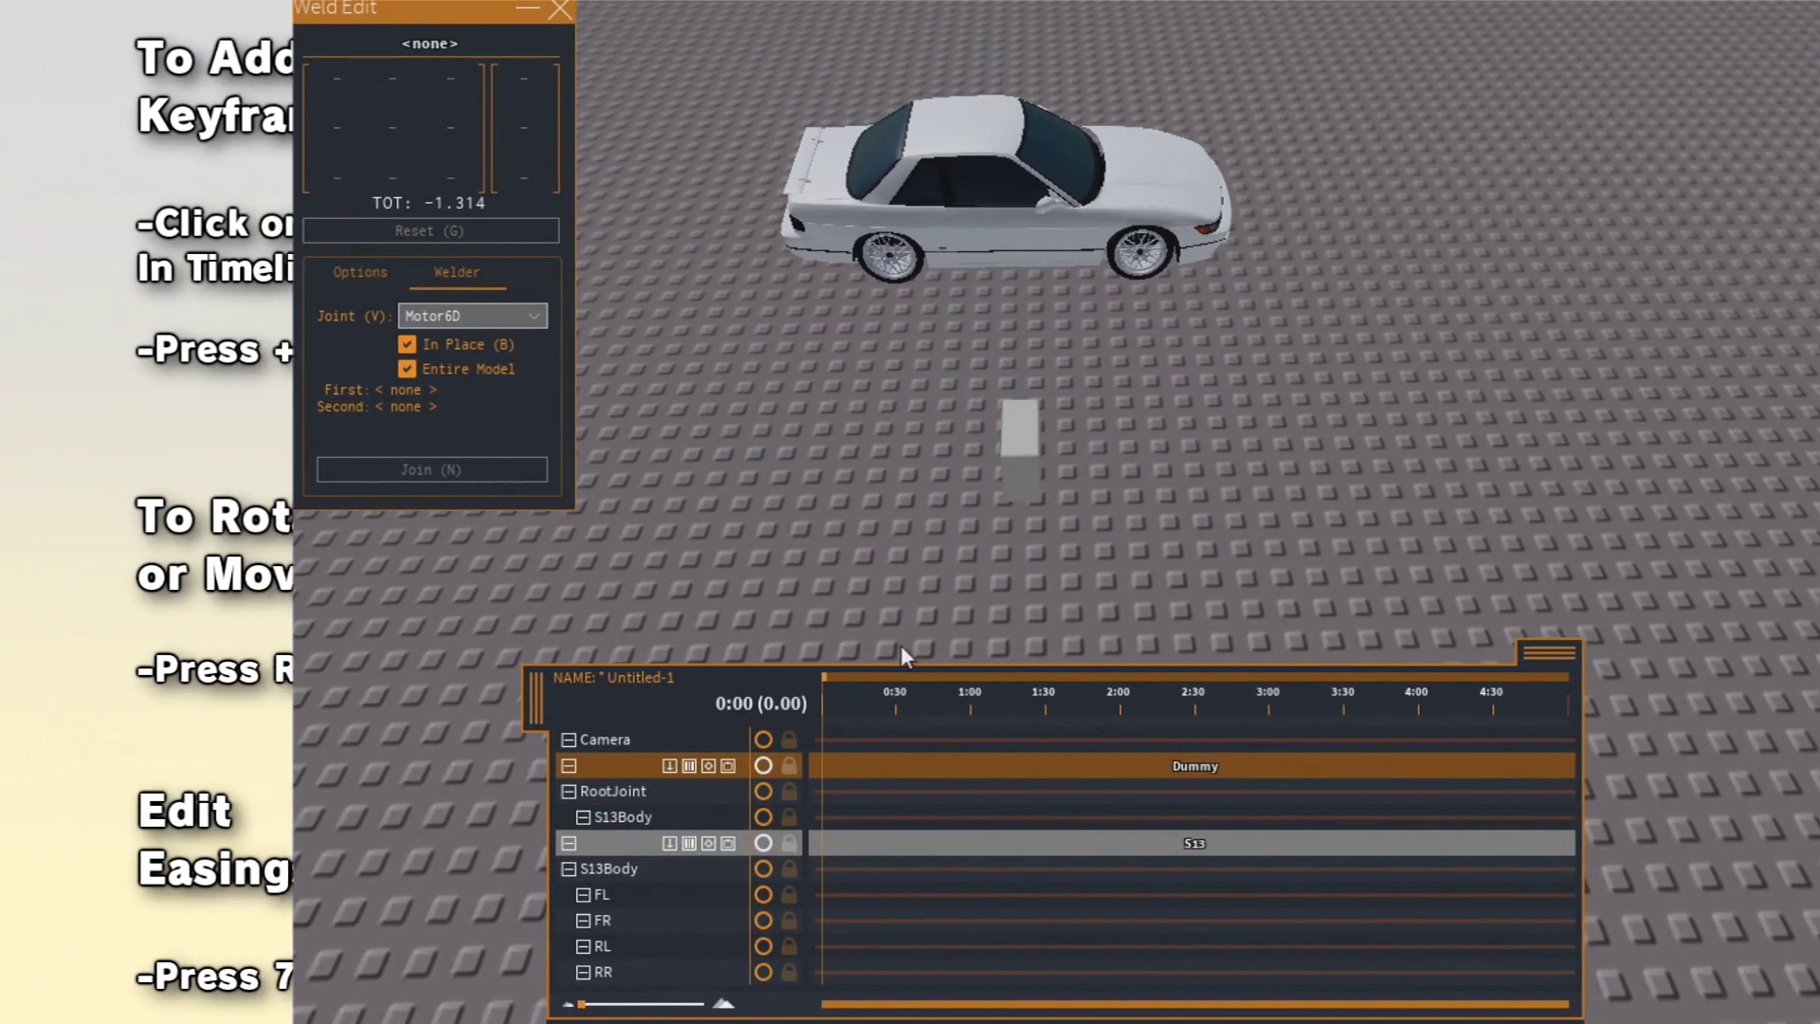
Add keyframes to the S13Body and RootJoint tracks shortly after 0:30.
left_click(876, 704)
left_click(626, 818)
key("plus")
left_click(655, 795)
key("plus")
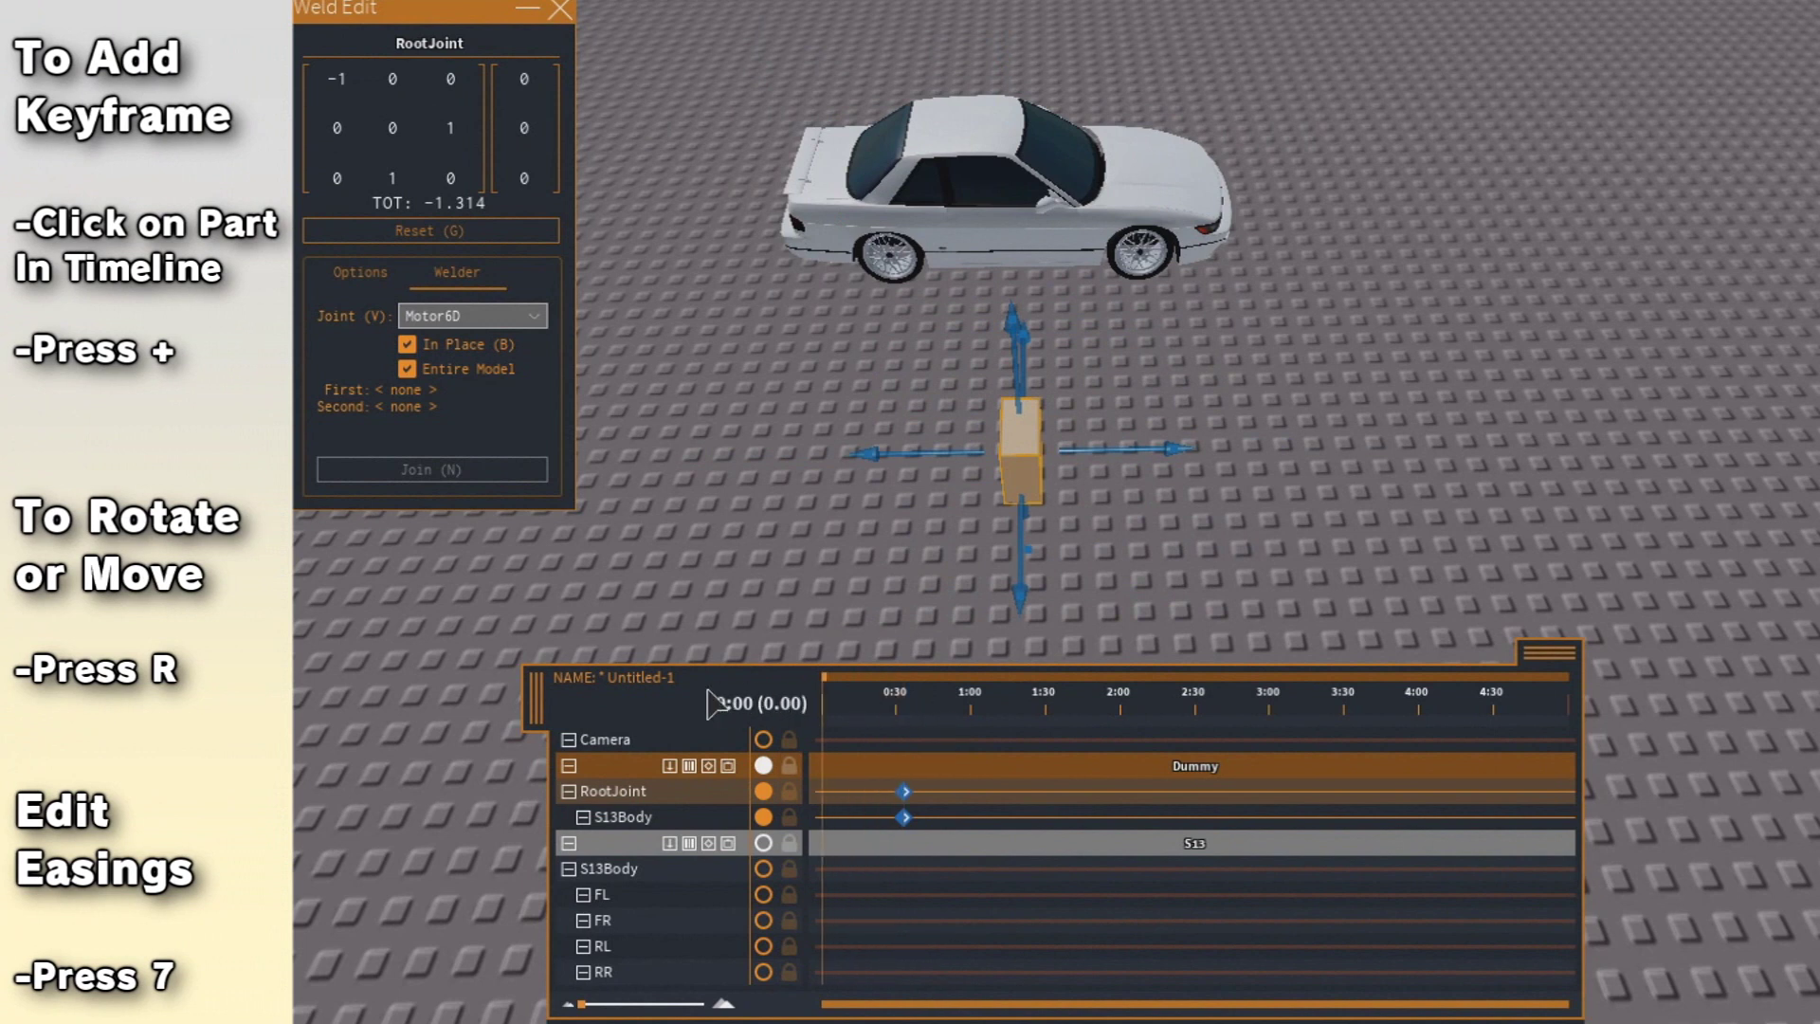
Move the RootJoint well behind its original position at 0:00 and preview the car driving forward to its keyframe.
left_click_drag(1138, 446, 1062, 448)
right_click_drag(1062, 448, 1051, 447)
left_click_drag(1050, 447, 726, 251)
key("space")
right_click_drag(993, 515, 836, 766)
key("space")
left_click(839, 789)
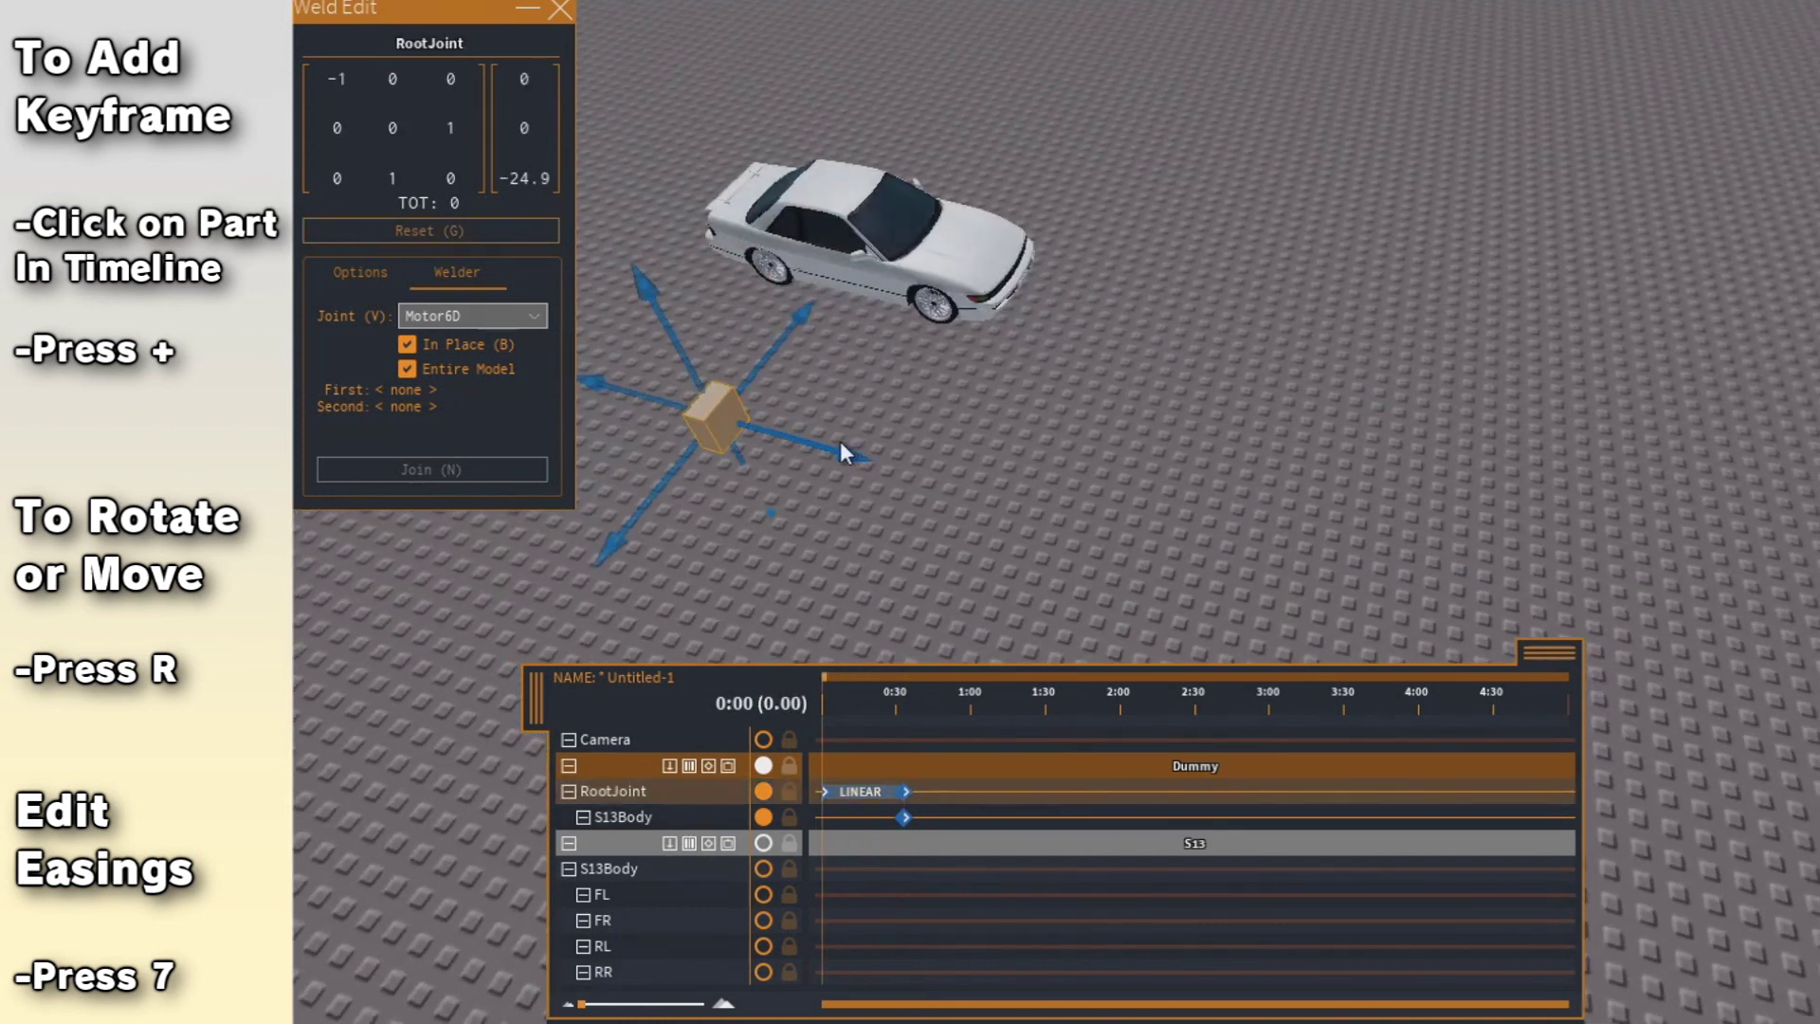
left_click_drag(840, 441, 610, 373)
Turn the S13Body about its vertical axis at a new keyframe just after 1:00.
left_click(903, 702)
left_click_drag(977, 696, 979, 697)
right_click_drag(1035, 590, 1035, 590)
left_click(1024, 464)
key("r")
left_click_drag(997, 482, 976, 440)
Try further adjustments to the car body with the move and rotate handles, and undo them.
right_click_drag(1136, 401, 1136, 401)
left_click_drag(1083, 87, 1062, 98)
left_click(1063, 431)
key("r")
left_click_drag(1066, 249, 1051, 234)
key("ctrl+z")
key("ctrl+z")
Move the S13Body's turned keyframe to 0:46 and tilt the car body slightly sideways there.
right_click_drag(1061, 516, 1061, 516)
key("s")
left_click_drag(974, 815, 941, 821)
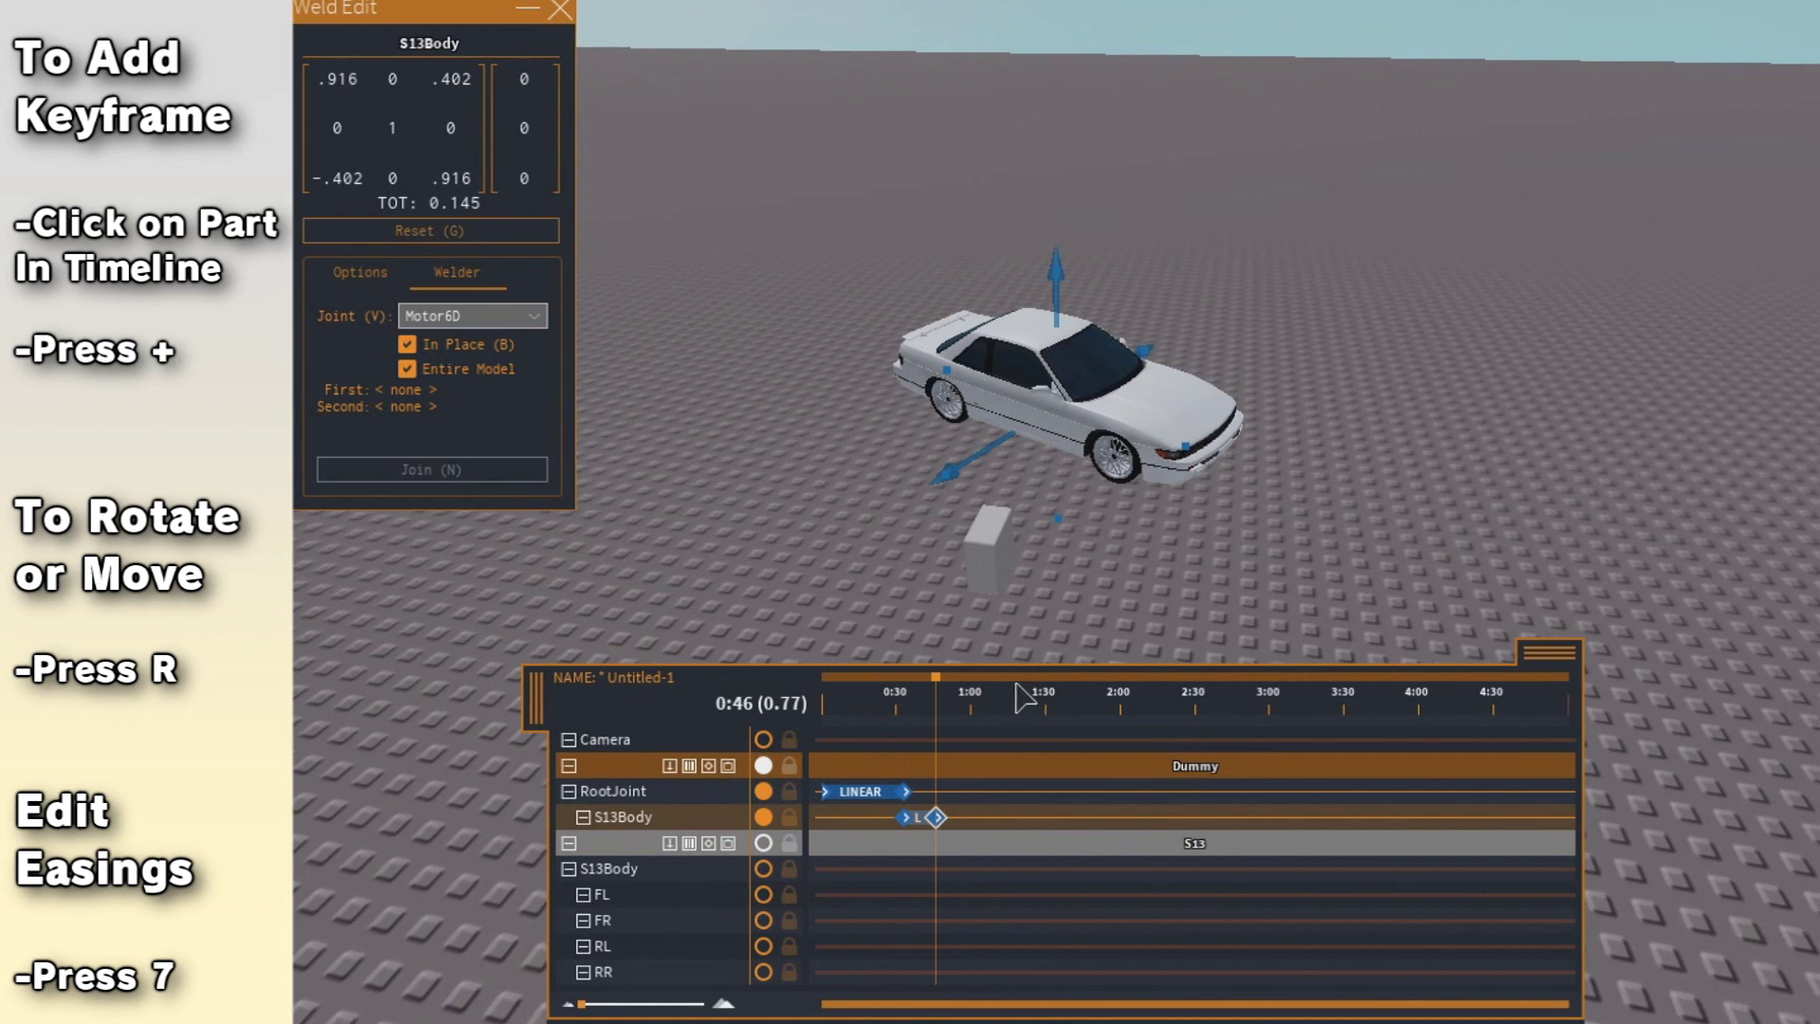
scroll(1083, 423, "up", 5)
key("r")
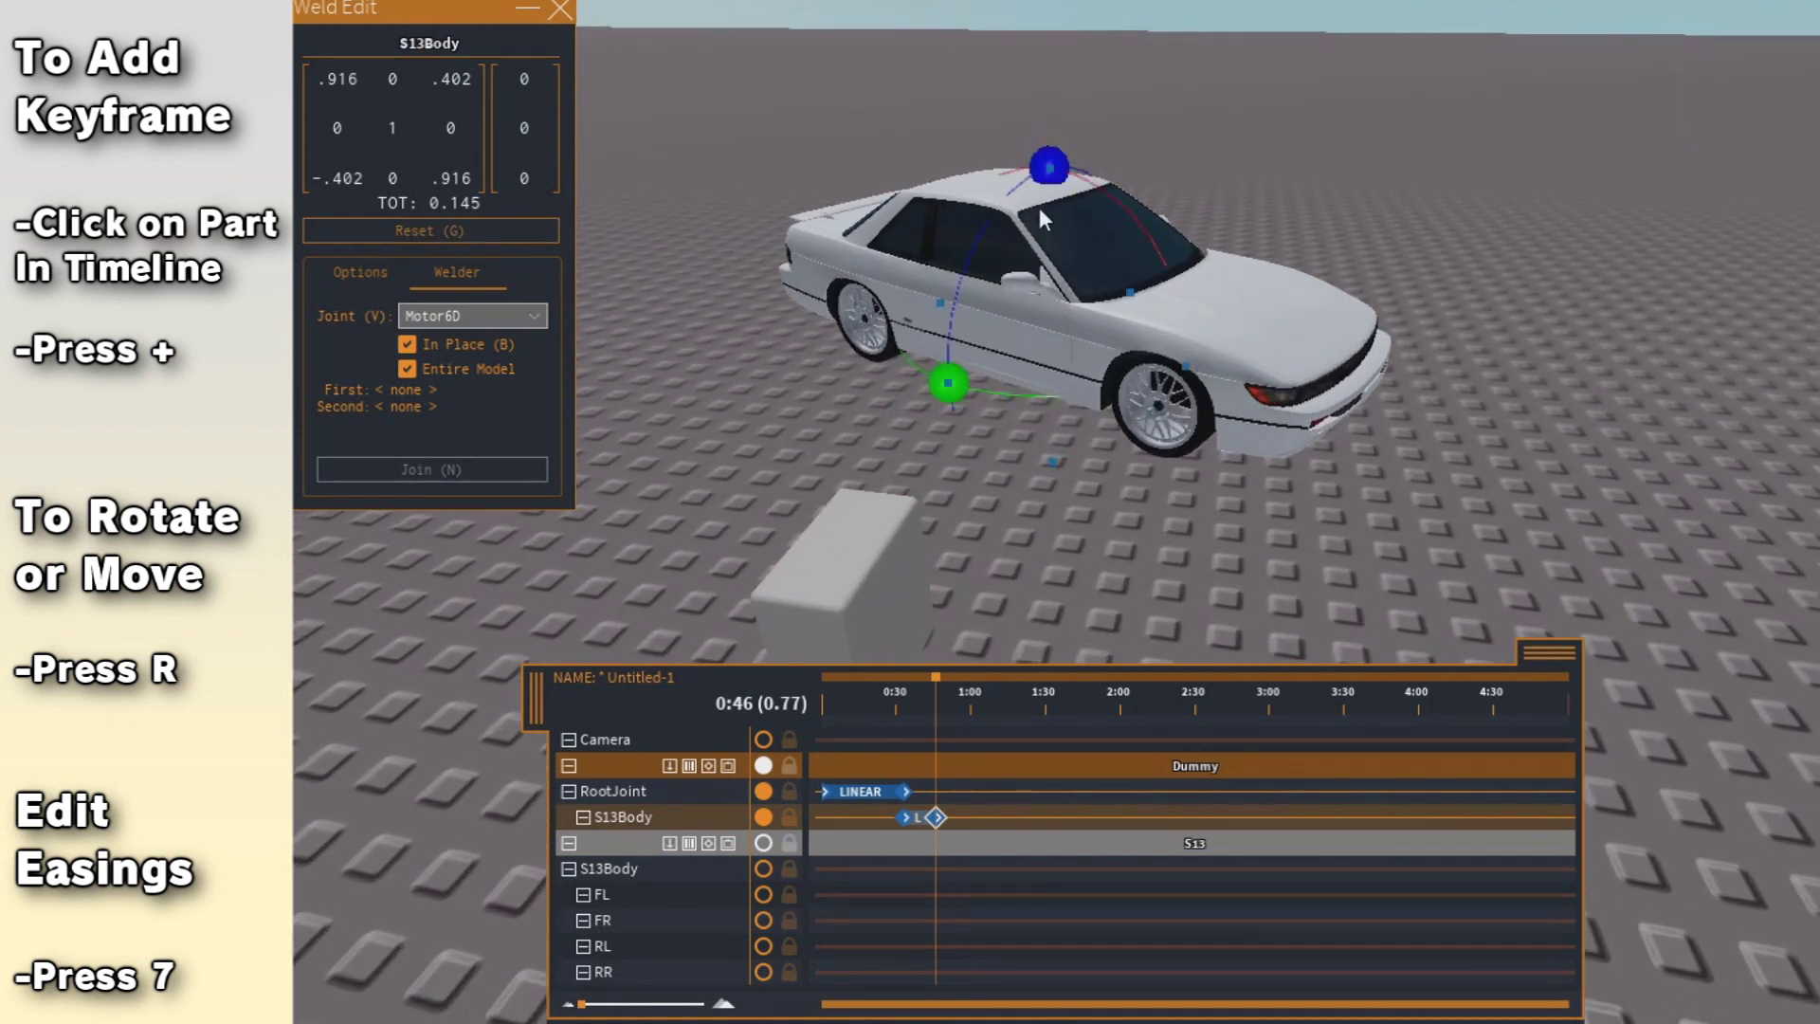
left_click_drag(1049, 166, 1033, 165)
Add an S13Body keyframe at 1:37, adjust the car's drift angle there and scrub through the motion.
scroll(1024, 540, "down", 4)
left_click(1061, 817)
key("plus")
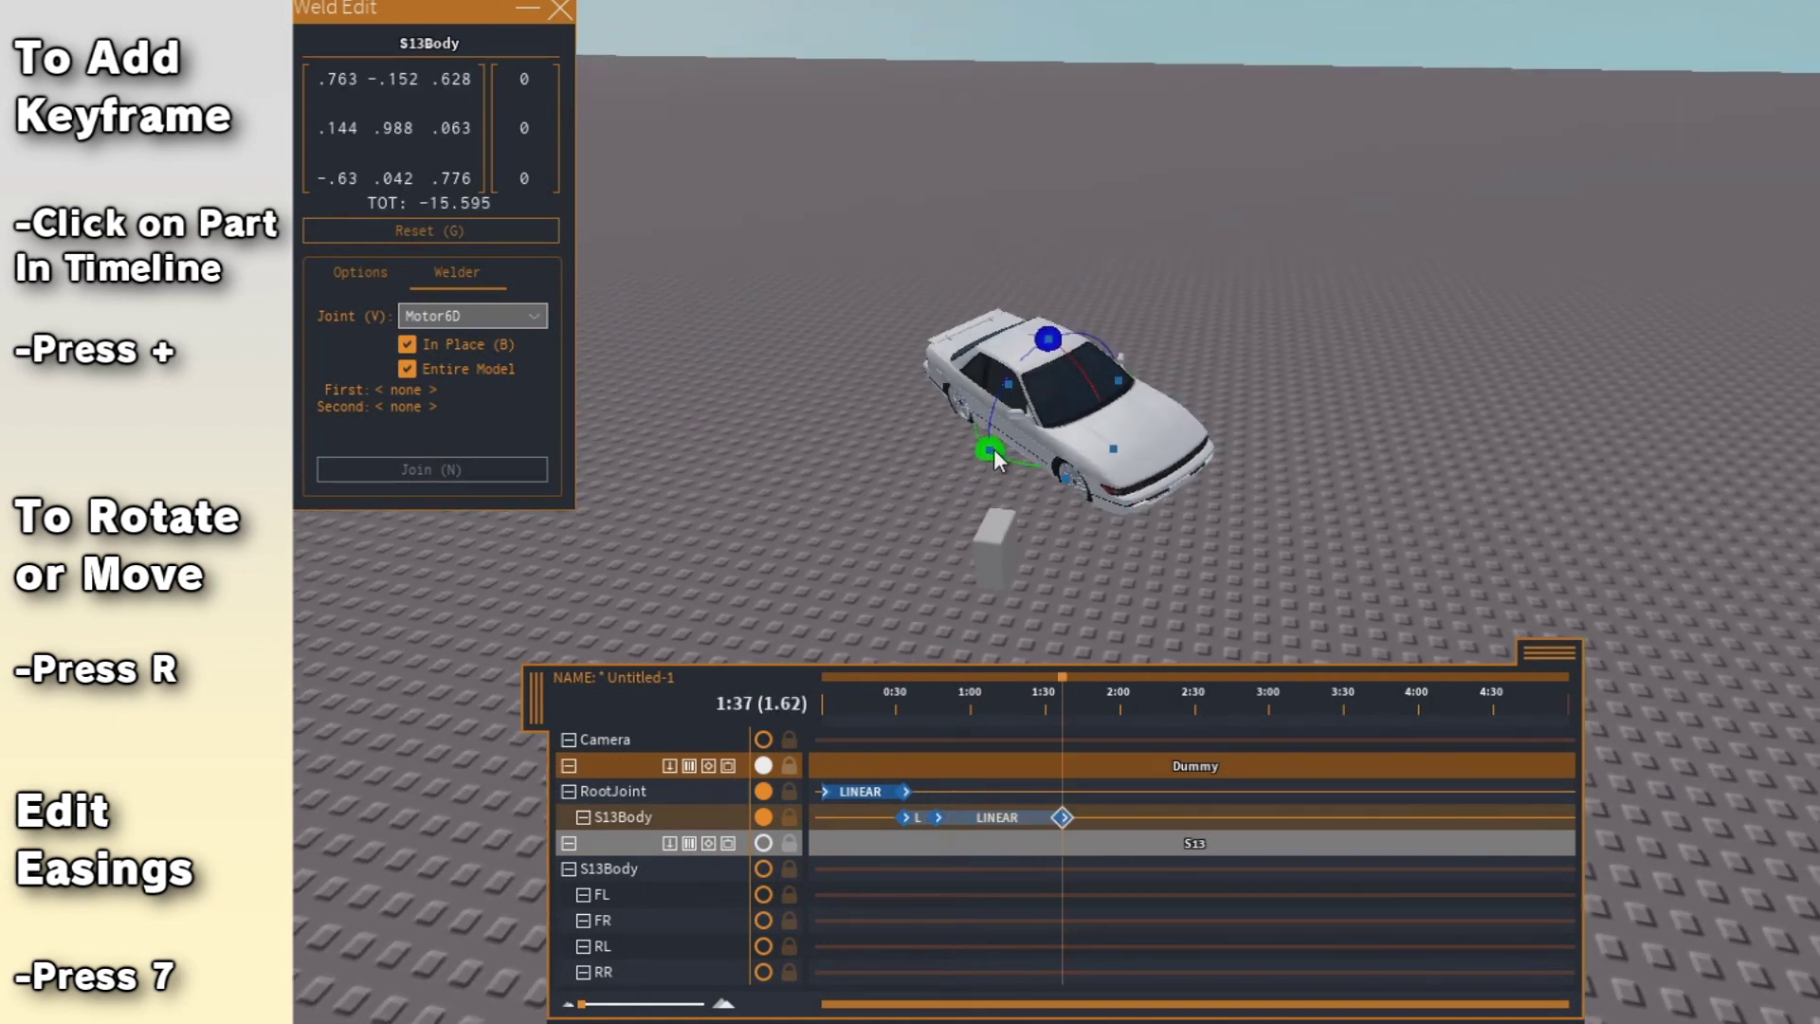
left_click_drag(994, 447, 999, 447)
left_click_drag(898, 705, 940, 706)
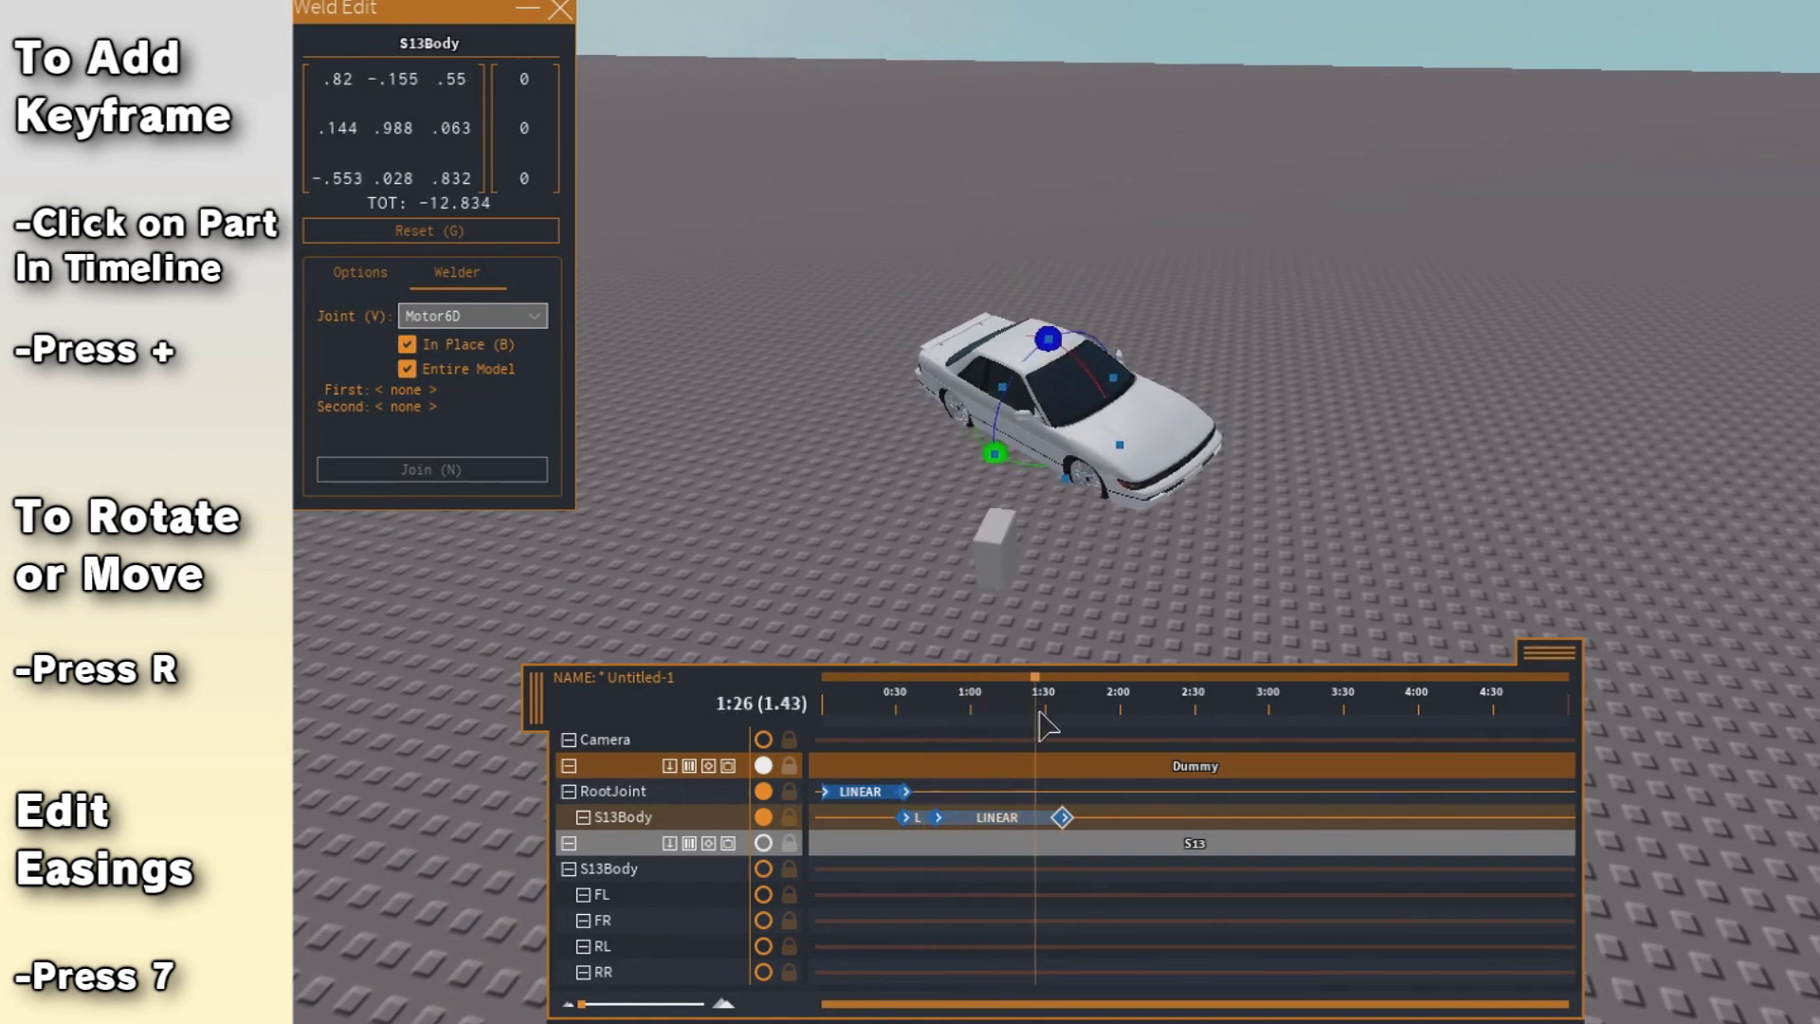
left_click(1062, 818)
scroll(1073, 398, "up", 7)
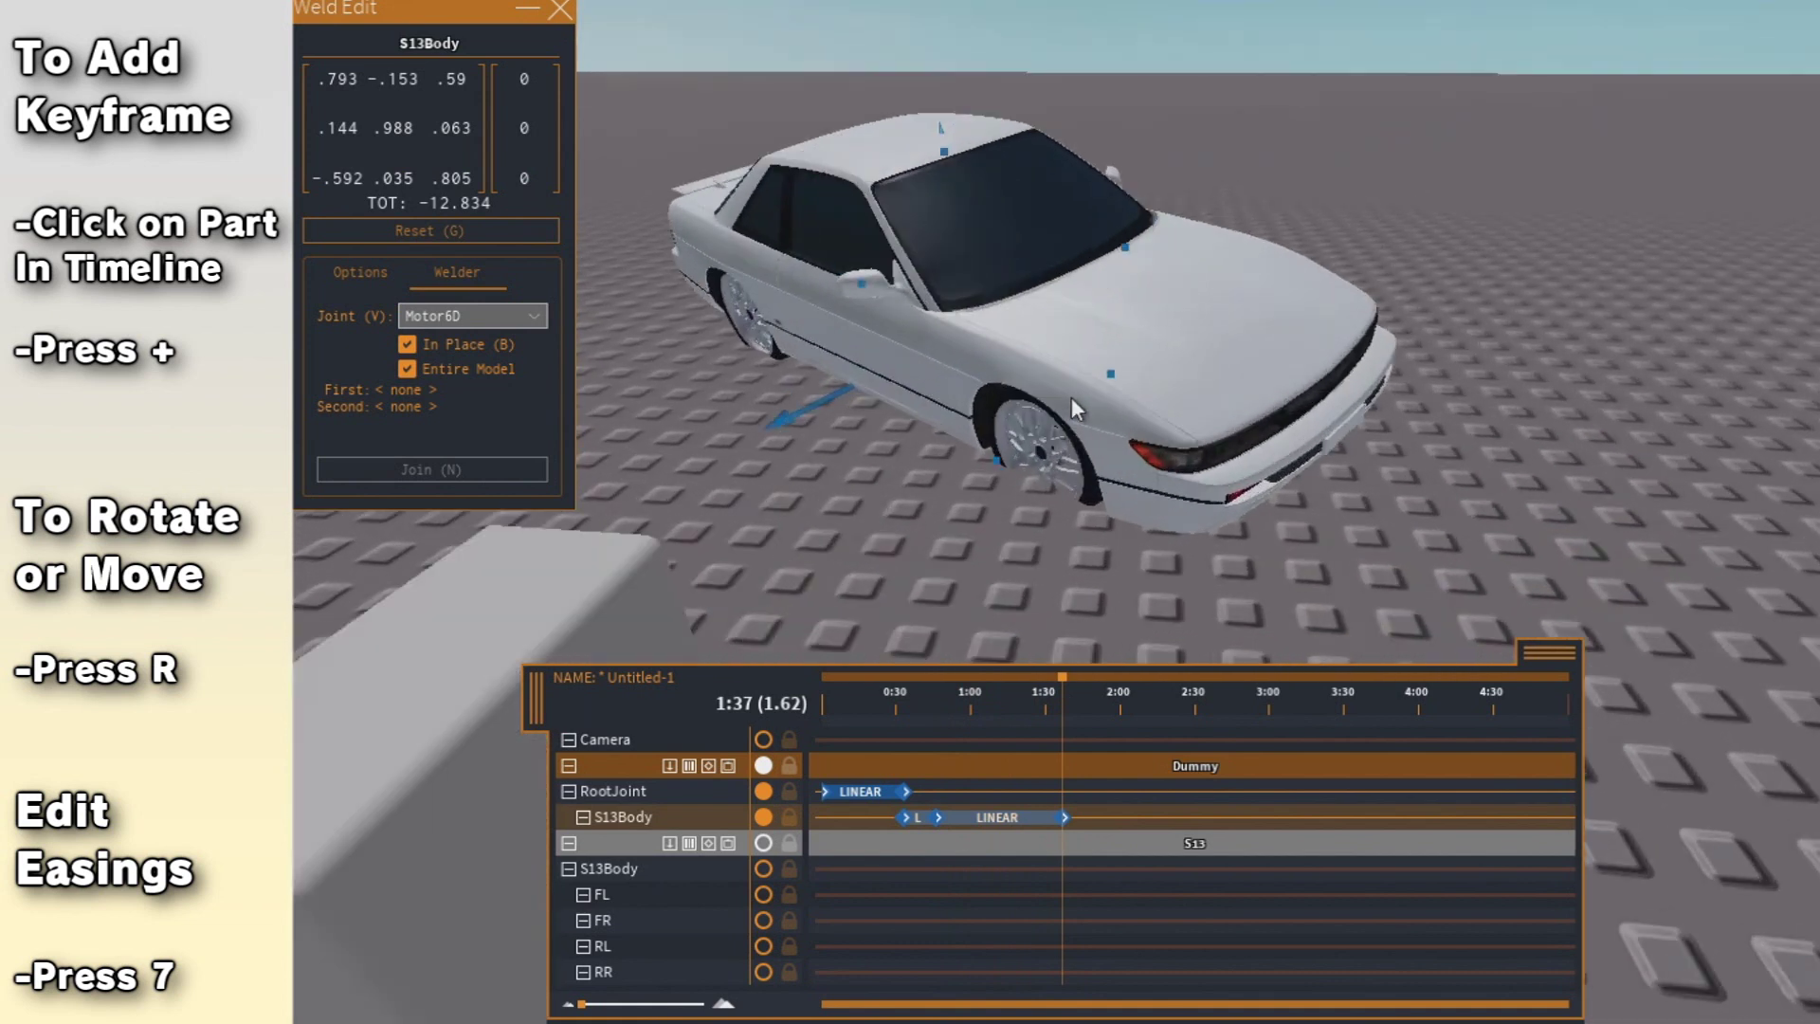
scroll(1072, 398, "down", 5)
Add a straightened S13Body keyframe at 1:57 and turn the car about 16 degrees in the opposite direction.
left_click(935, 818)
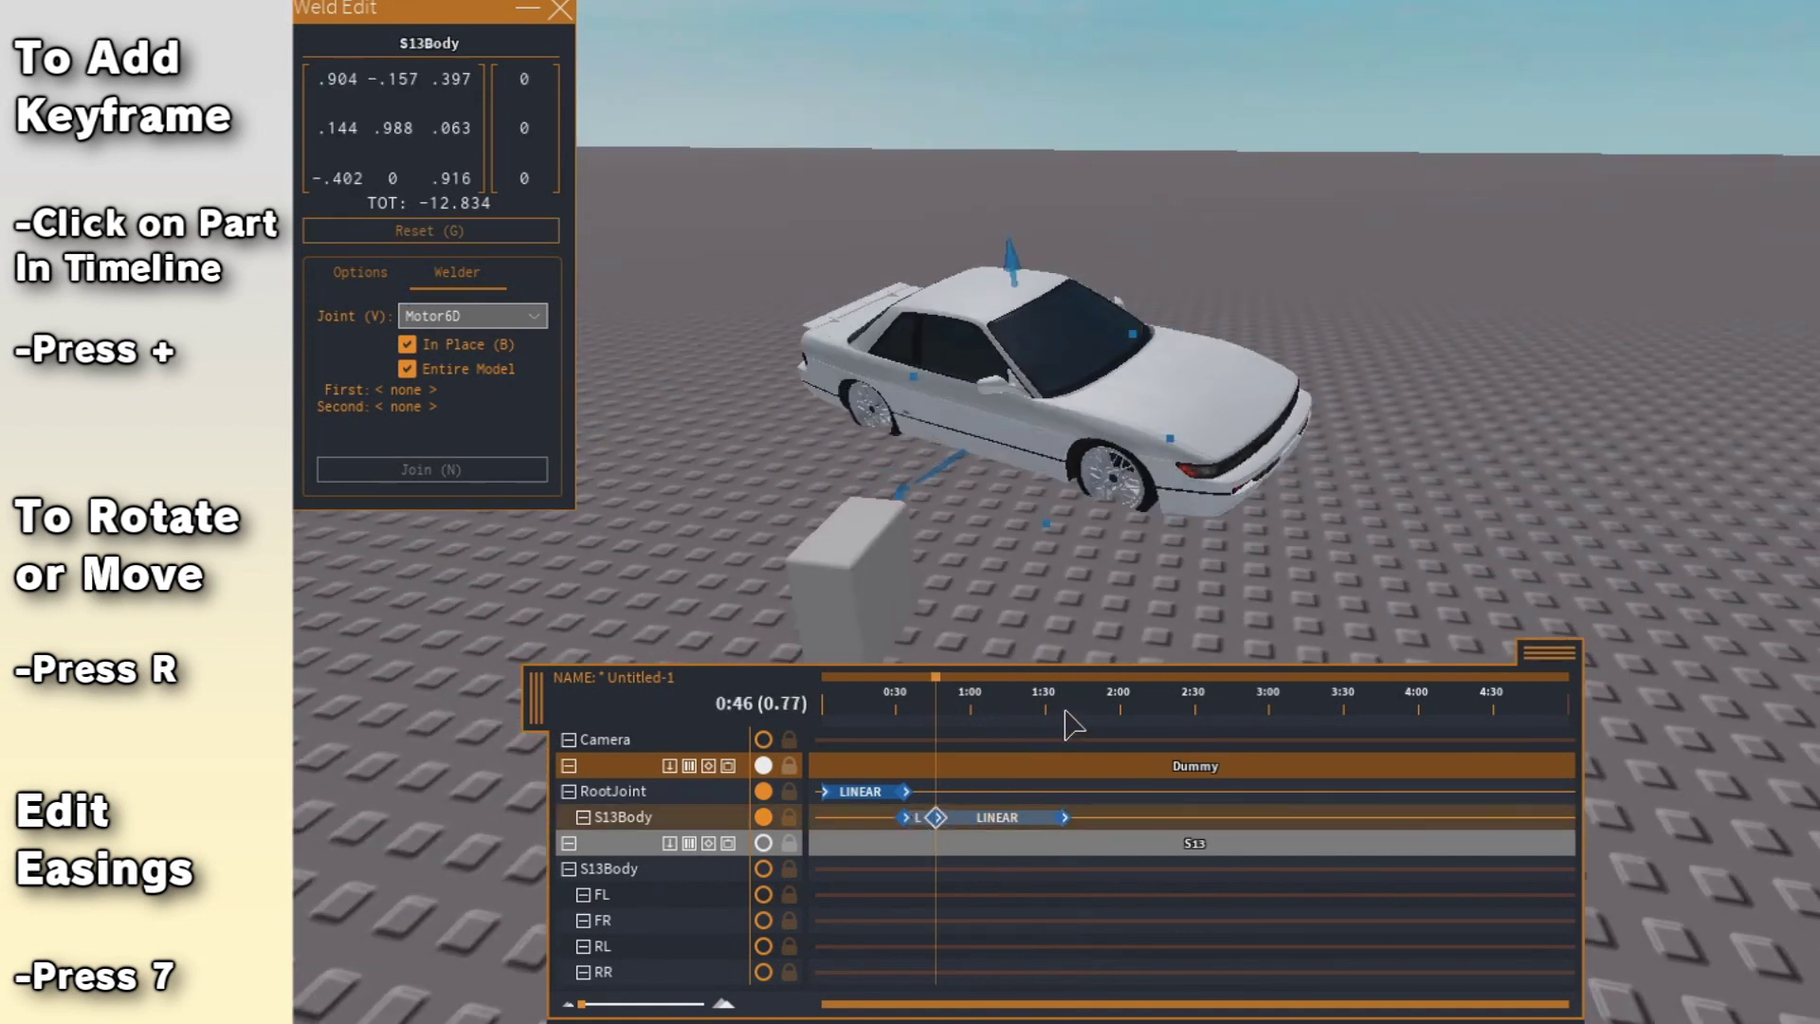
left_click_drag(903, 701, 1113, 702)
key("plus")
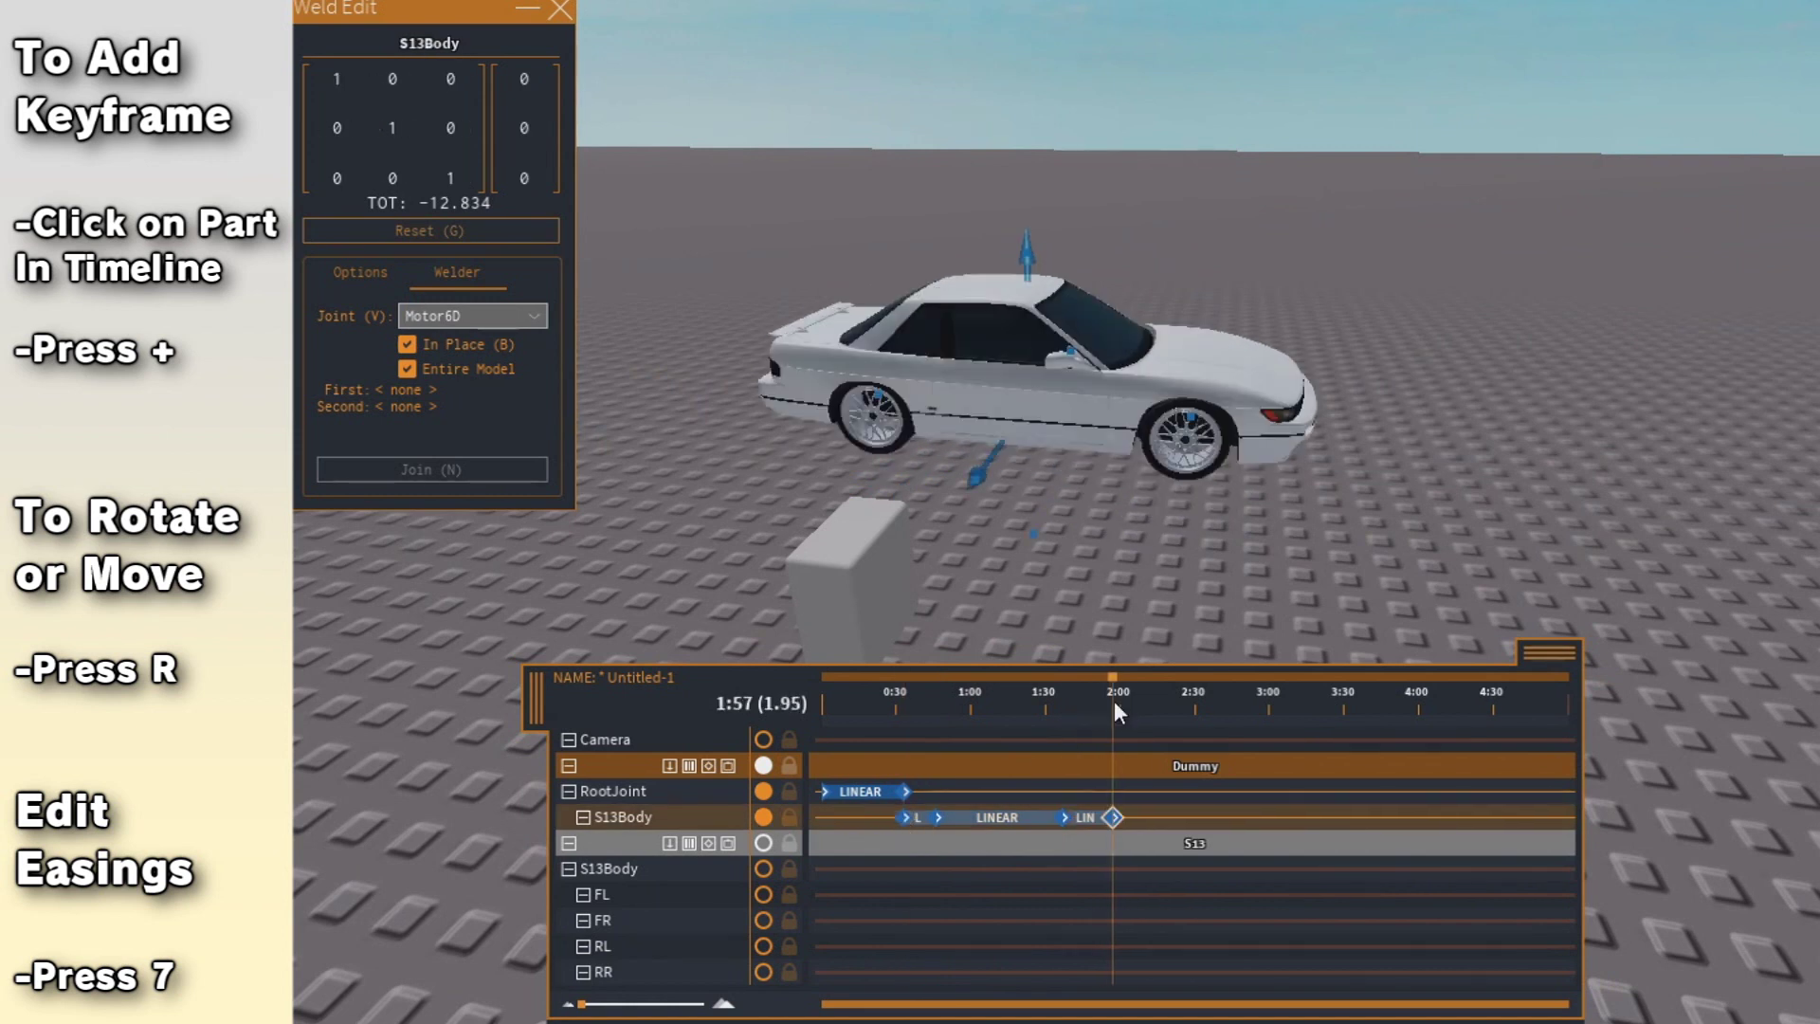
right_click_drag(1166, 607, 874, 462)
key("r")
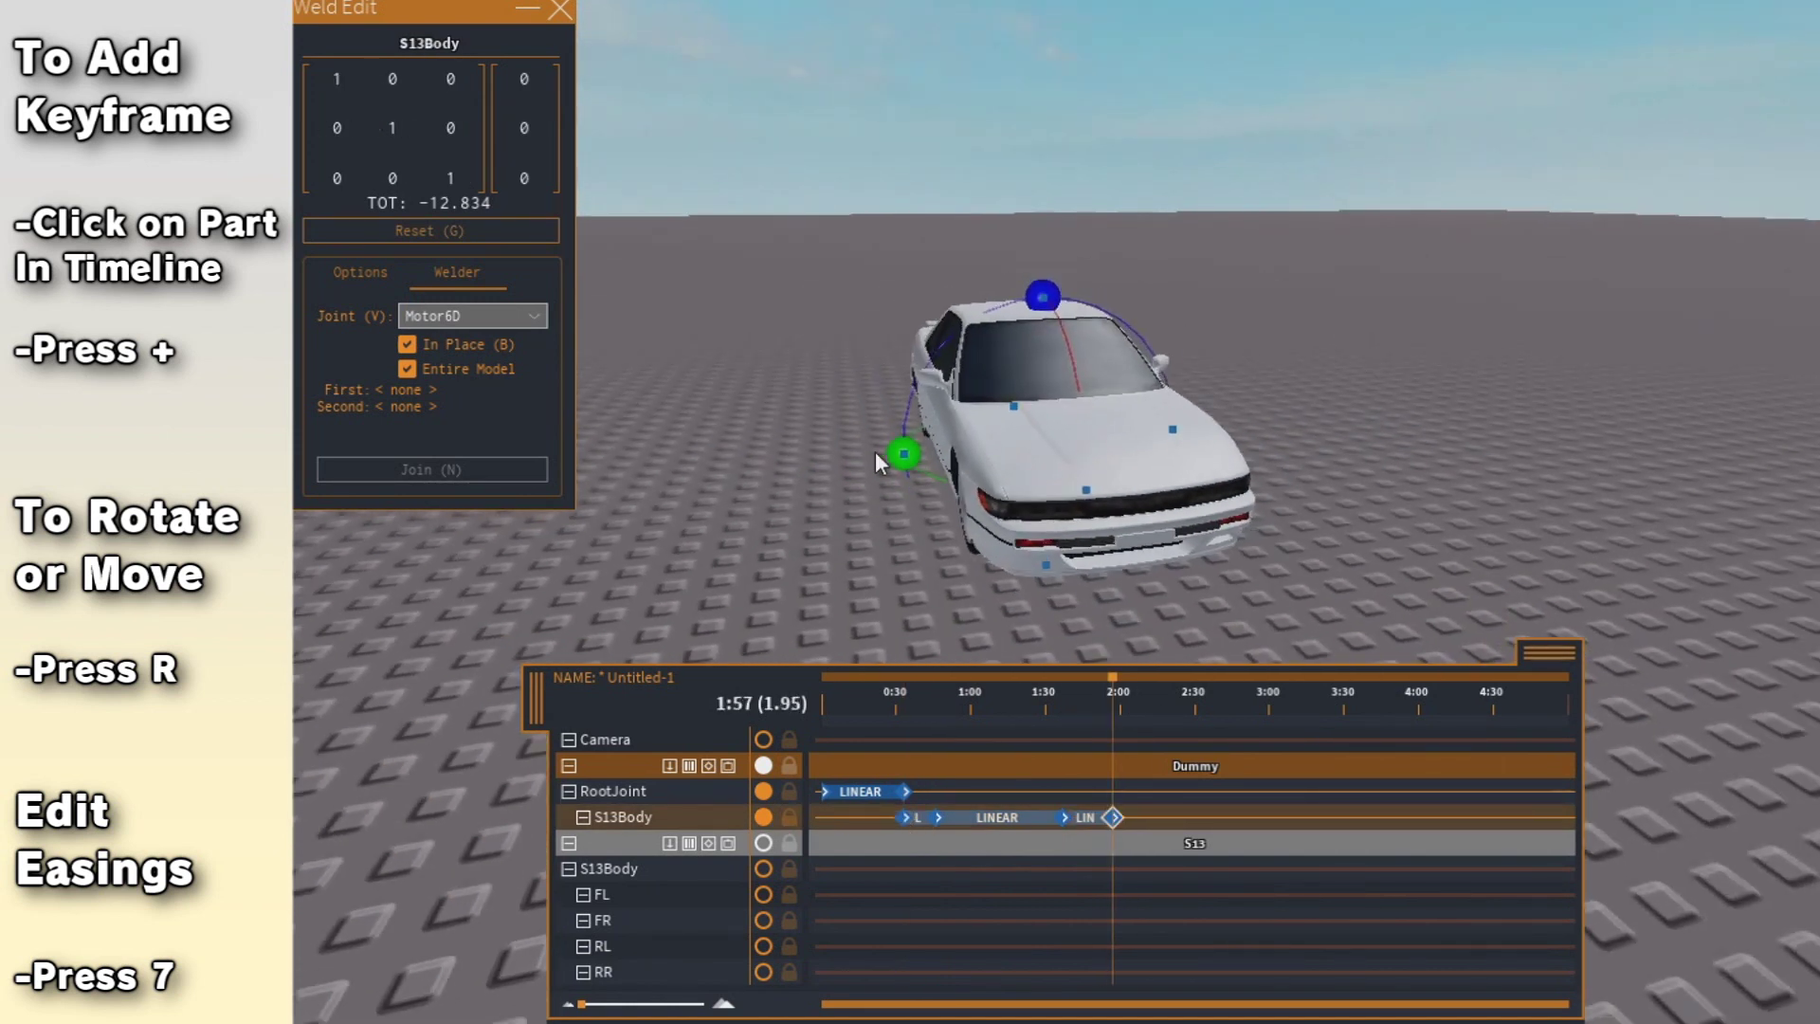
left_click_drag(899, 471, 924, 423)
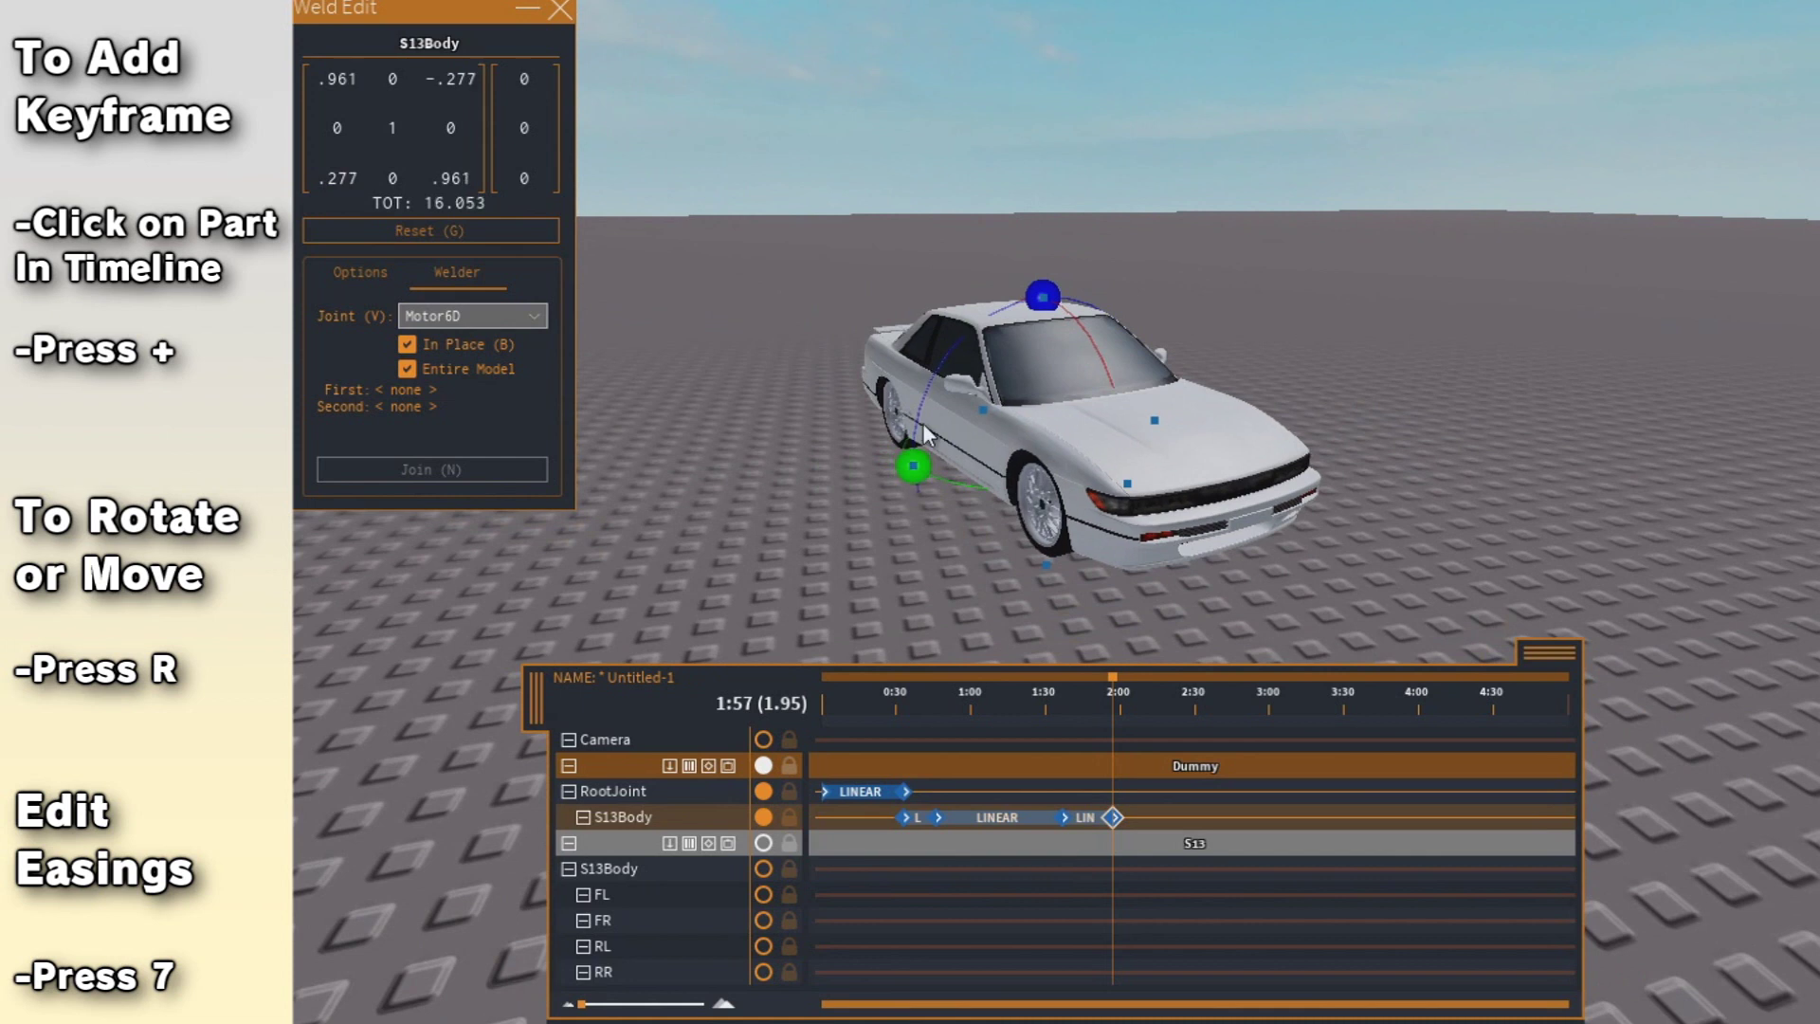
Tilt the car body on the 1:57 keyframe, offset it by about 0.182 and refine its turn angle.
left_click_drag(1047, 294, 1060, 309)
key("r")
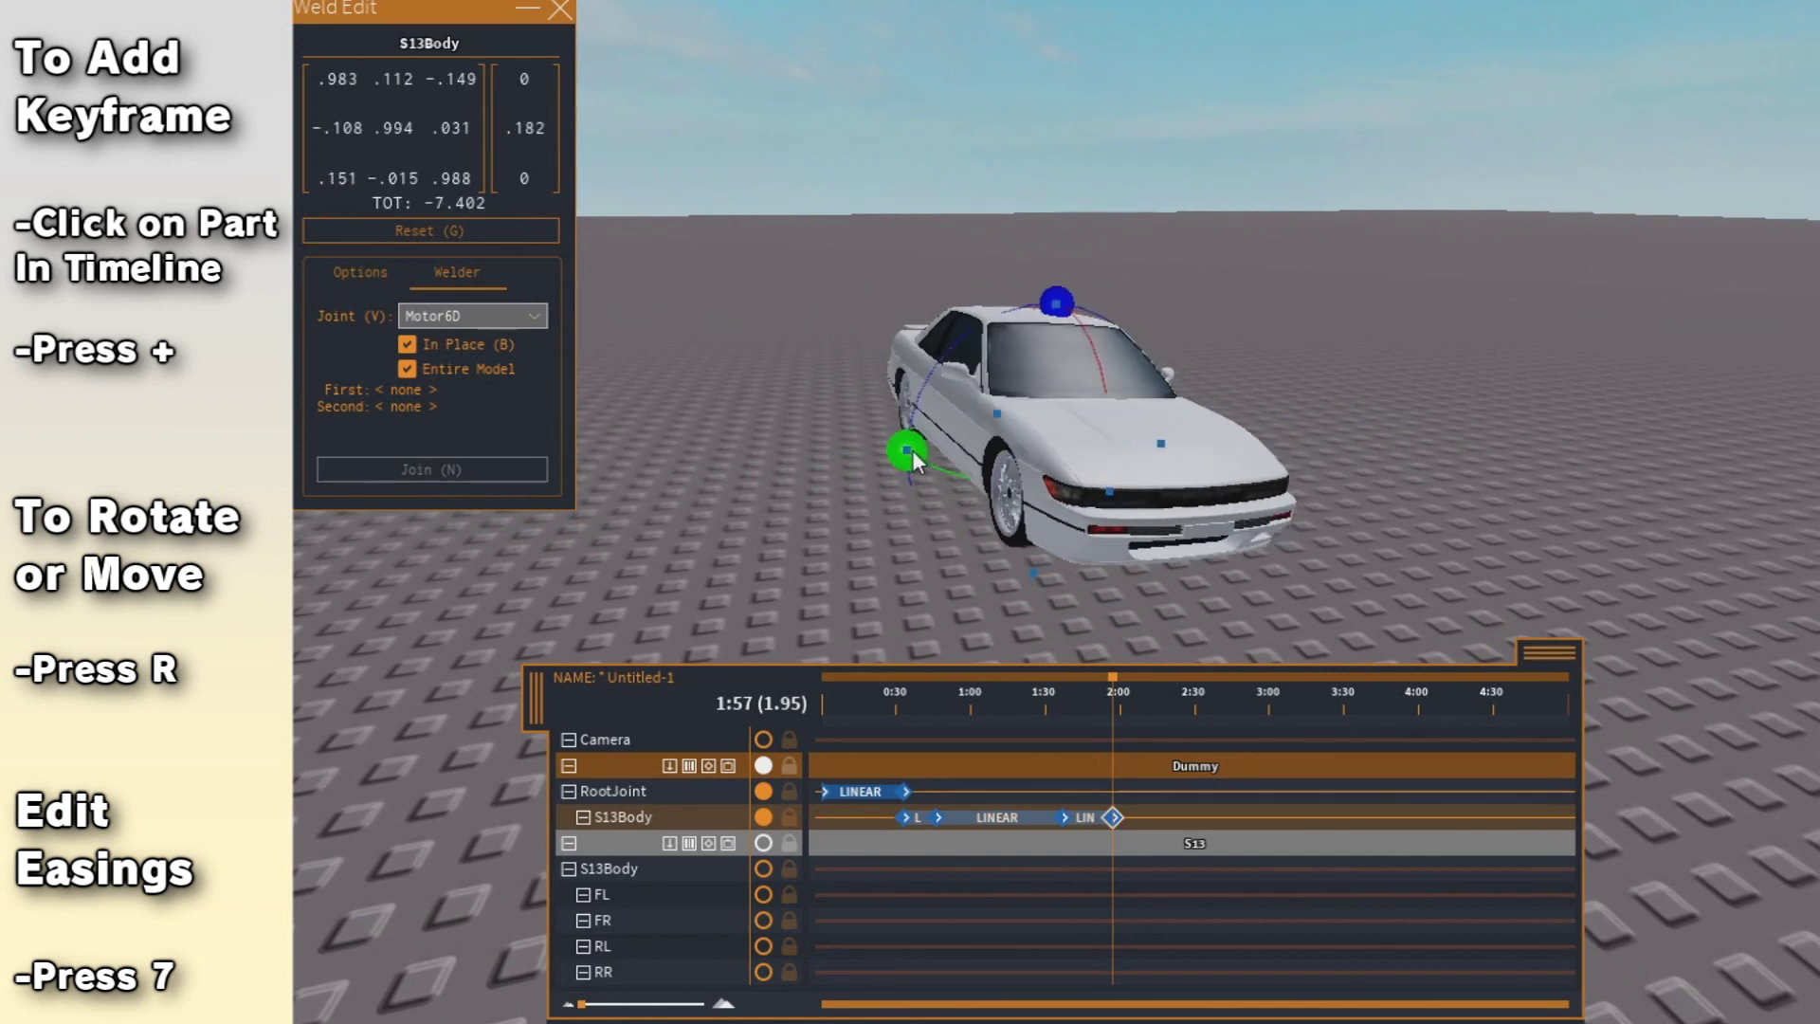
left_click_drag(1019, 710, 1118, 710)
Move the S13Body's 1:57 keyframe slightly past 2:00 and add a straightened keyframe shortly before 3:00.
left_click_drag(1114, 817, 1147, 819)
left_click_drag(1270, 700, 1187, 706)
key("plus")
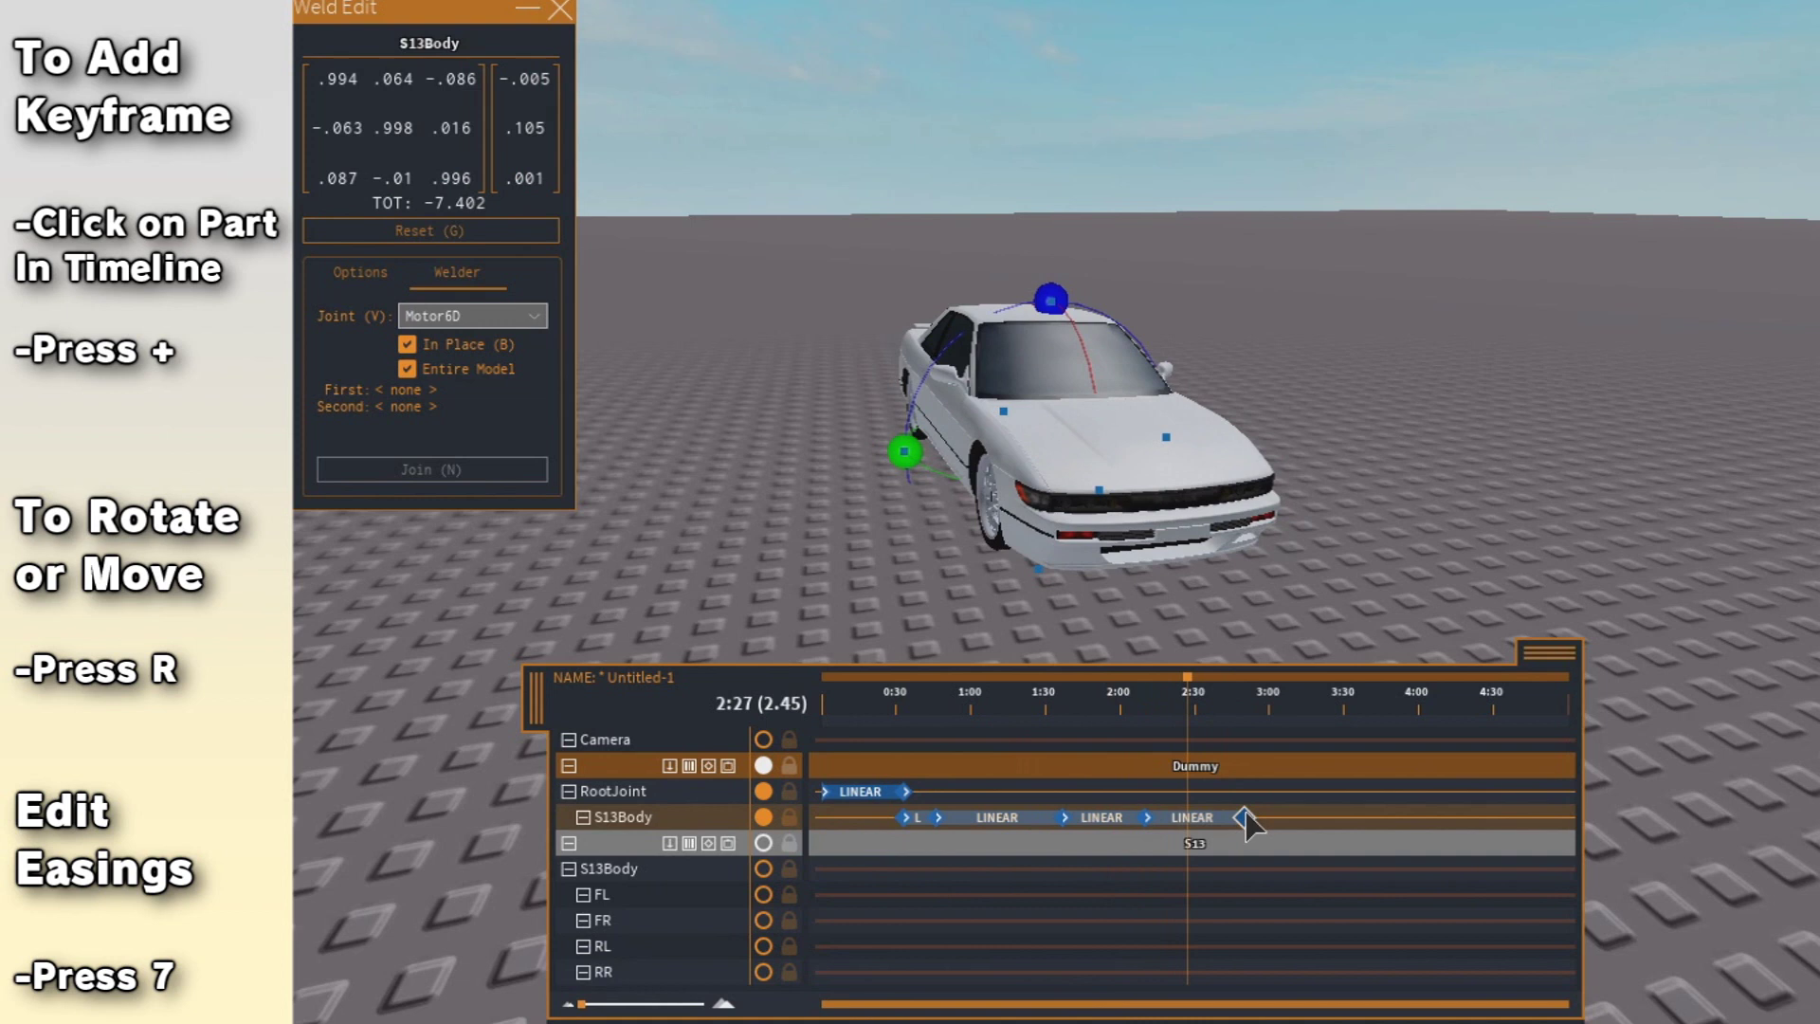
Move the last S13Body keyframe to 2:35 and give all the S13Body keyframes Sine easing with the InOut direction.
left_click_drag(1245, 815, 1207, 817)
left_click_drag(901, 714, 1175, 779)
key("7")
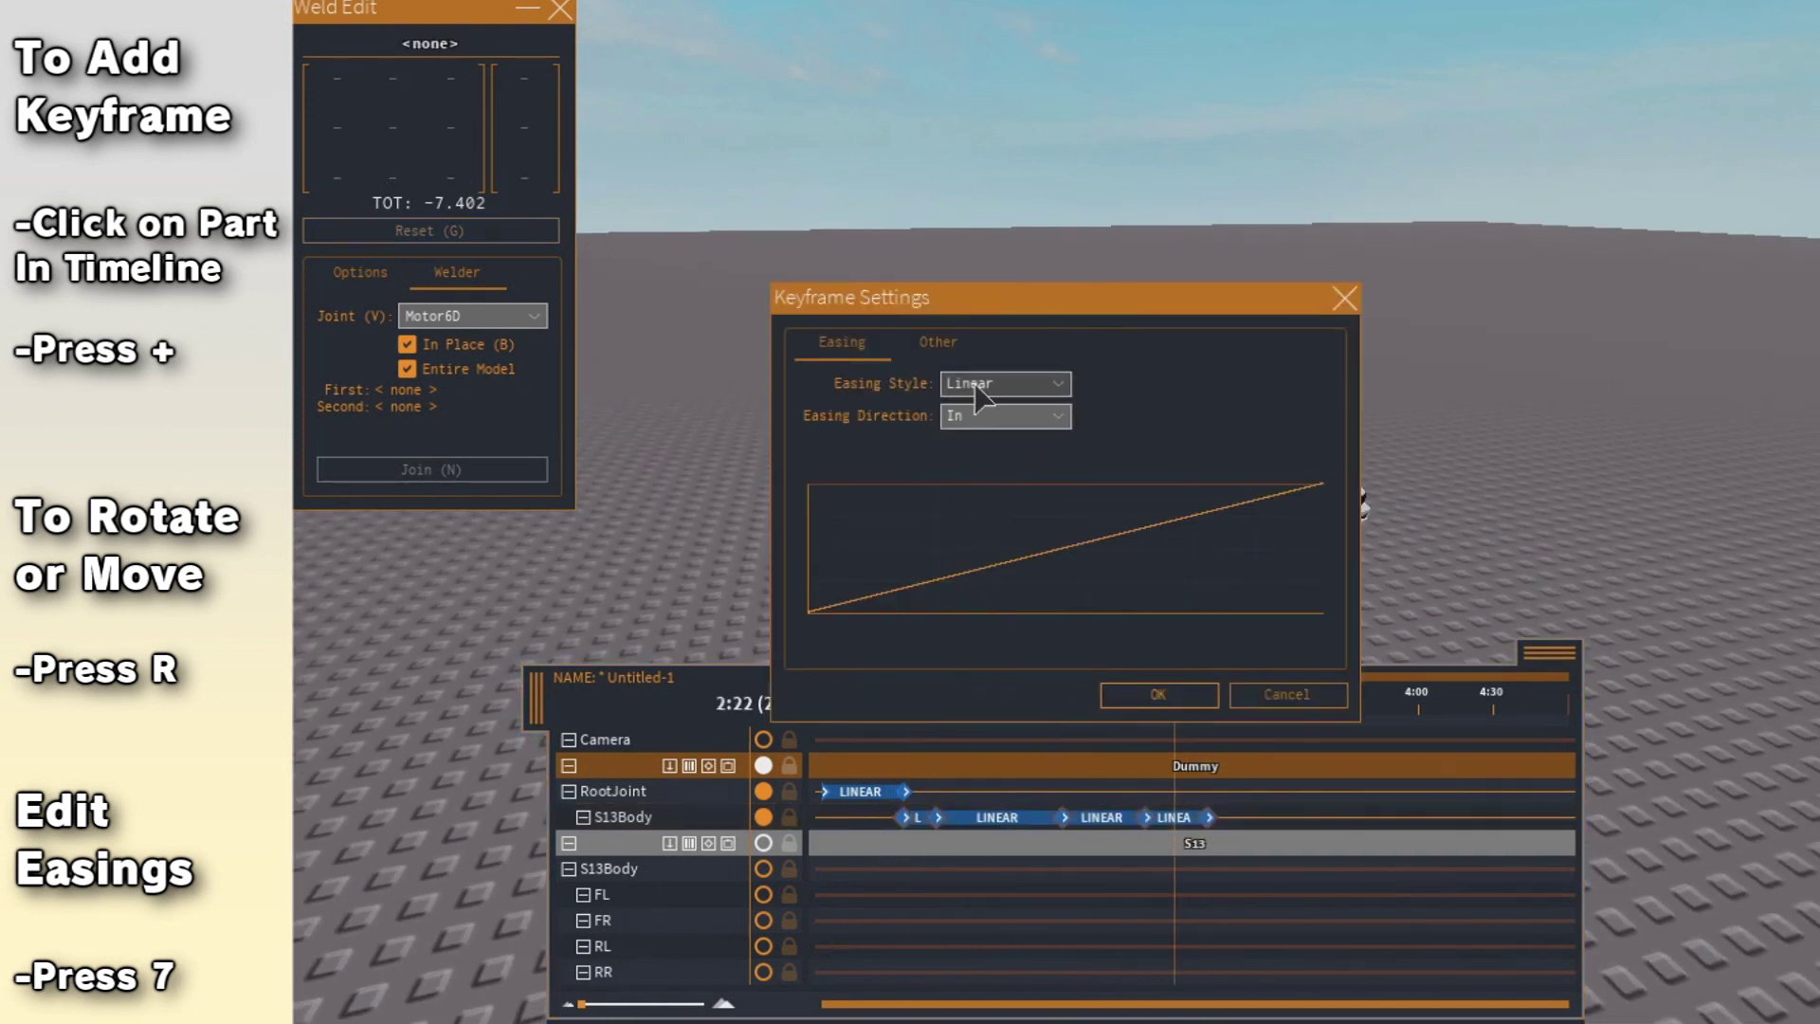
left_click(995, 463)
left_click(1000, 417)
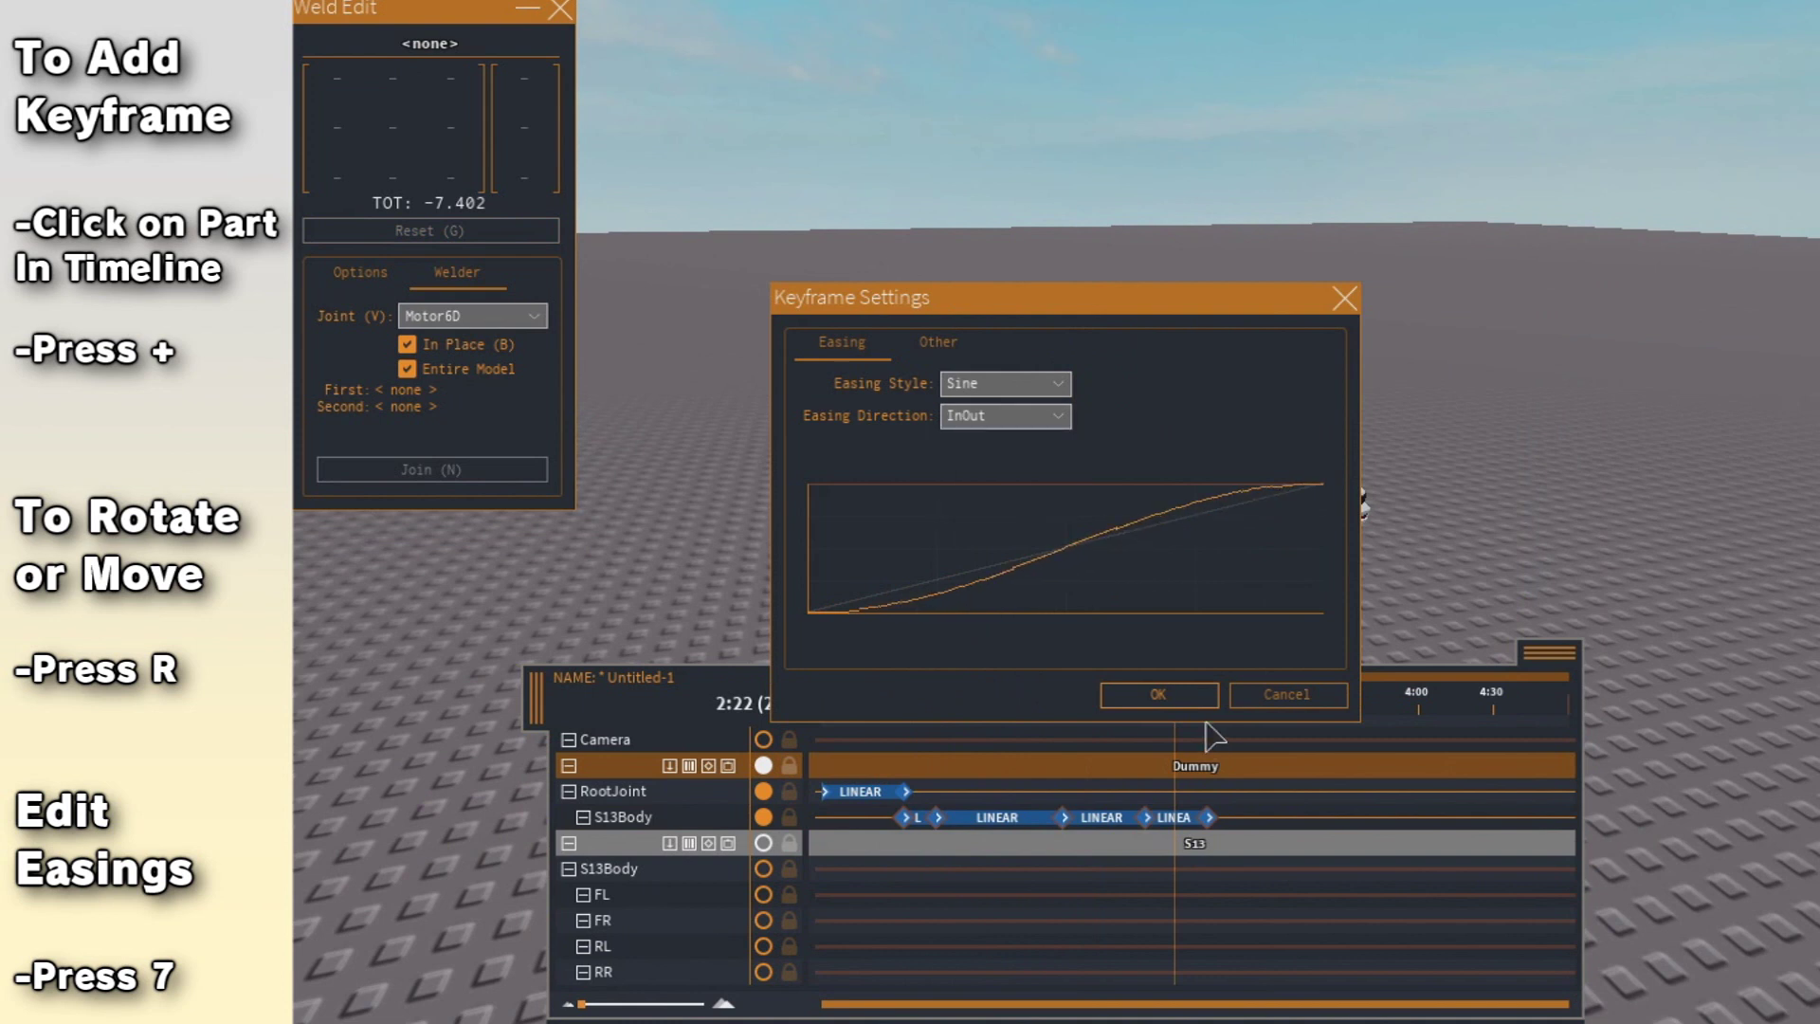
left_click(1172, 707)
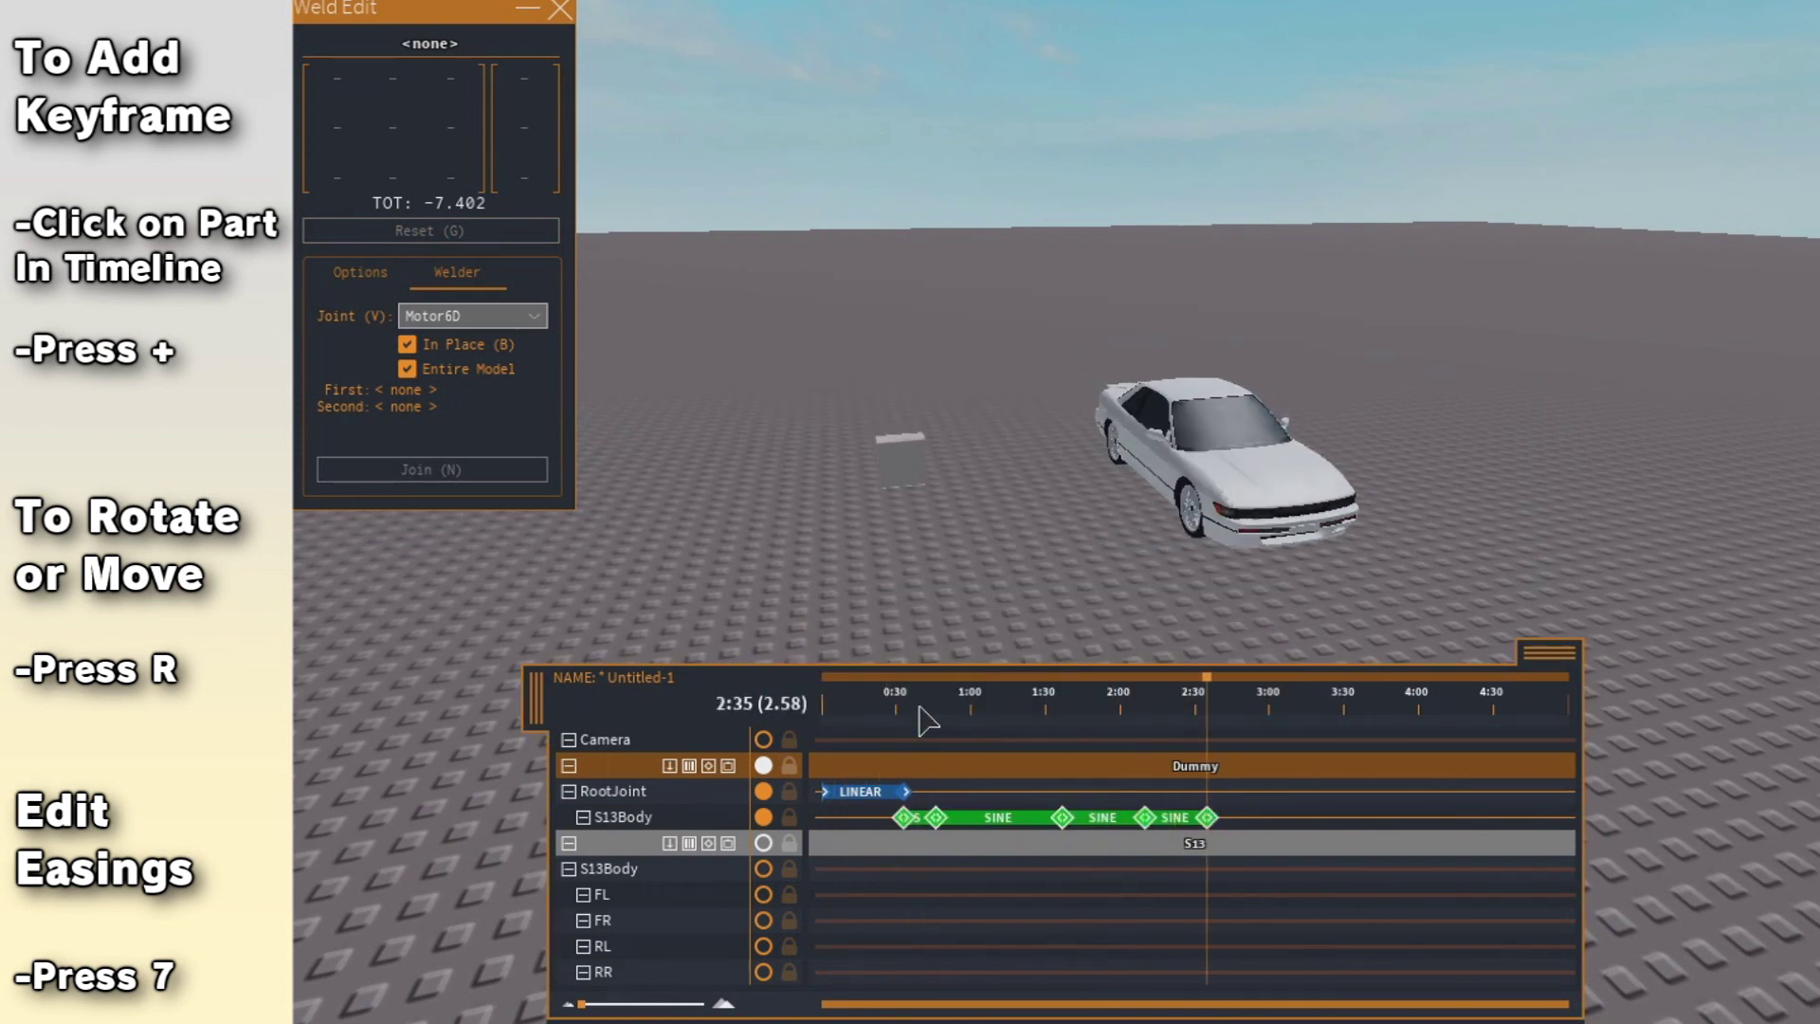
Shift the S13Body on its 1:37 keyframe by about 0.298 and another 0.198, checking the motion with playback.
left_click(1061, 817)
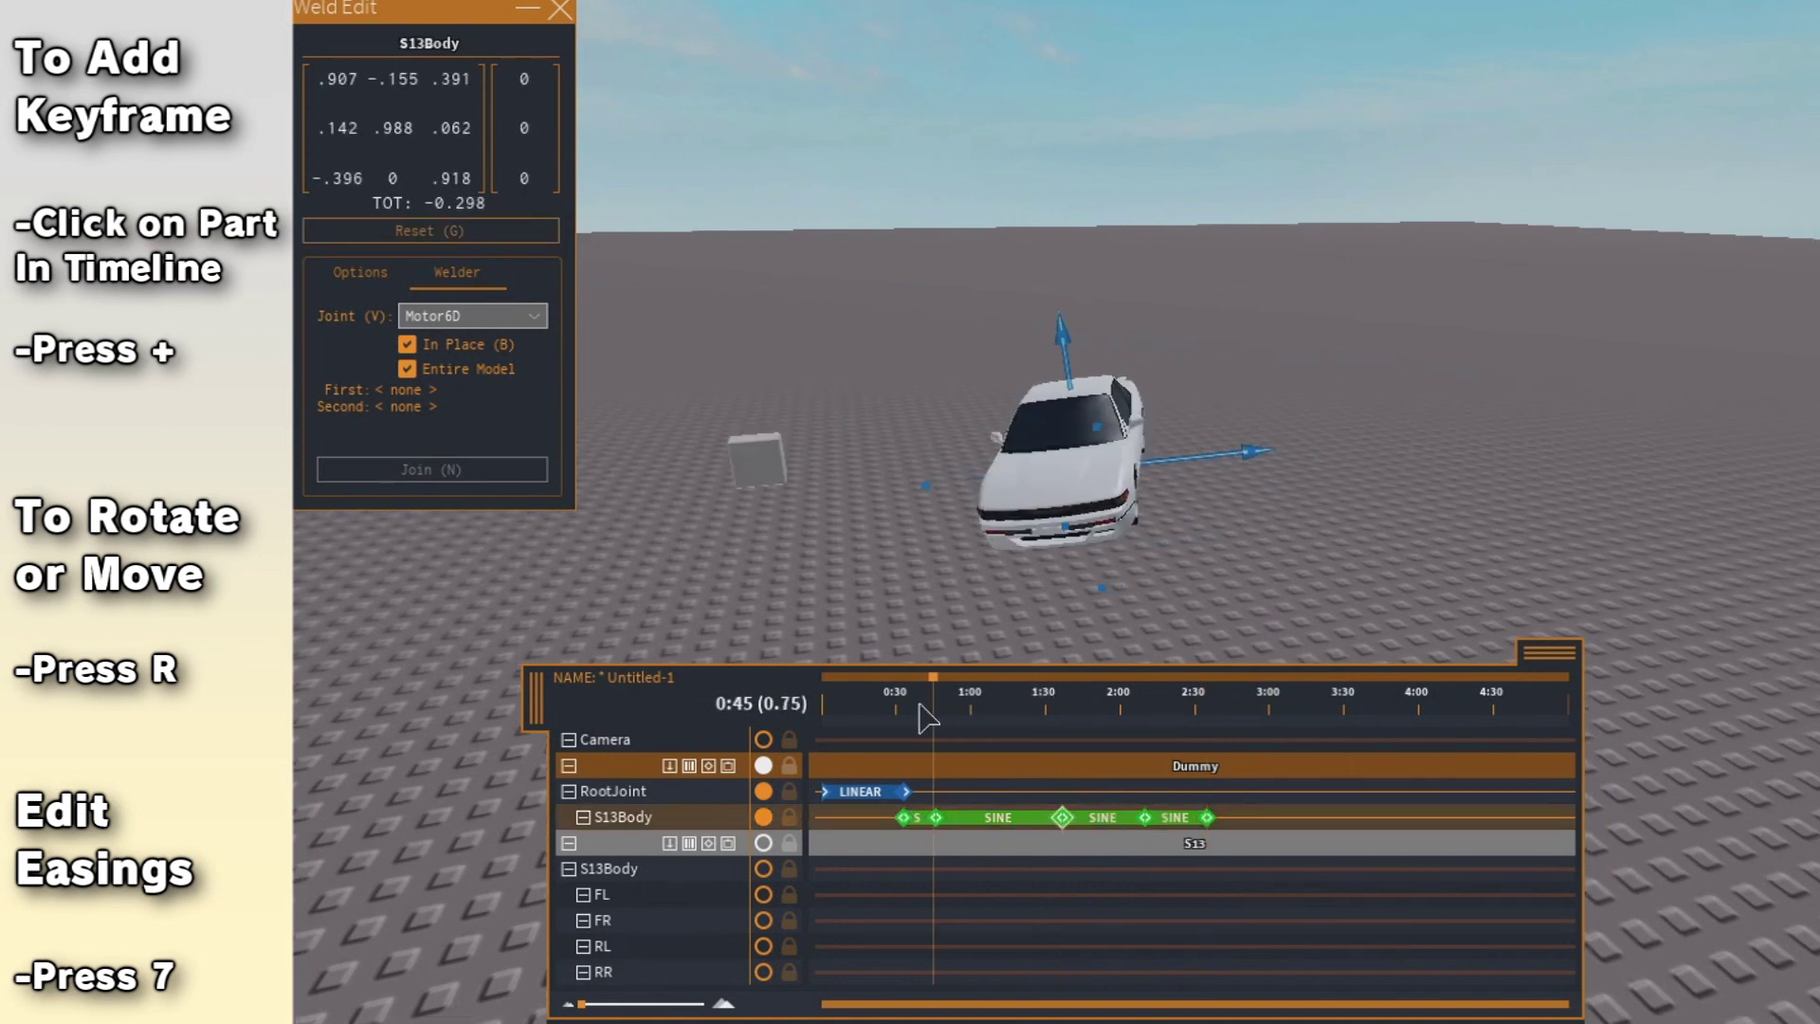
left_click_drag(936, 701, 918, 703)
key("space")
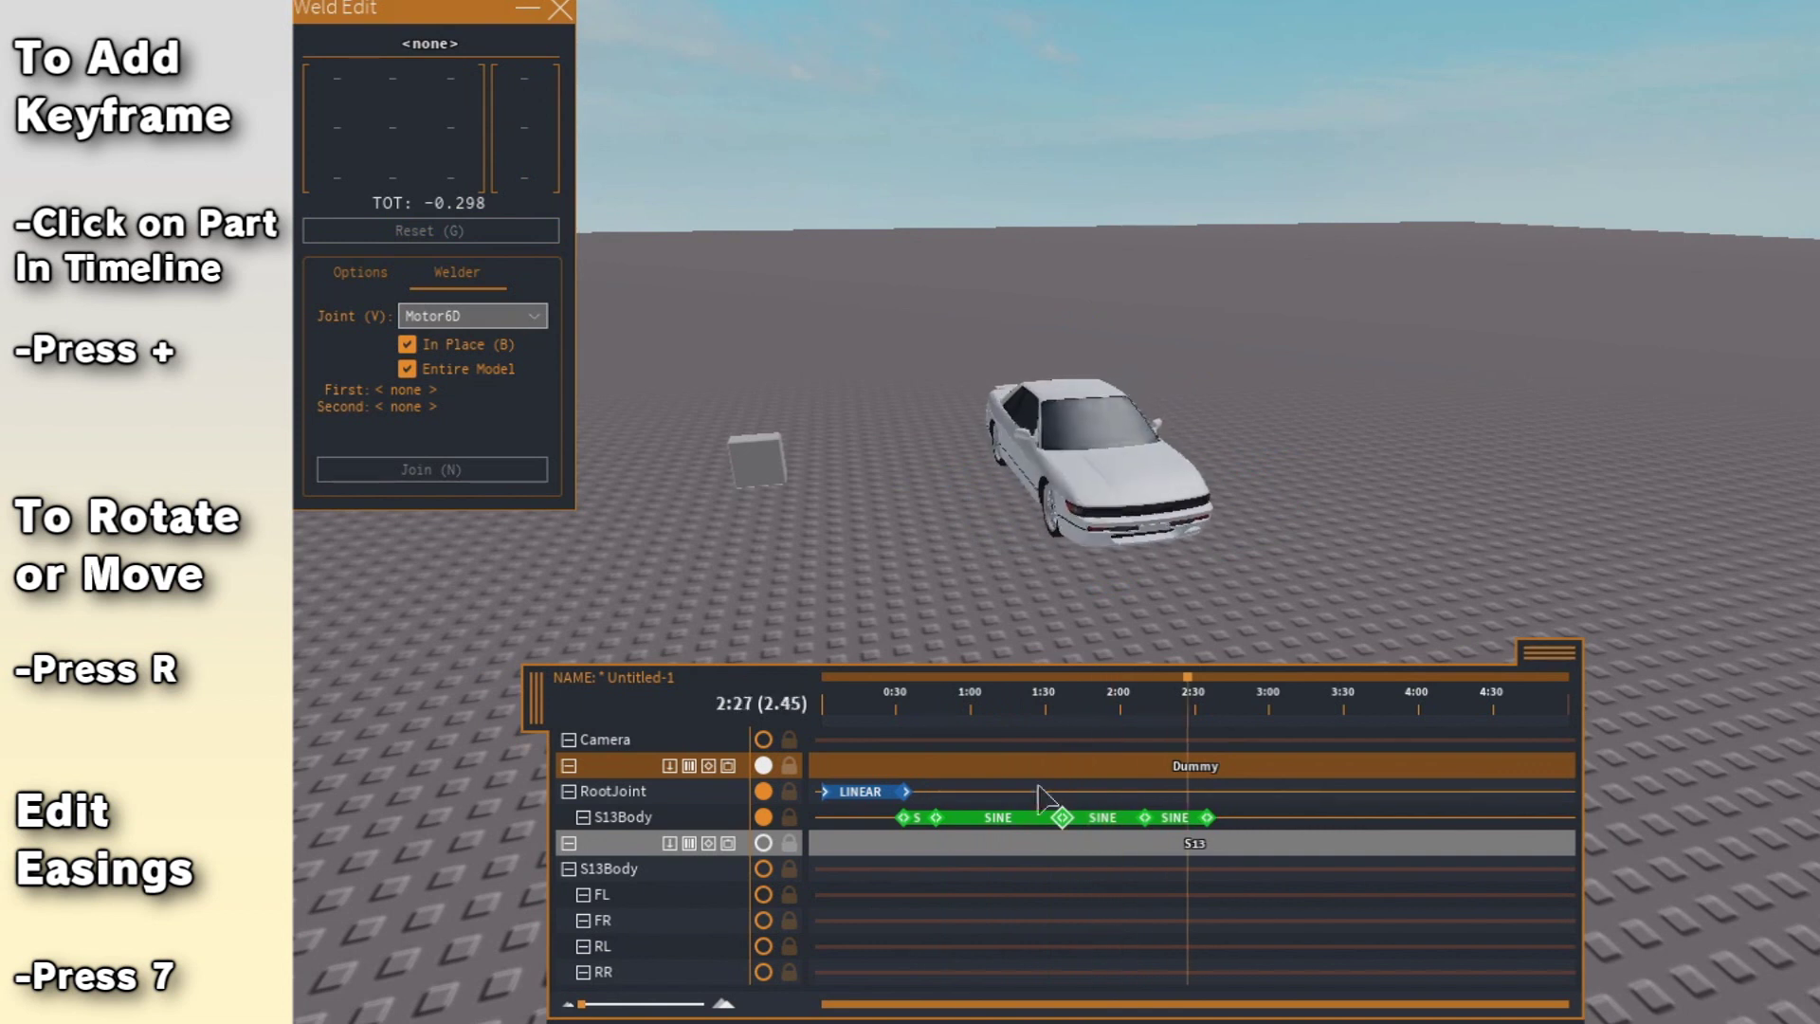
left_click(1062, 817)
key("w")
left_click_drag(1153, 428, 1107, 443)
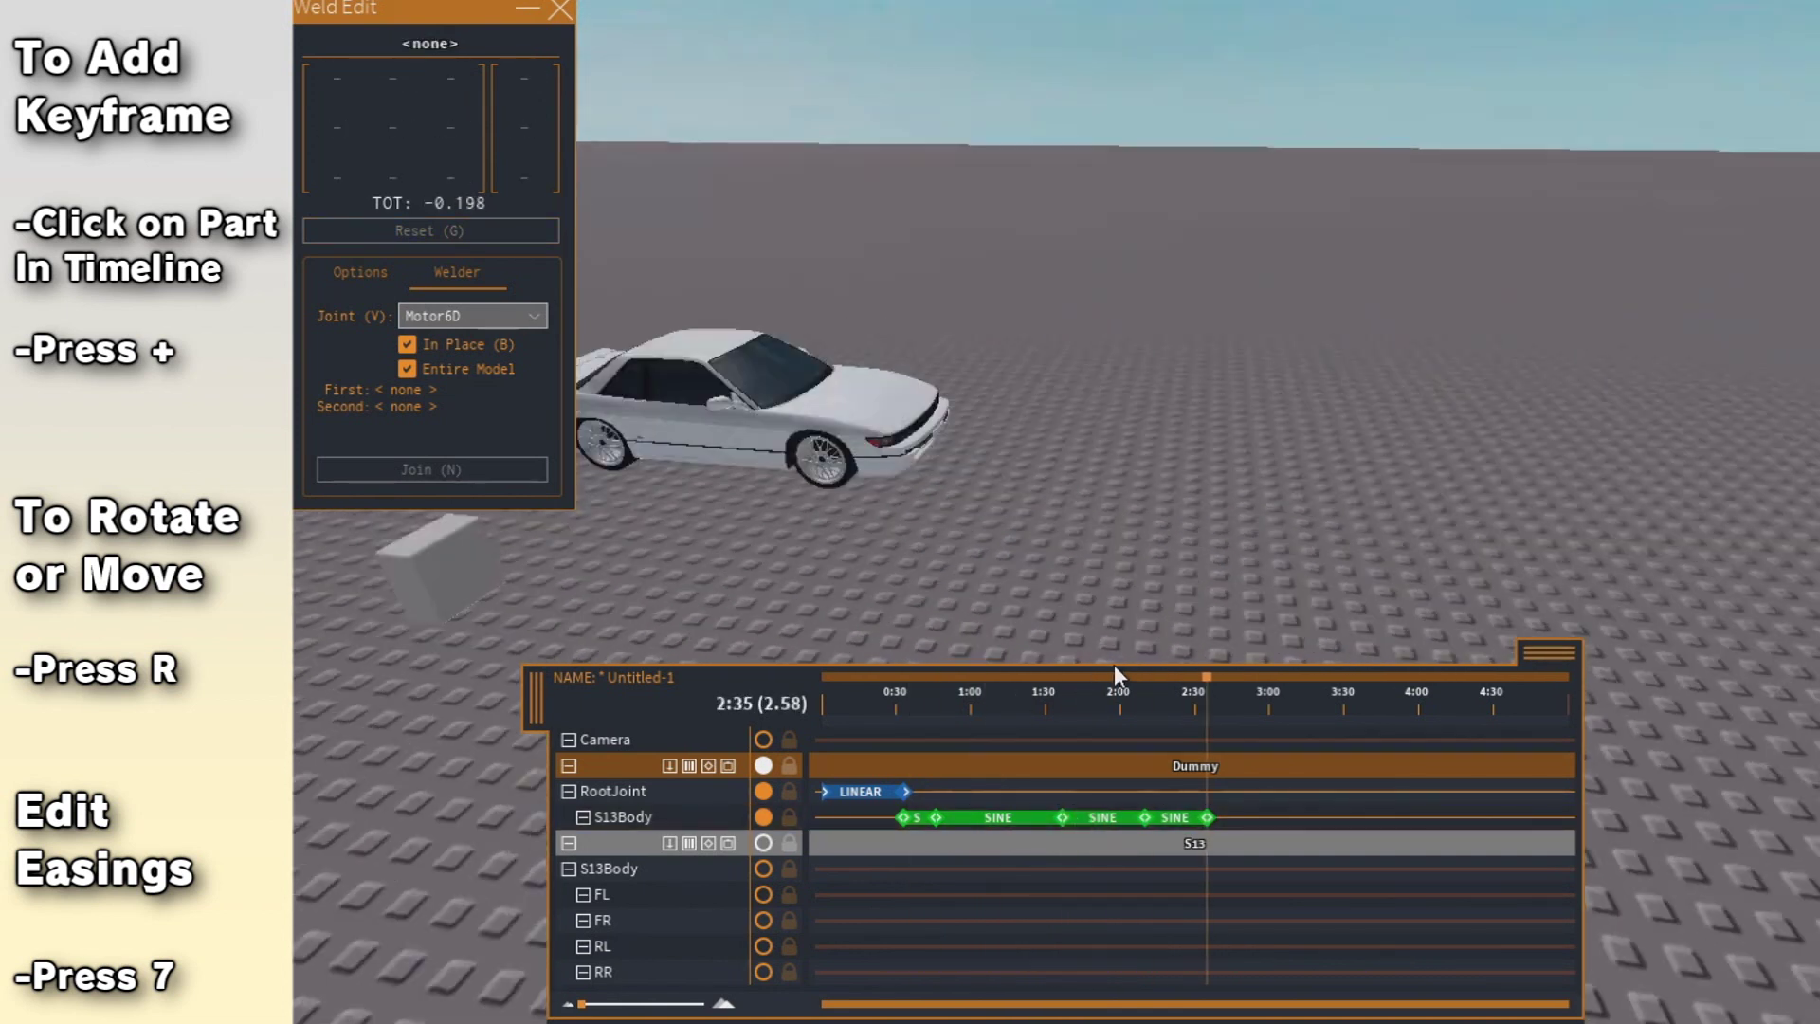
key("space")
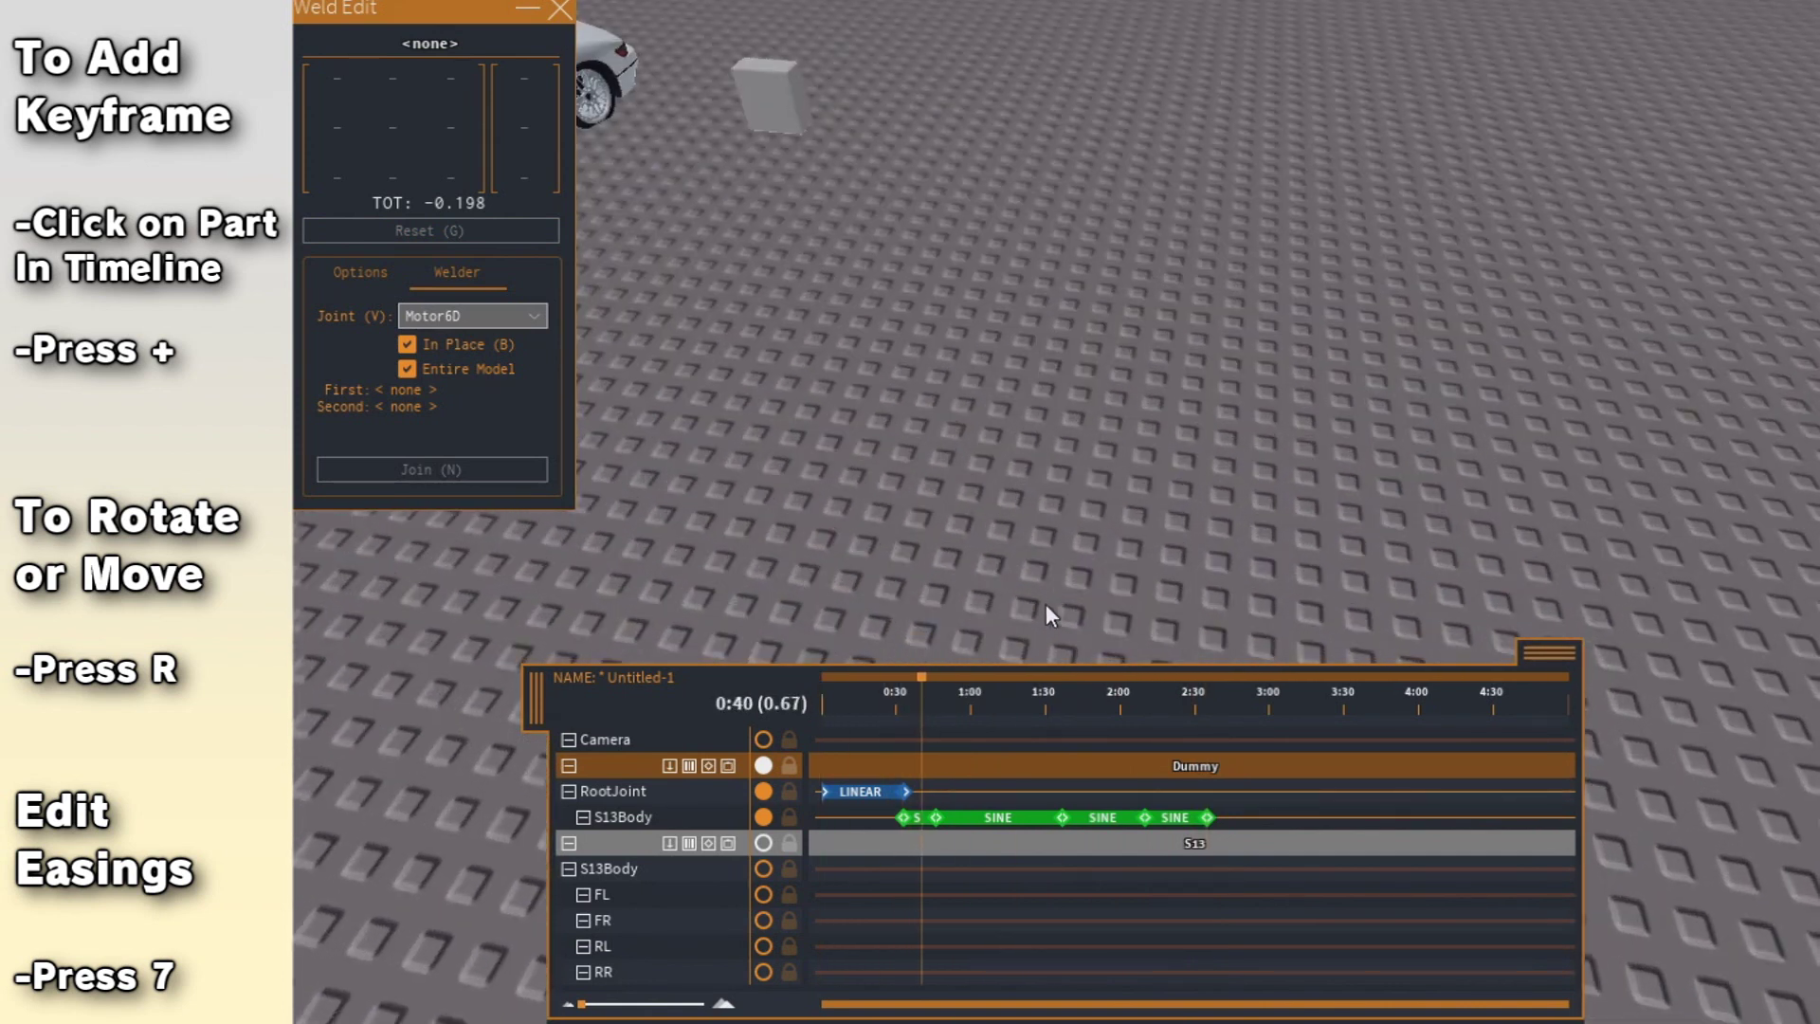
Add a RootJoint keyframe at about 1:31 and adjust its rotation in 5-degree increments while scrubbing through the turn.
left_click(1136, 458)
left_click_drag(946, 716, 1048, 713)
key("r")
left_click_drag(1229, 464, 1067, 440)
key("plus")
left_click_drag(889, 706, 942, 707)
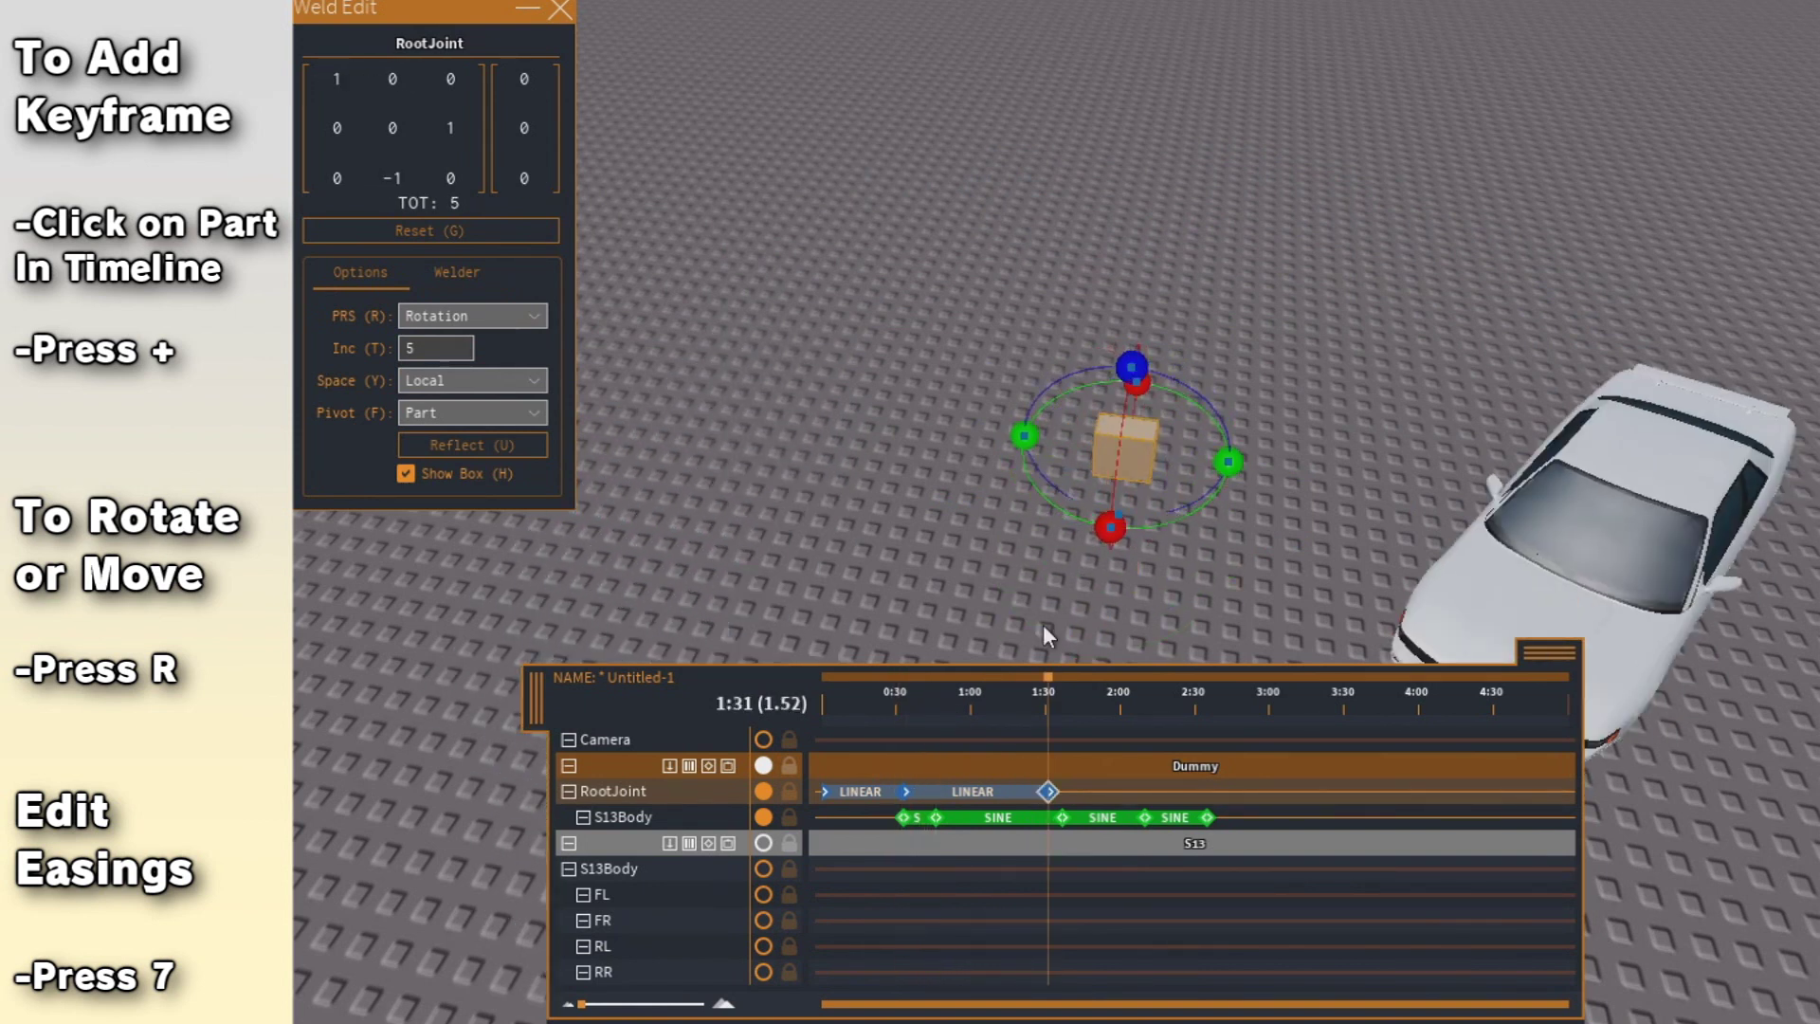
mouse_move(883, 689)
left_mouse_down()
mouse_move(945, 690)
mouse_move(913, 709)
left_mouse_up()
mouse_move(1048, 709)
left_mouse_down()
mouse_move(962, 711)
mouse_move(1052, 713)
left_mouse_up()
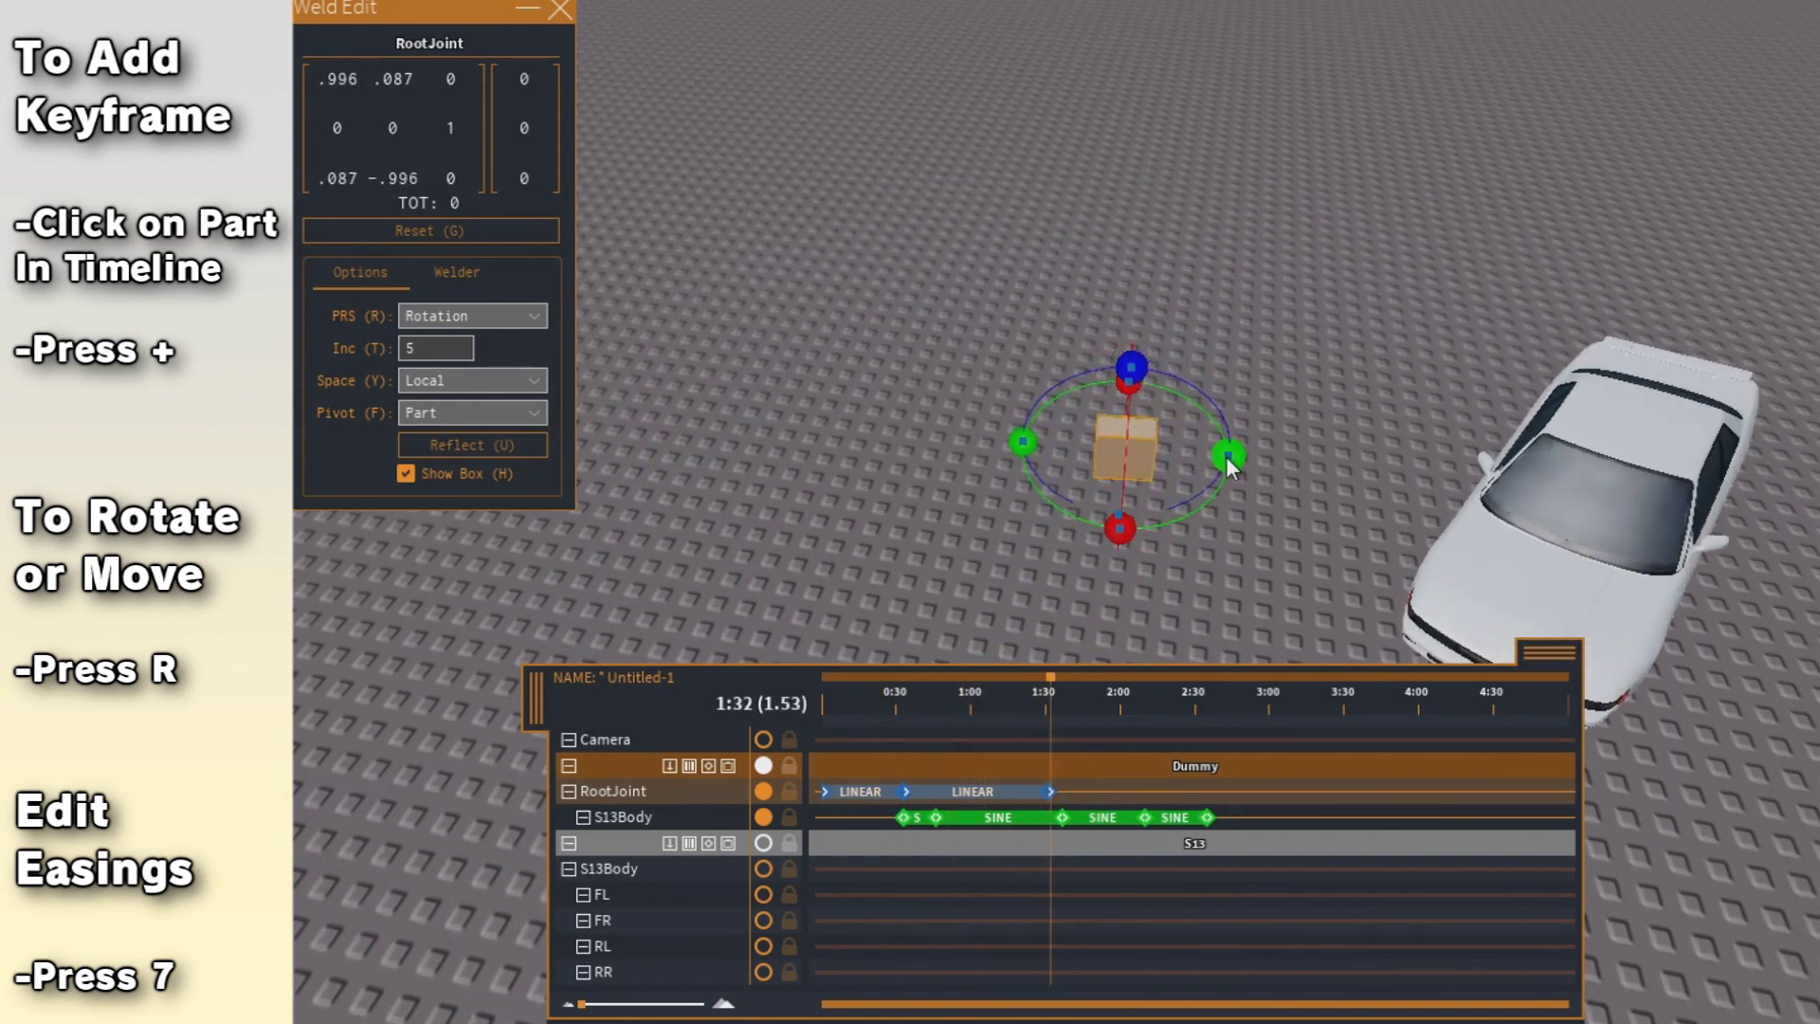
left_click_drag(1228, 462, 1231, 469)
Add a RootJoint keyframe at 2:35, move the root away along its local axis and play back the animation.
left_click_drag(1049, 726, 1199, 730)
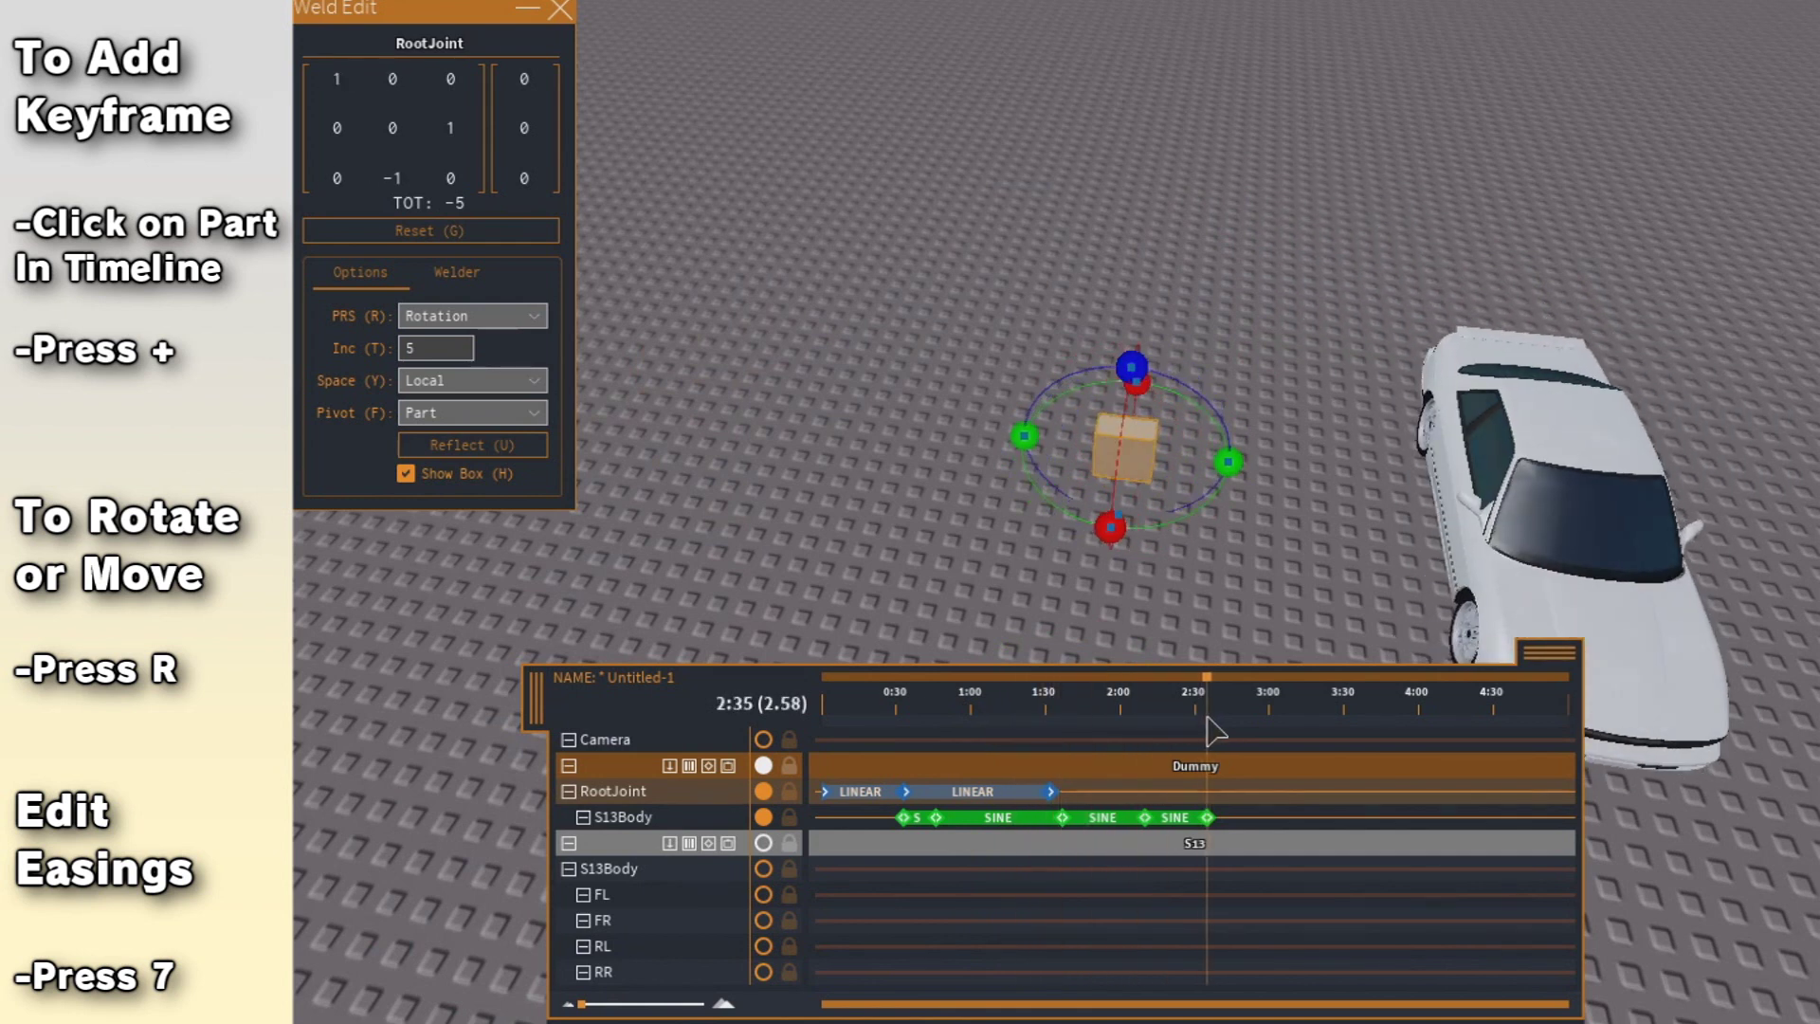
left_click_drag(1101, 564, 953, 622)
left_click(983, 706)
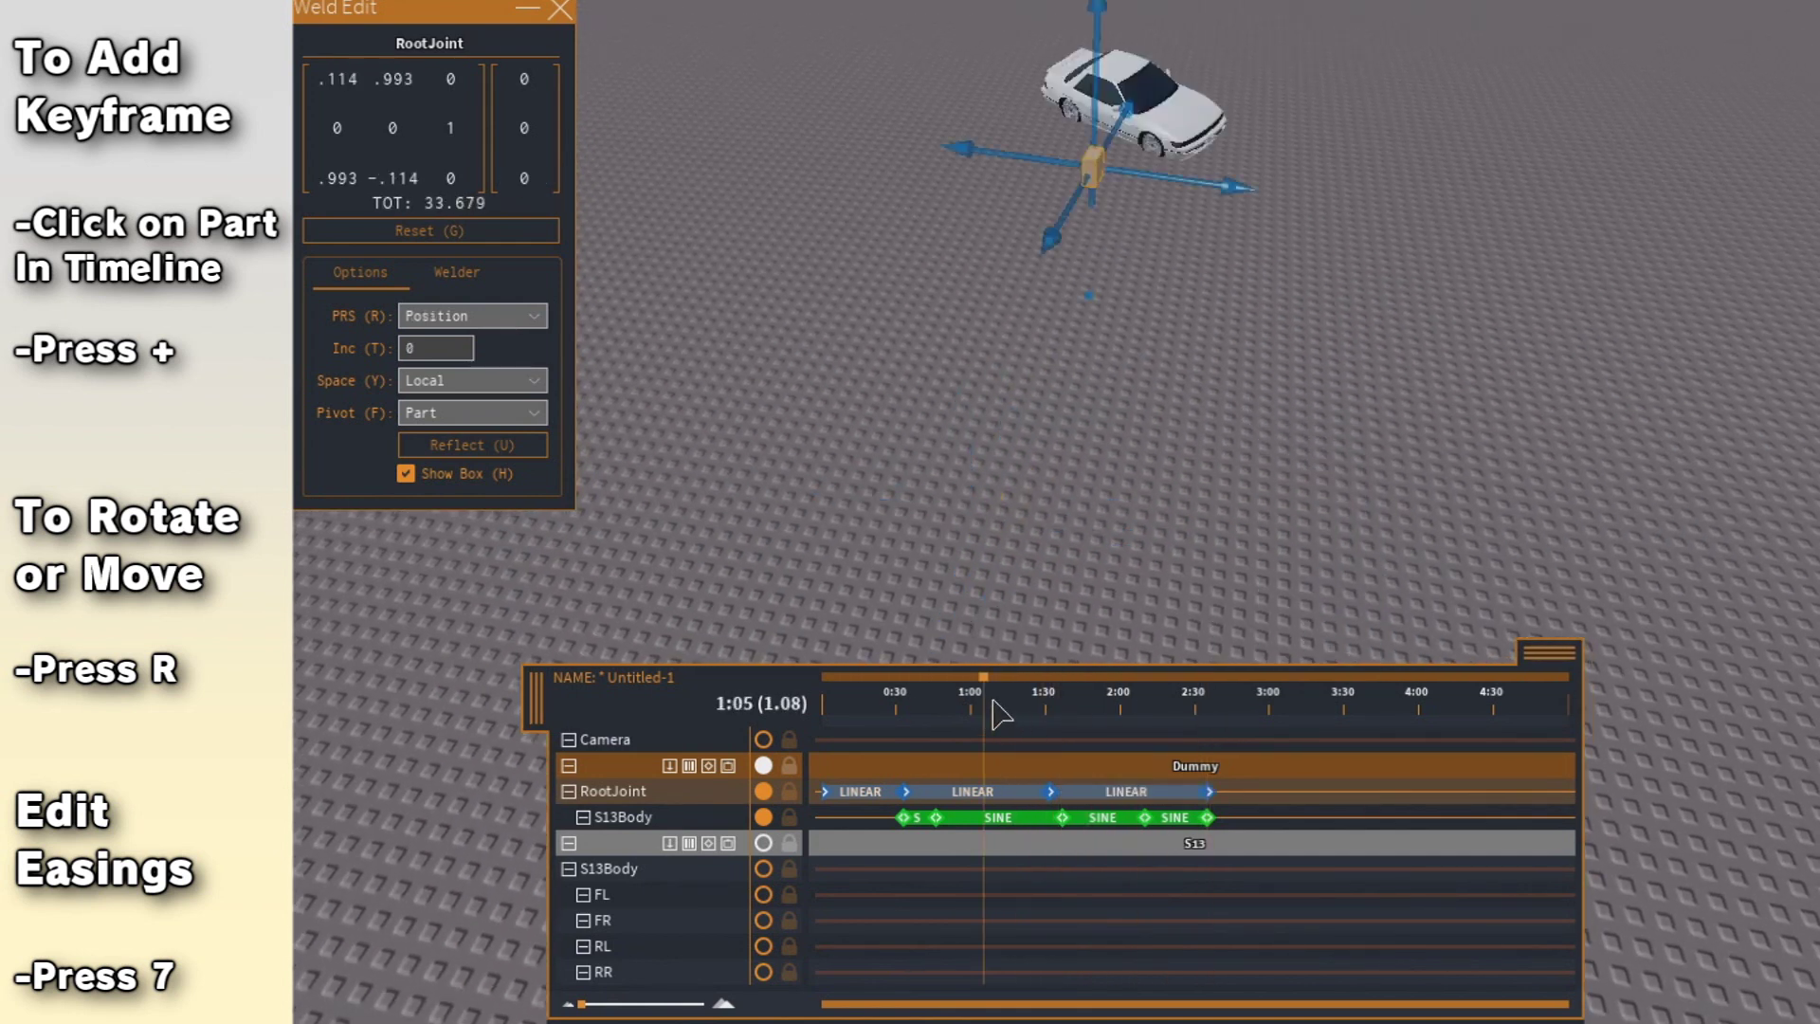
key("space")
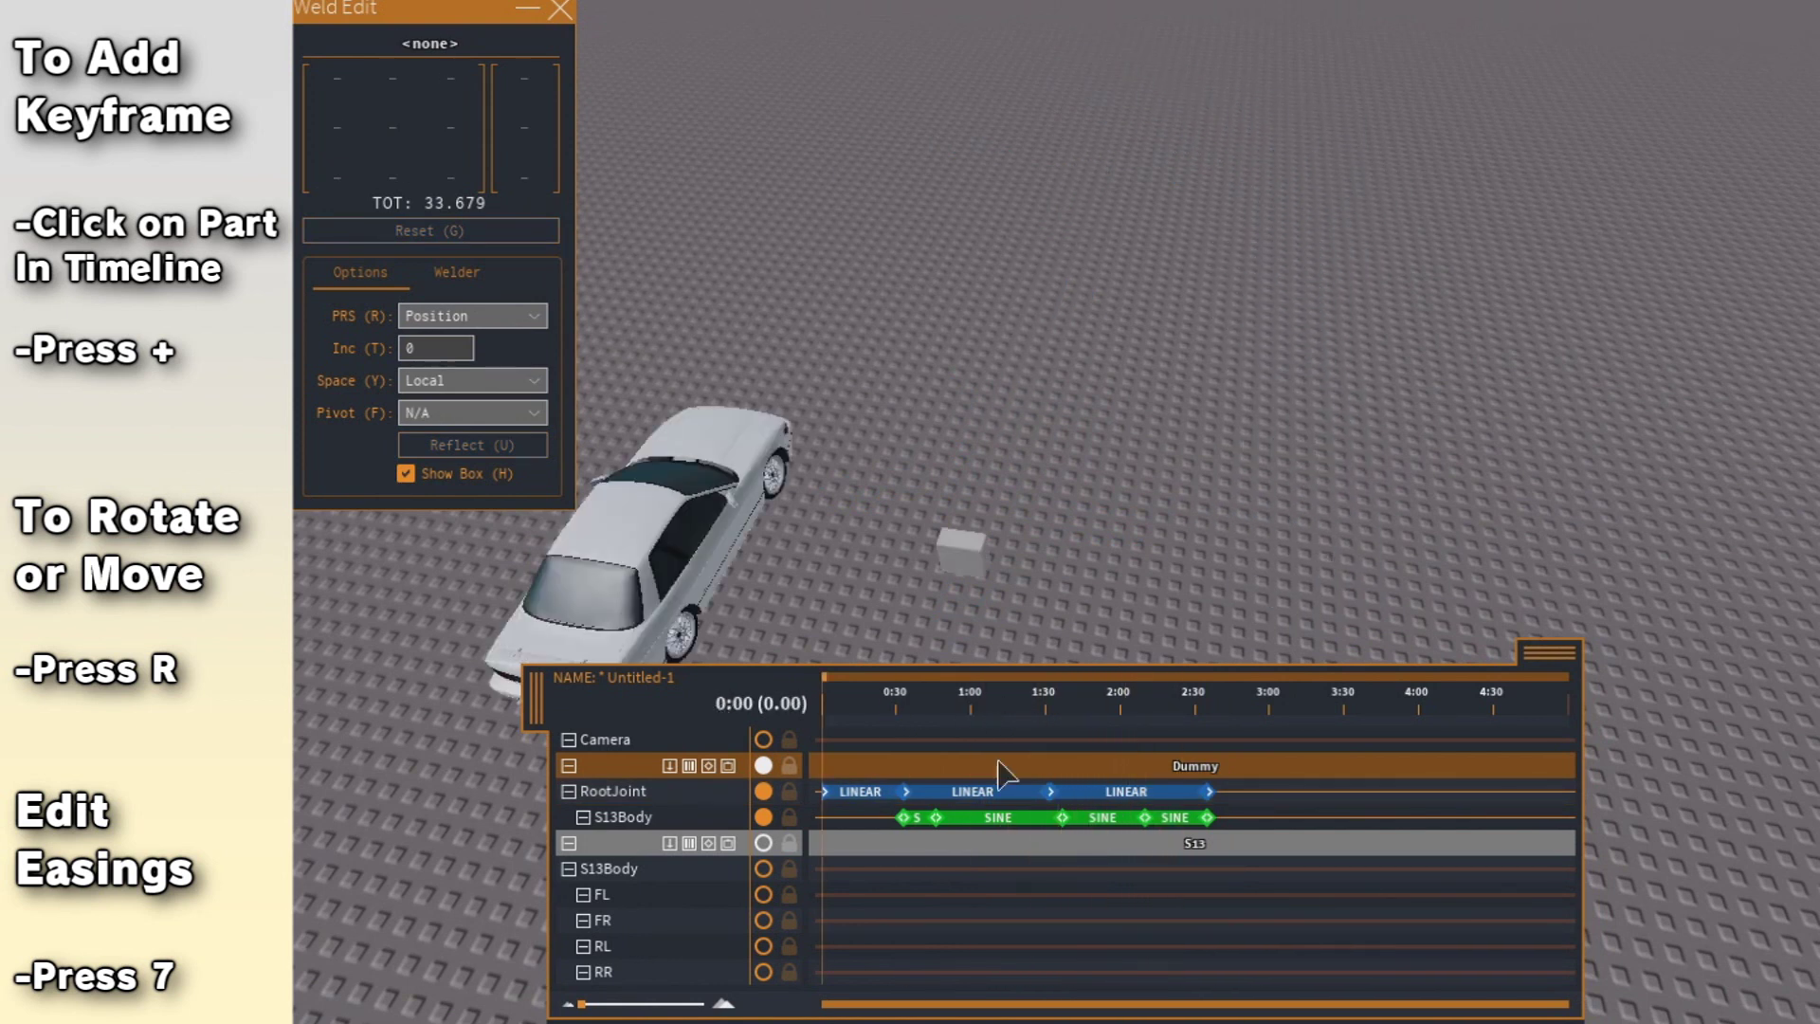
Pull the RootJoint back by about 9.89 on its final keyframe near 2:34 and scrub to the start.
left_click(1212, 791)
left_click_drag(1011, 429, 985, 502)
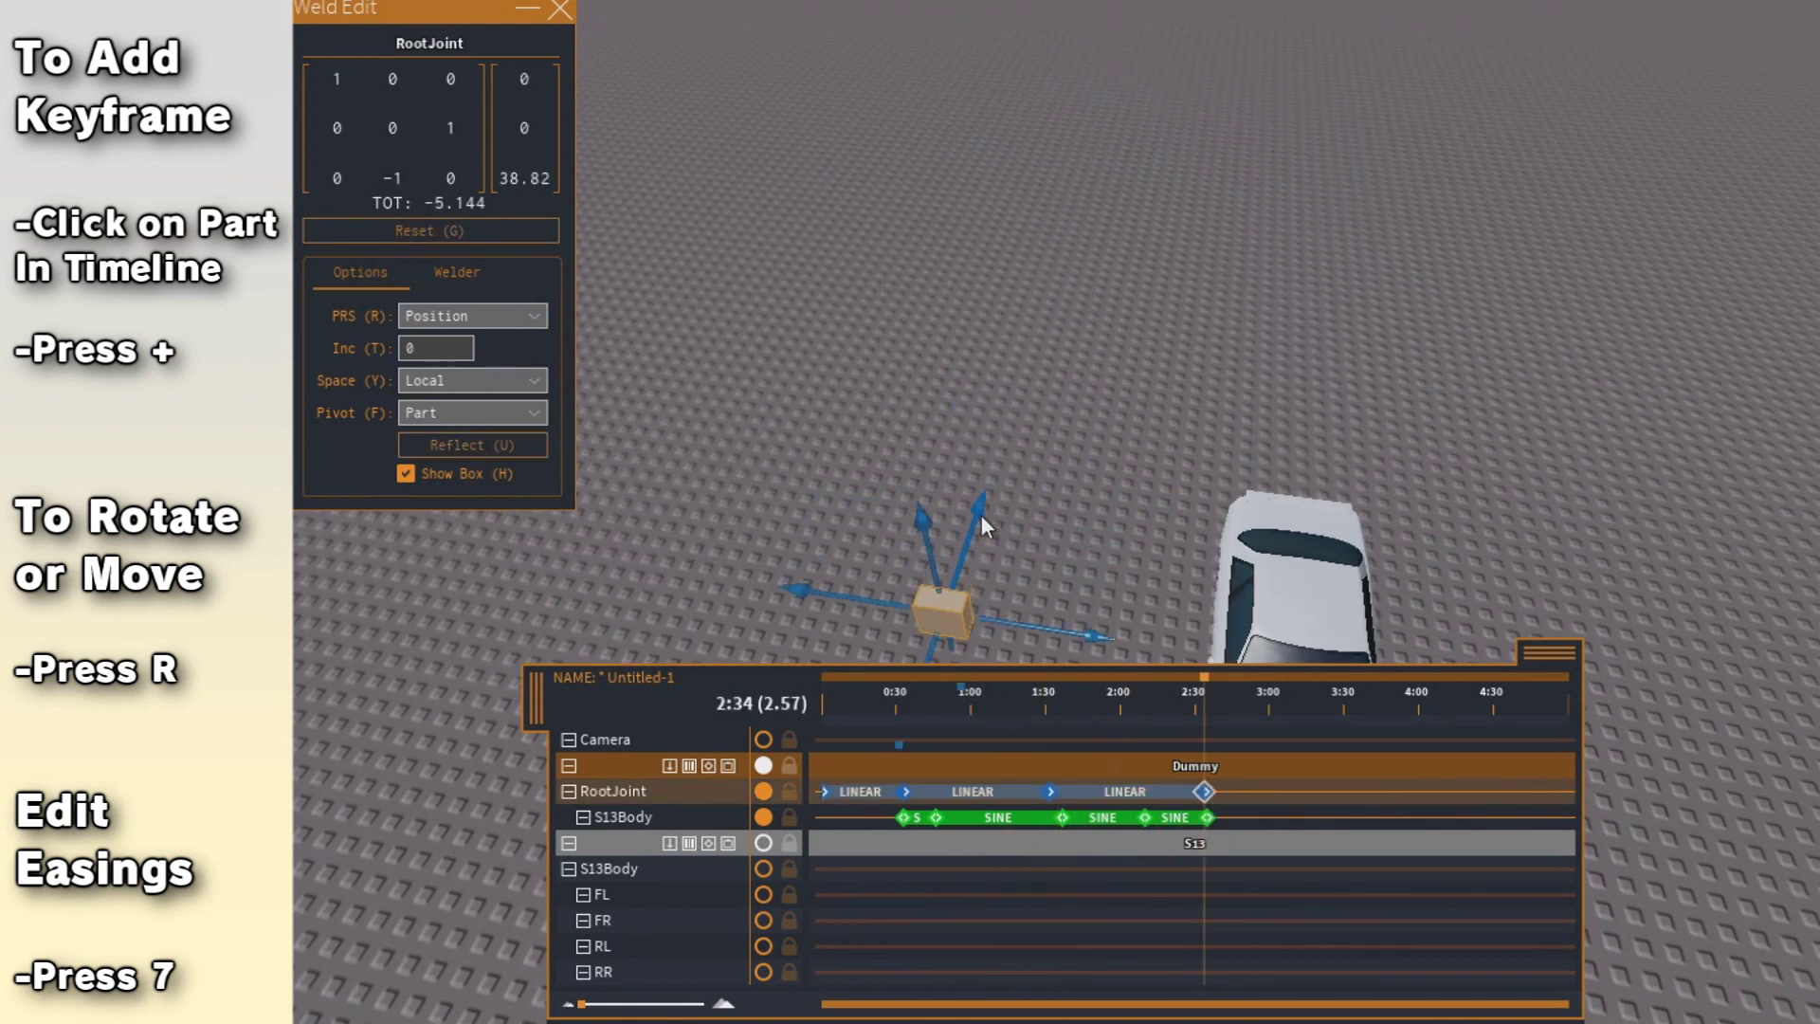
left_click_drag(882, 709, 764, 708)
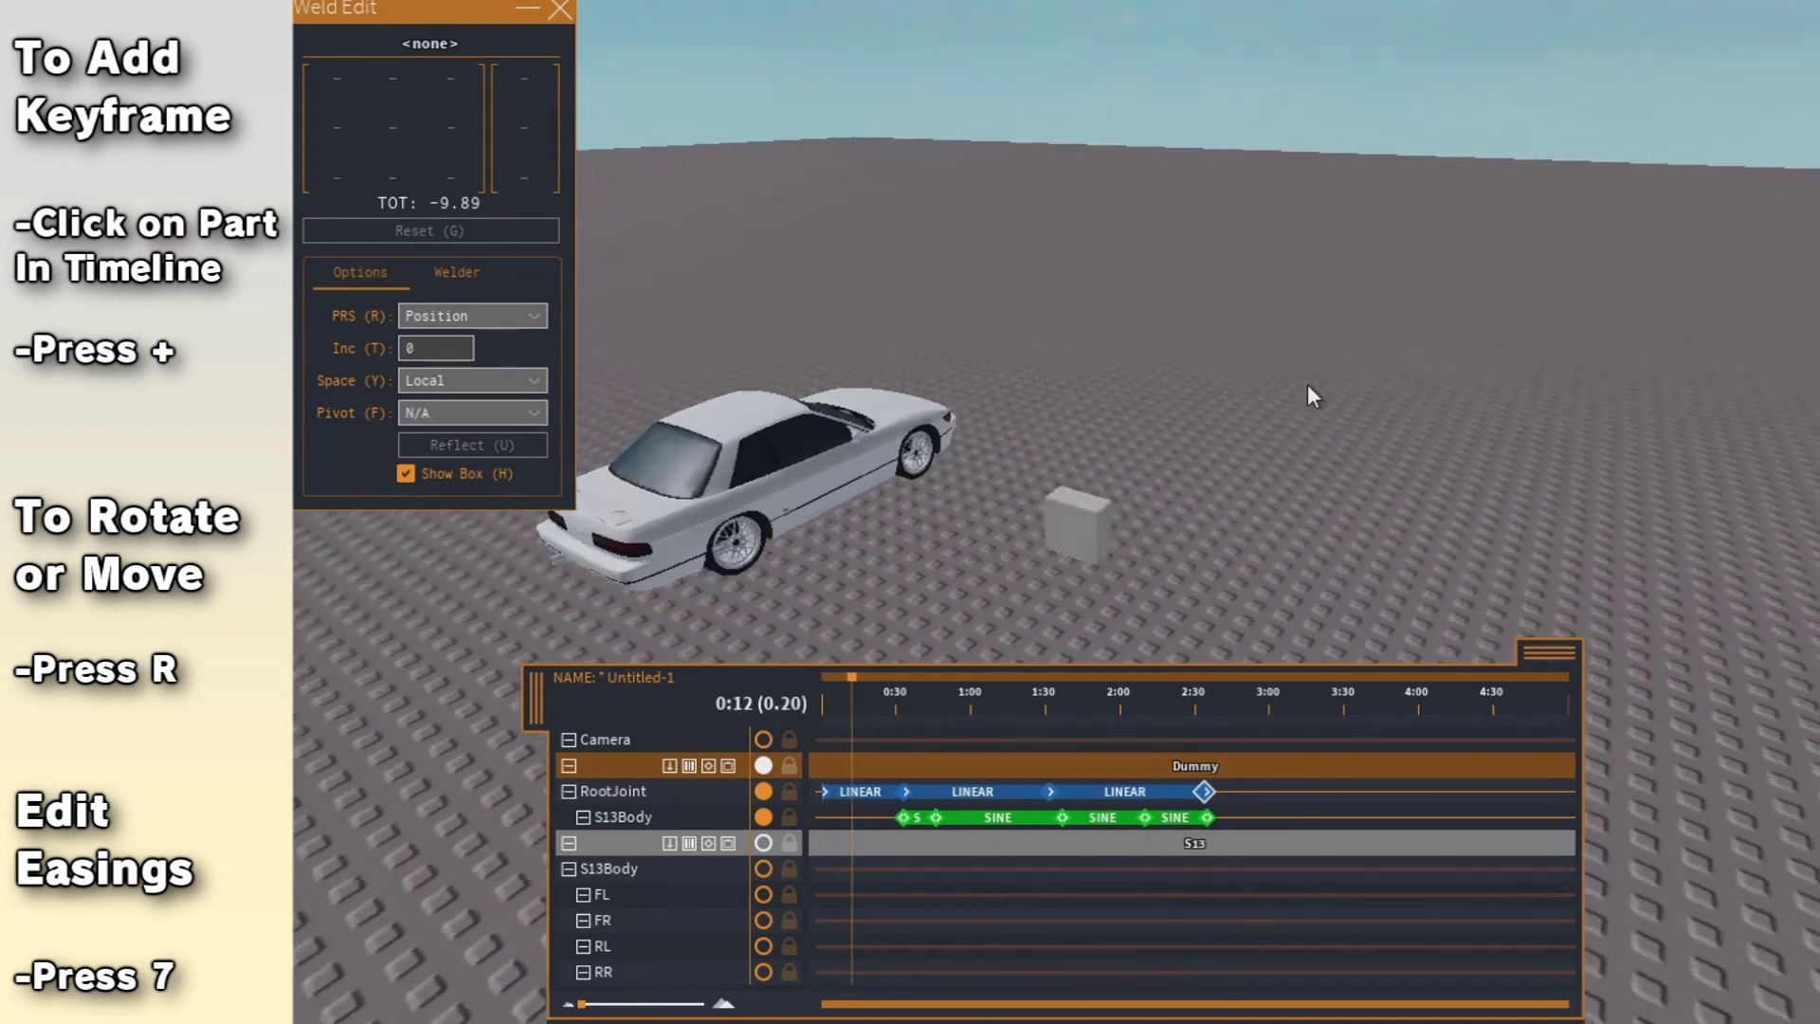
Shift the S13Body by about 0.502 on its 1:37 keyframe and move its next keyframe to about 2:06.
left_click(1034, 704)
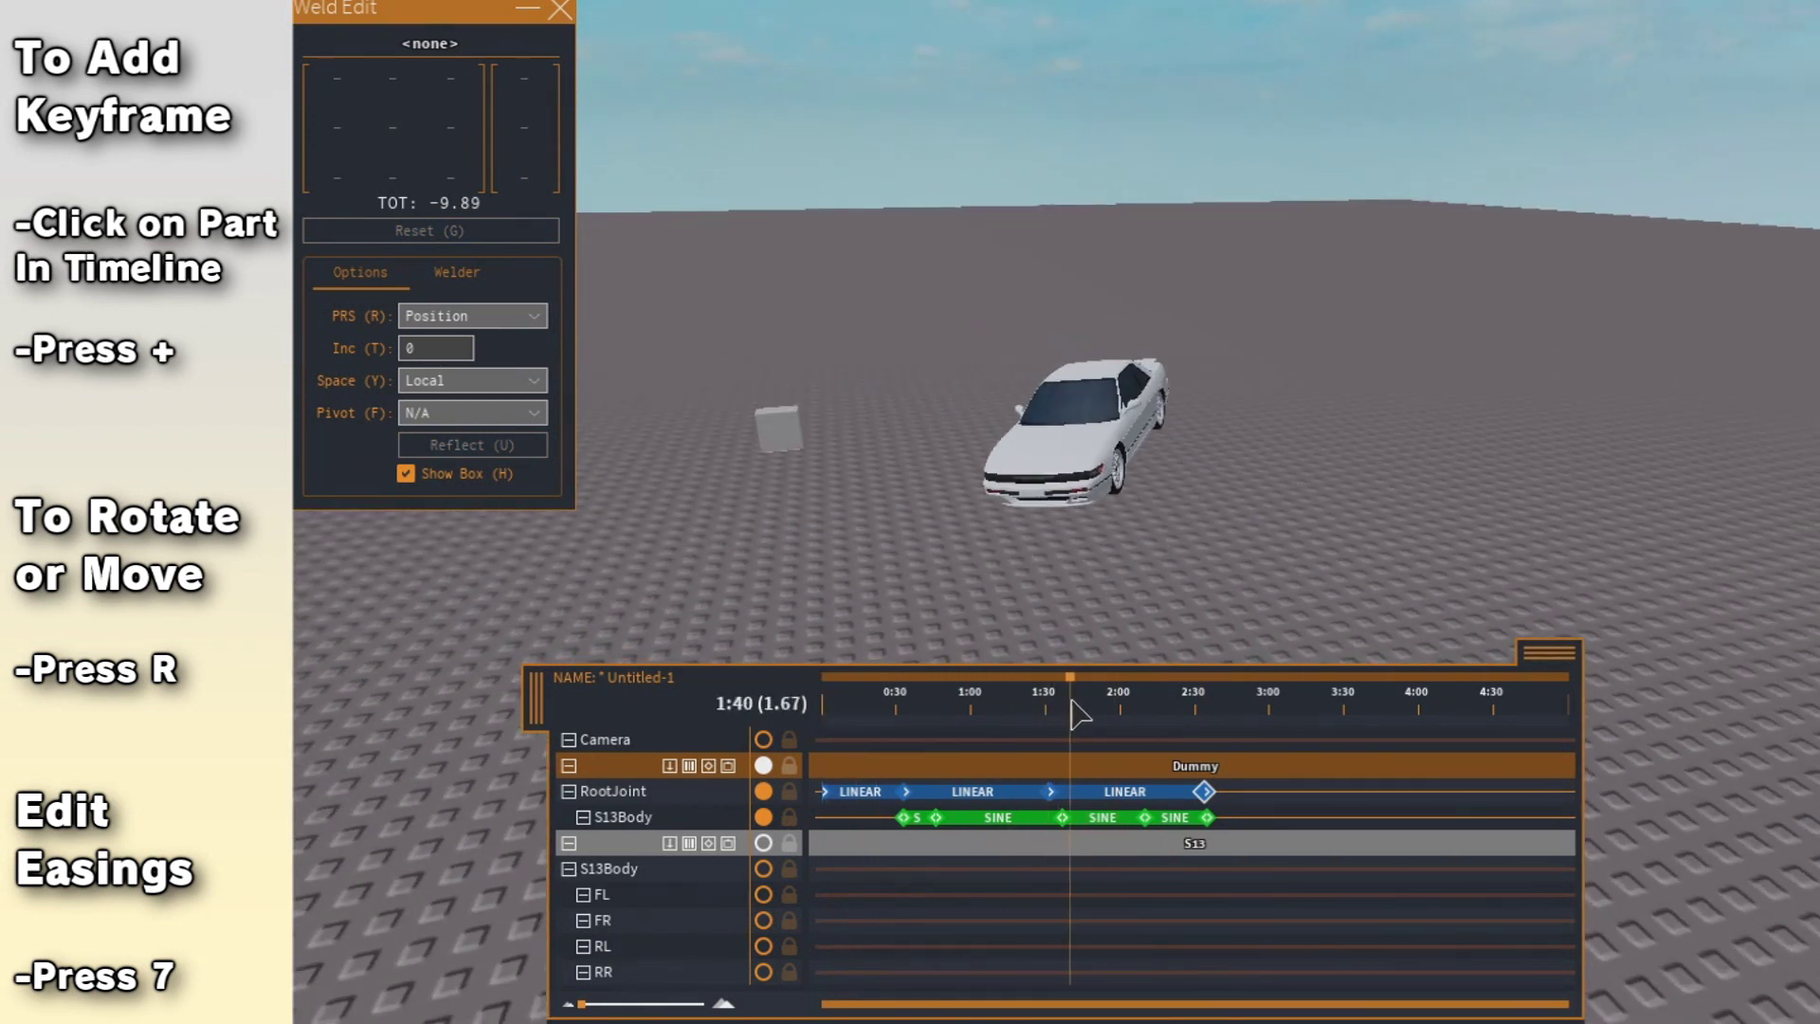
left_click(1062, 818)
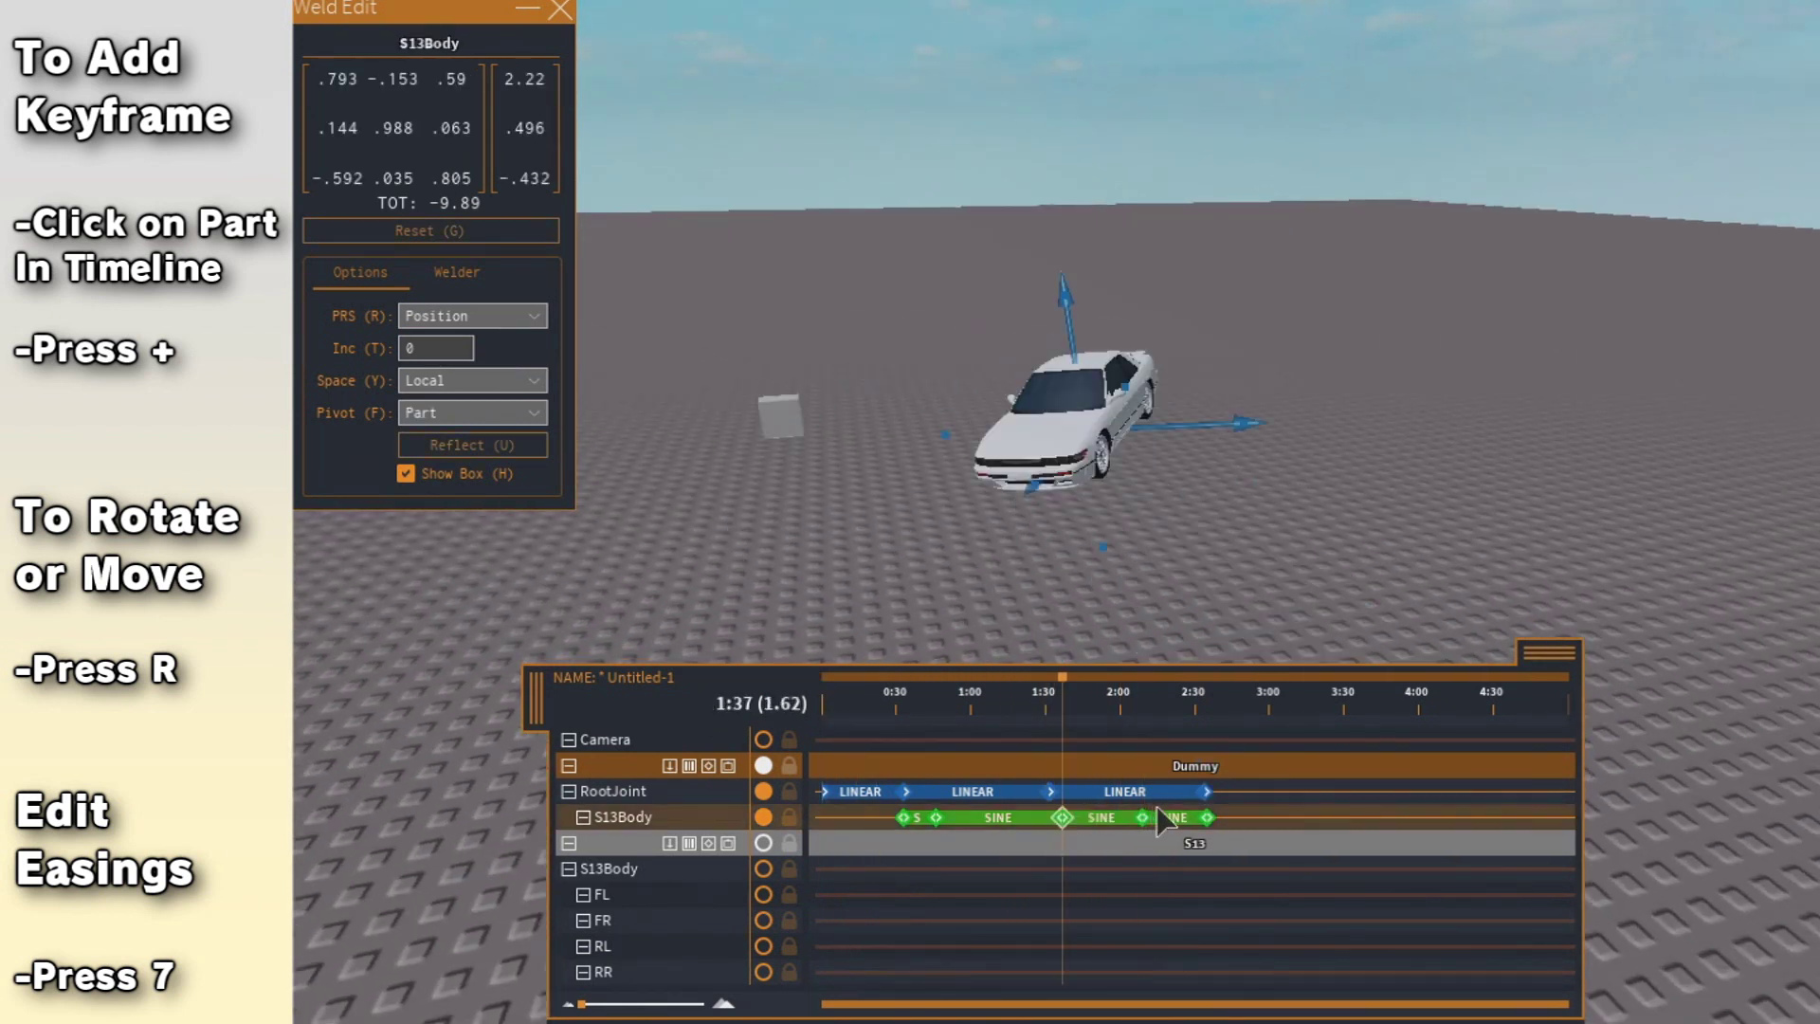
left_click(941, 692)
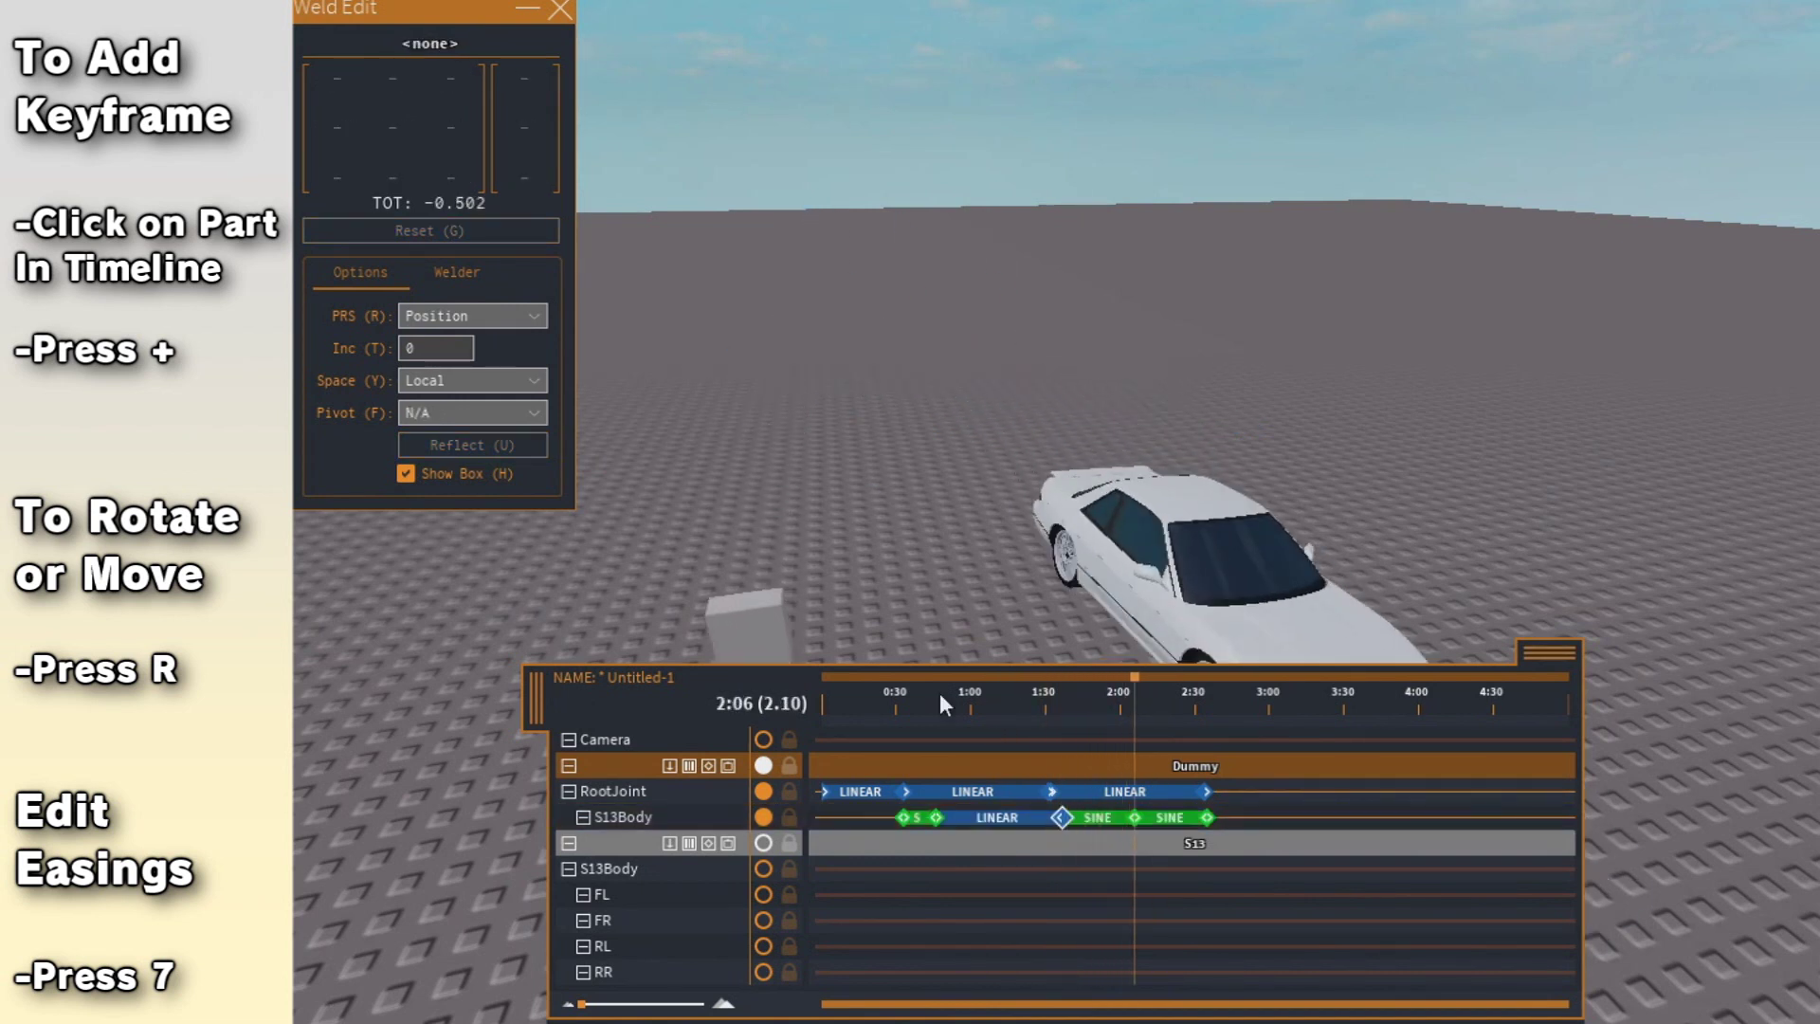
Play the animation from several points, including the start, to examine how the car drives and drifts.
key("space")
left_click(972, 704)
key("space")
left_click(911, 706)
right_click_drag(1025, 644, 1018, 641)
left_click_drag(854, 702, 817, 699)
key("space")
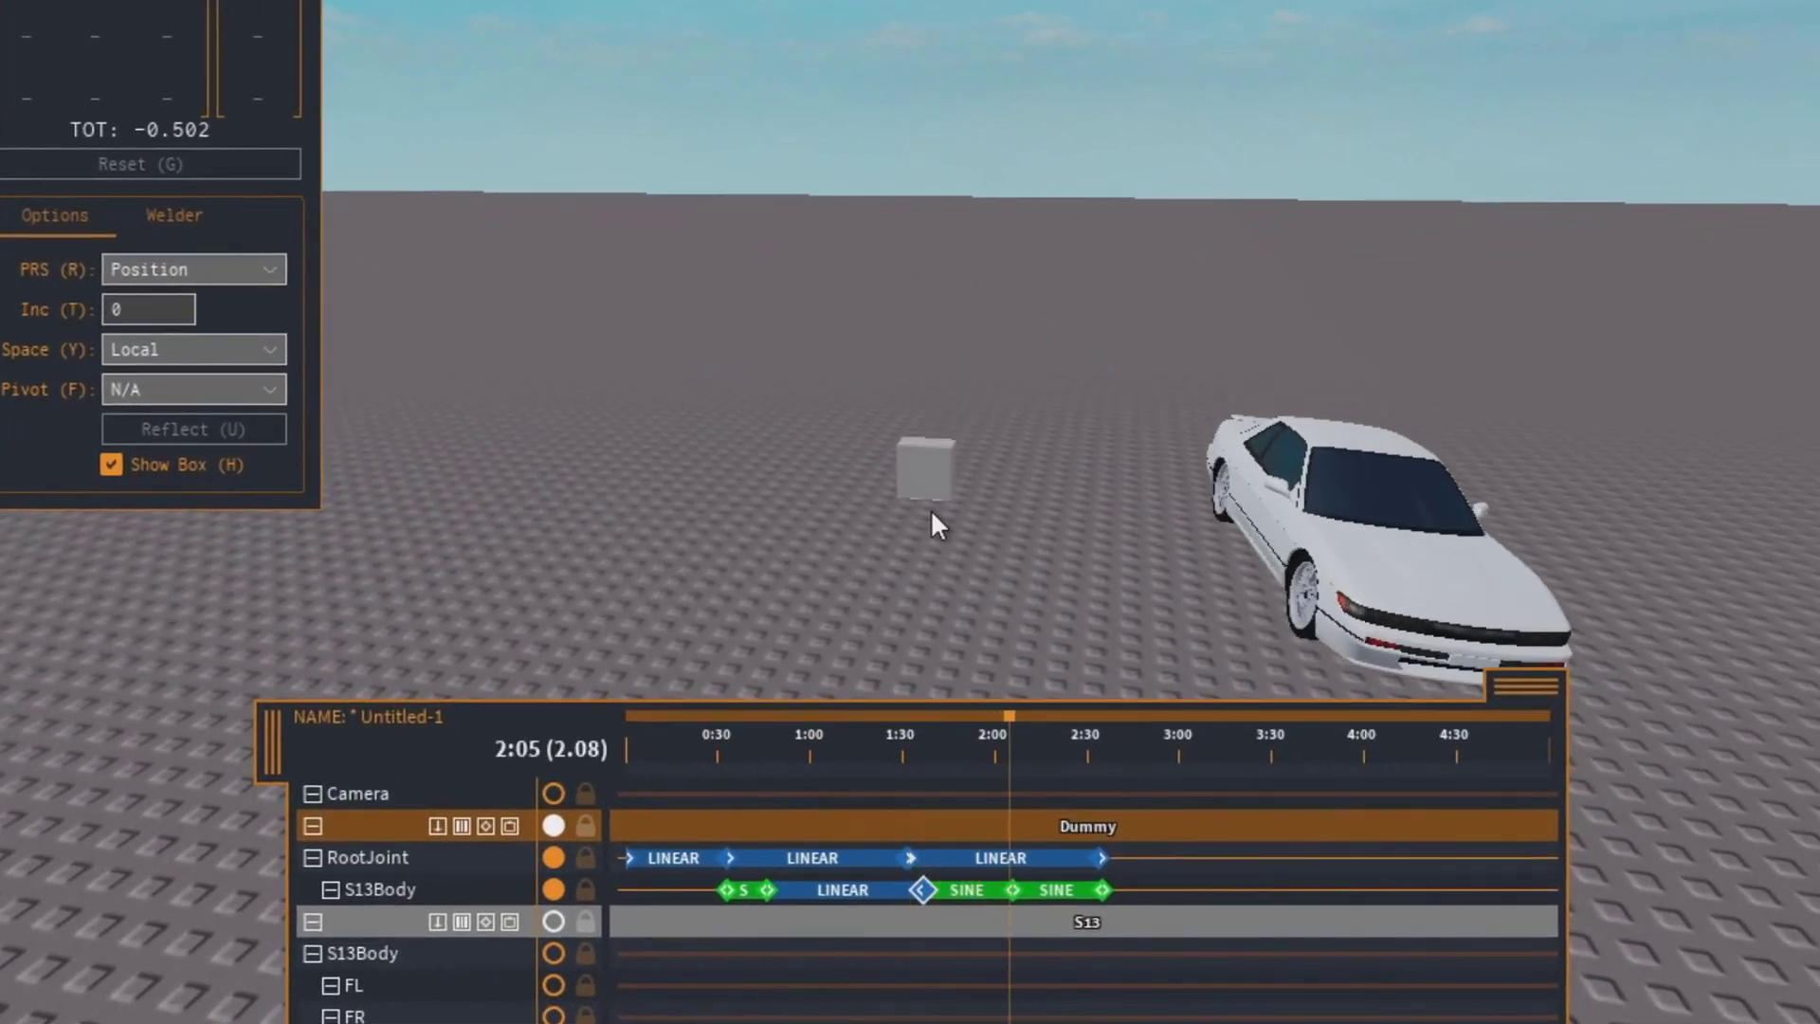
Shift the RootJoint by about 7.549 on its final keyframe and replay the animation from the start.
left_click(1099, 858)
right_click_drag(1200, 459, 1024, 744)
left_click(735, 754)
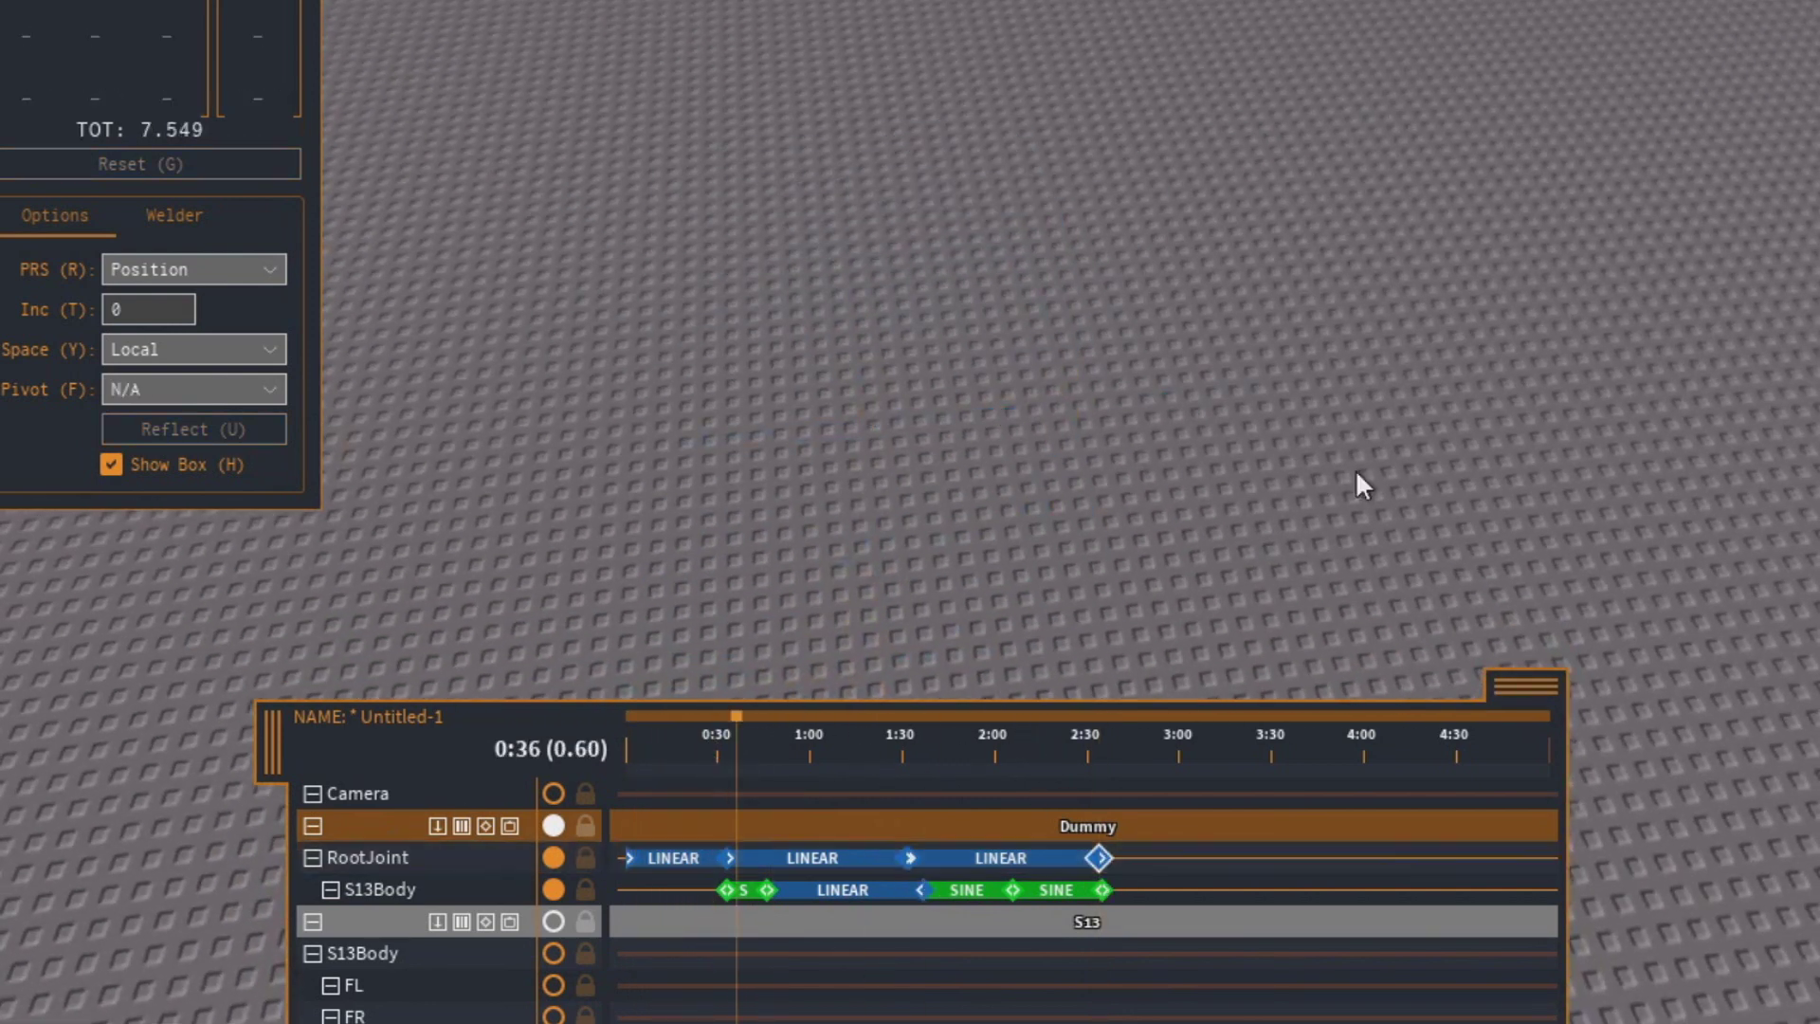
key("space")
left_click(673, 754)
left_click_drag(666, 749, 623, 749)
right_click_drag(890, 476, 890, 475)
key("space")
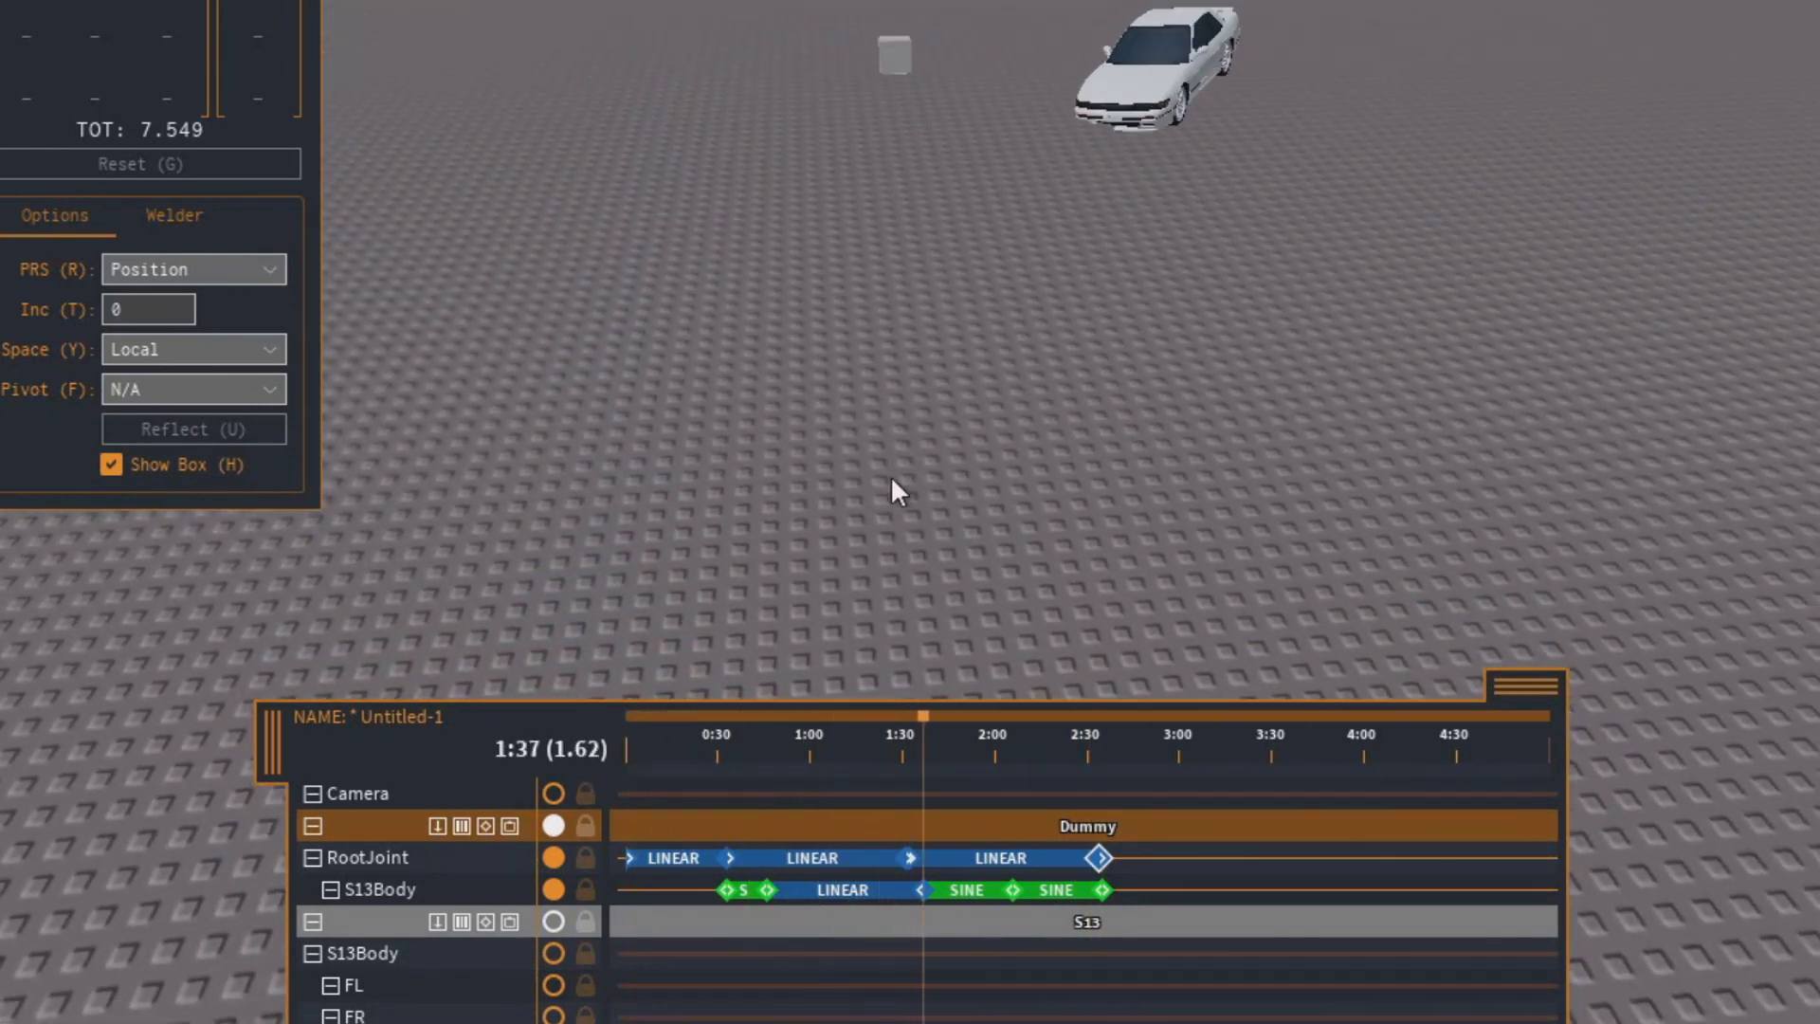
Add a RootJoint keyframe near 1:48 and restore Sine easing on the S13Body's 1:37 keyframe, checking the playback.
left_click(892, 745)
mouse_move(928, 739)
left_mouse_down()
mouse_move(902, 740)
mouse_move(941, 738)
mouse_move(910, 755)
left_mouse_up()
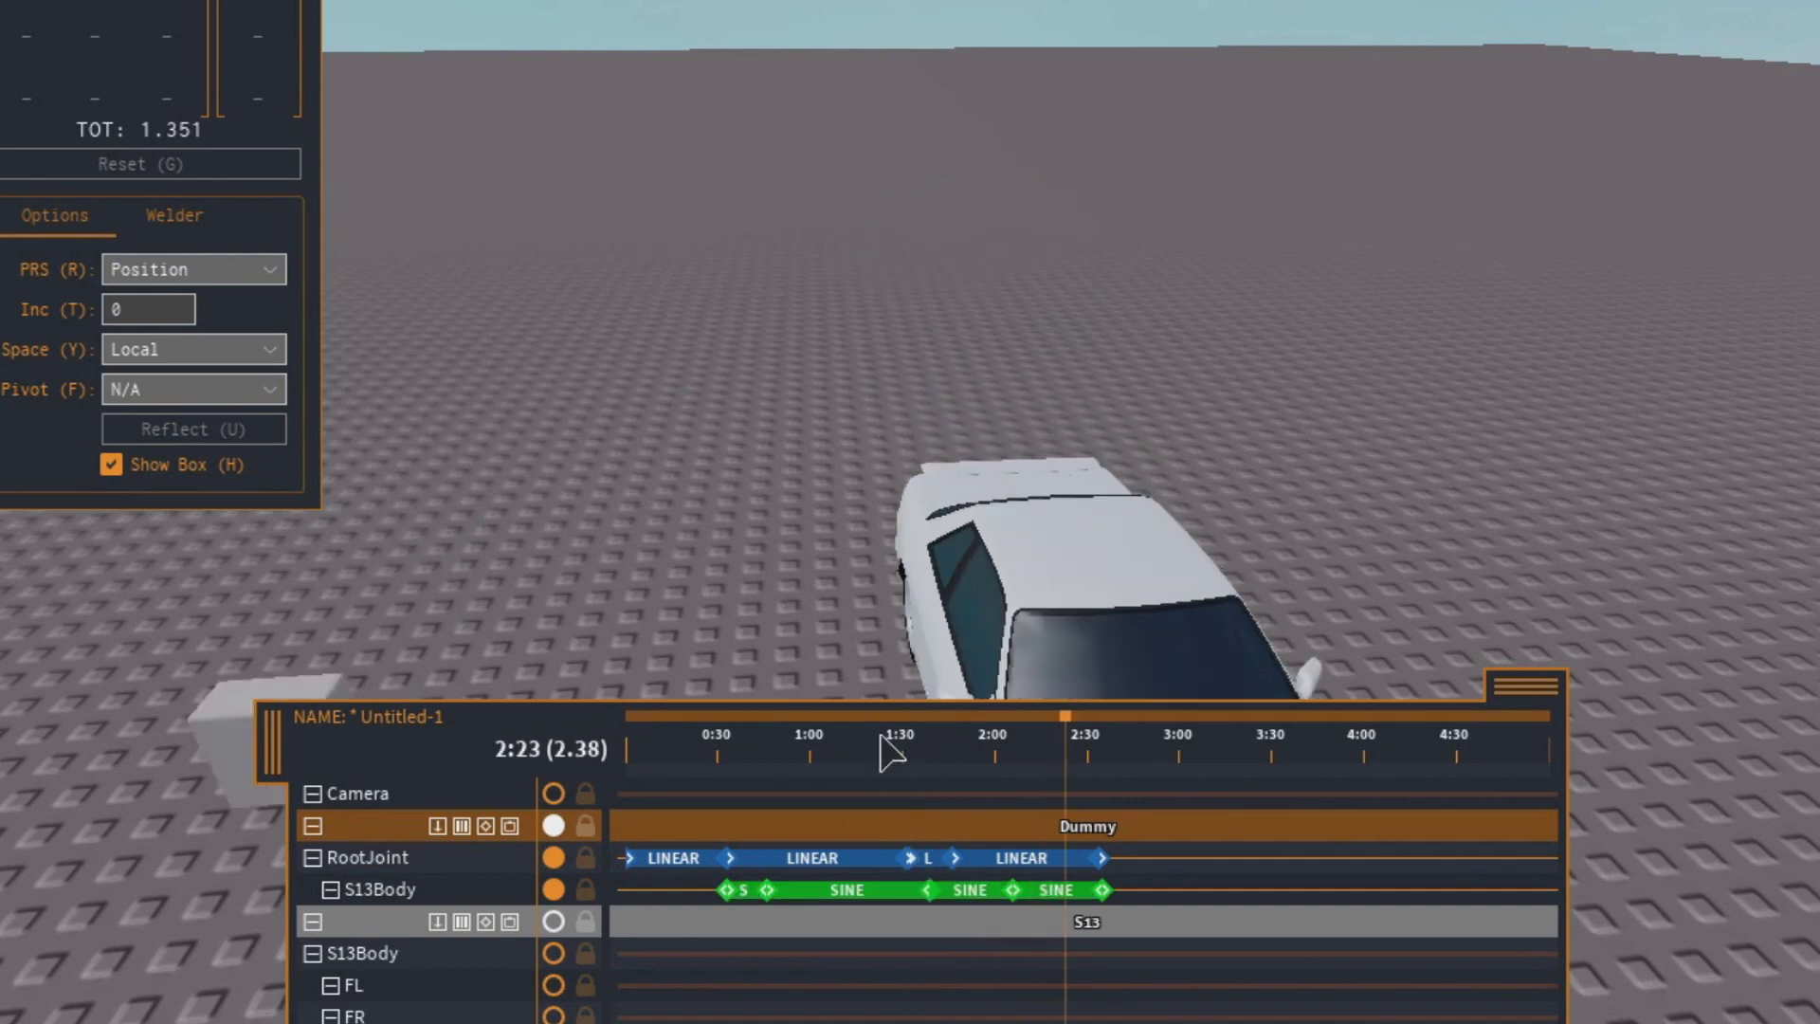
left_click_drag(882, 748, 808, 748)
key("space")
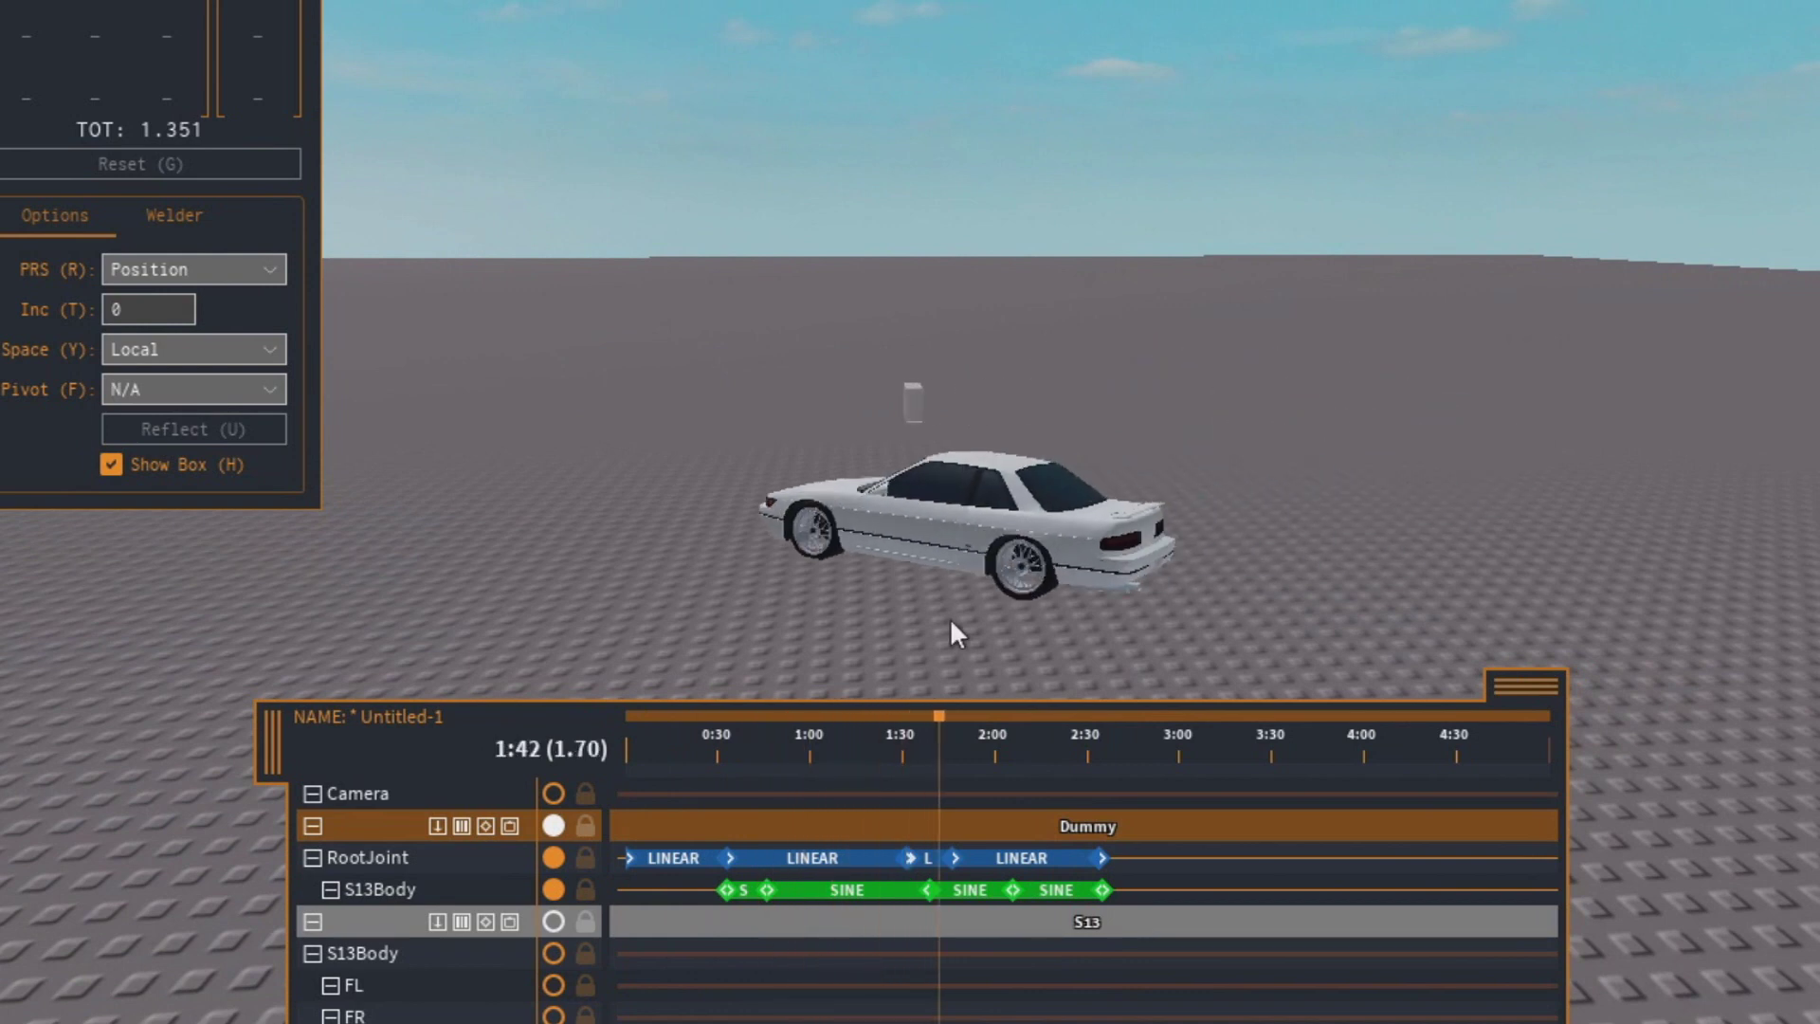
left_click(698, 737)
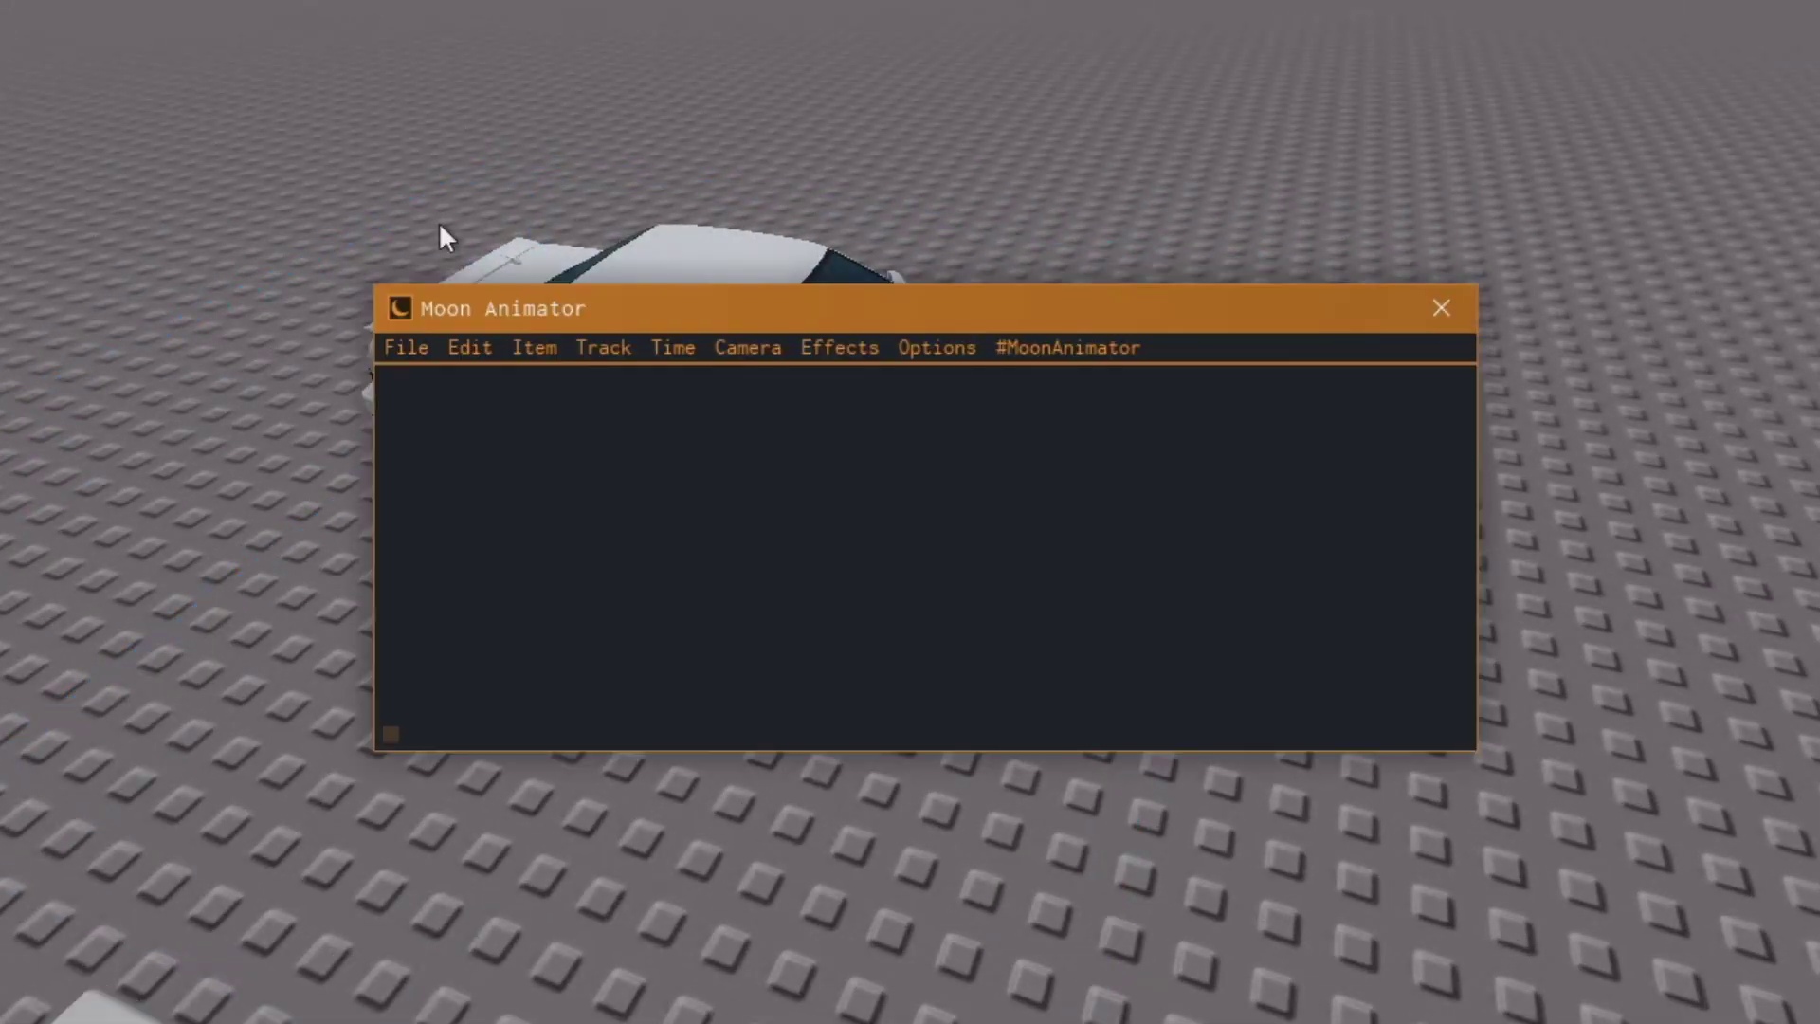
Create an animation named asdsdasda and add the S13 item to it with the Rig and CFrame properties.
left_click(467, 428)
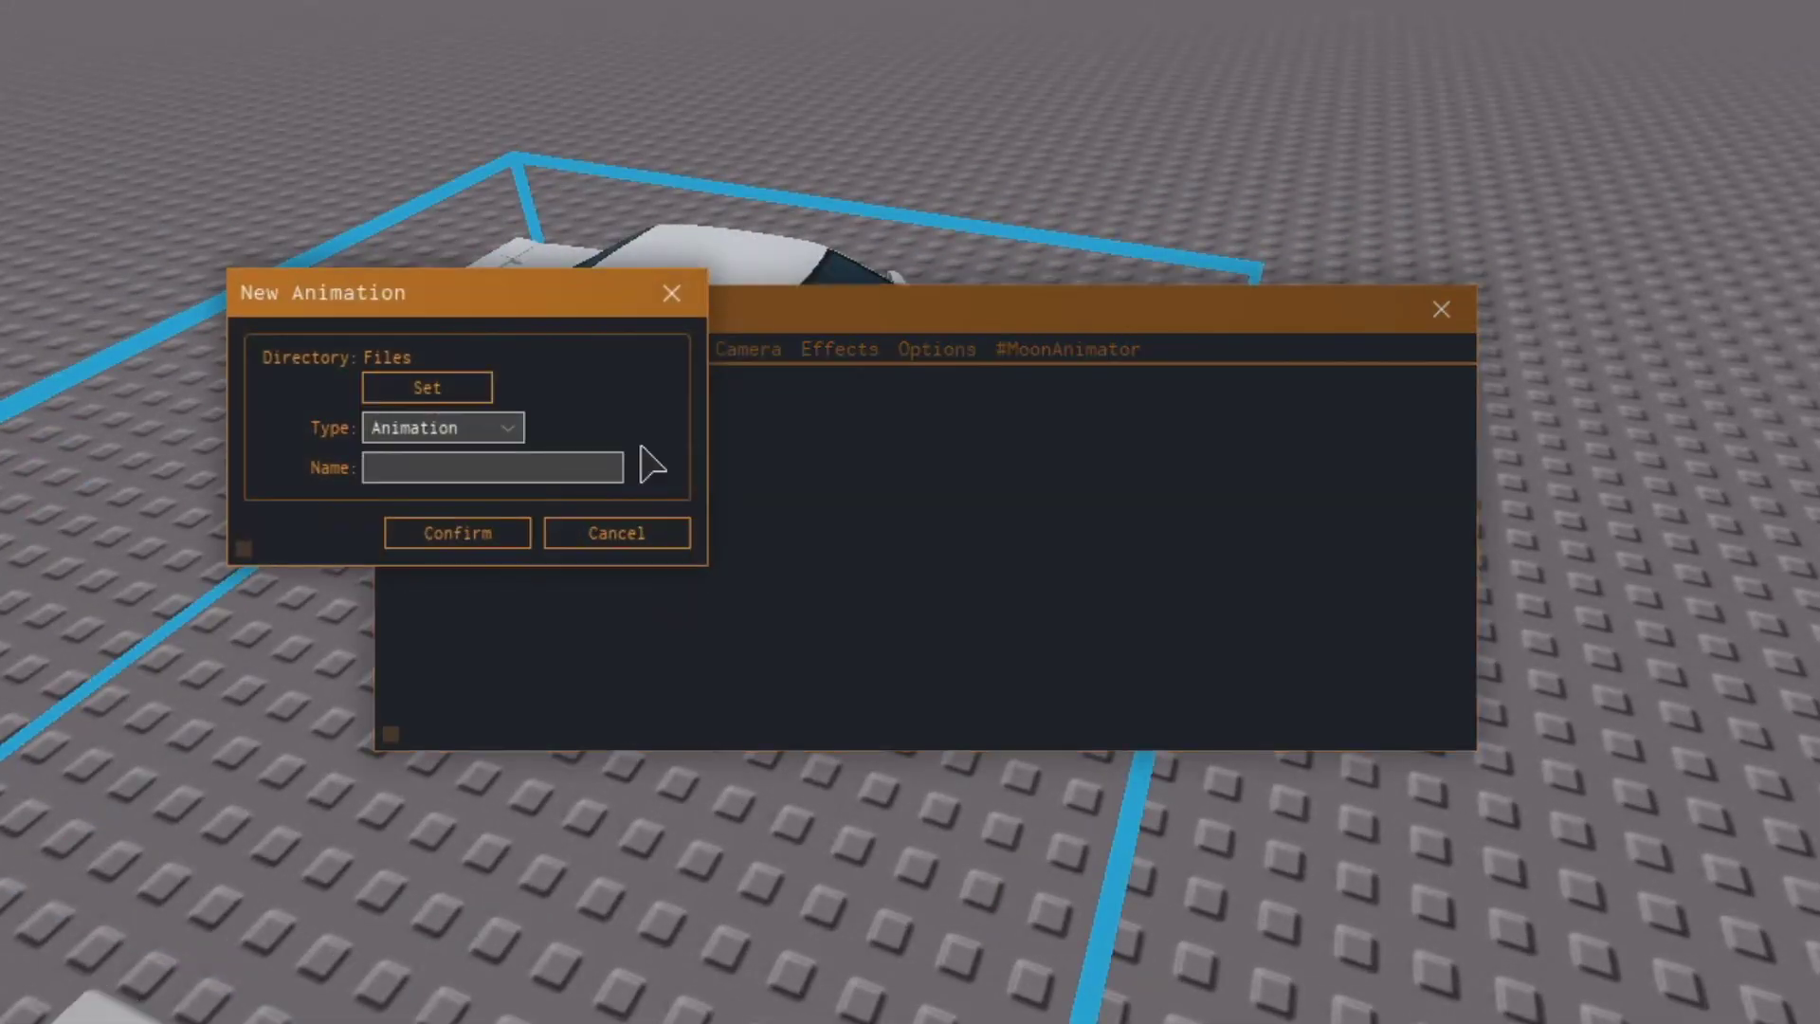
left_click(672, 293)
left_click(1440, 309)
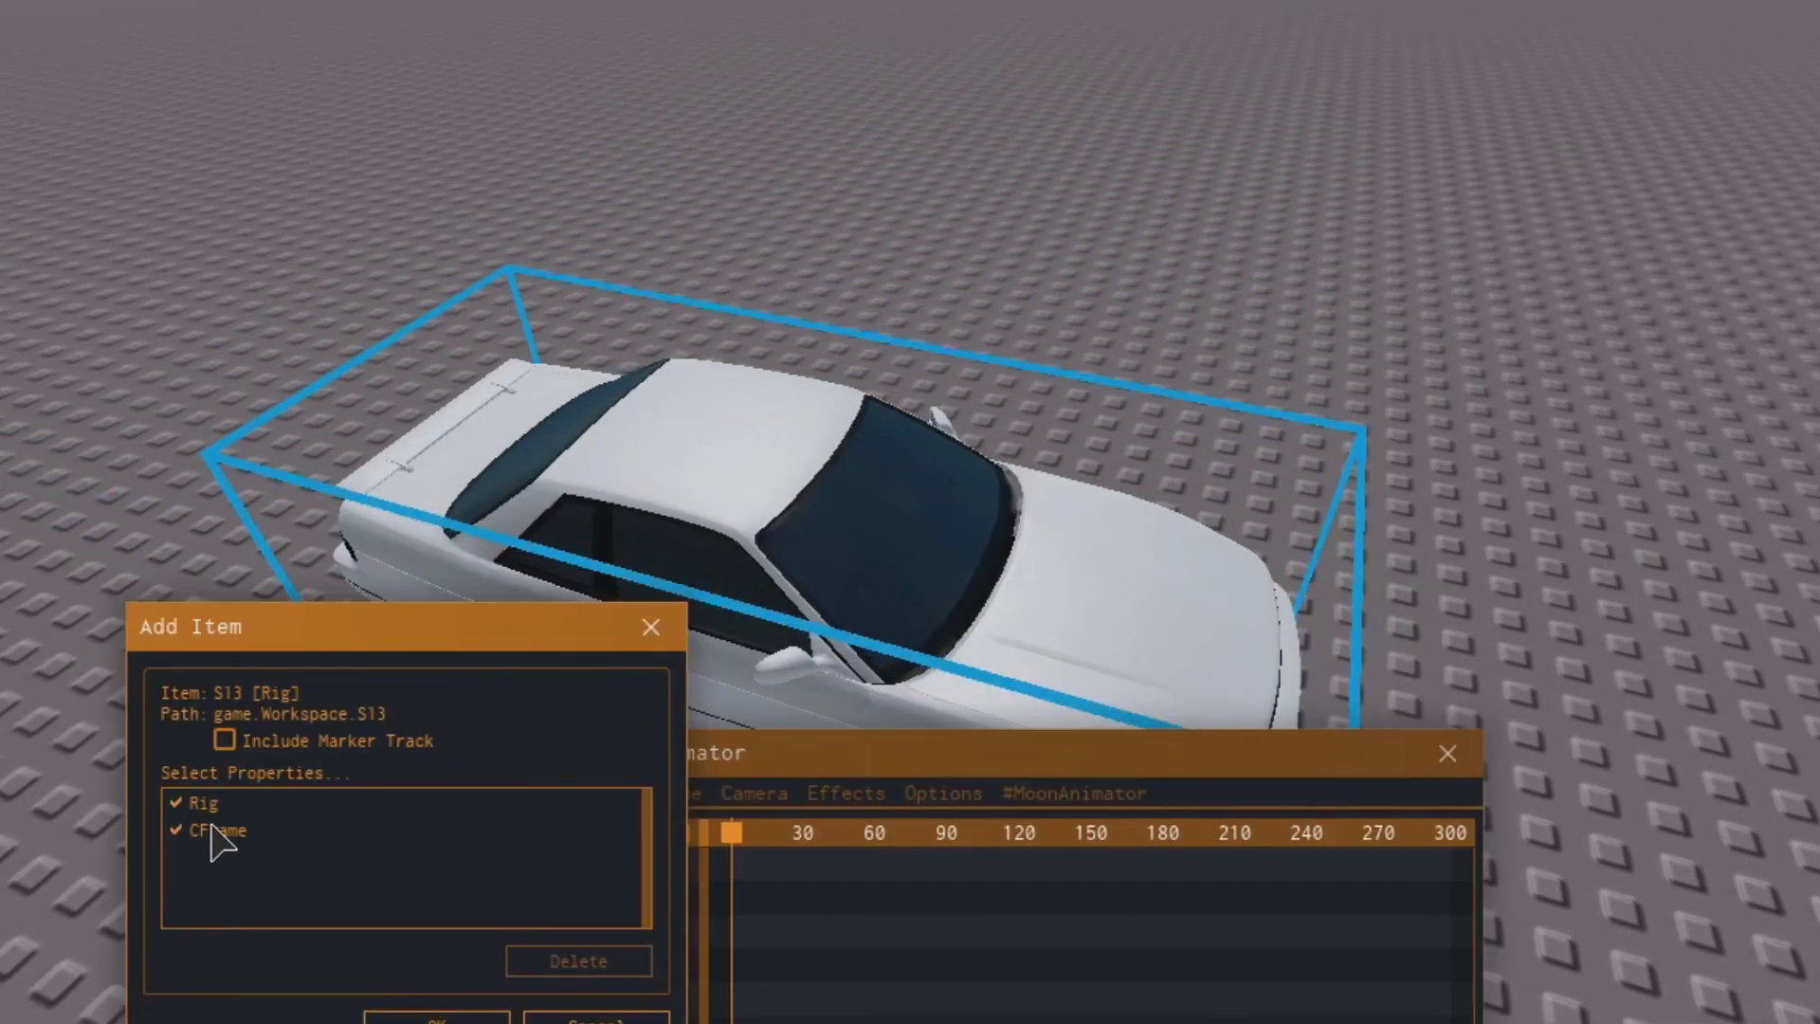
left_click(468, 1021)
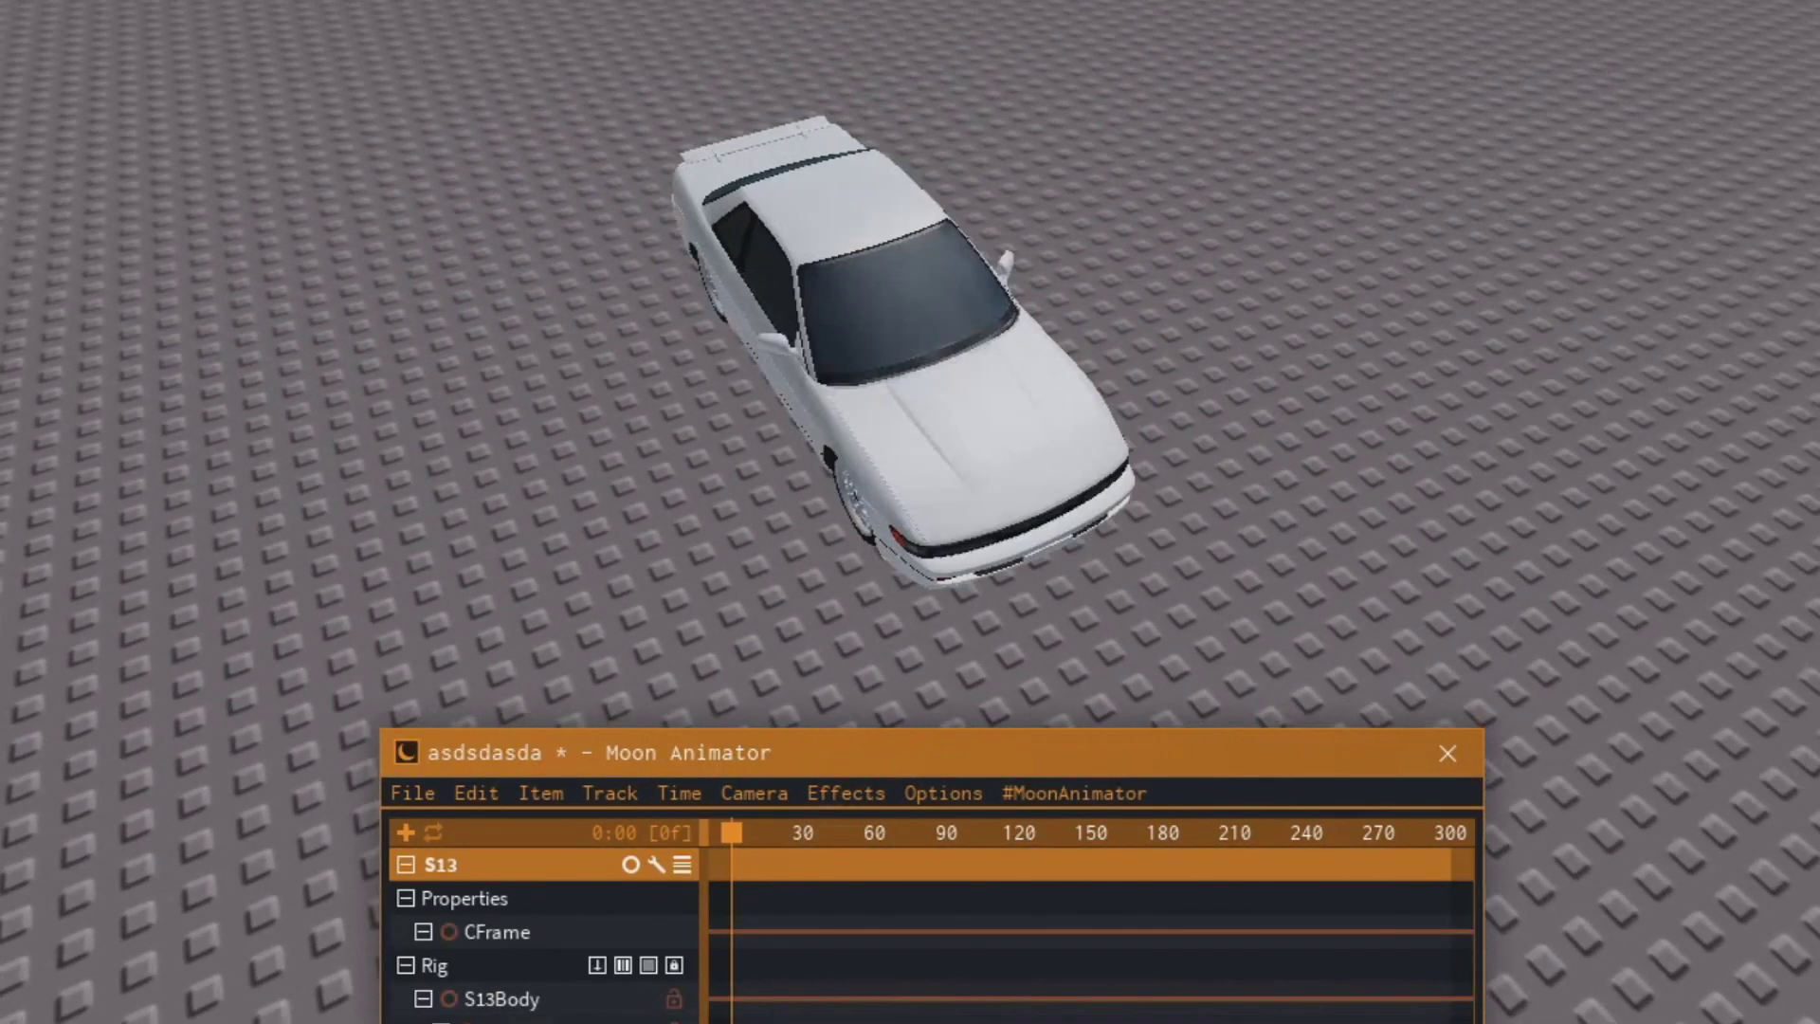
Move the S13Body at frame 0, and reposition the whole S13 through its CFrame property.
left_click_drag(794, 403, 1166, 237)
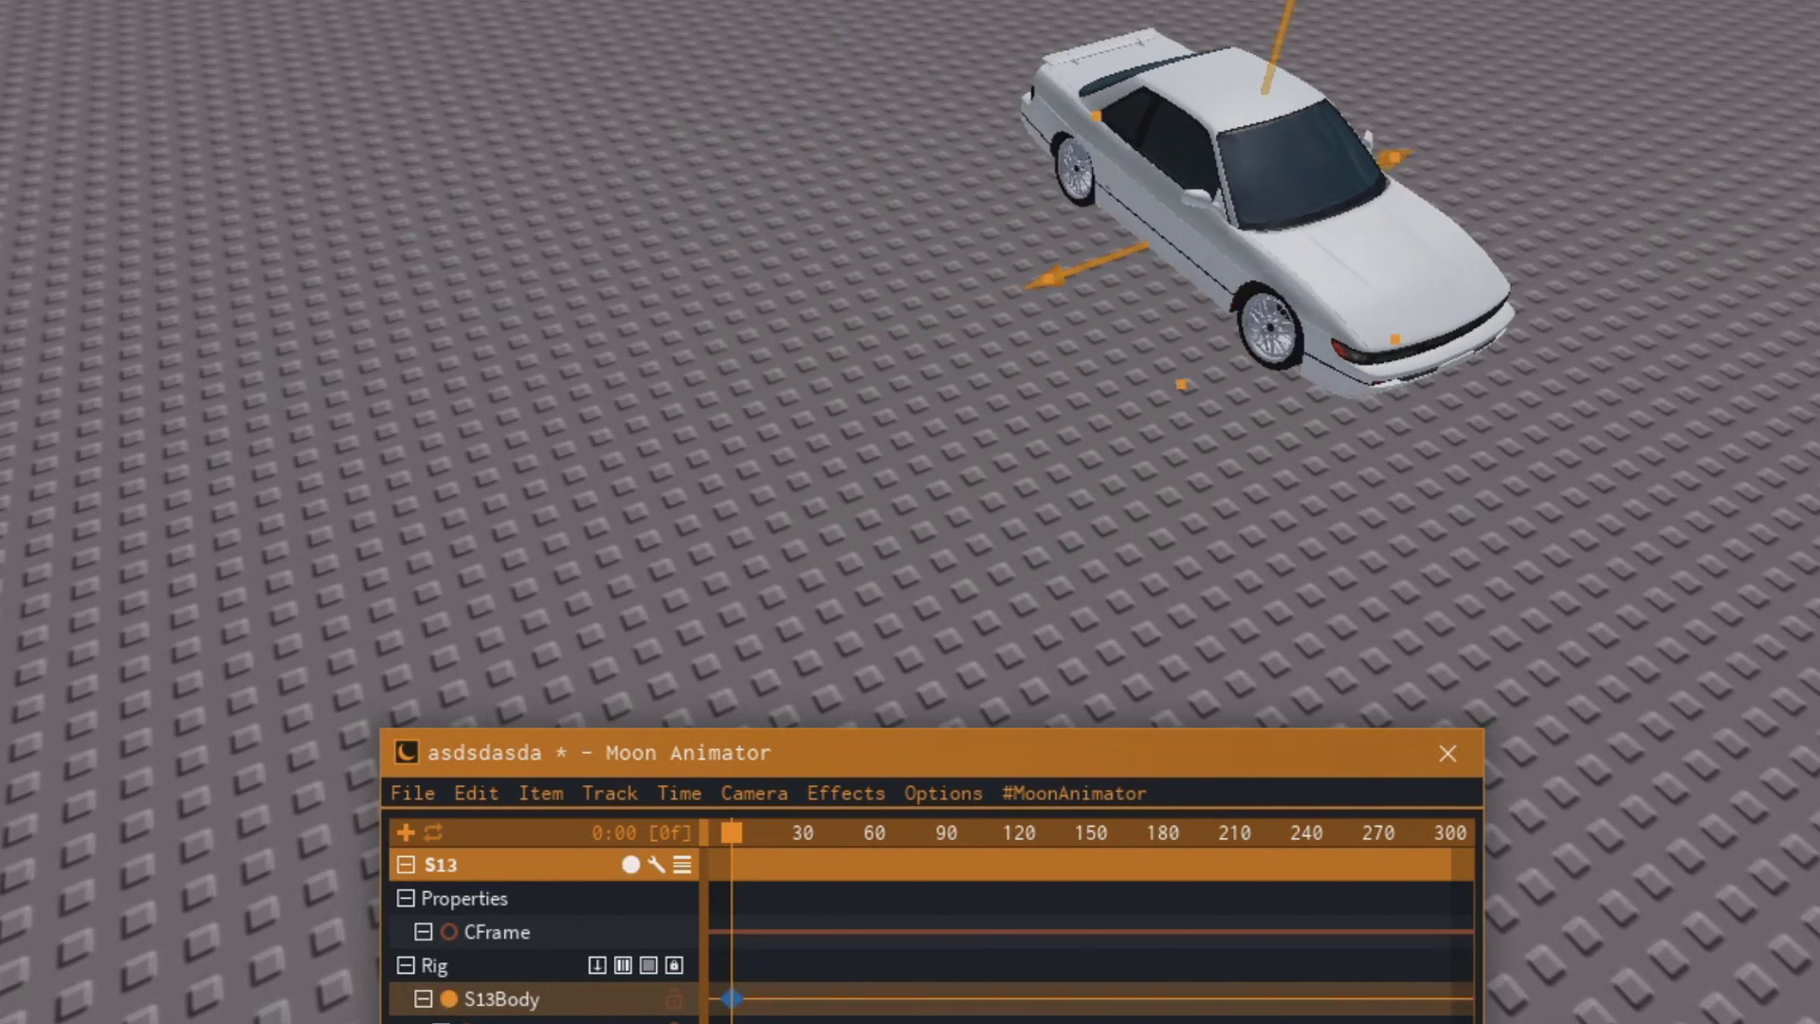
left_click(812, 345)
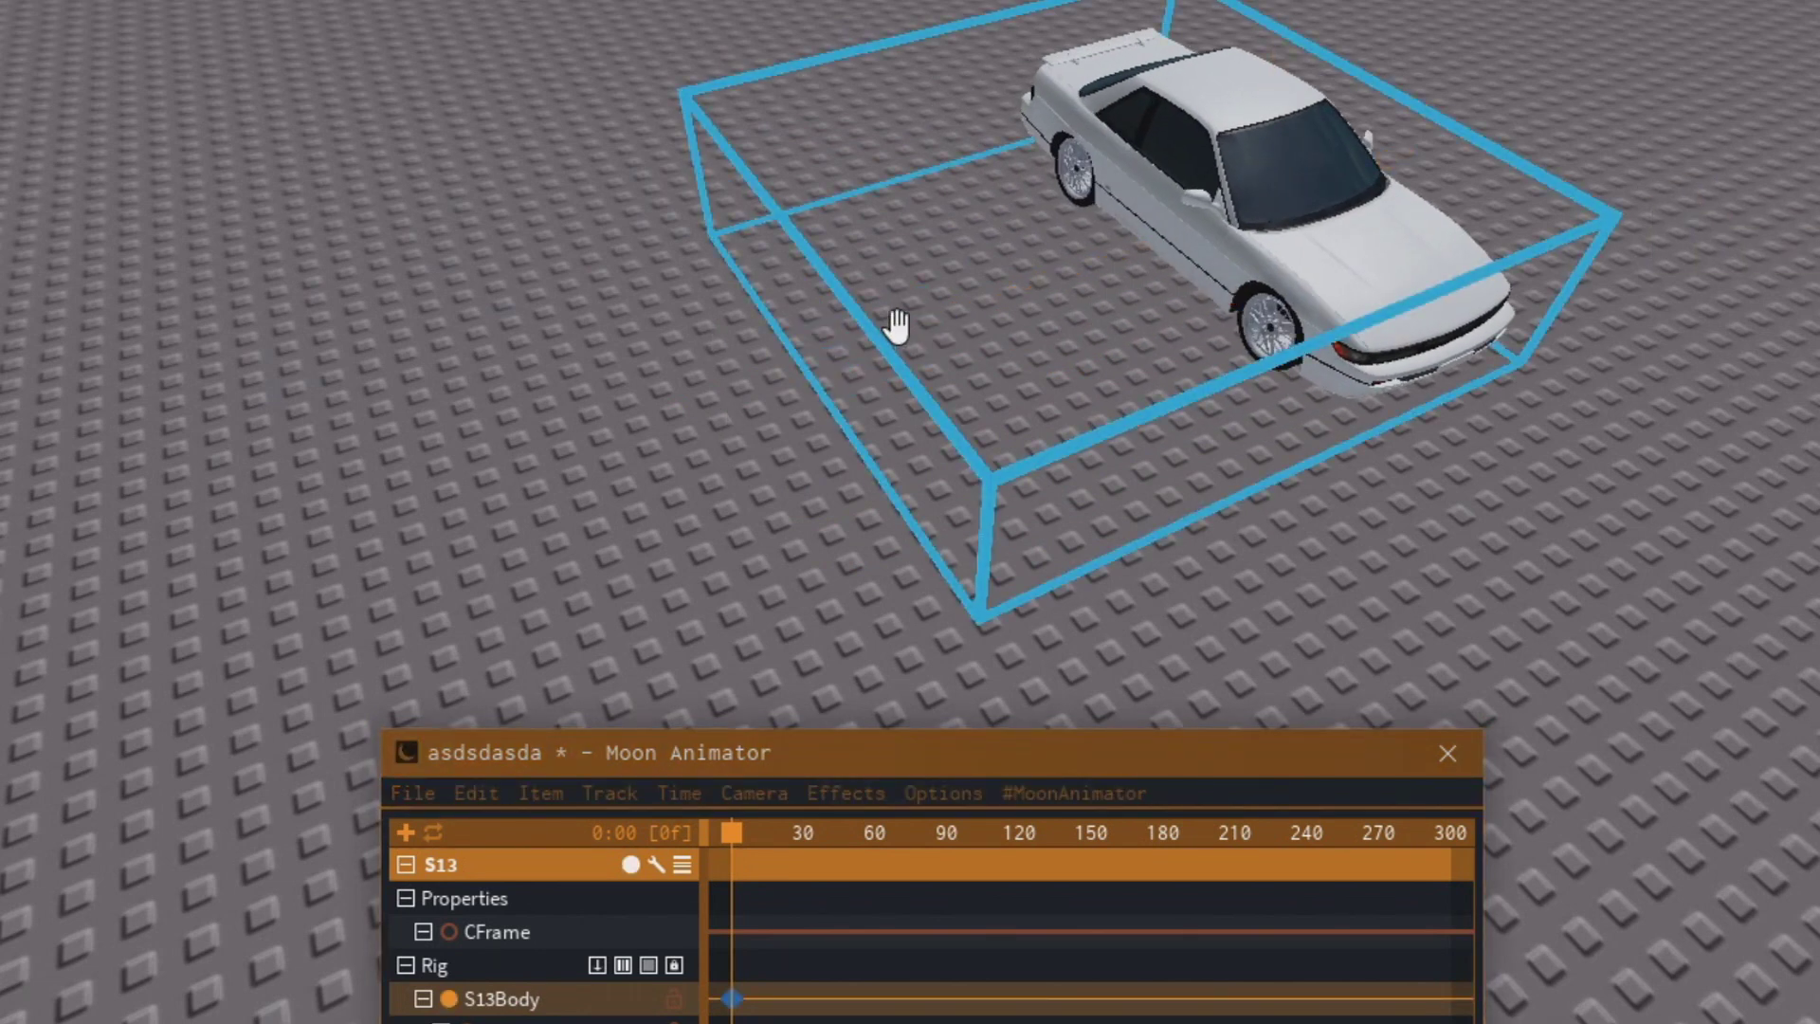
right_click_drag(862, 698, 862, 697)
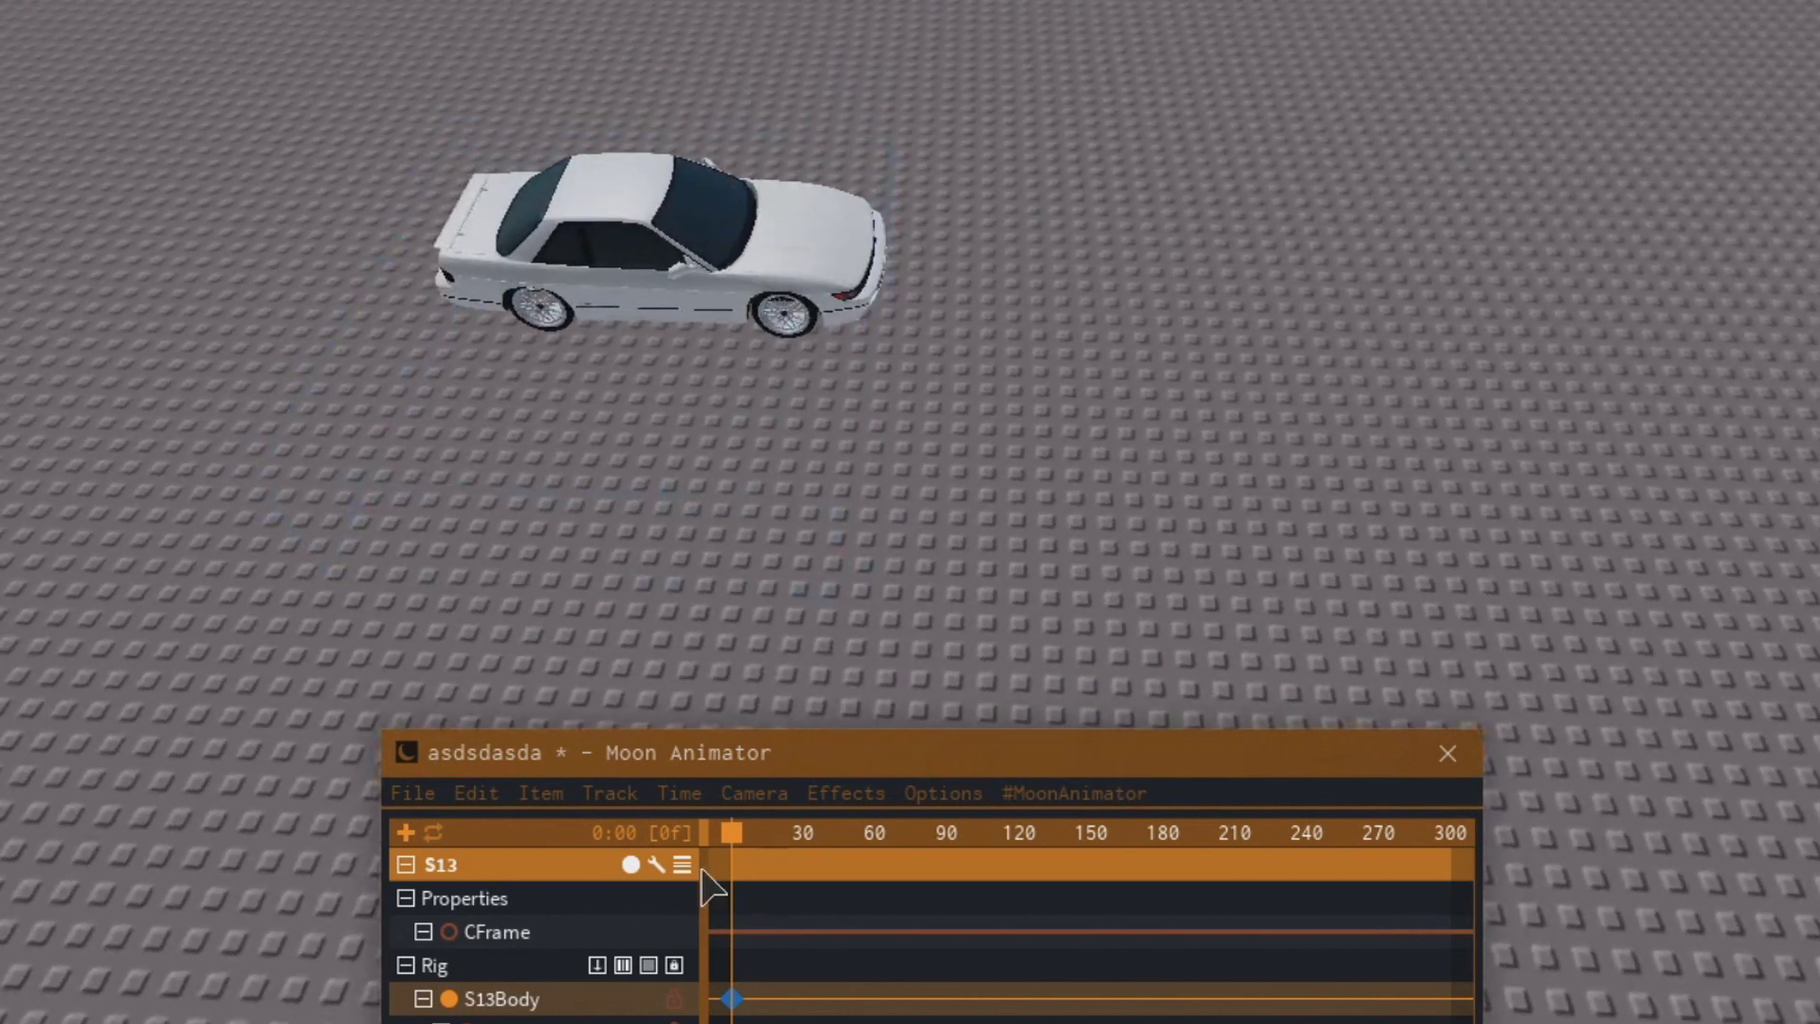
left_click(549, 925)
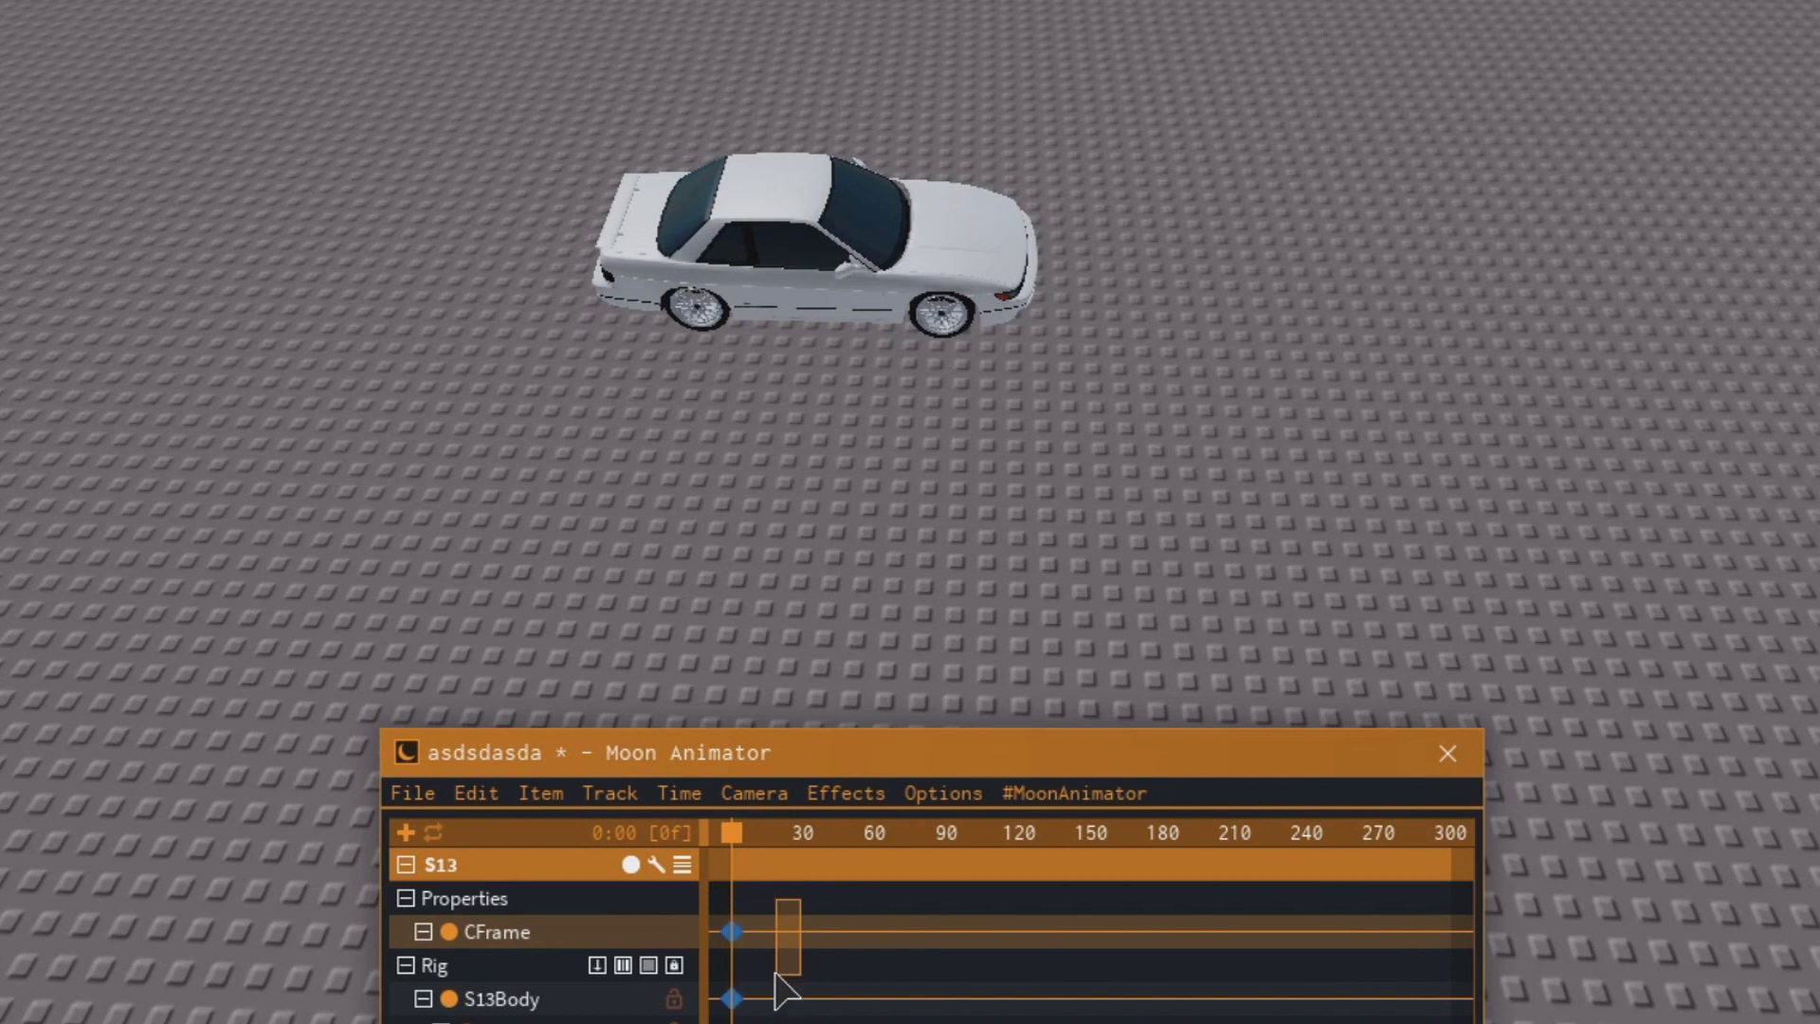
Place CFrame and S13Body keyframes near frame 80 and set the S13 farther back at frame 0, scrubbing the motion.
left_click(858, 285)
left_click(1327, 193)
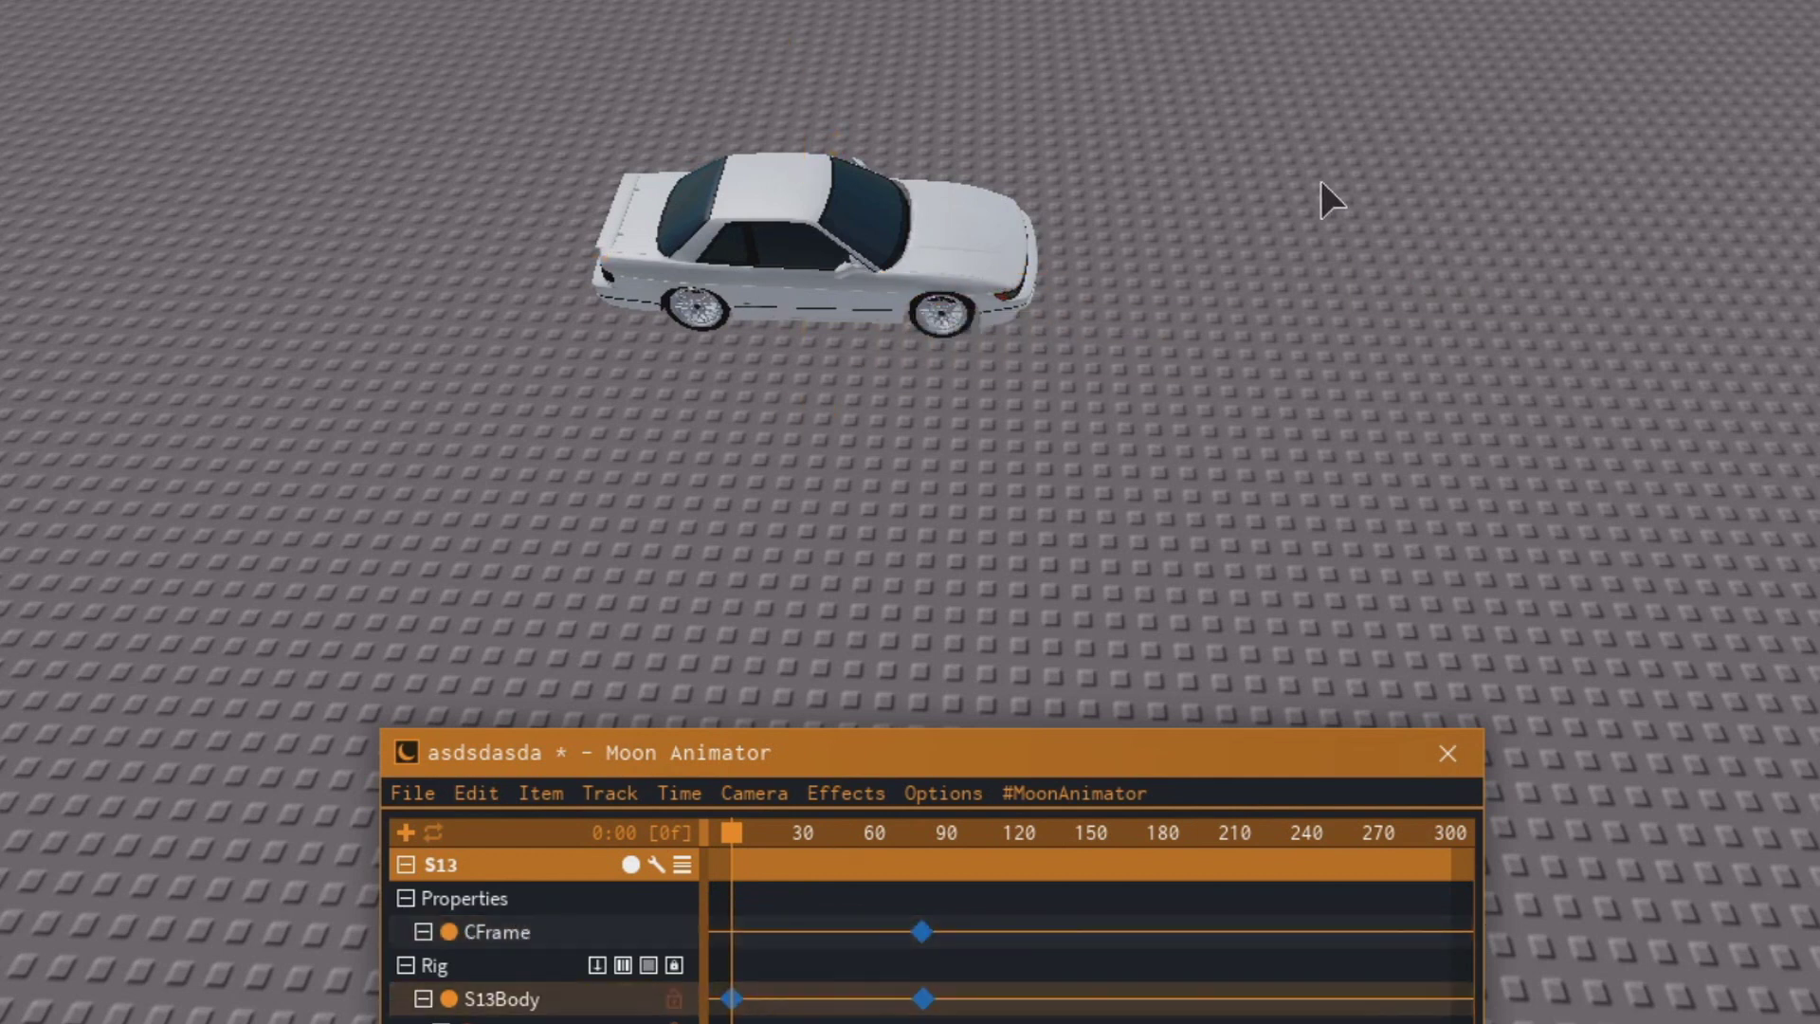
left_click_drag(1138, 344, 190, 322)
left_click(789, 832)
left_click(859, 832)
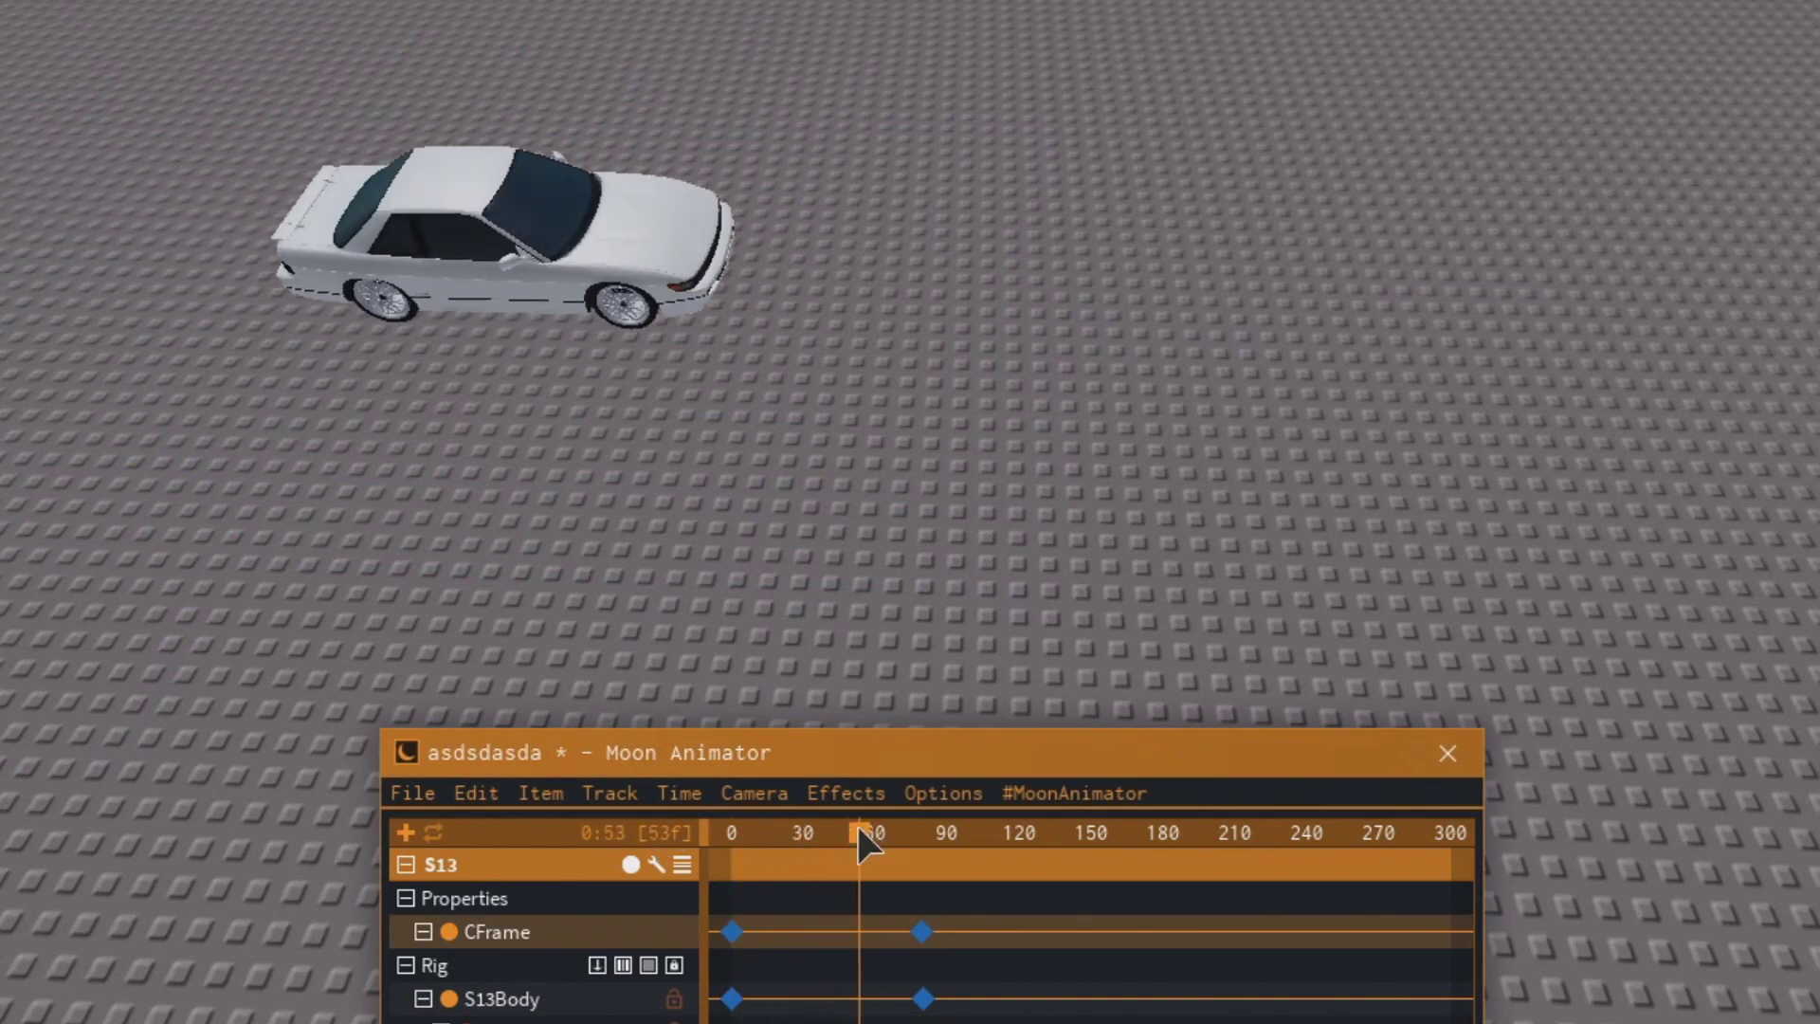
Move the CFrame and S13Body keyframes from near frame 80 to about frame 35 and scrub past them.
left_click_drag(860, 901, 977, 1023)
left_click_drag(922, 998, 817, 999)
left_click(855, 834)
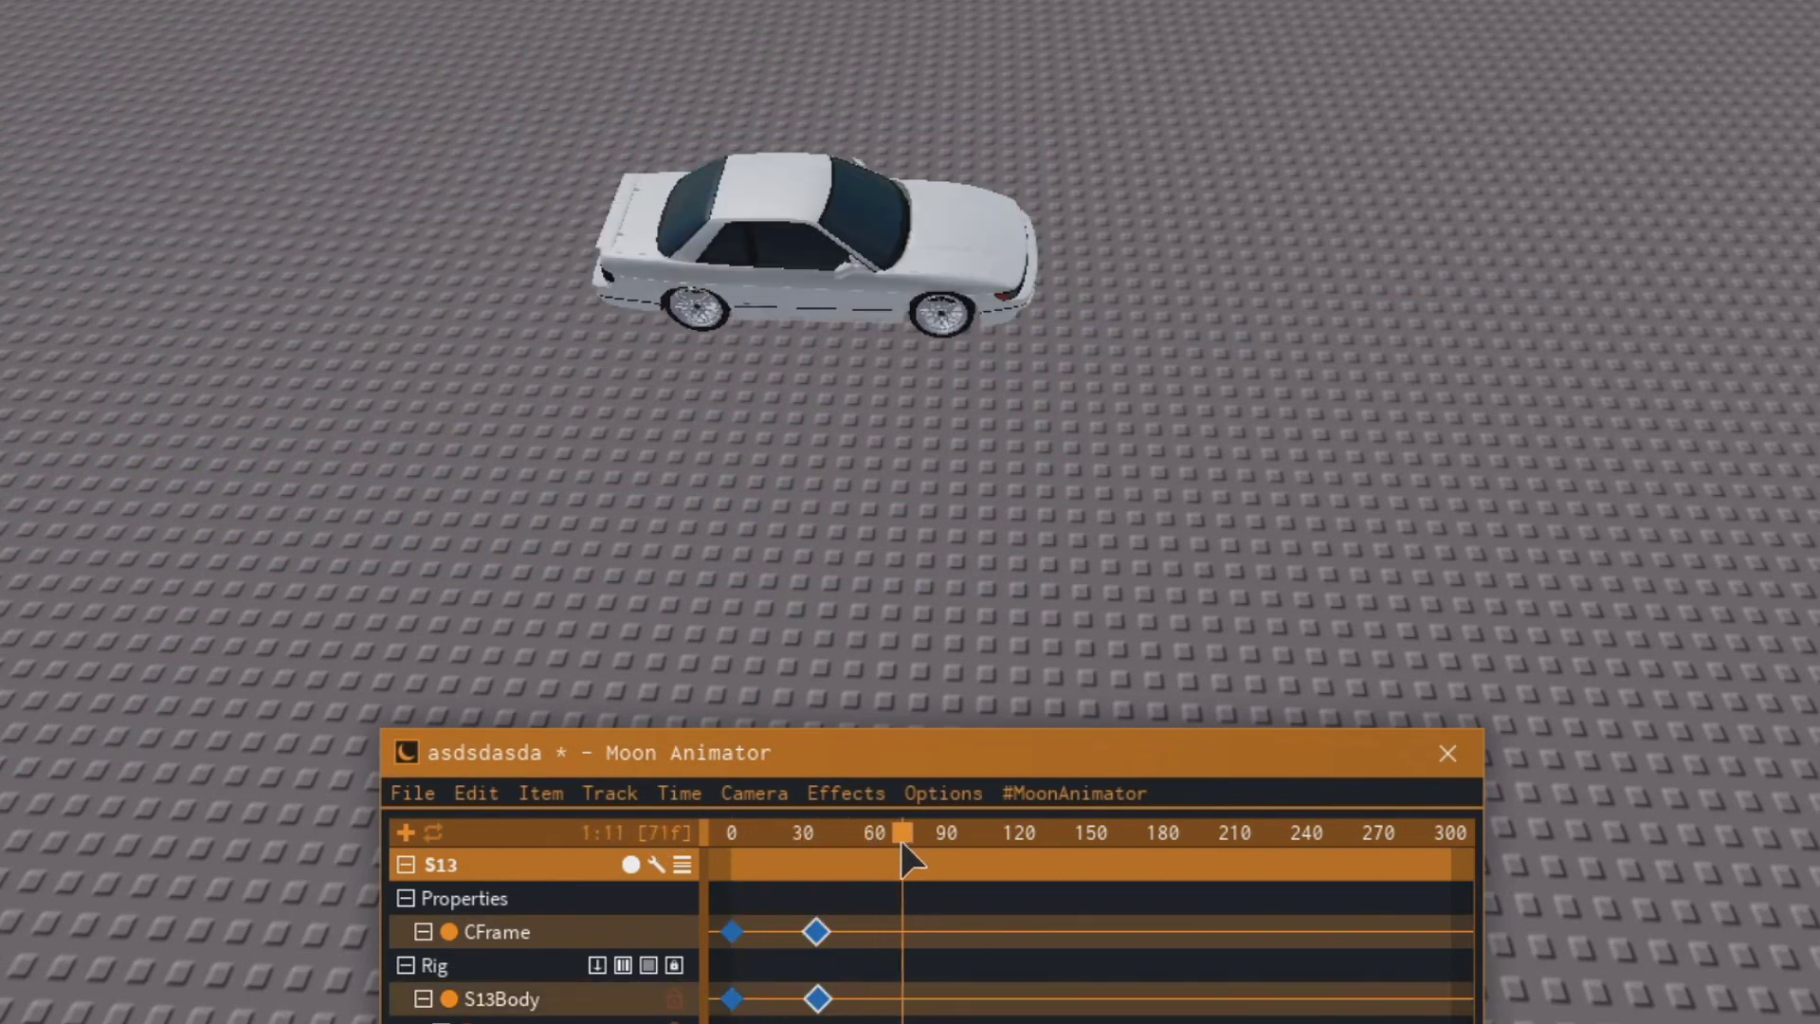
left_click_drag(902, 853, 917, 853)
Rotate the S13Body part at frame 53.
scroll(1125, 508, "up", 5)
right_click_drag(1126, 509, 1077, 459)
left_click(1077, 459)
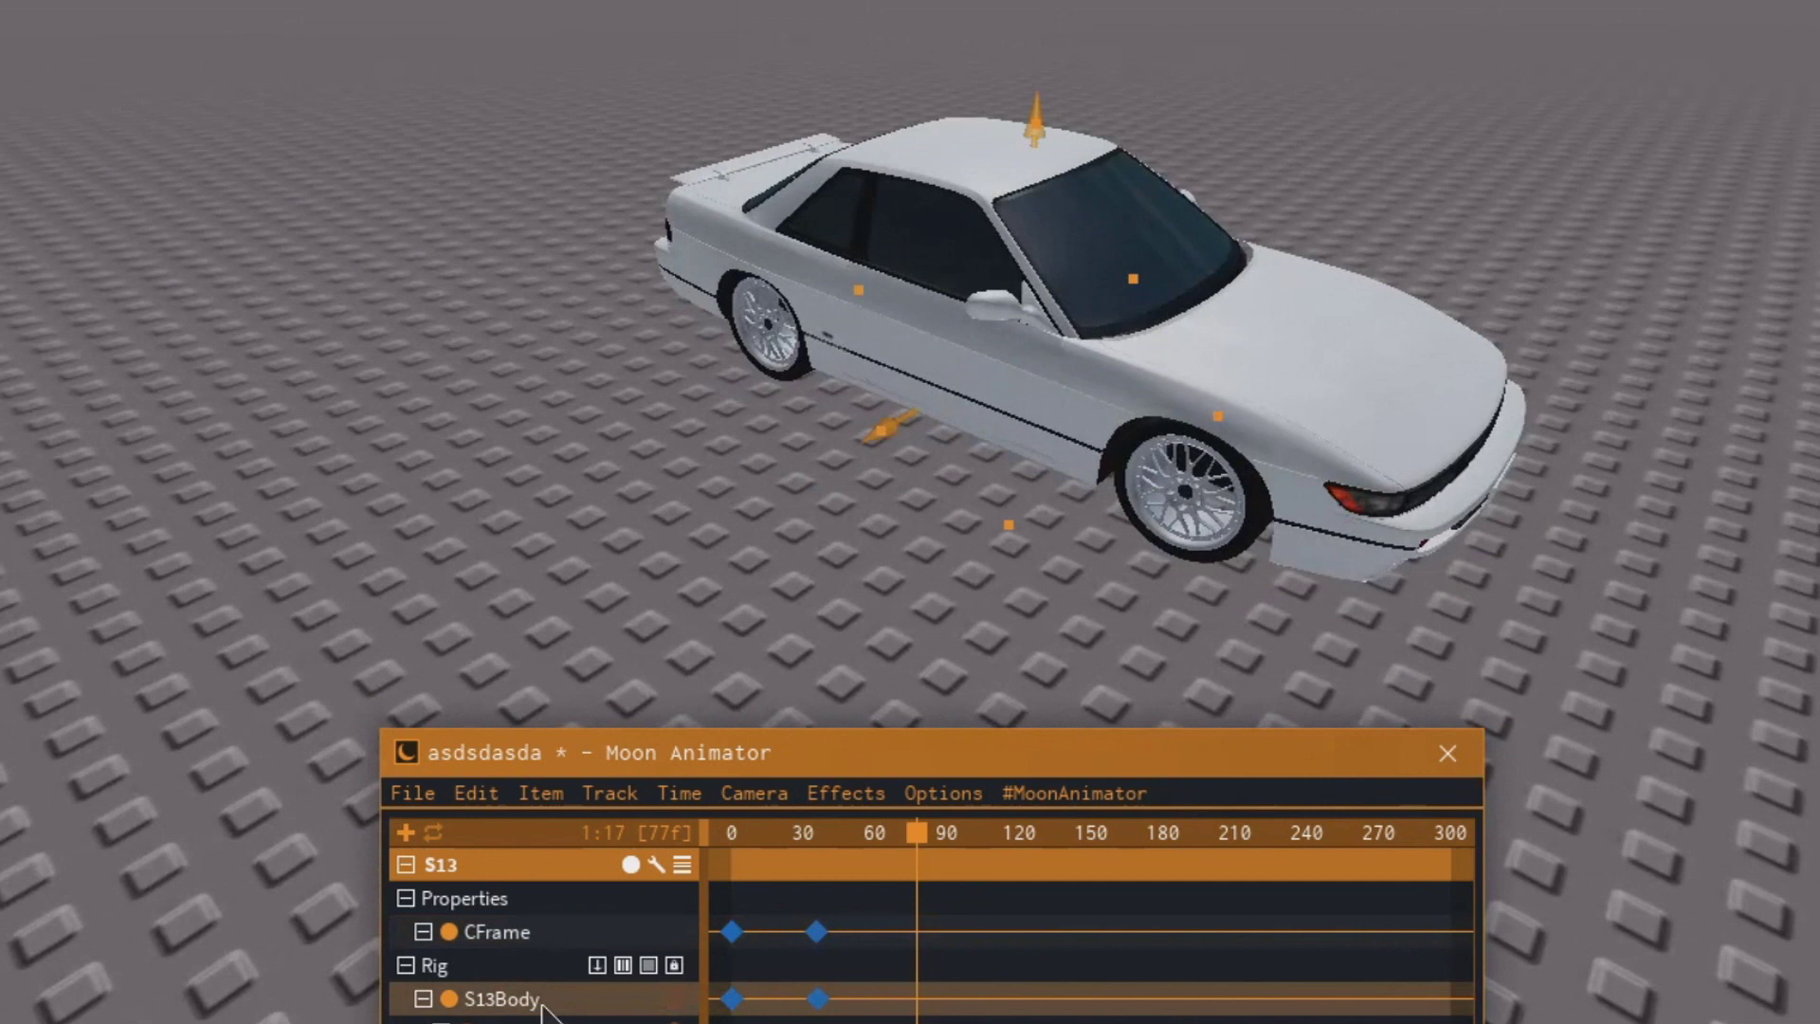
left_click(859, 833)
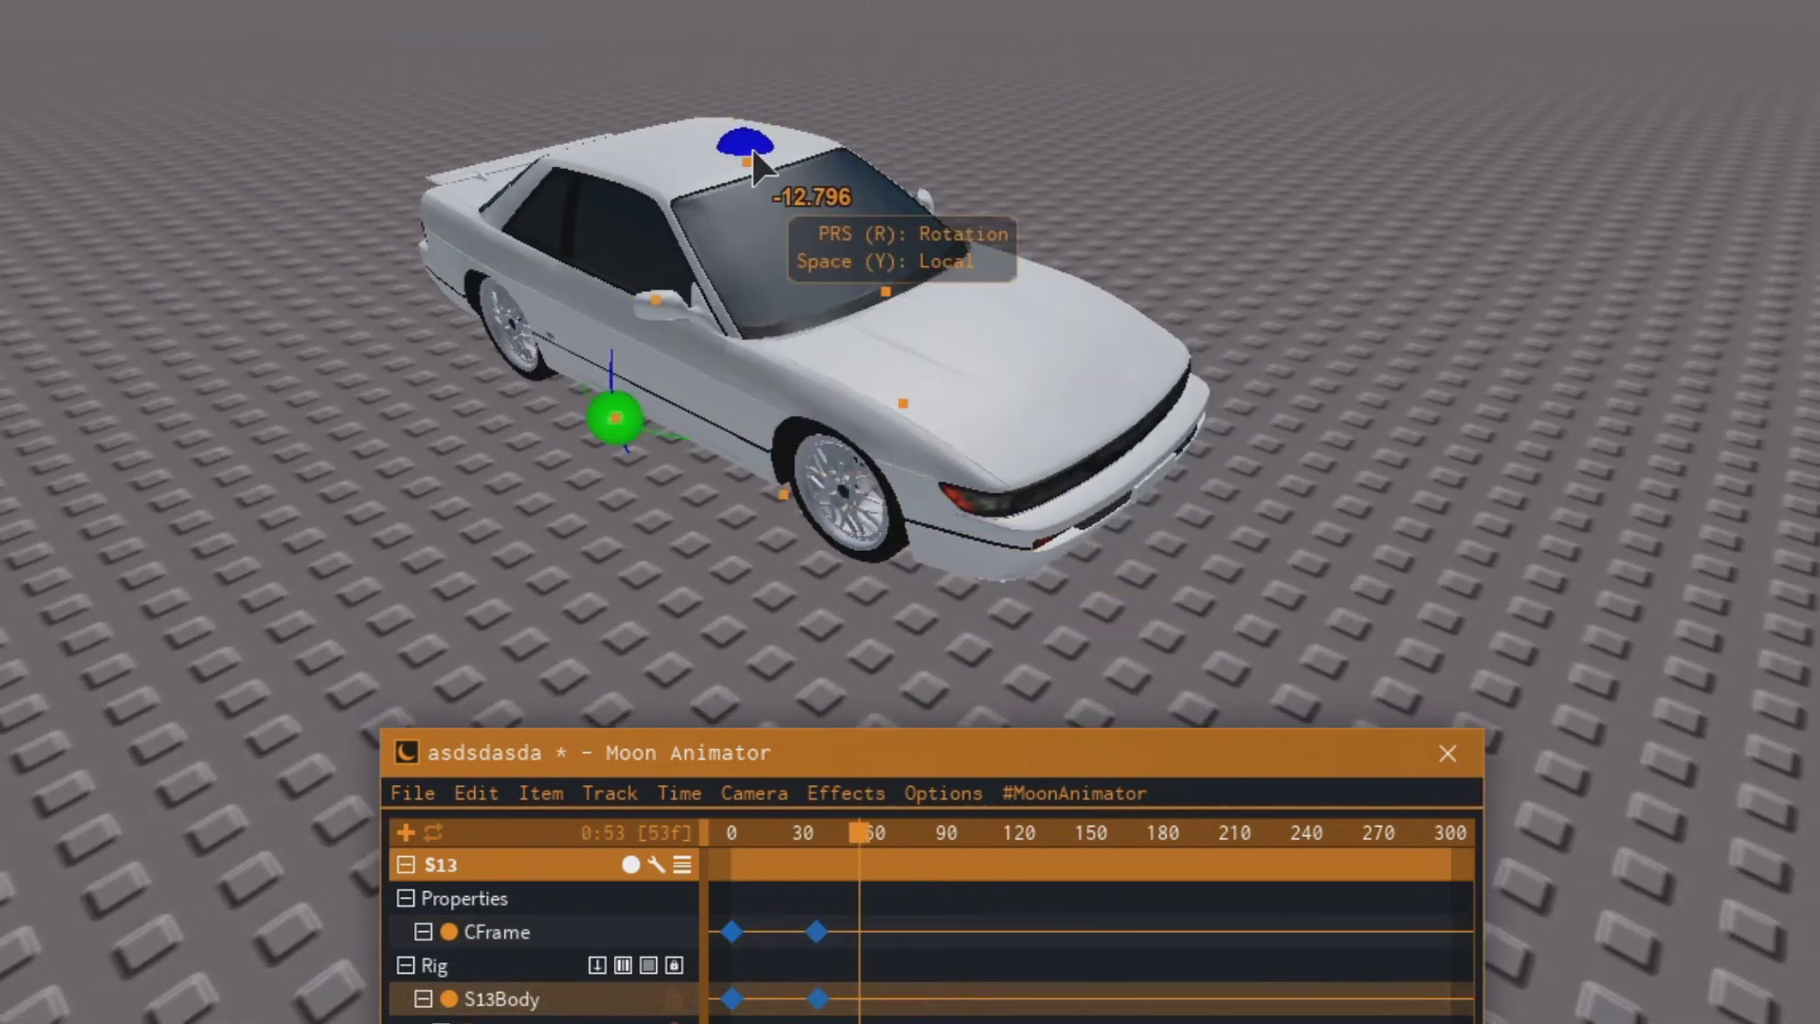
left_click_drag(745, 144, 720, 155)
left_click_drag(620, 423, 601, 414)
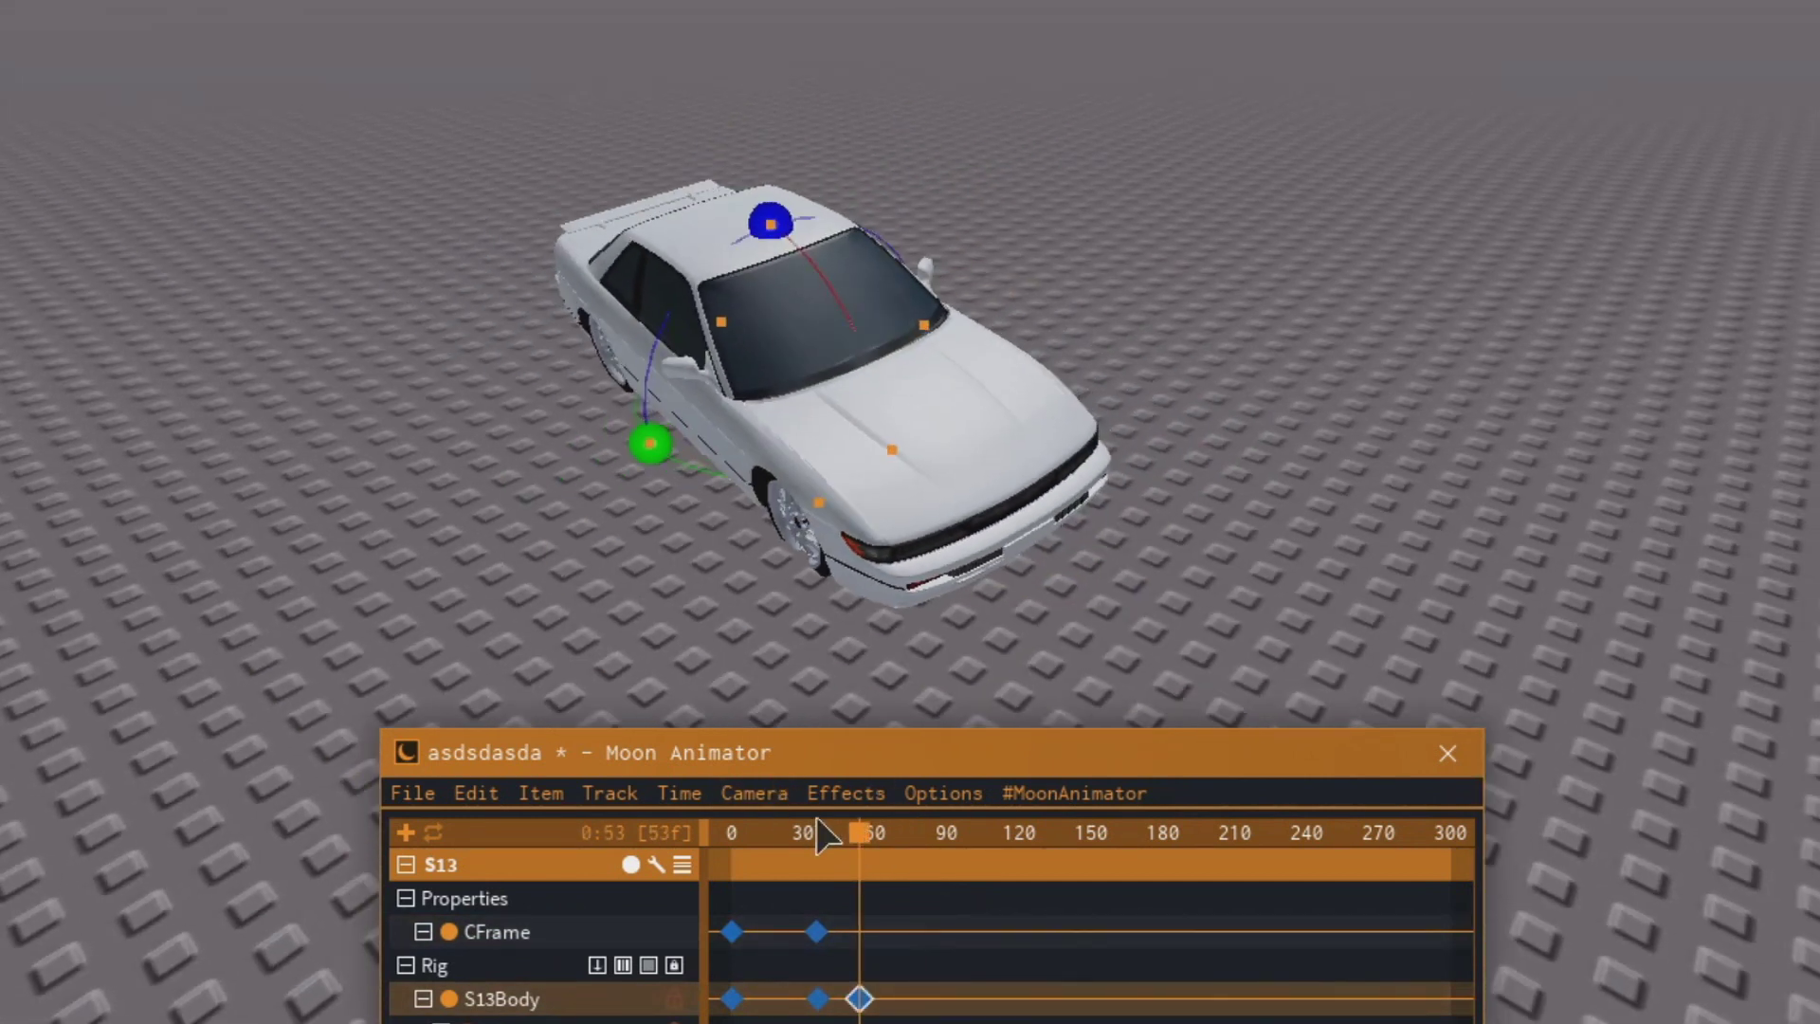
Rotate and move the whole S13 through its CFrame property at frame 127.
left_click_drag(859, 833, 1036, 833)
left_click(832, 279)
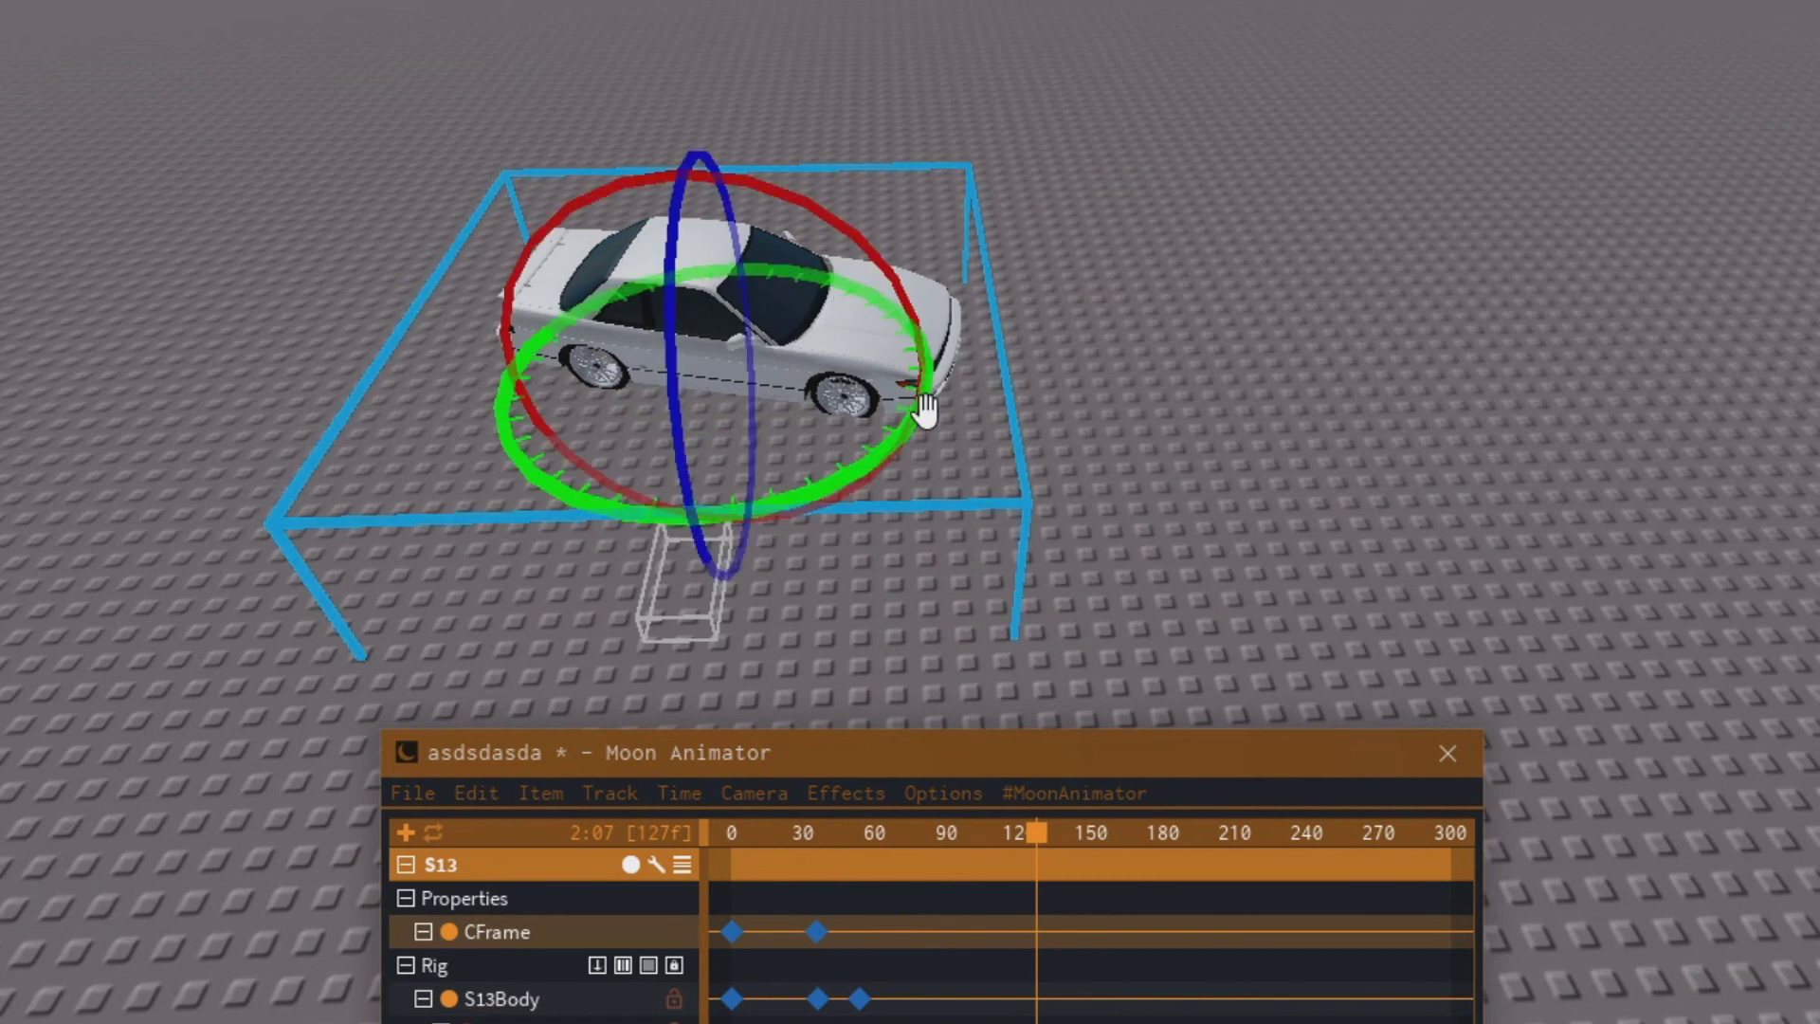
left_click_drag(897, 418, 1280, 357)
key("r")
key("r")
right_click_drag(1280, 358, 839, 308)
left_click_drag(869, 407, 601, 605)
key("r")
left_click_drag(1142, 491, 1614, 471)
left_click(529, 932)
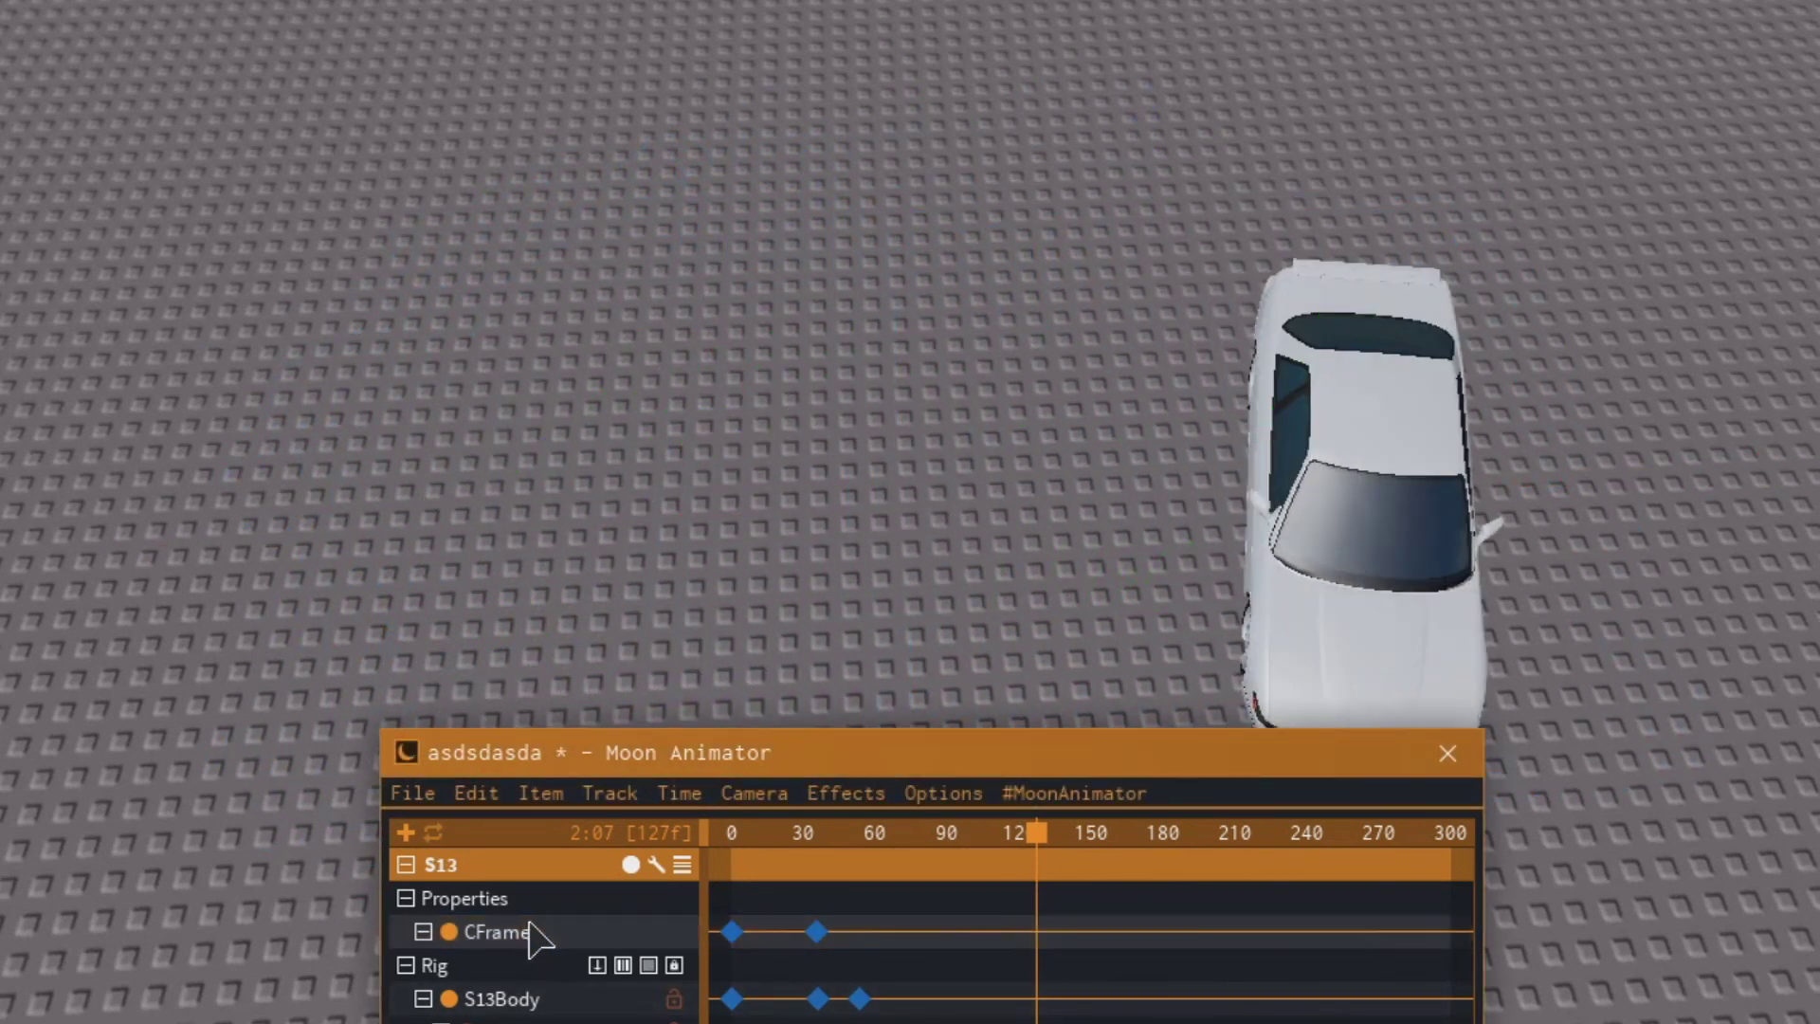
Scrub the S13 animation around frame 87 and examine the whole car's bounding box and pivot.
left_click(787, 832)
left_click_drag(788, 832, 942, 836)
left_click(1115, 210)
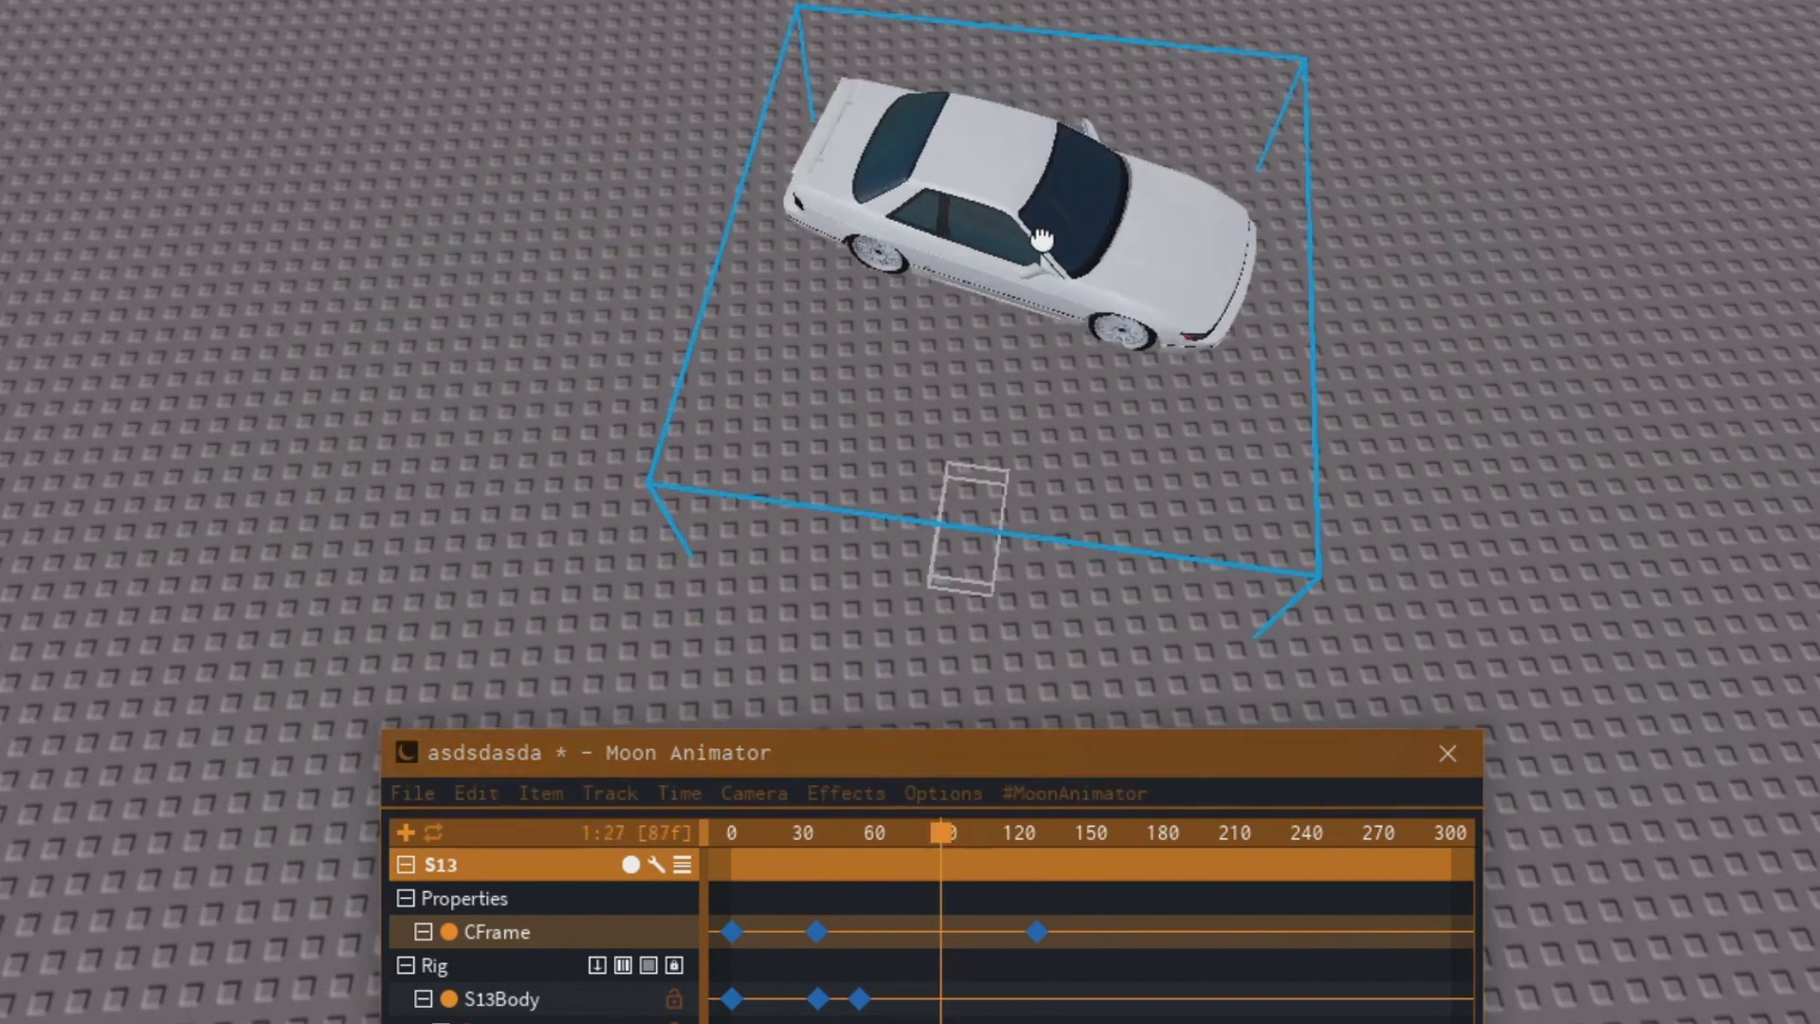
left_click(948, 825)
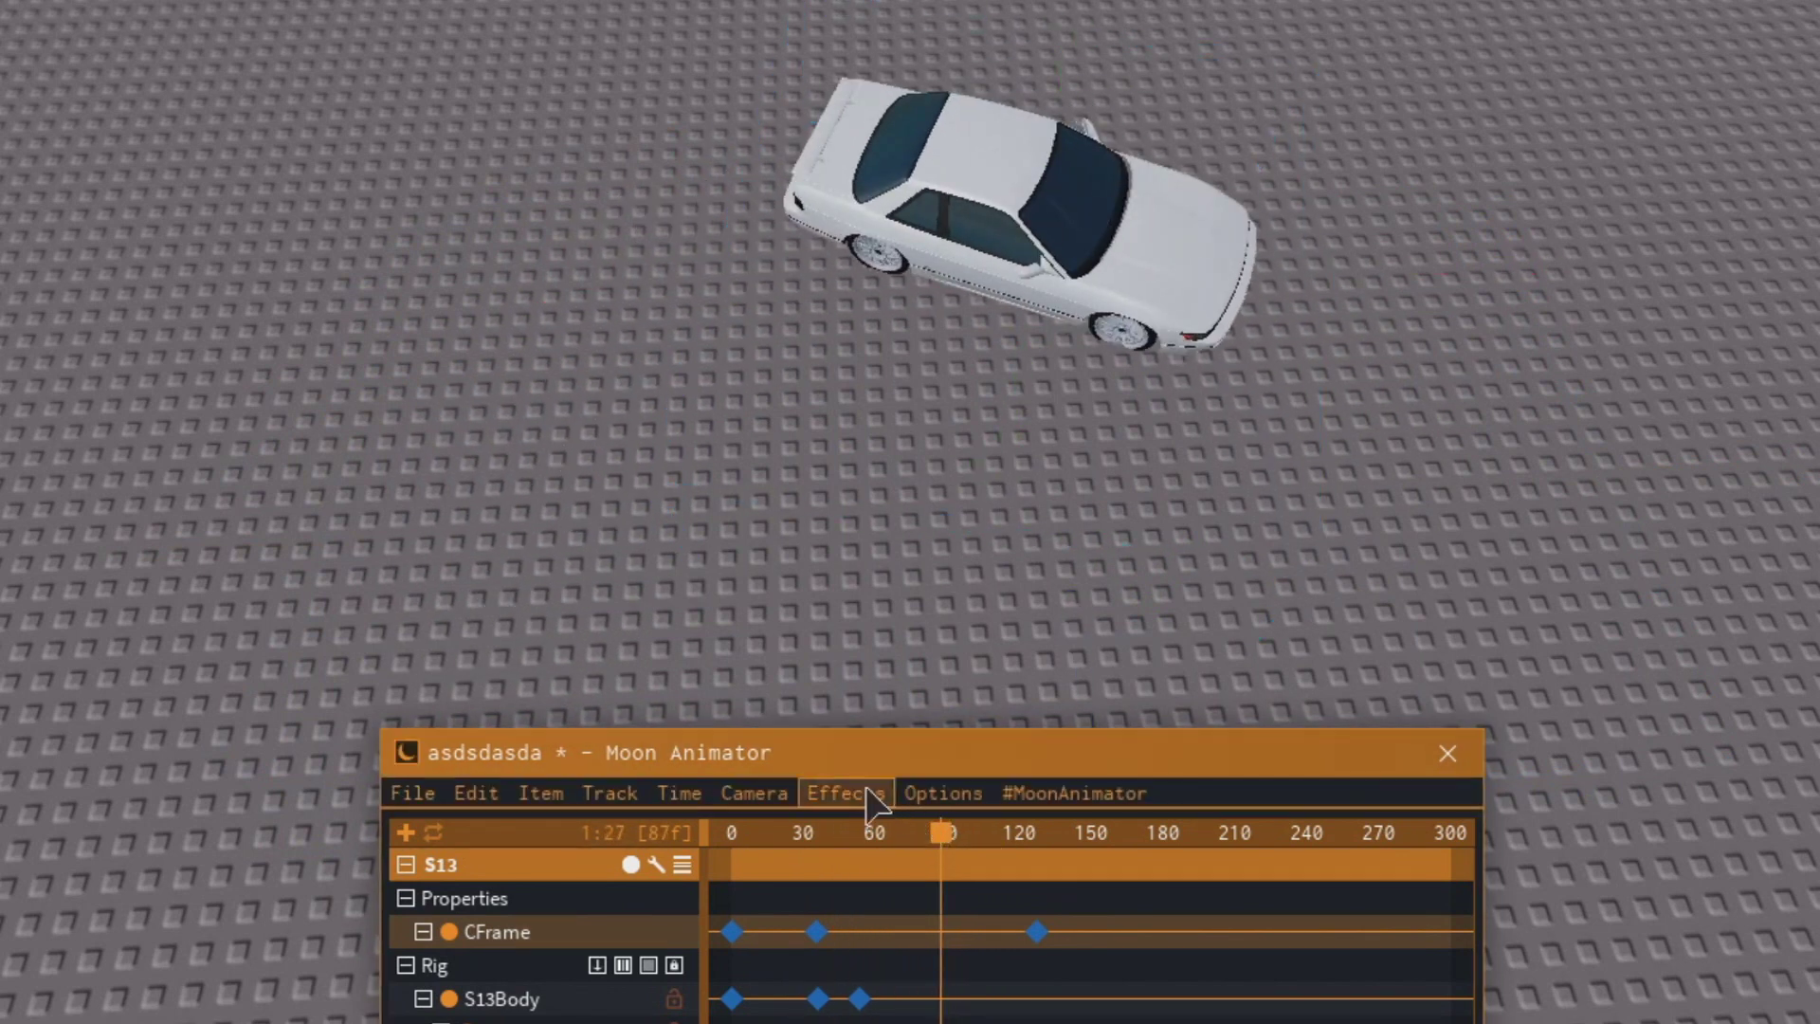
left_click(1010, 248)
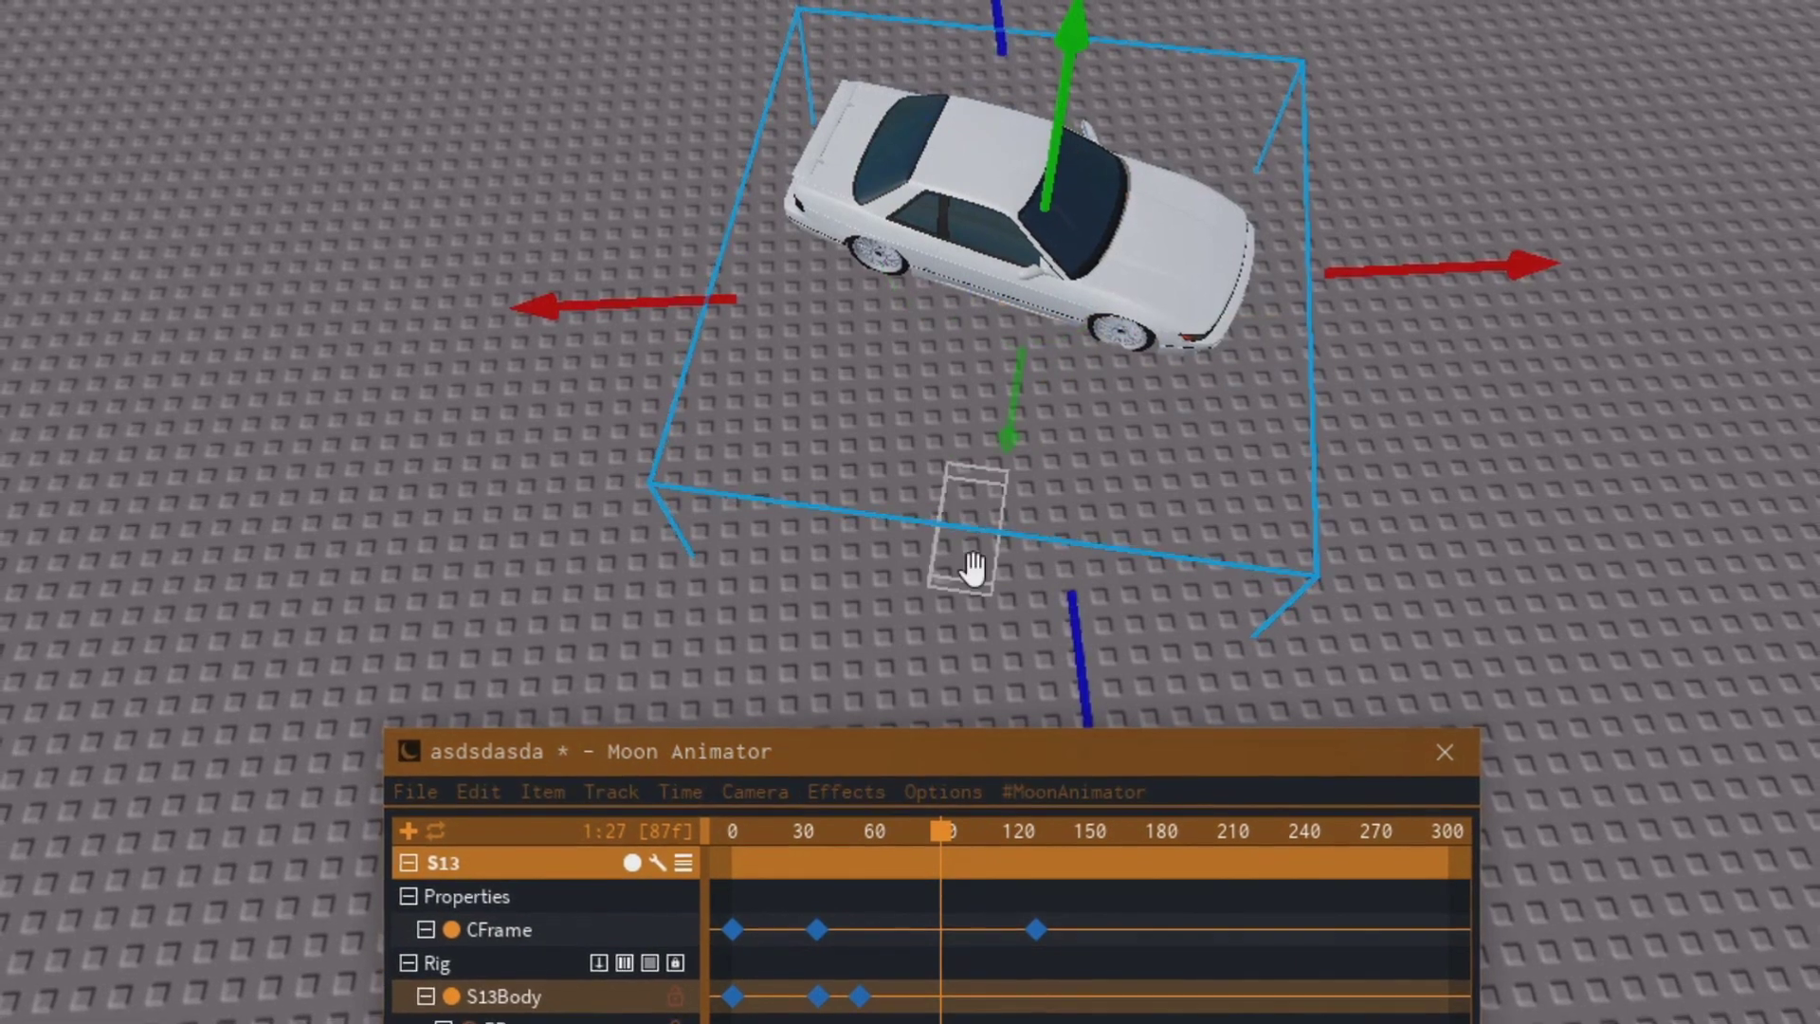
left_click(1442, 400)
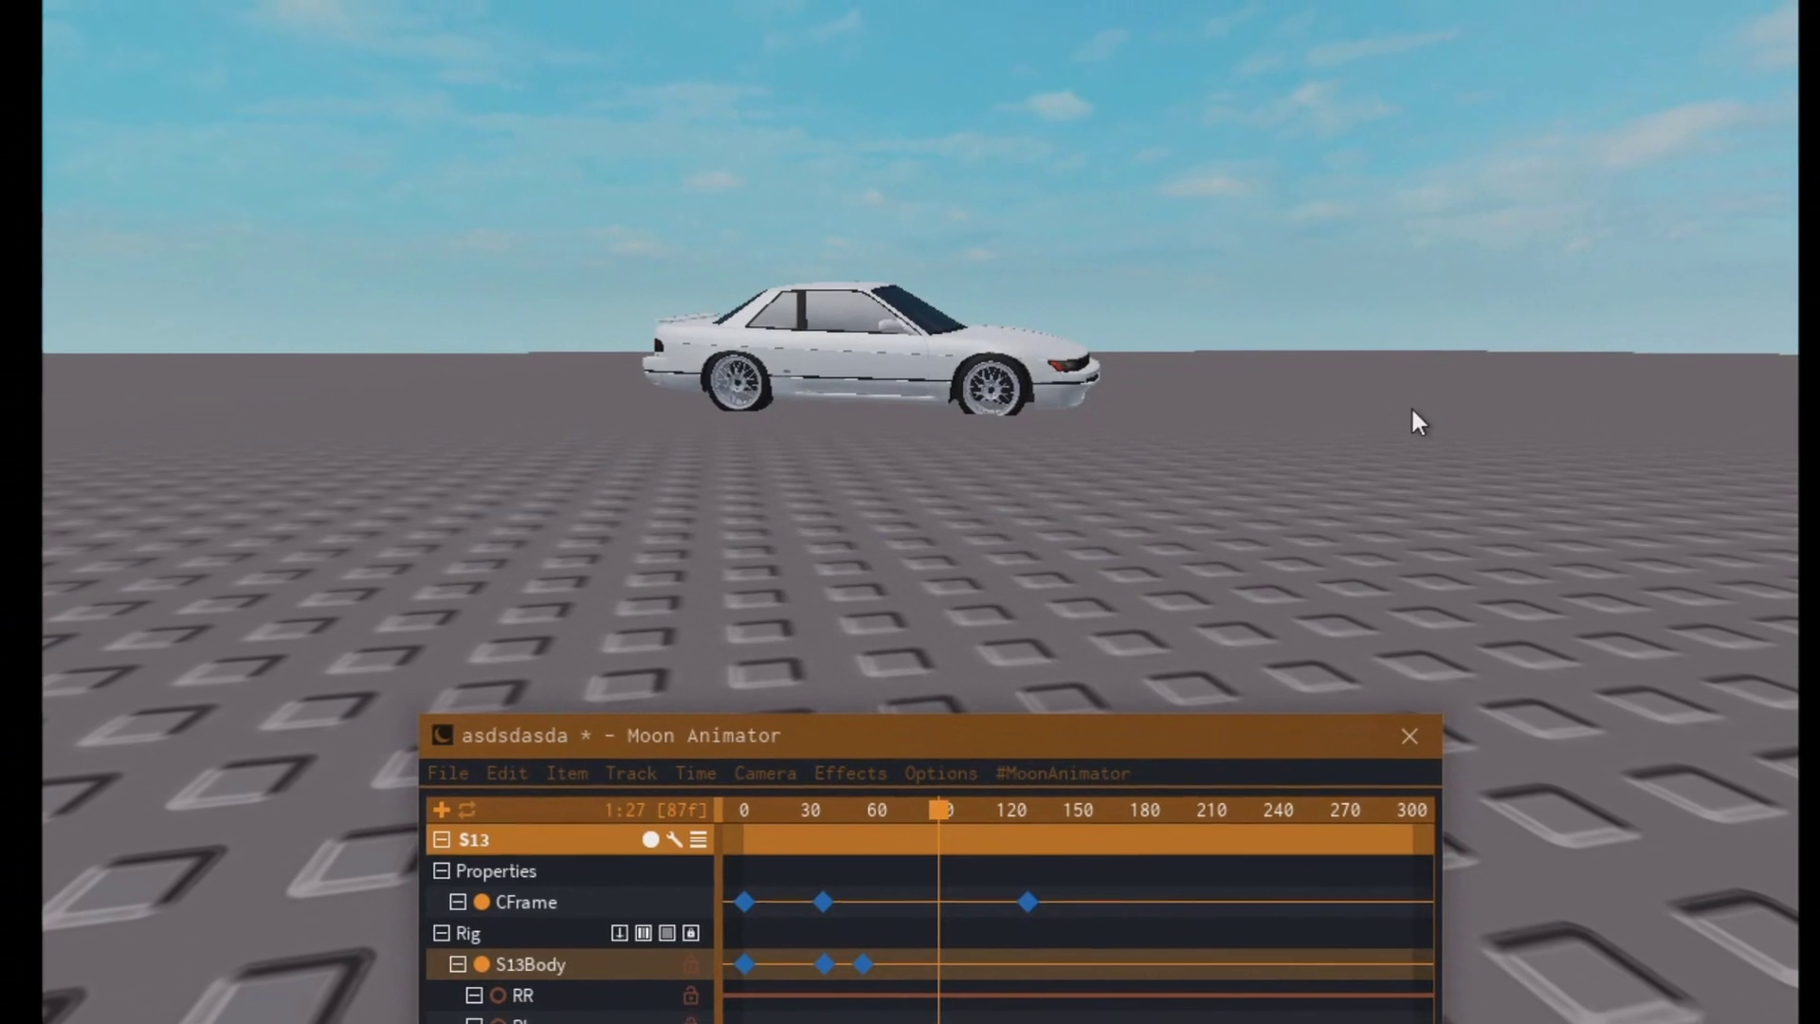
key("e")
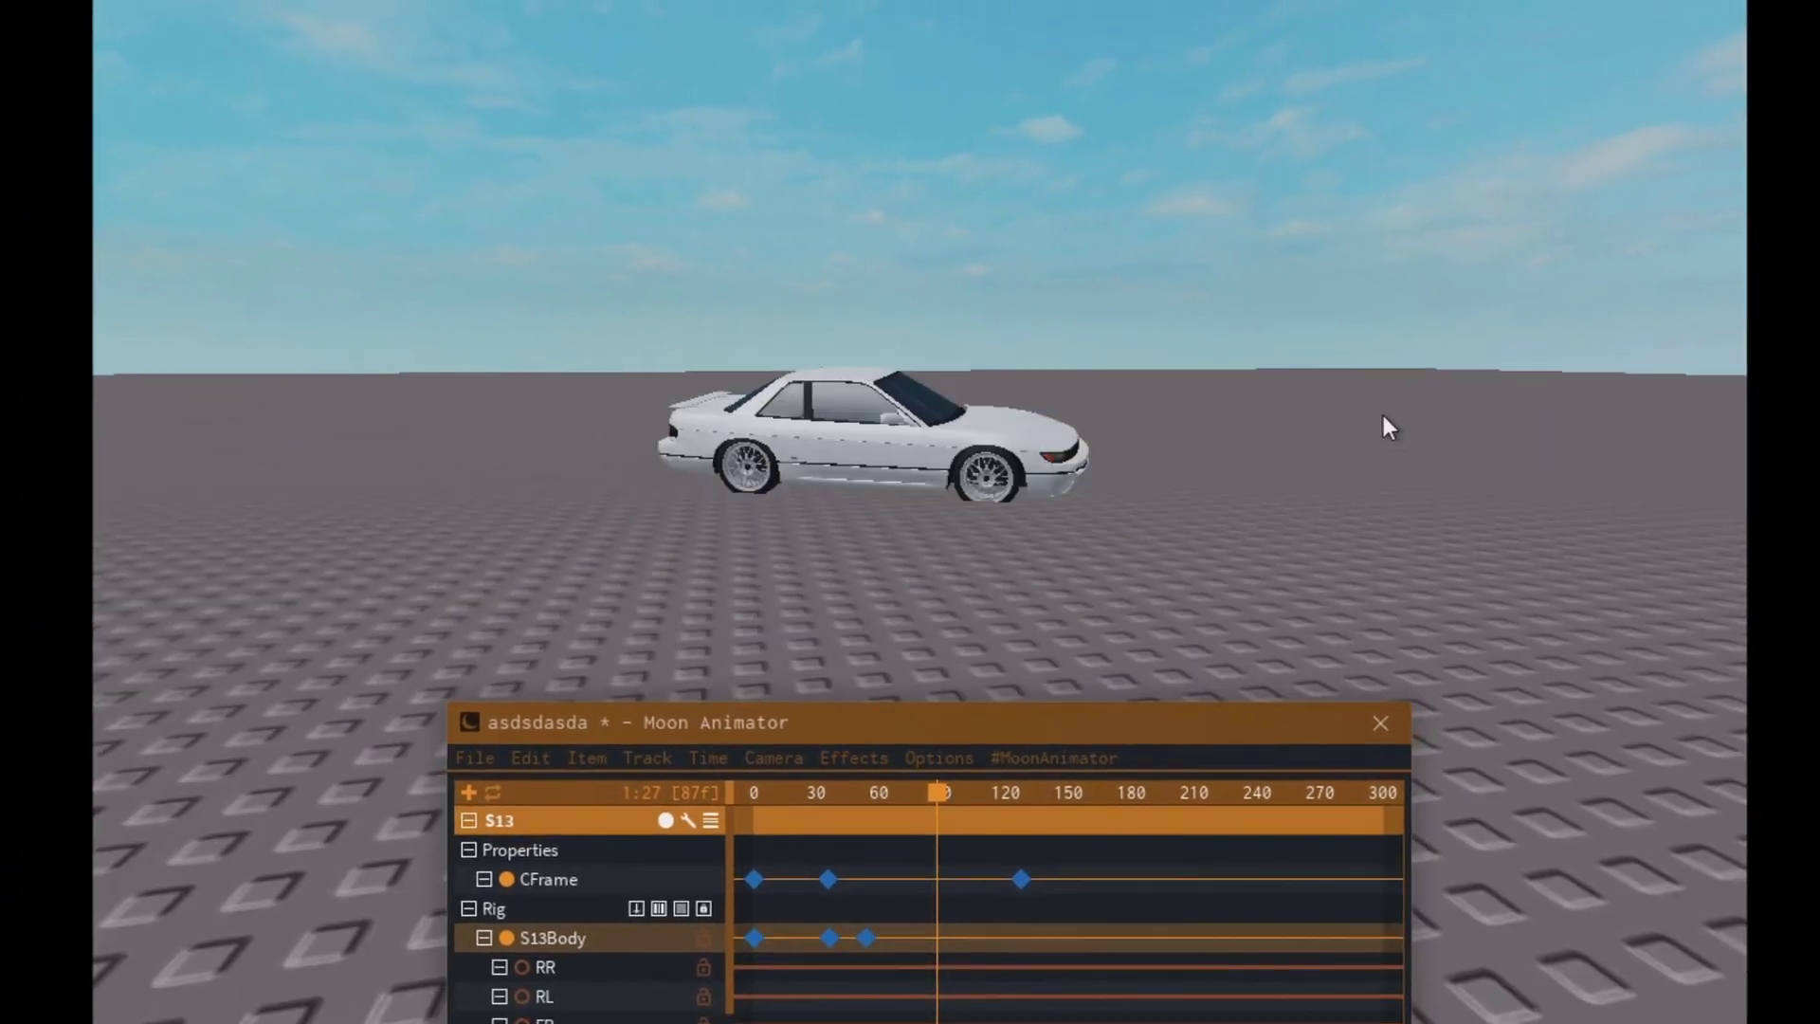
left_click(879, 812)
left_click_drag(880, 776, 1094, 725)
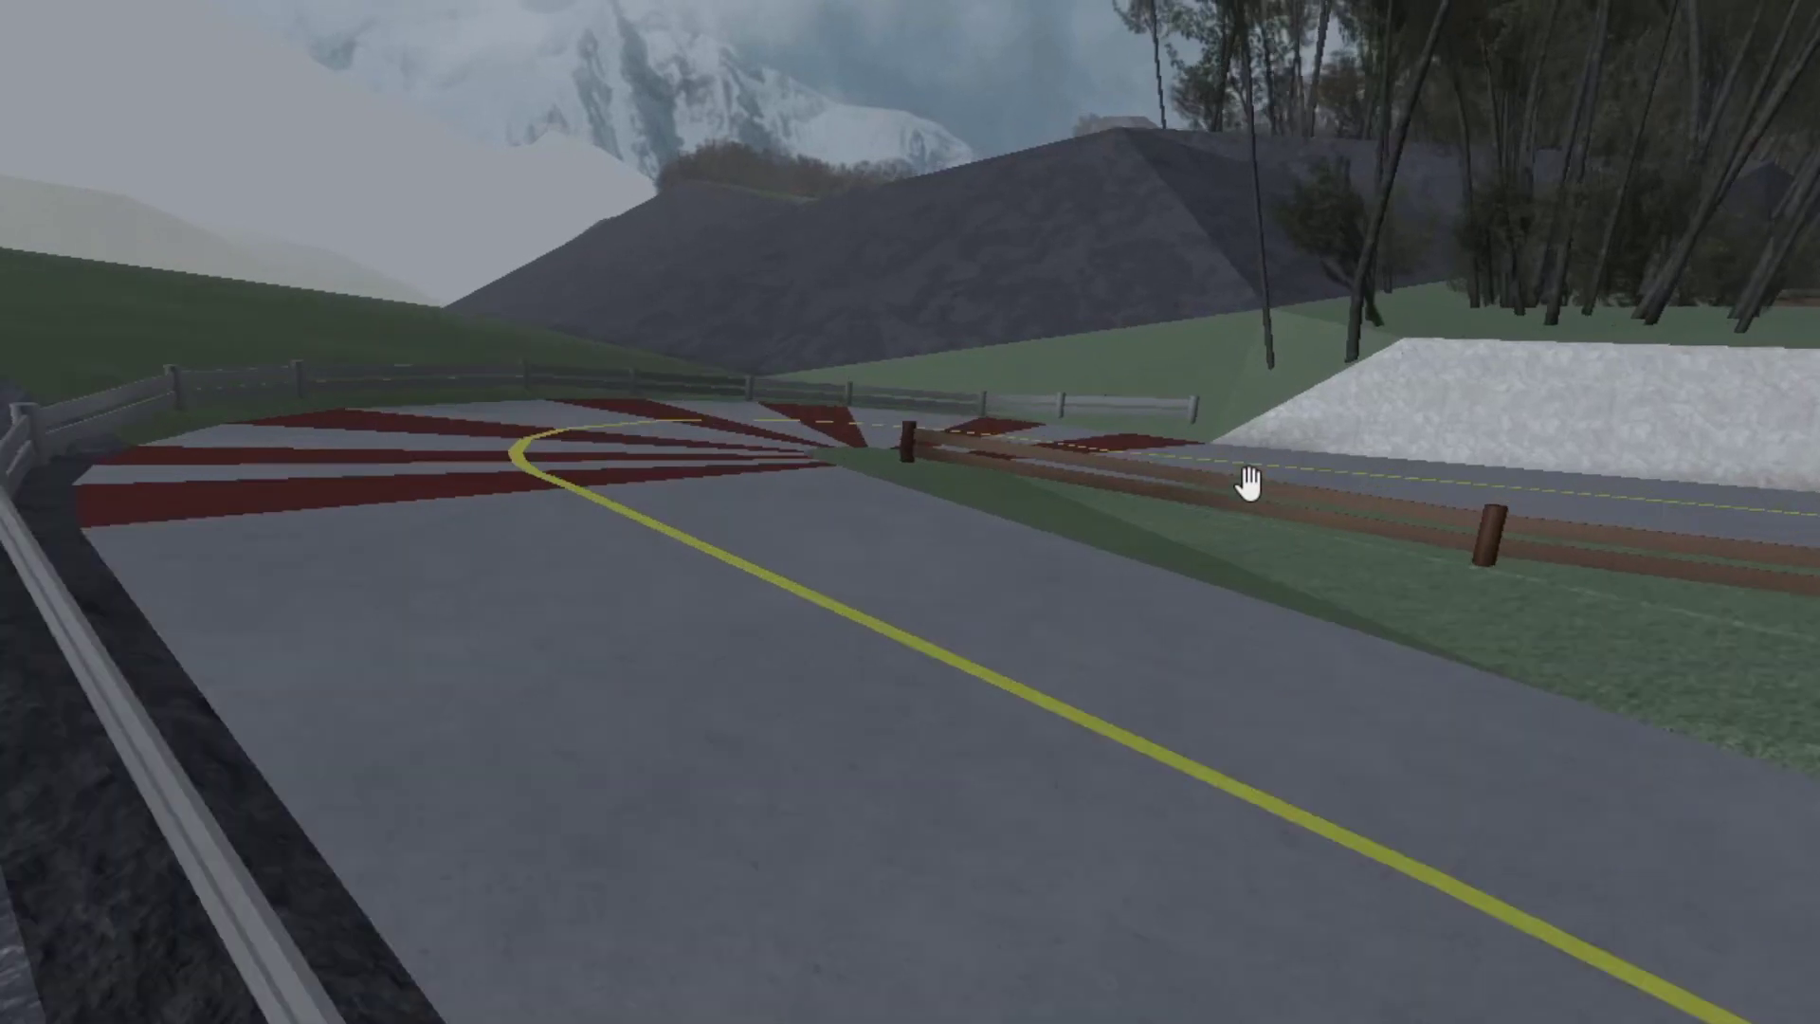
Lower the white hatchback's rig slightly so its root block sits against the end fence post of the hairpin.
right_click_drag(1249, 484, 1249, 483)
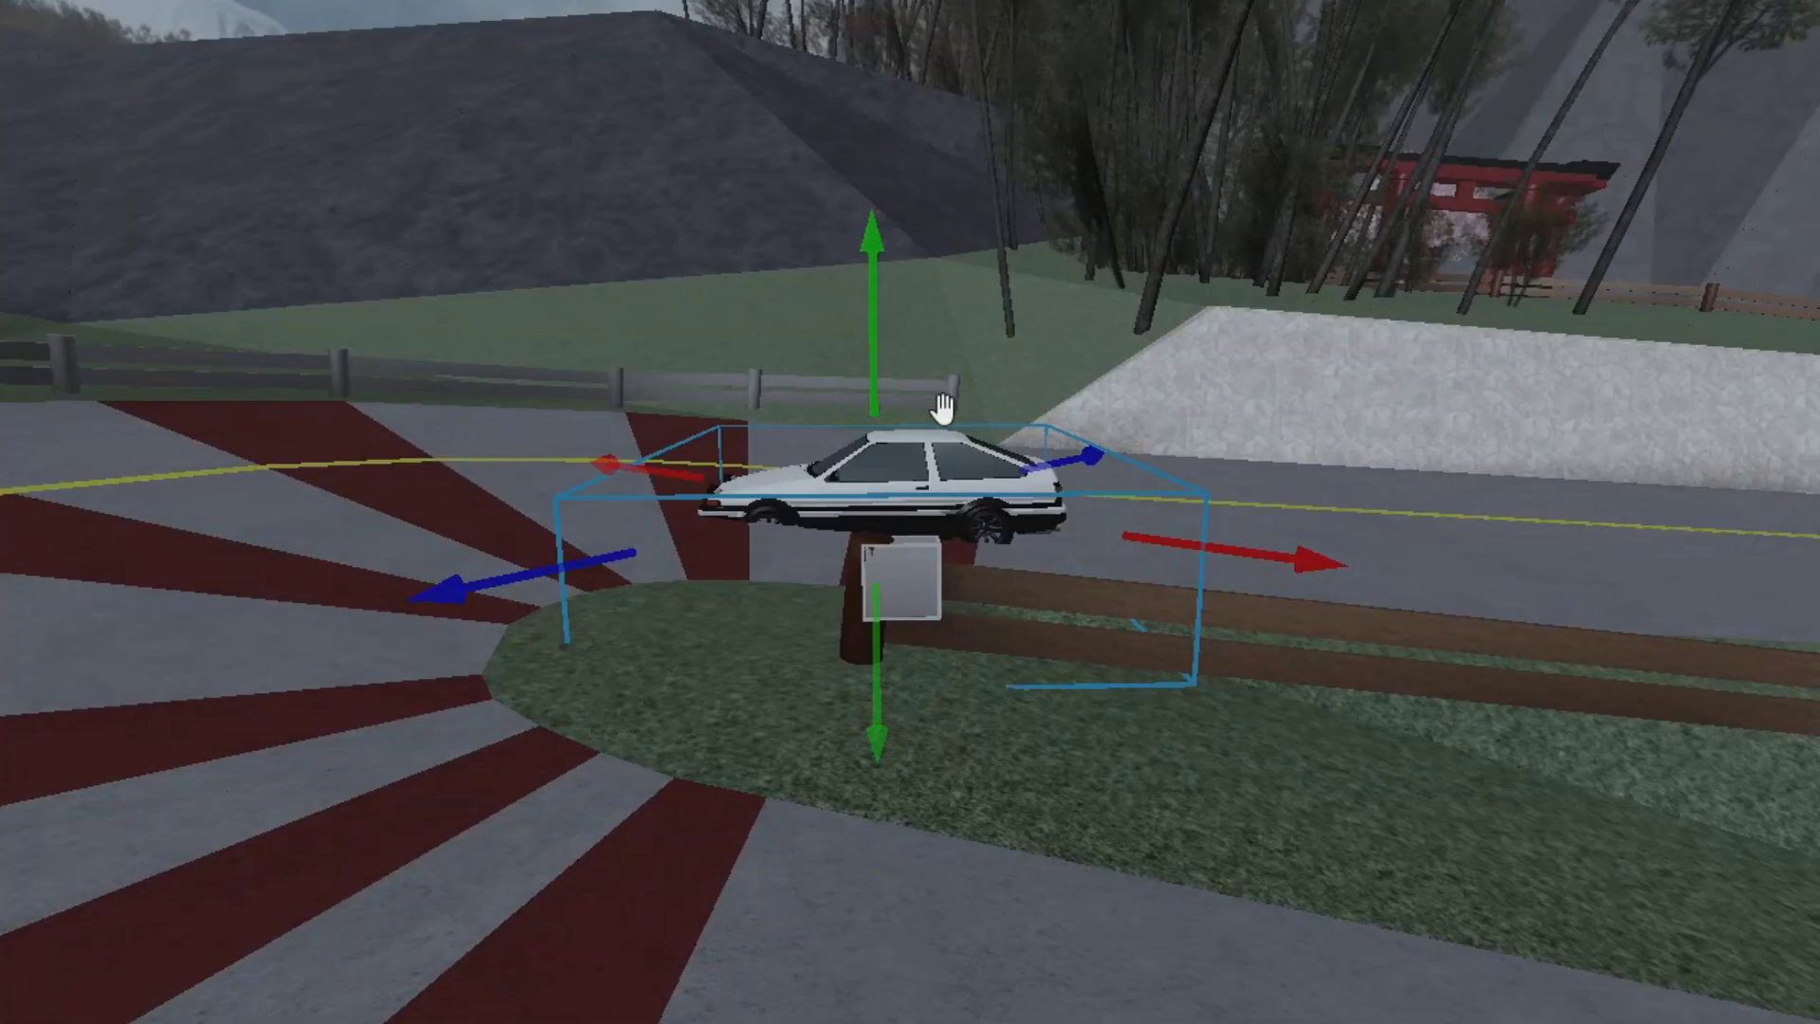
right_click_drag(1007, 417, 1032, 394)
key("w")
key("q")
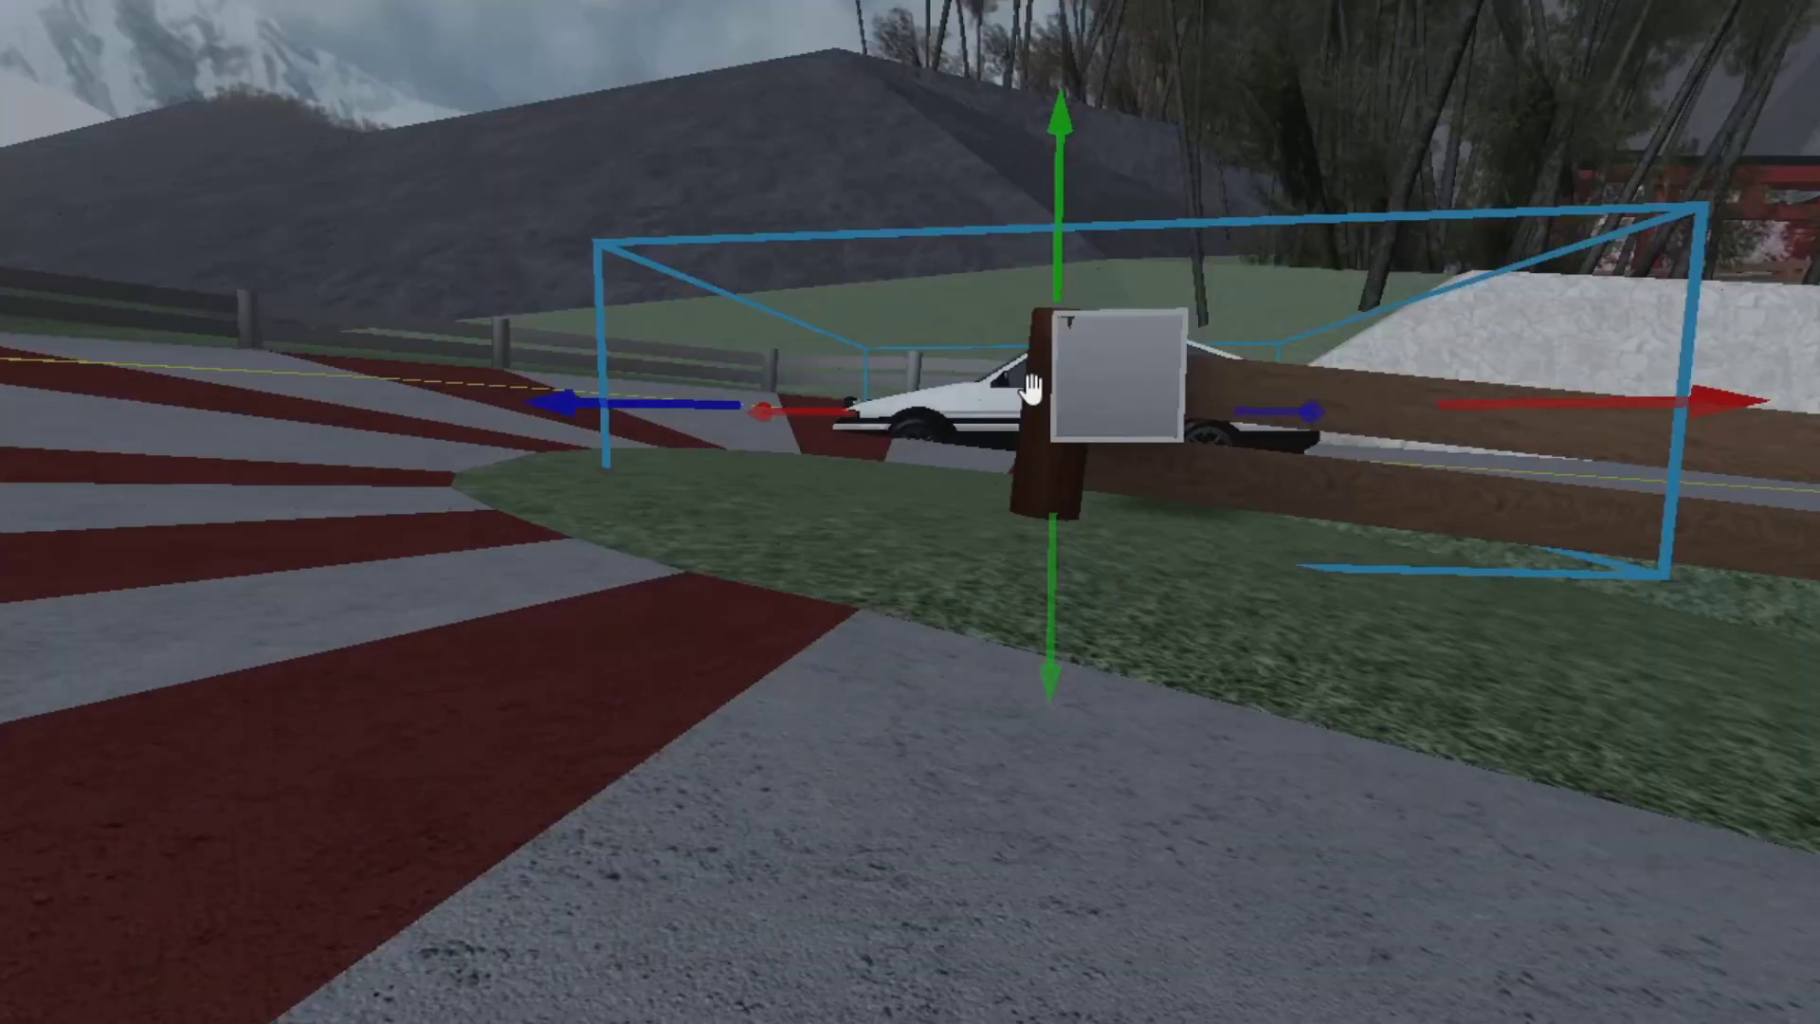
left_click_drag(1080, 224, 1076, 258)
key("e")
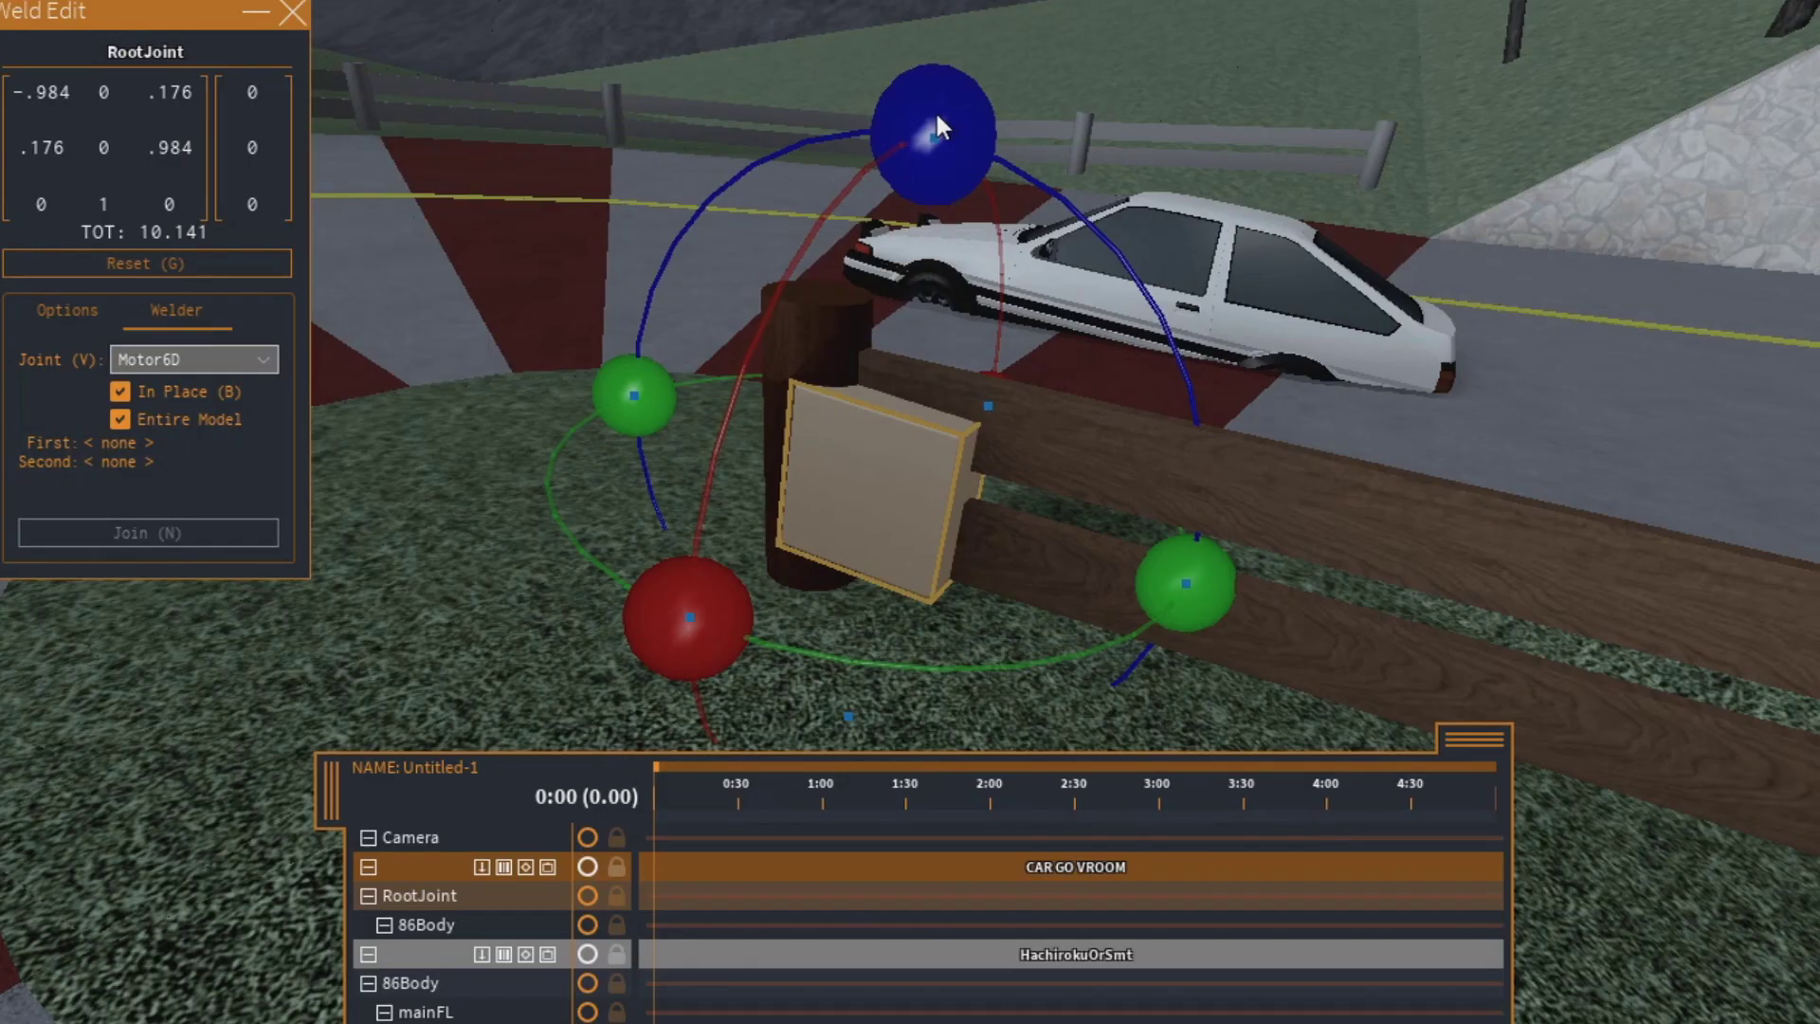
Rotate the RootJoint about 10 degrees at 0:00 and adjust the pose of the 86Body.
key("r")
left_click_drag(929, 144, 932, 116)
left_click_drag(791, 440, 660, 396)
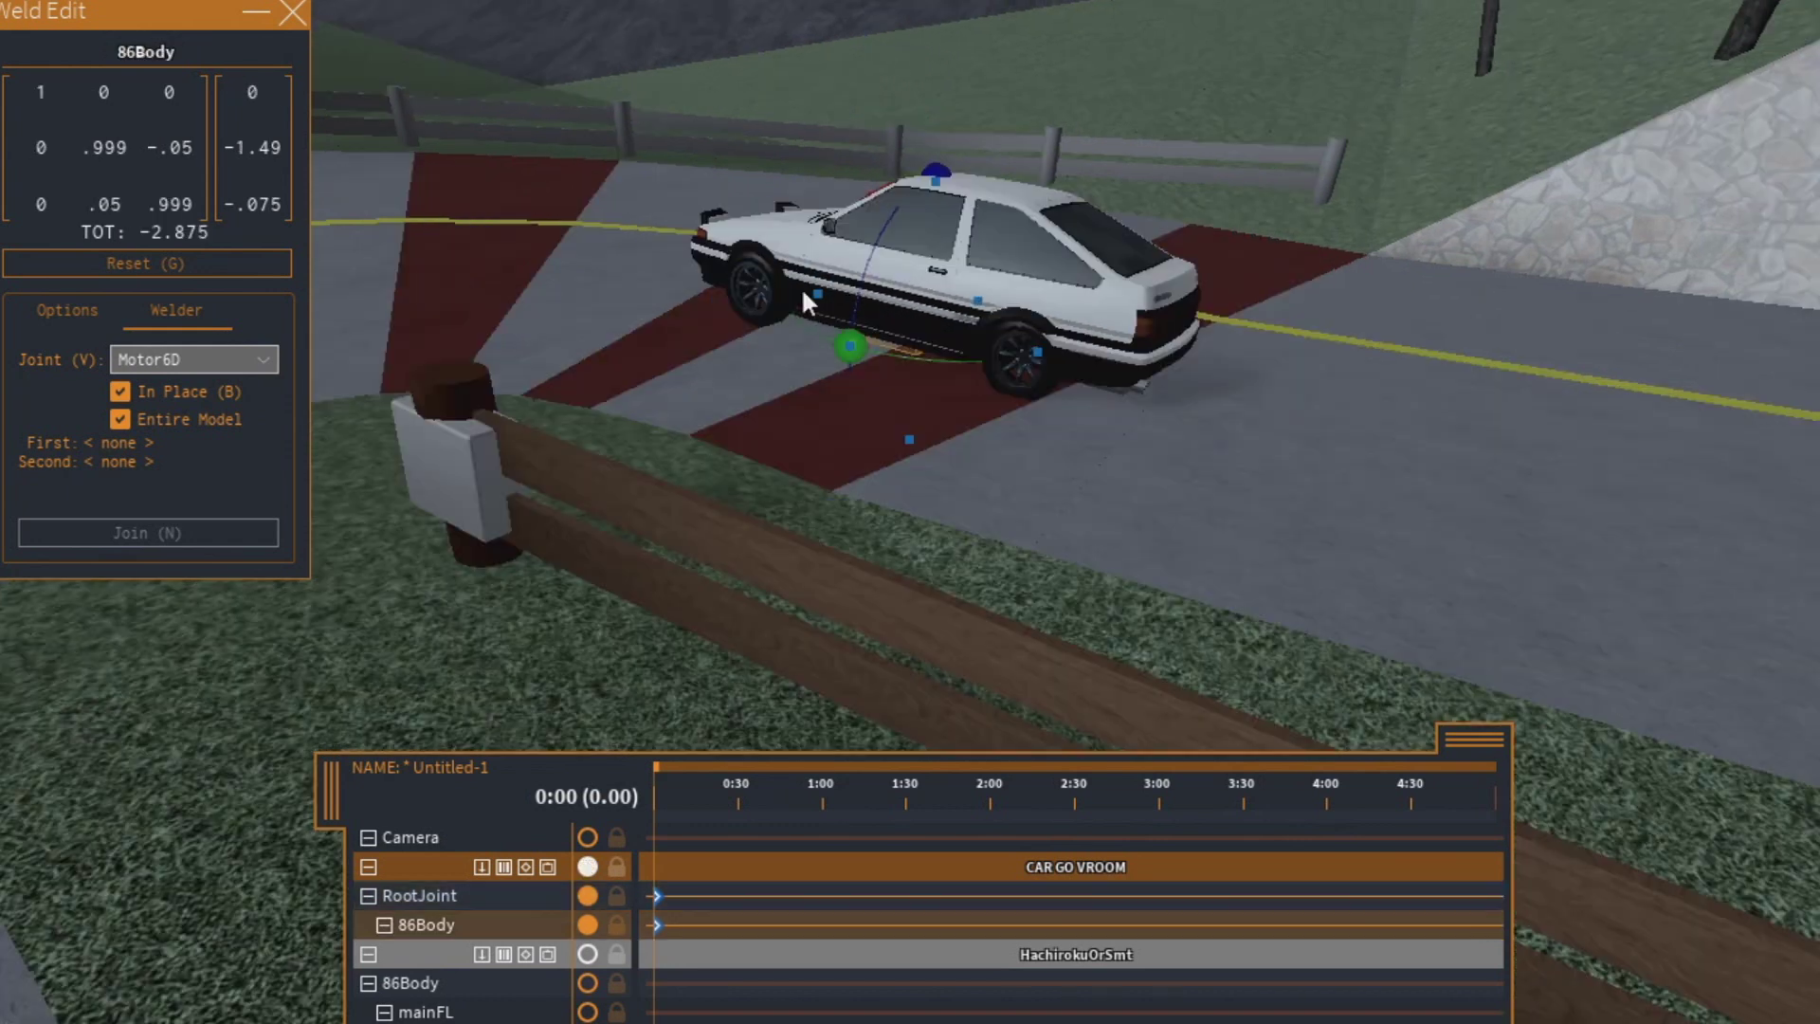
left_click_drag(799, 287, 850, 260)
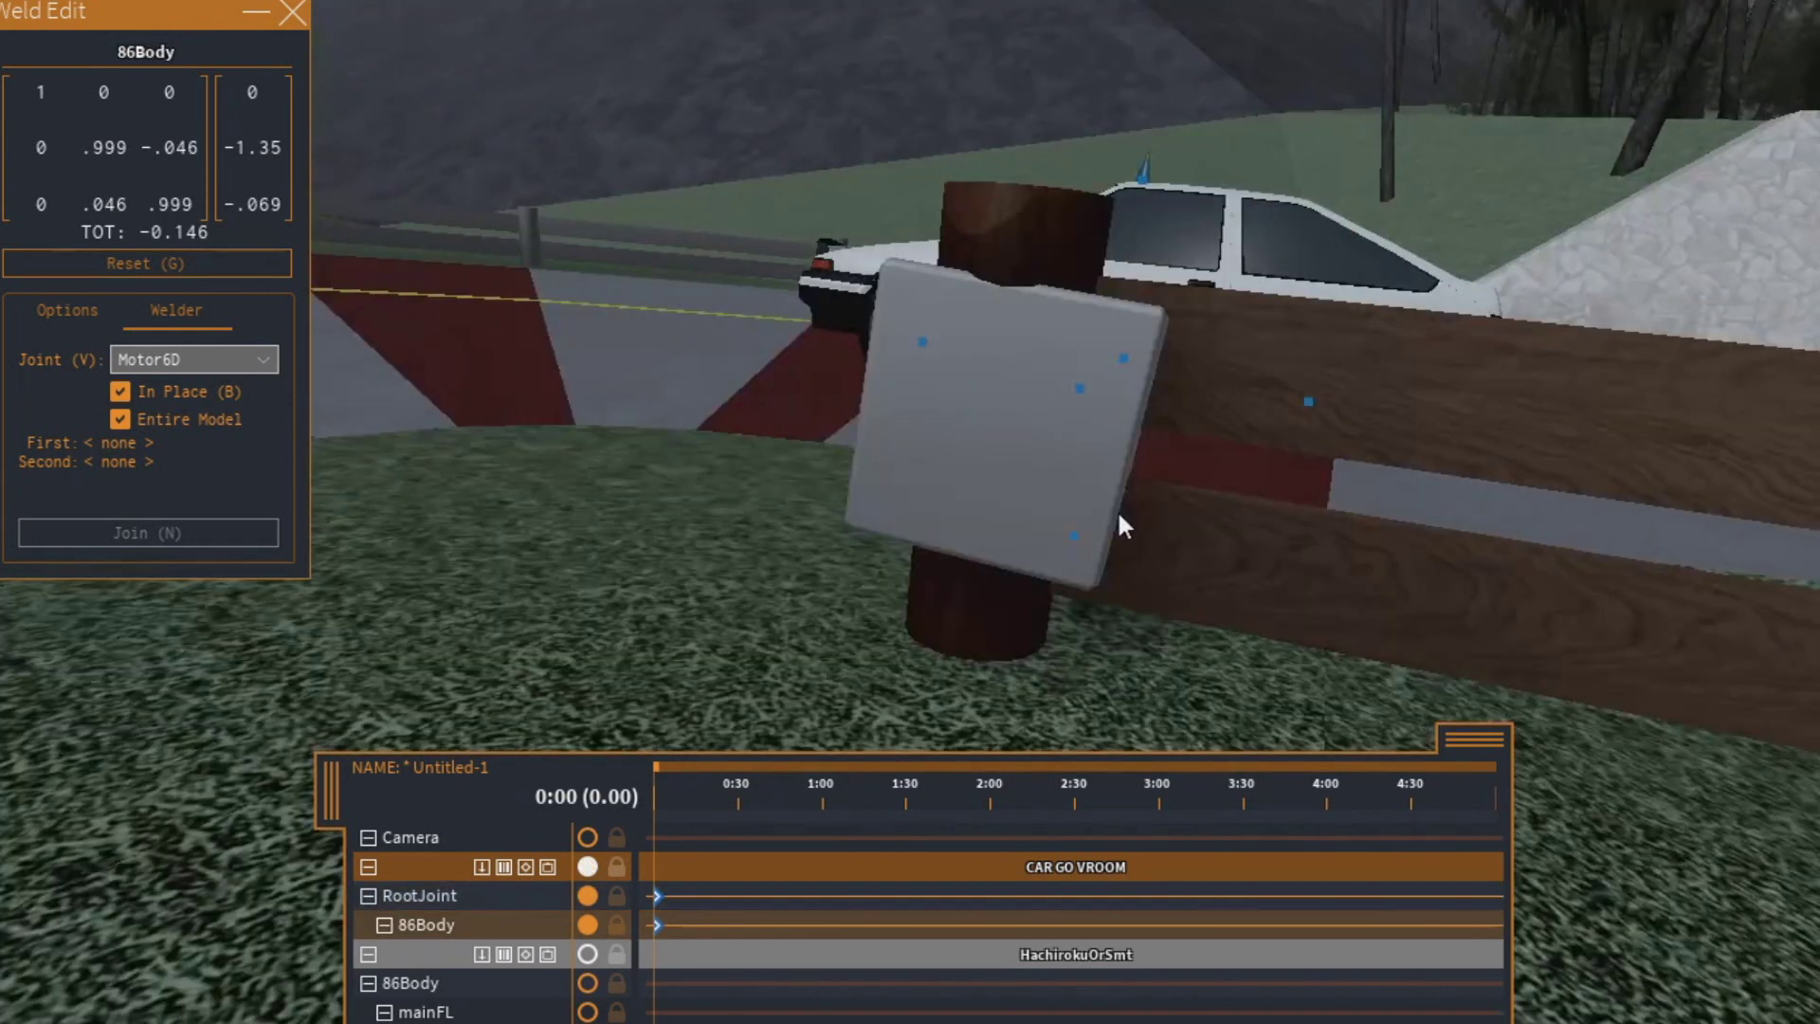
Check the RootJoint's position and tilt the 86Body about 0.4 degrees at 0:00.
left_click(1077, 533)
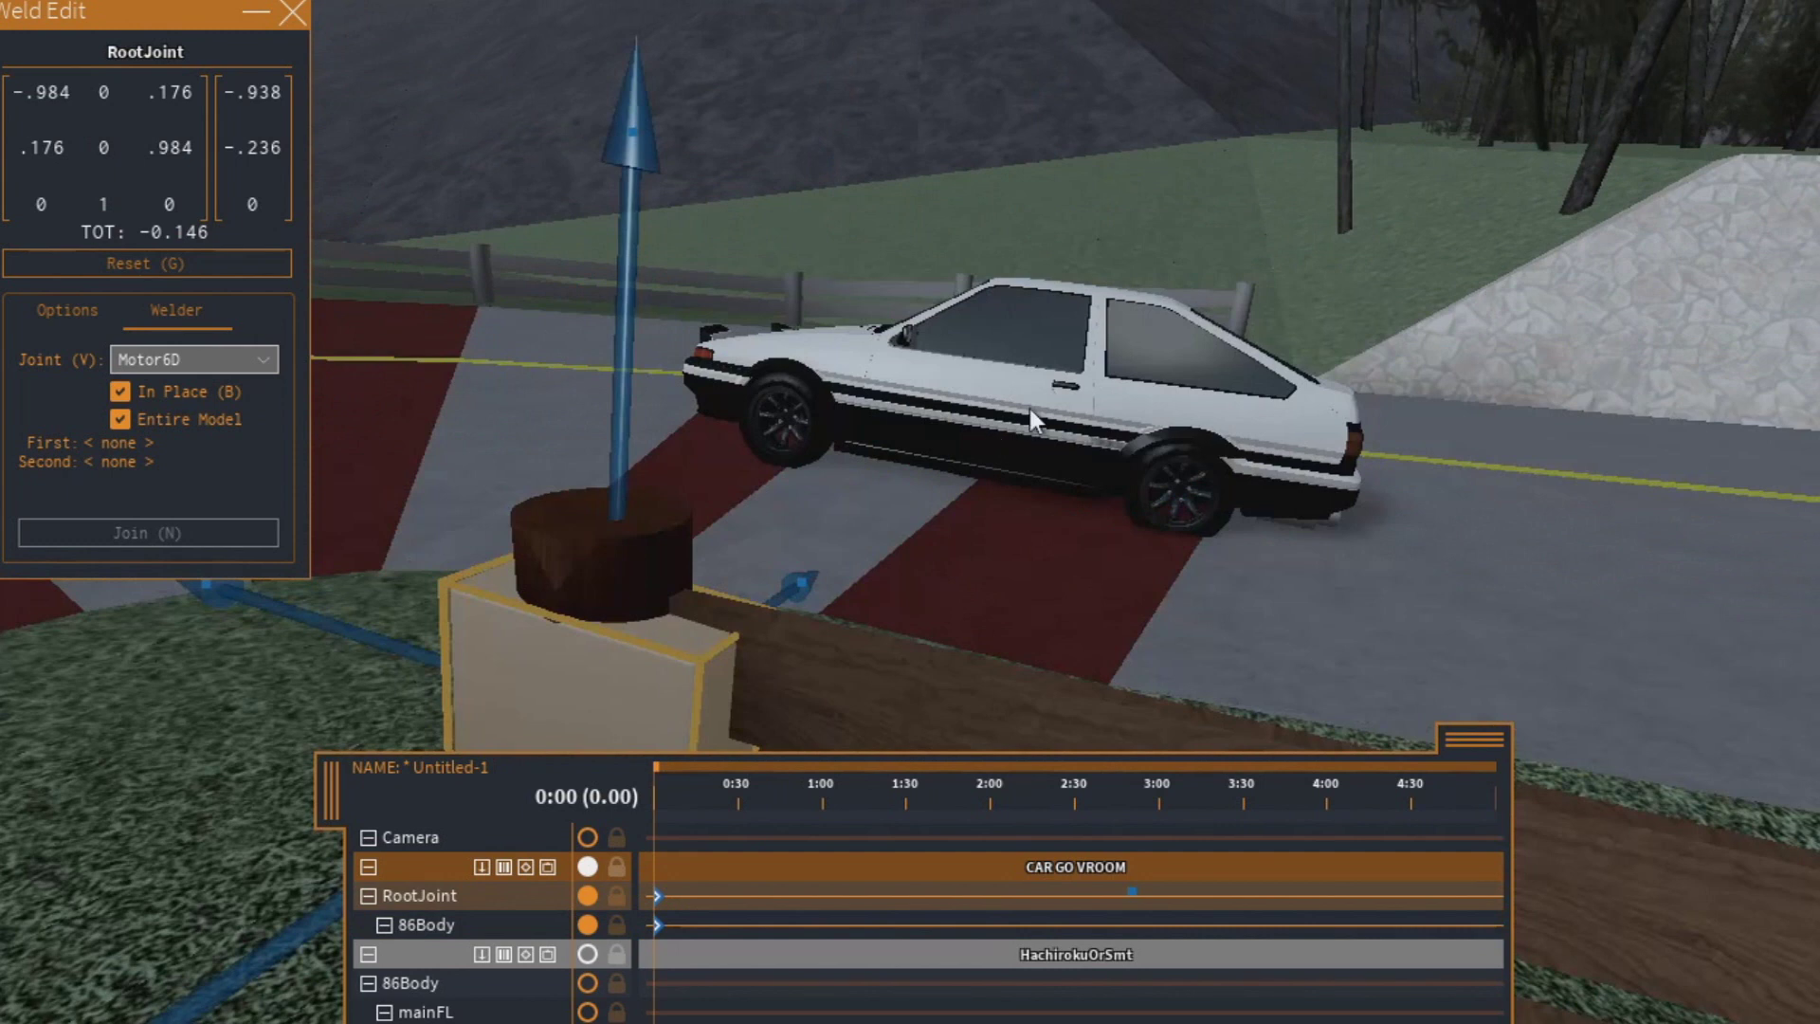
left_click(998, 447)
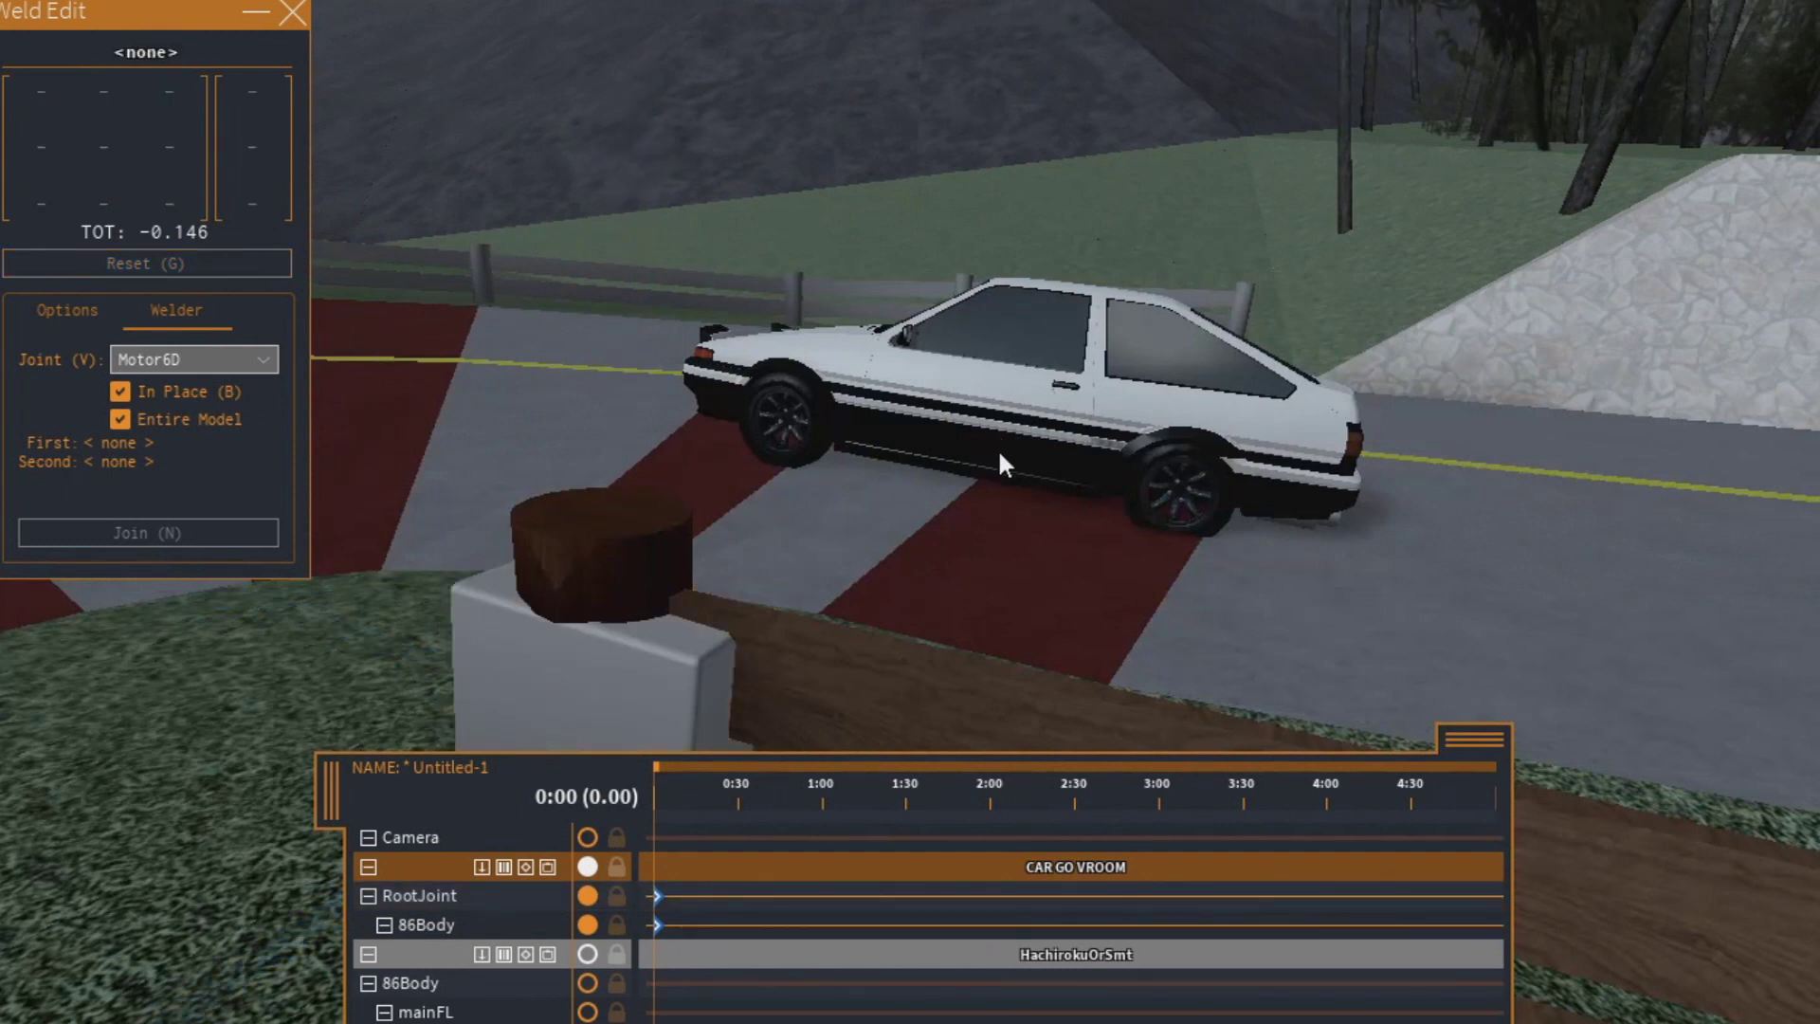
left_click(1000, 453)
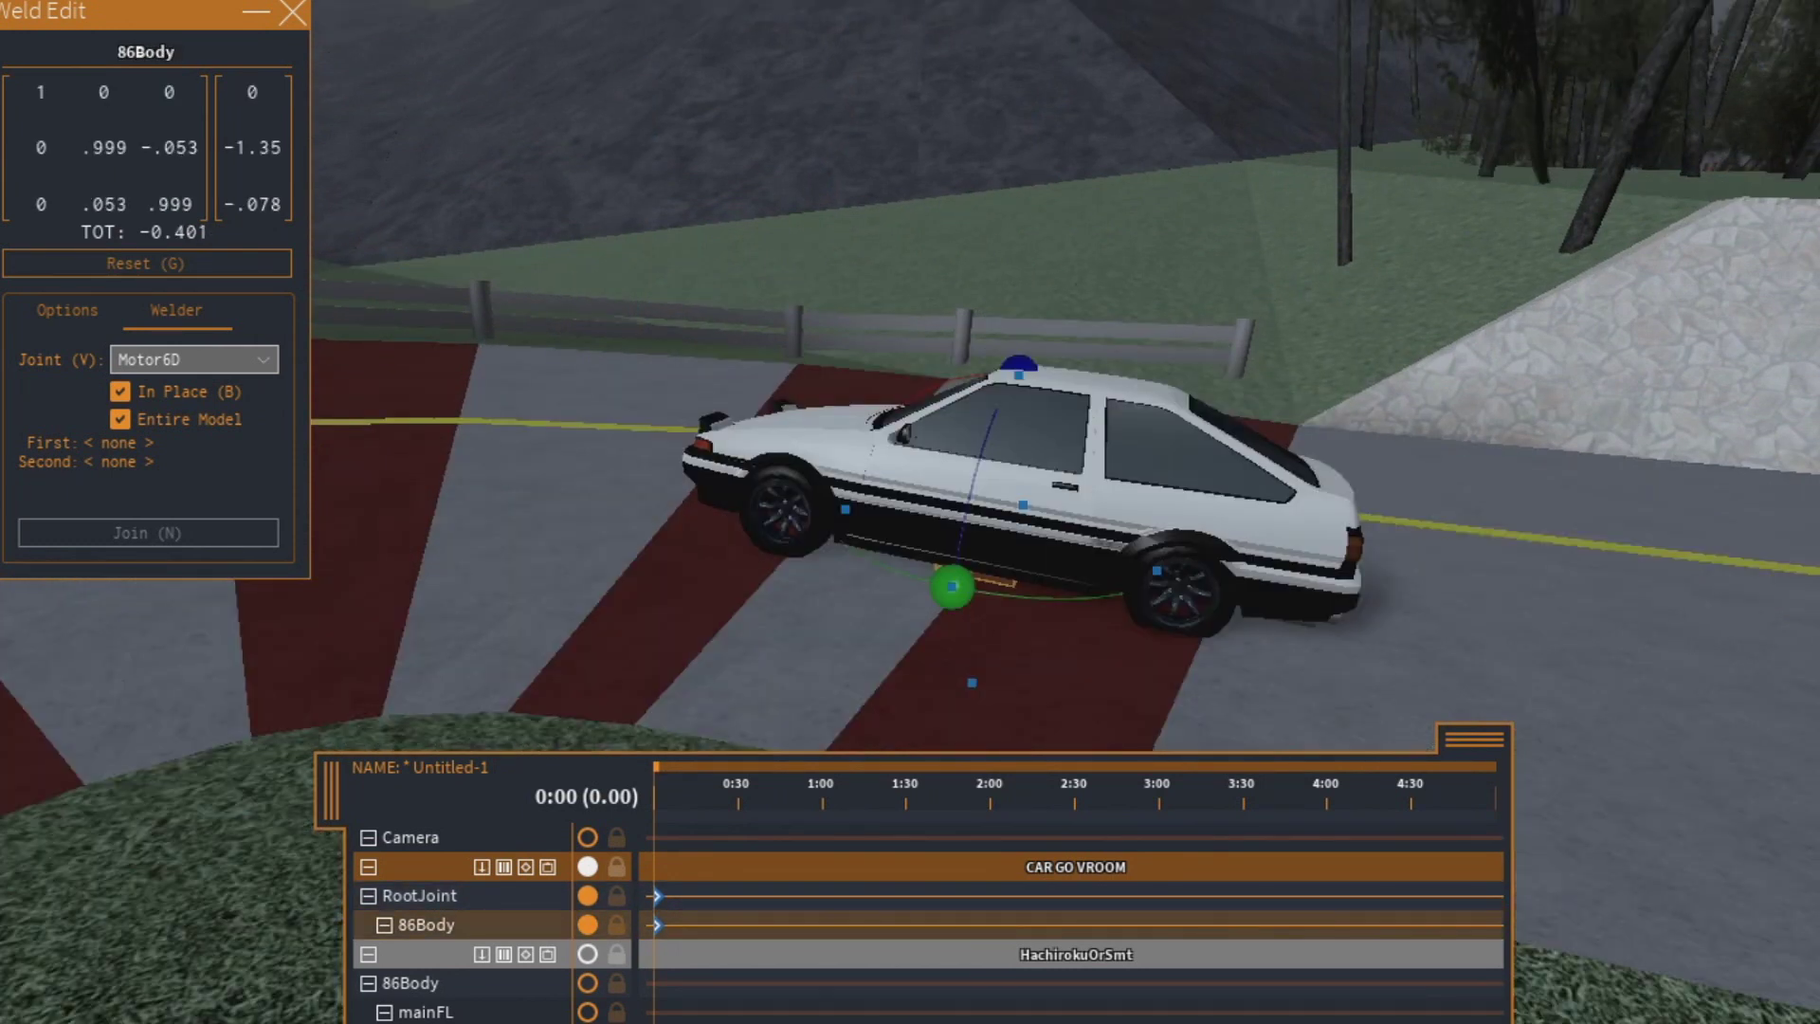
scroll(1422, 703, "down", 3)
right_click_drag(1422, 704, 1465, 682)
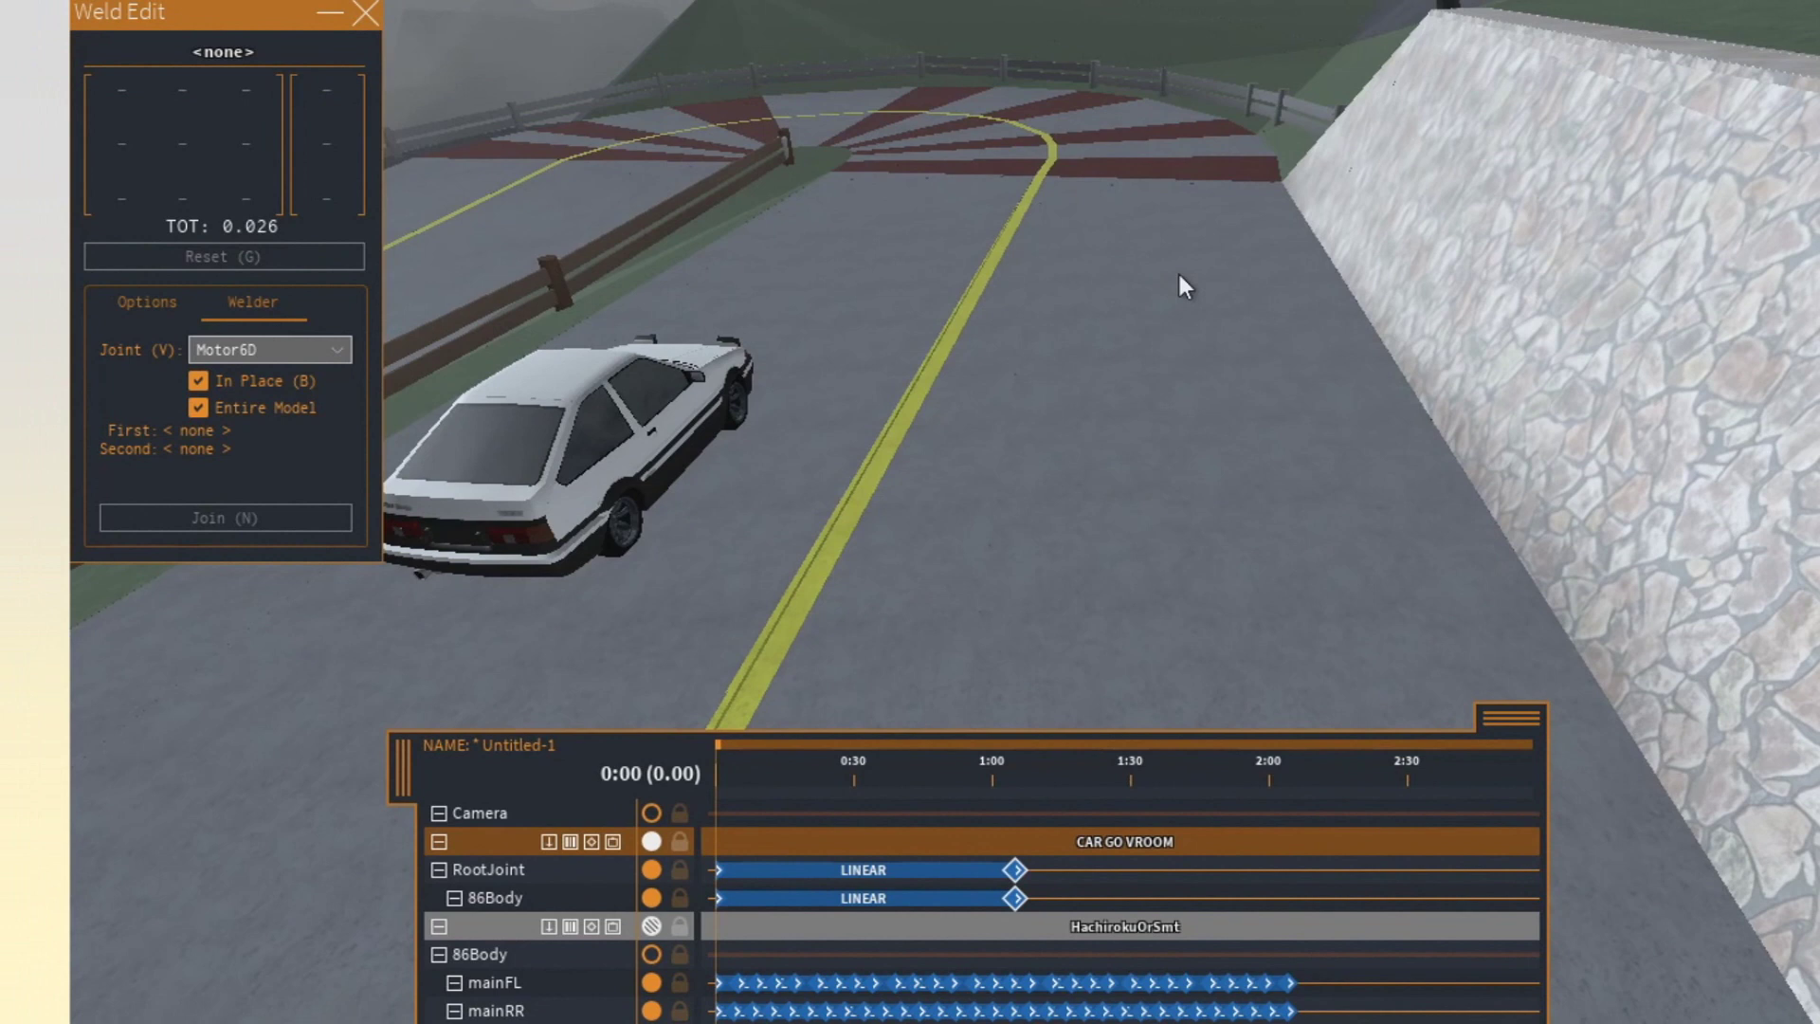
Scrub through the car's approach to the hairpin and rotate the 86Body into the turn at 1:14.
key("a")
right_click_drag(1168, 296, 1163, 296)
key("w")
right_click_drag(1366, 264, 1366, 264)
key("s")
left_click_drag(952, 702, 1097, 728)
left_click(867, 756)
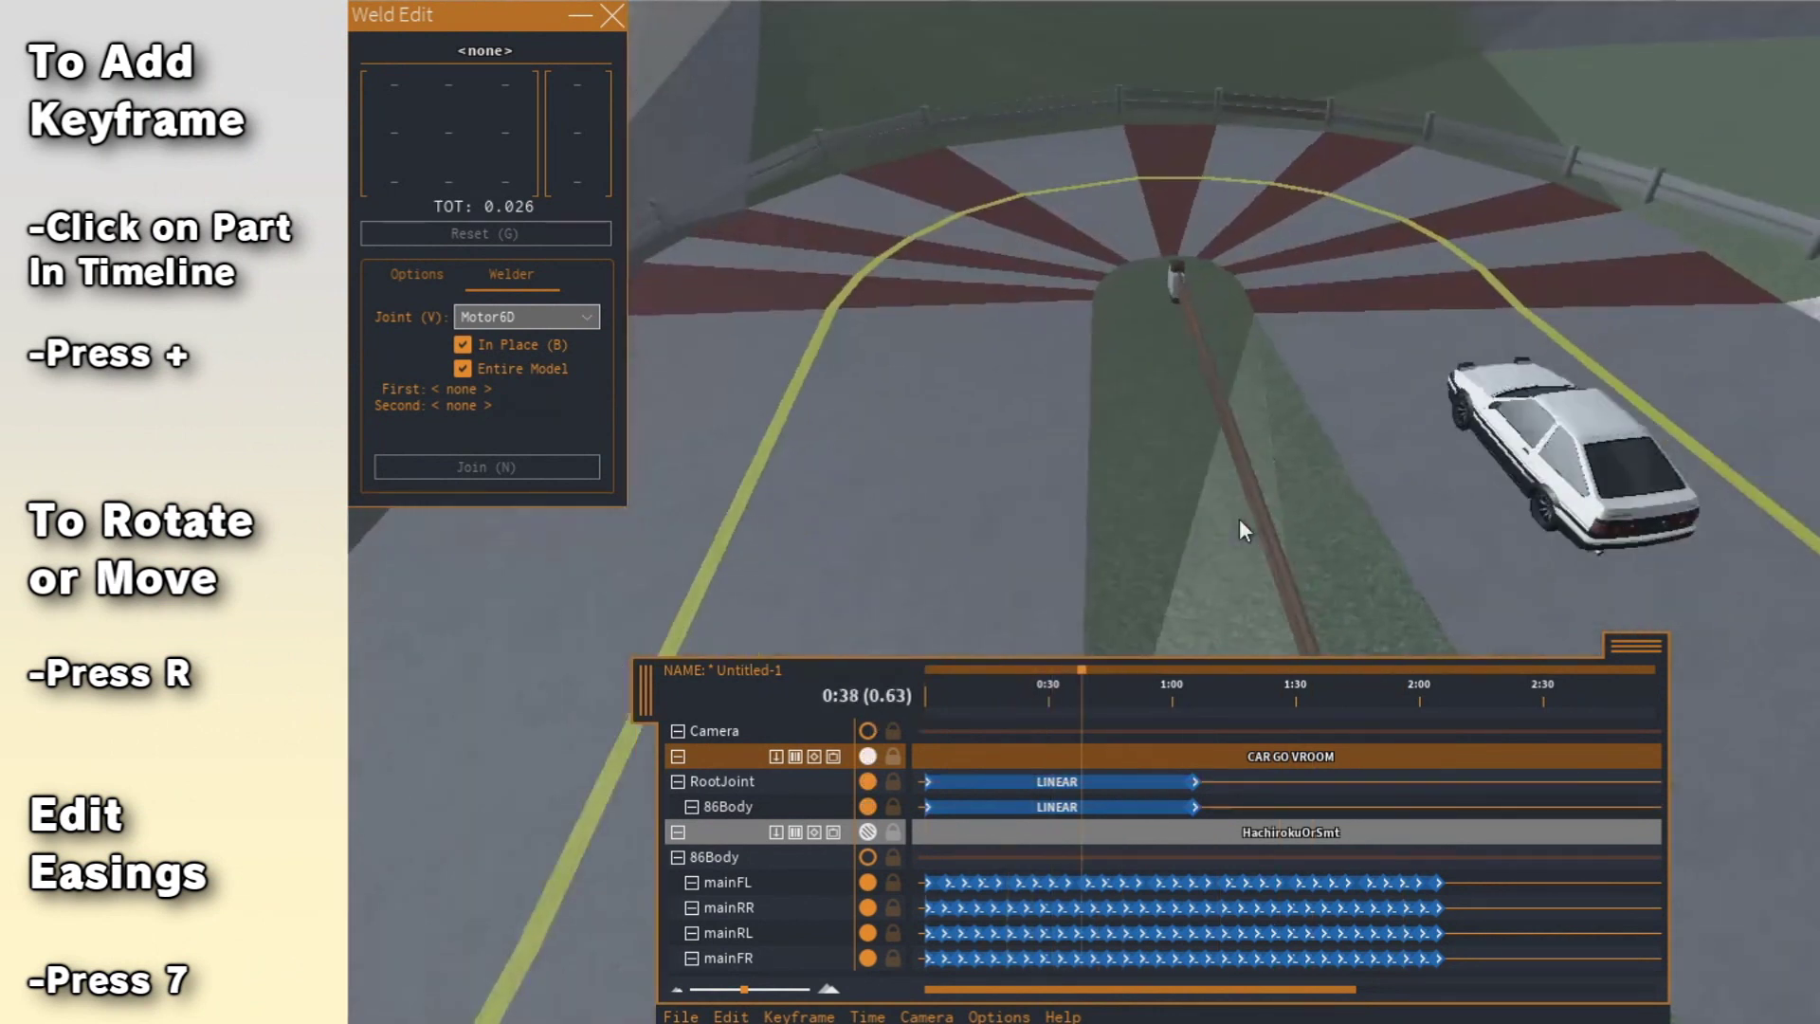
right_click_drag(1237, 530, 1236, 538)
left_click(1195, 699)
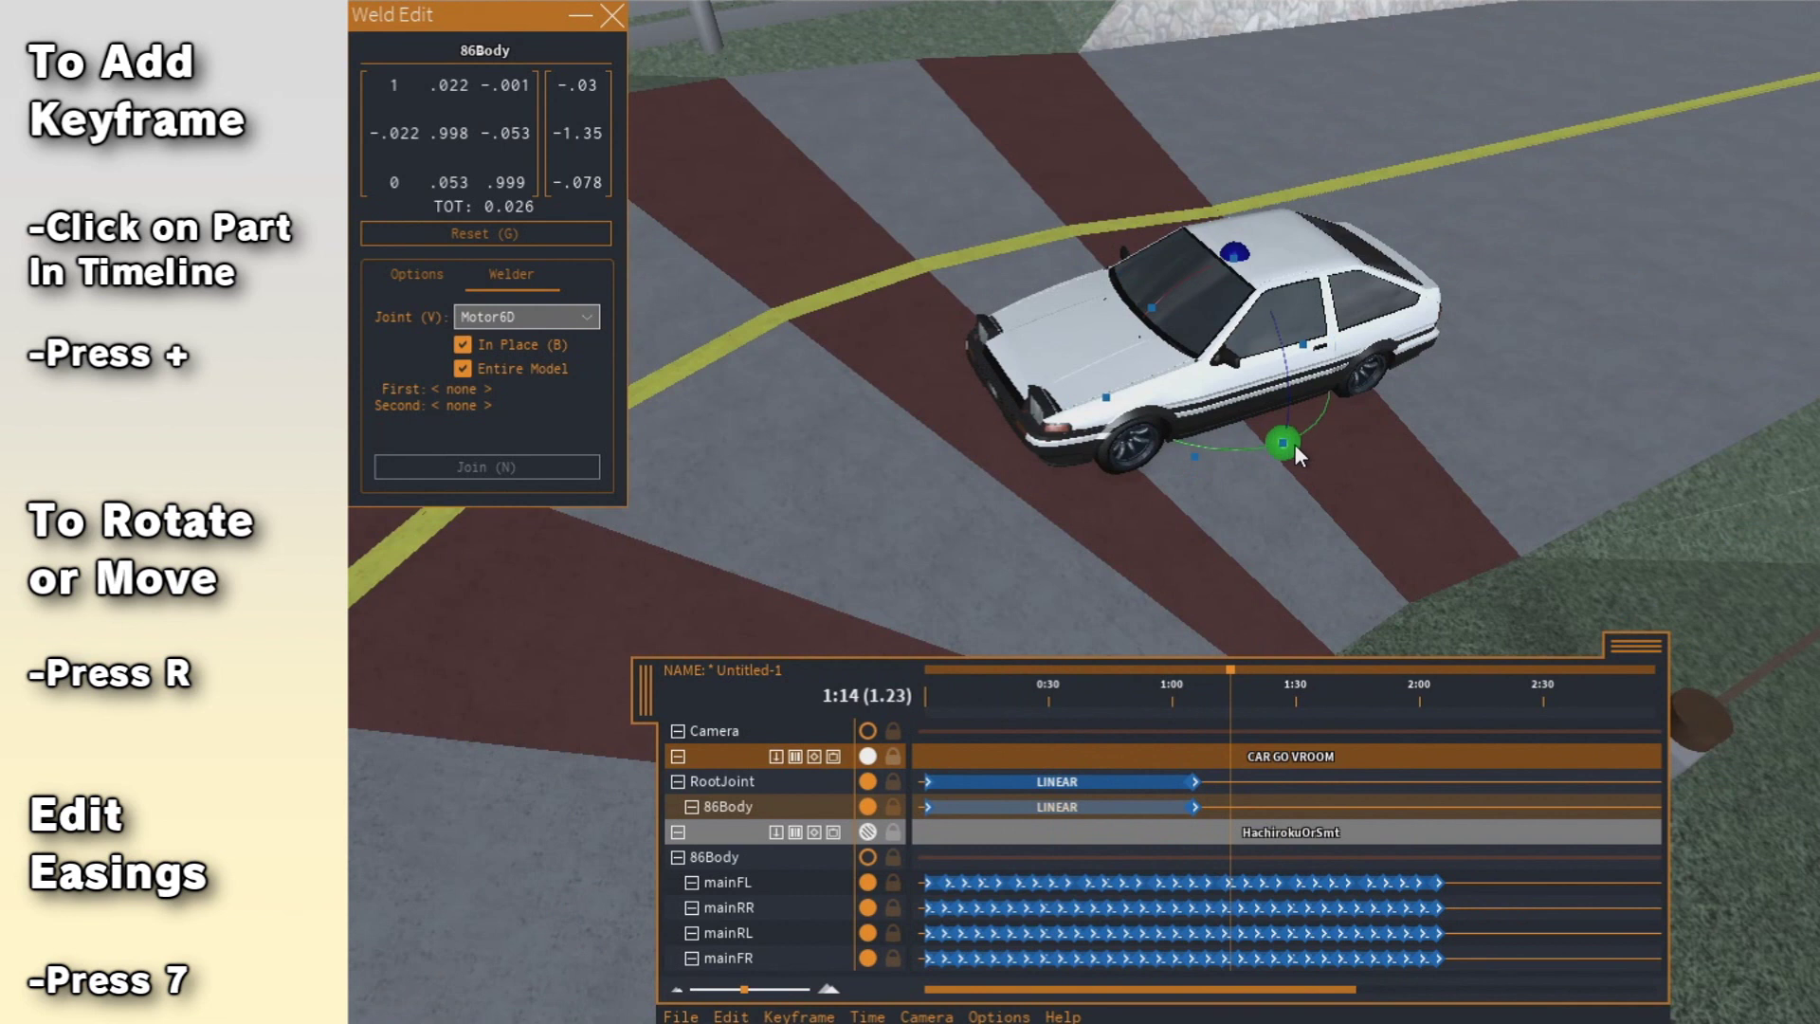
left_click_drag(1299, 456, 1325, 418)
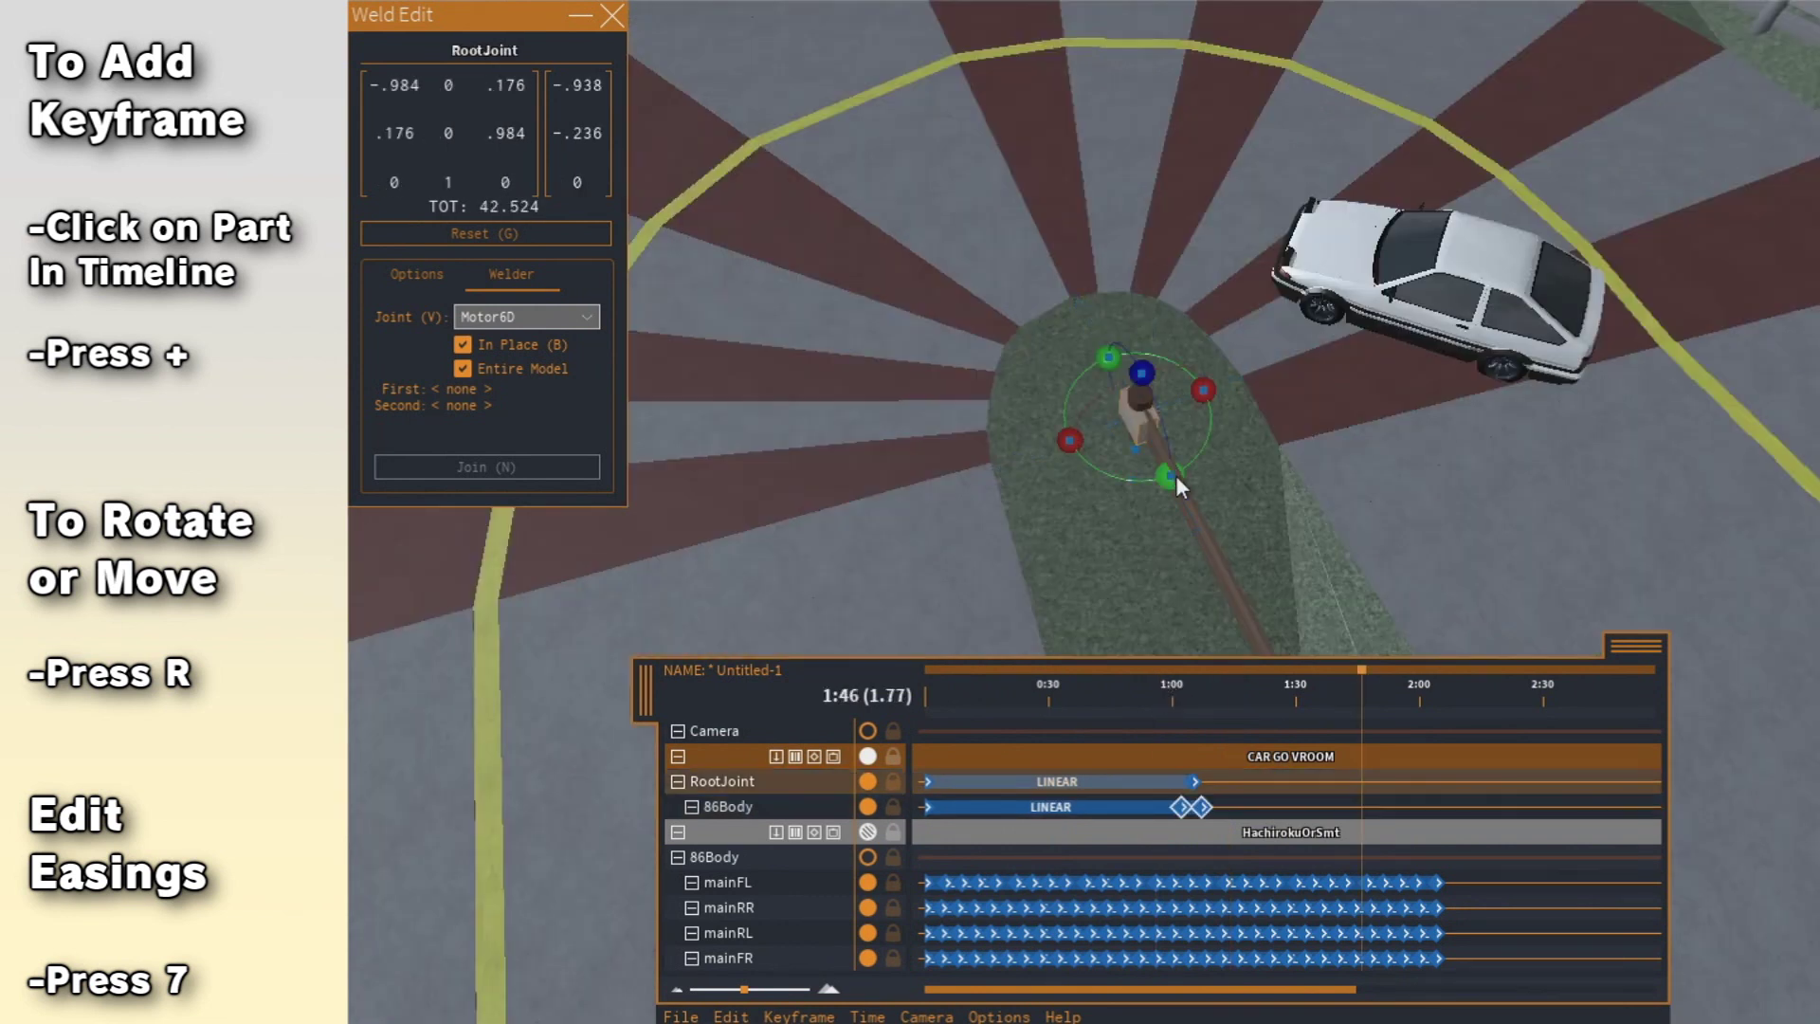
Try rotating the RootJoint about 165 degrees around the hairpin, and delete its keyframe near 2:02.
left_click_drag(1149, 293, 1109, 289)
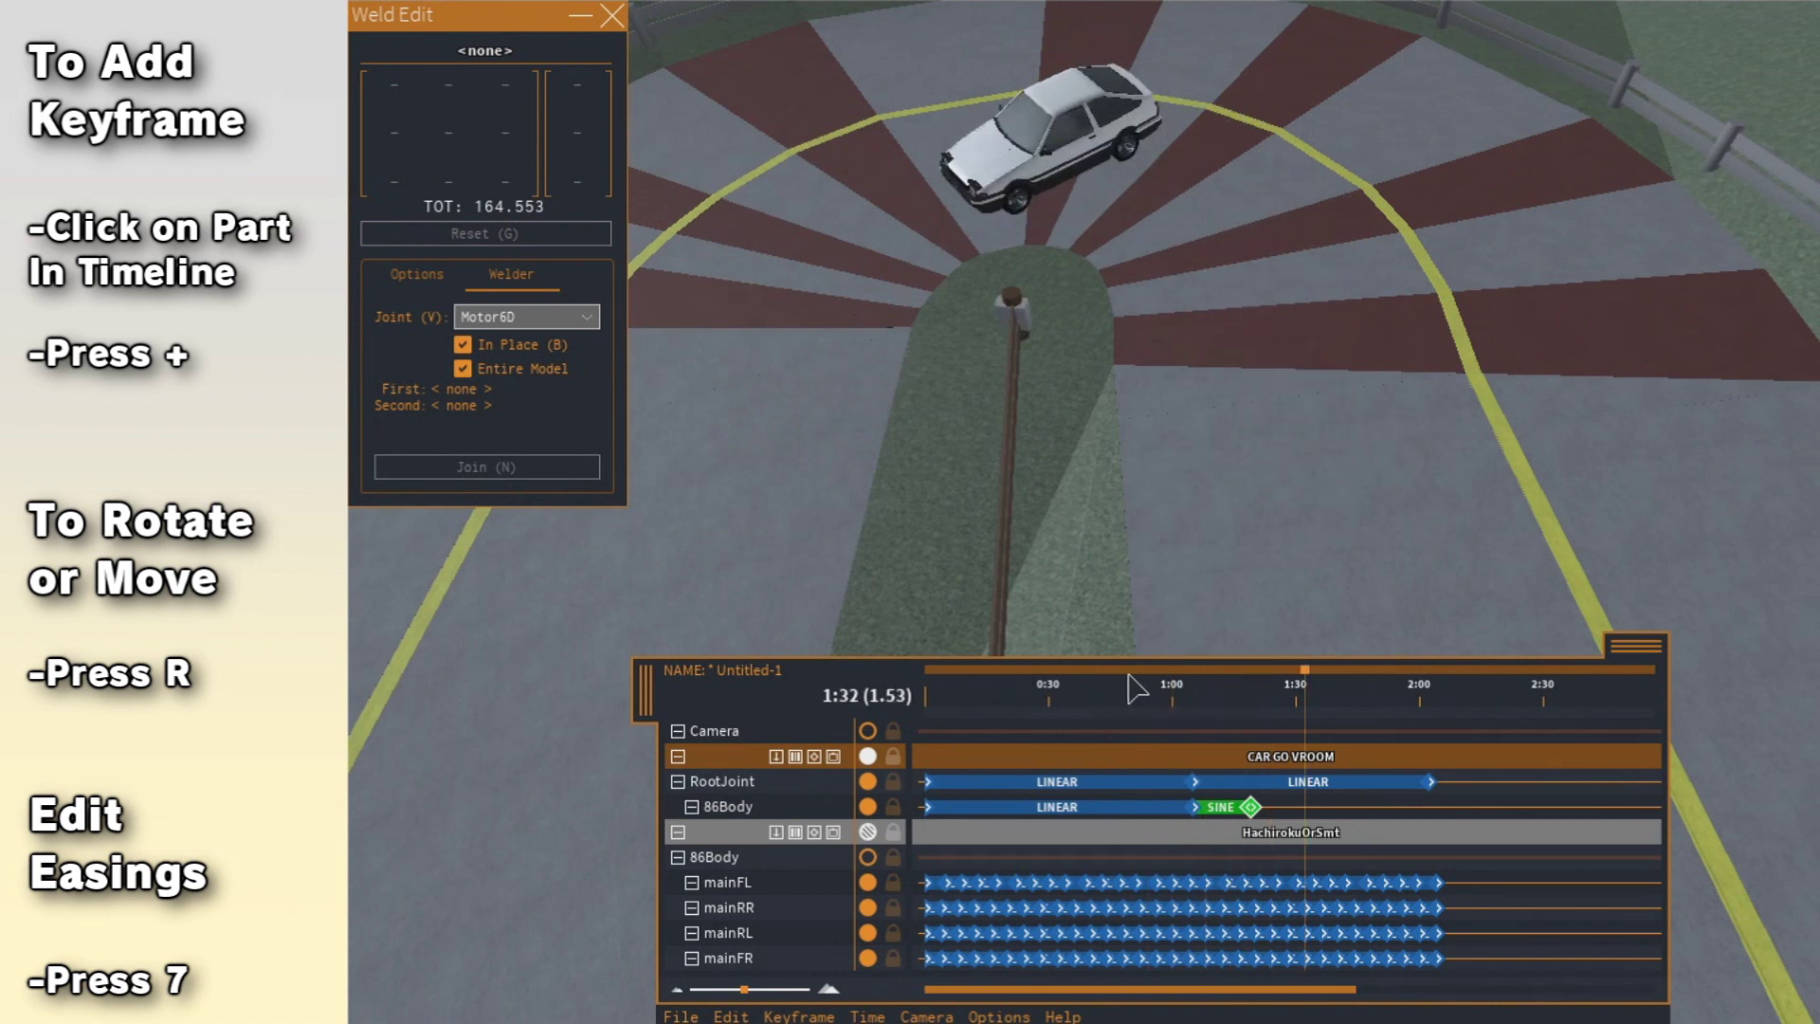
left_click_drag(1175, 682, 1427, 698)
left_click(1430, 780)
key("Delete")
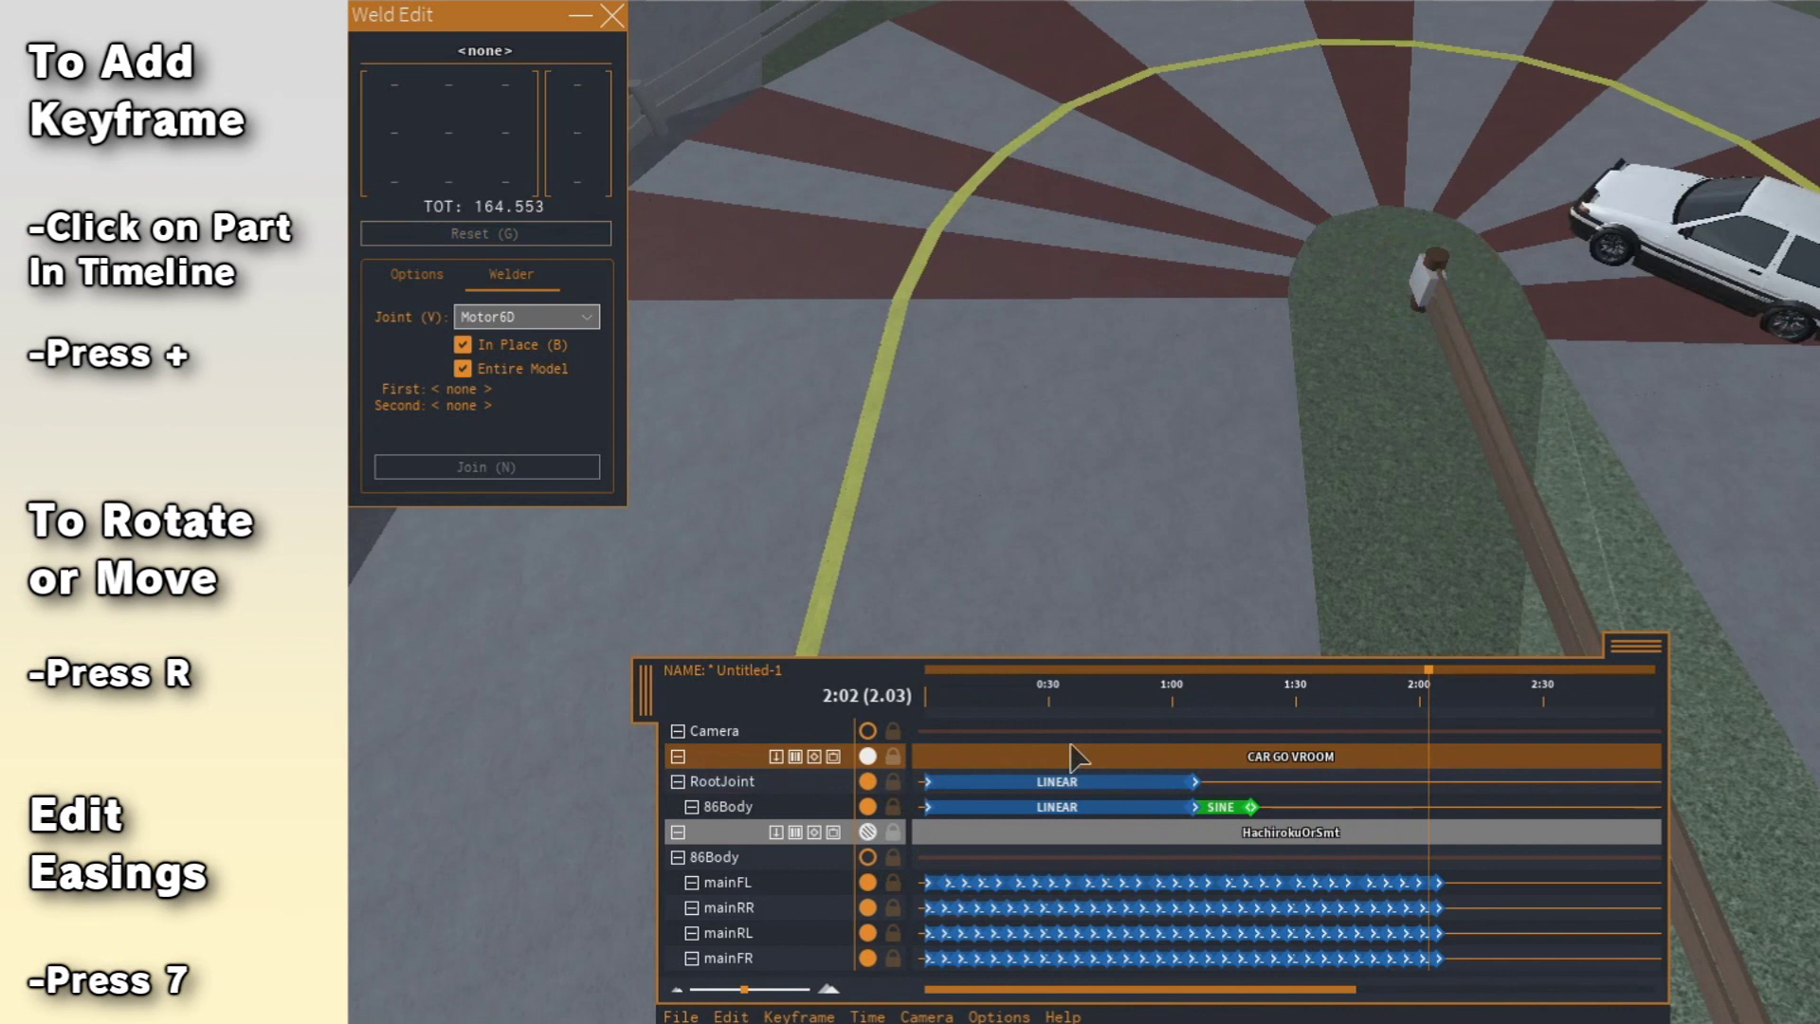
Add an 86Body keyframe at 1:59 and shift the car outward toward the yellow line.
left_click(779, 806)
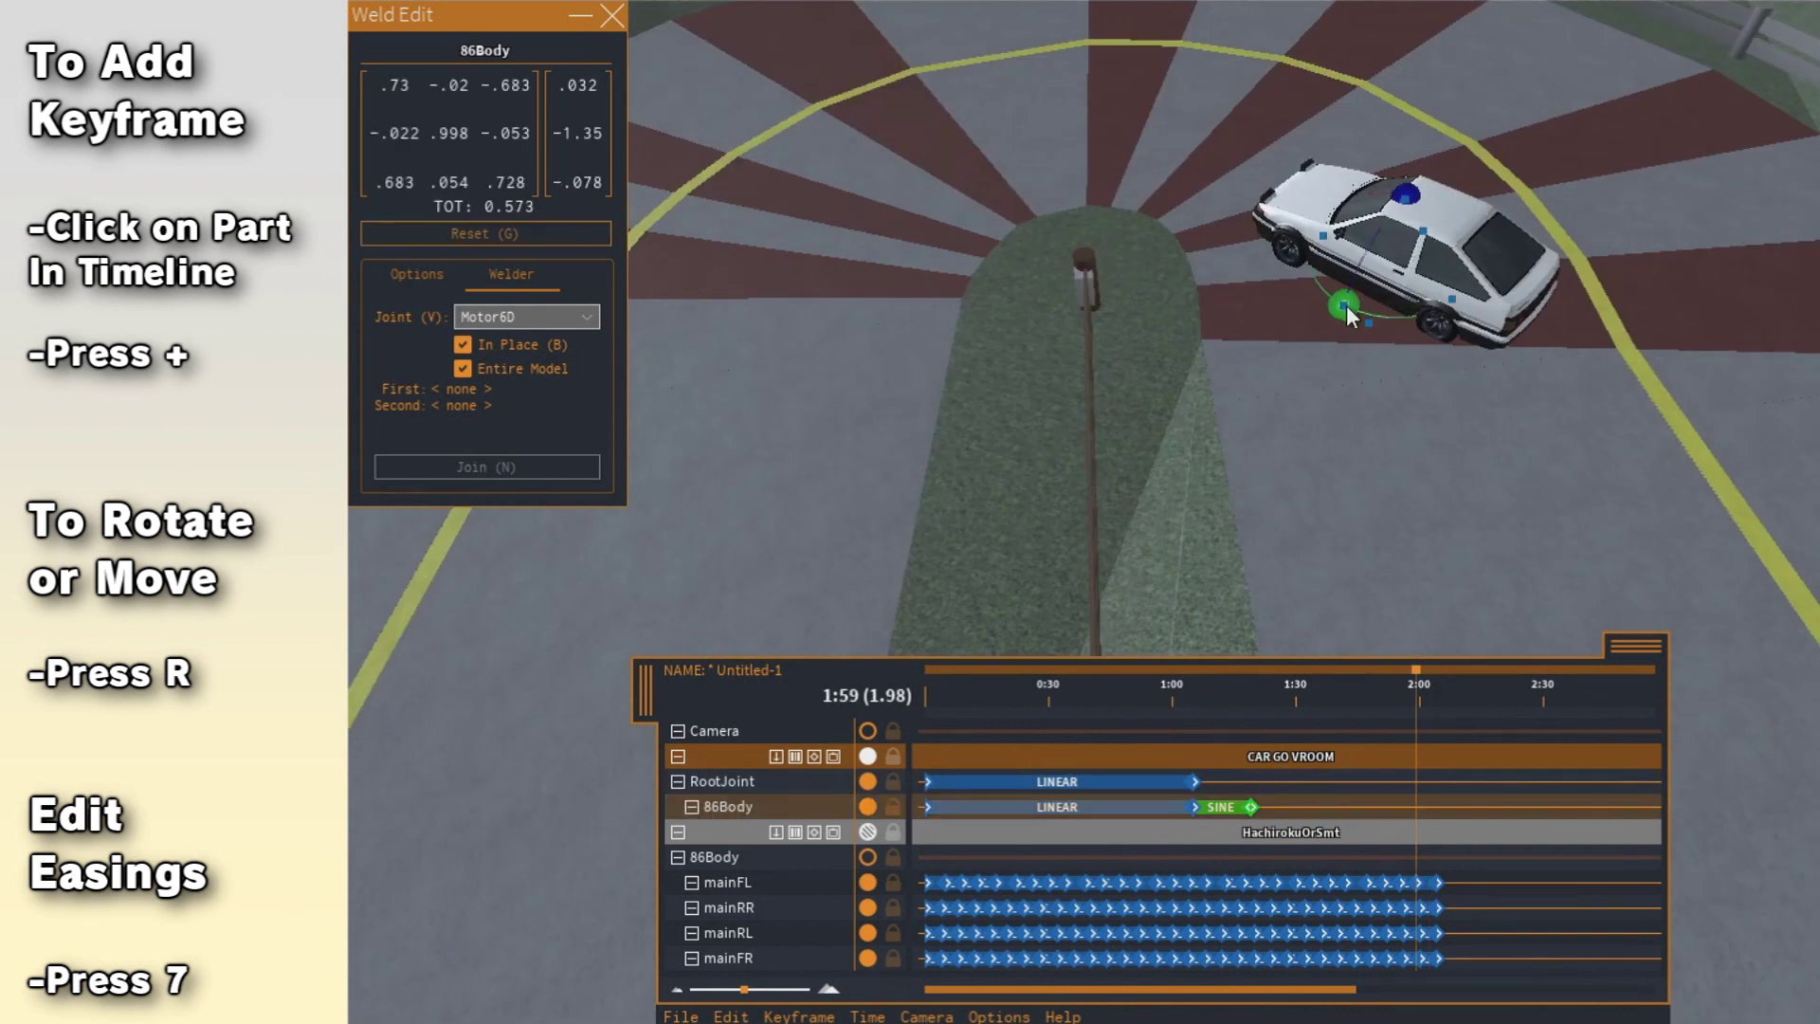
key("plus")
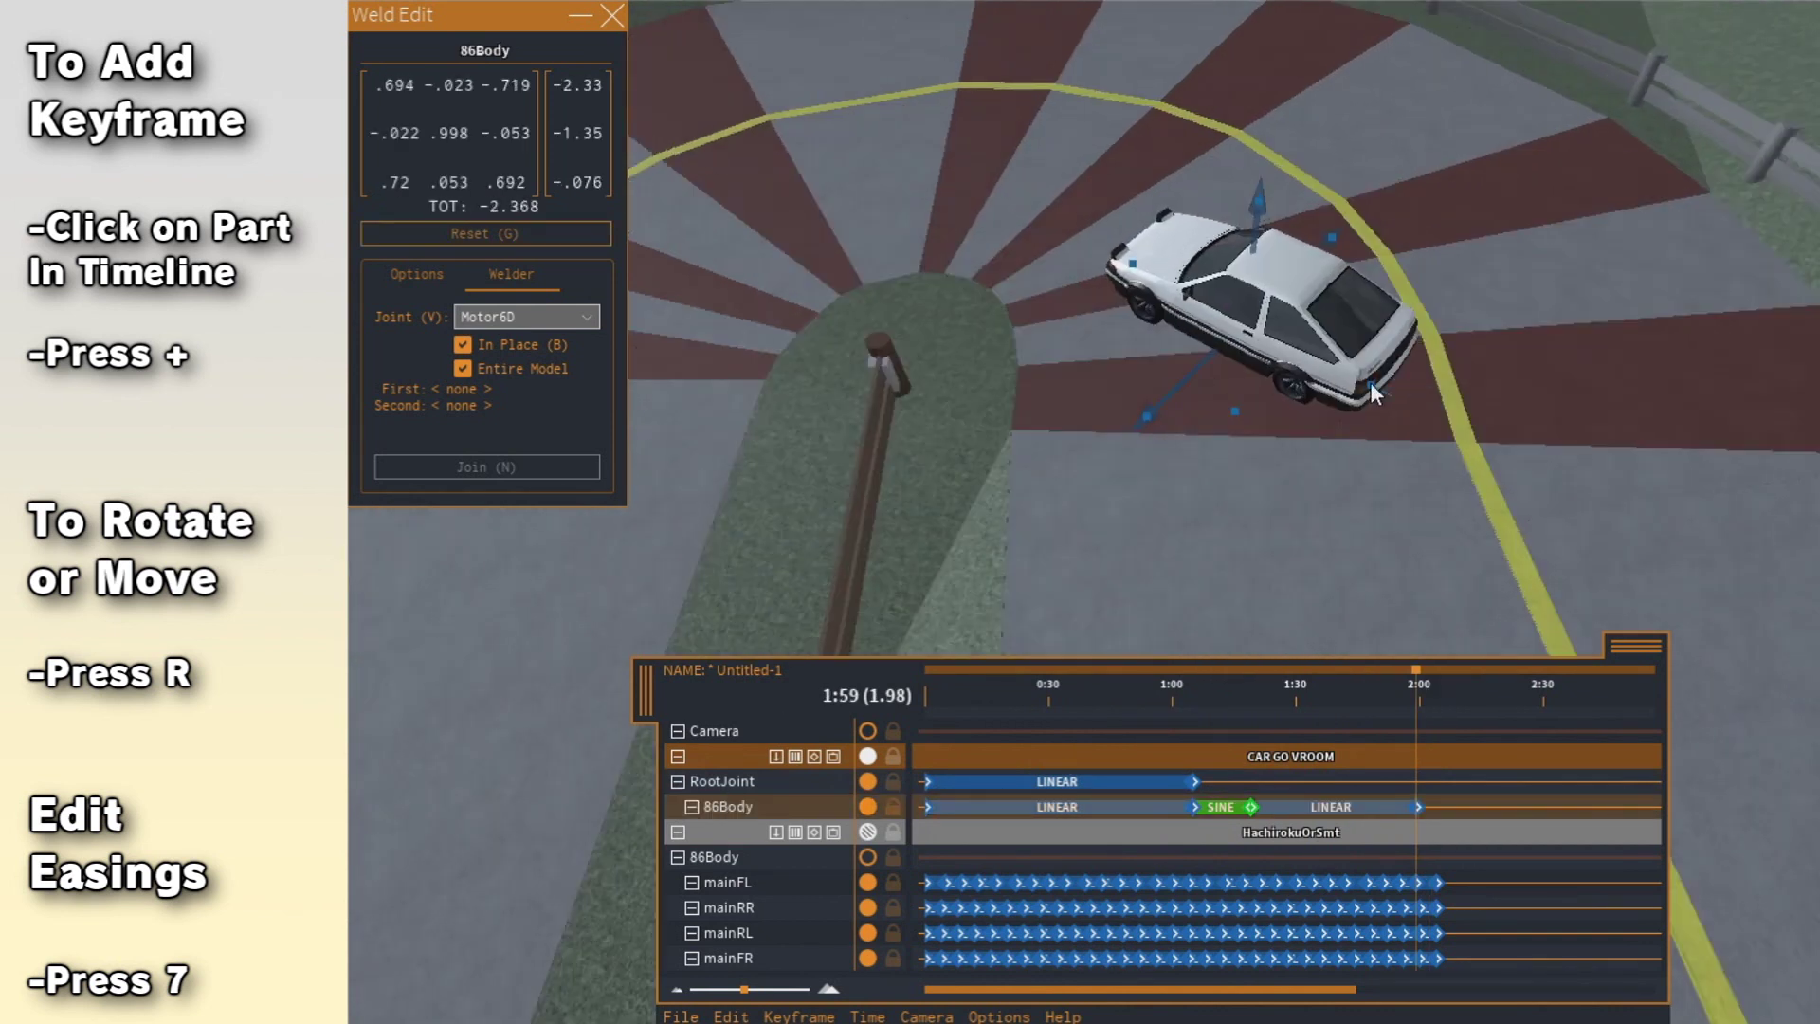
left_click_drag(1373, 387, 1419, 408)
left_click_drag(1189, 436, 1128, 447)
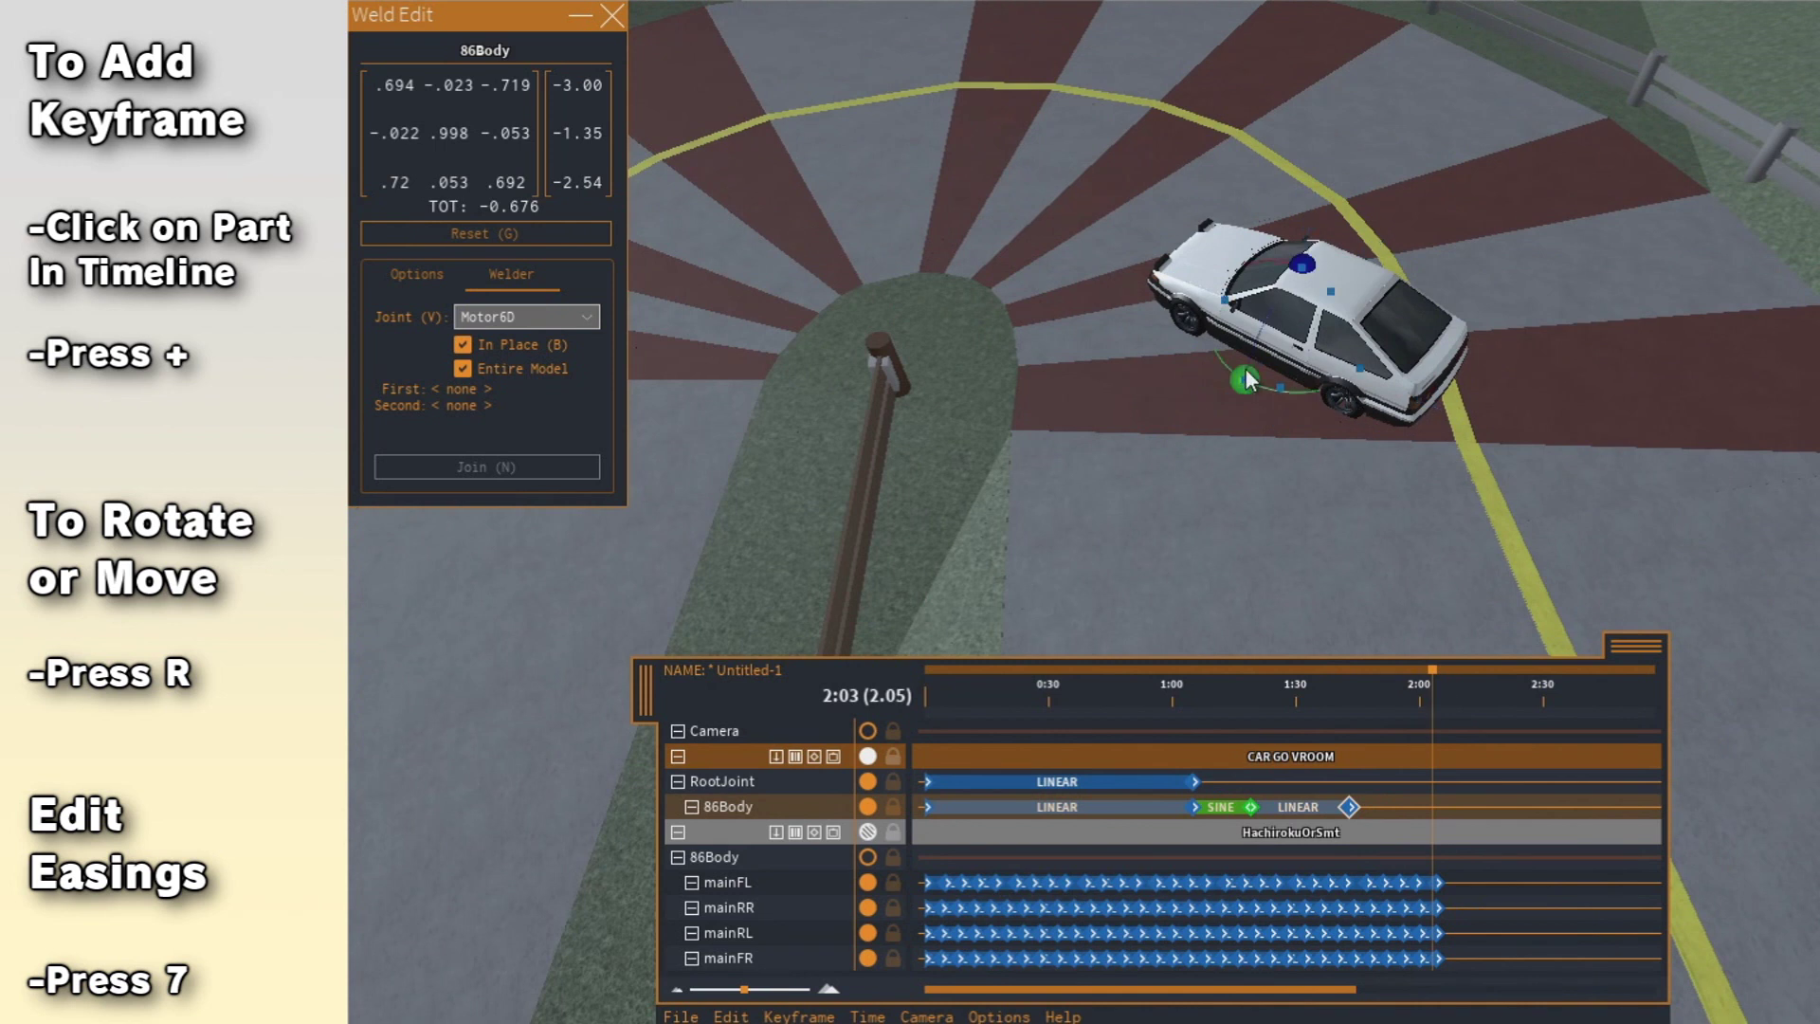
key("r")
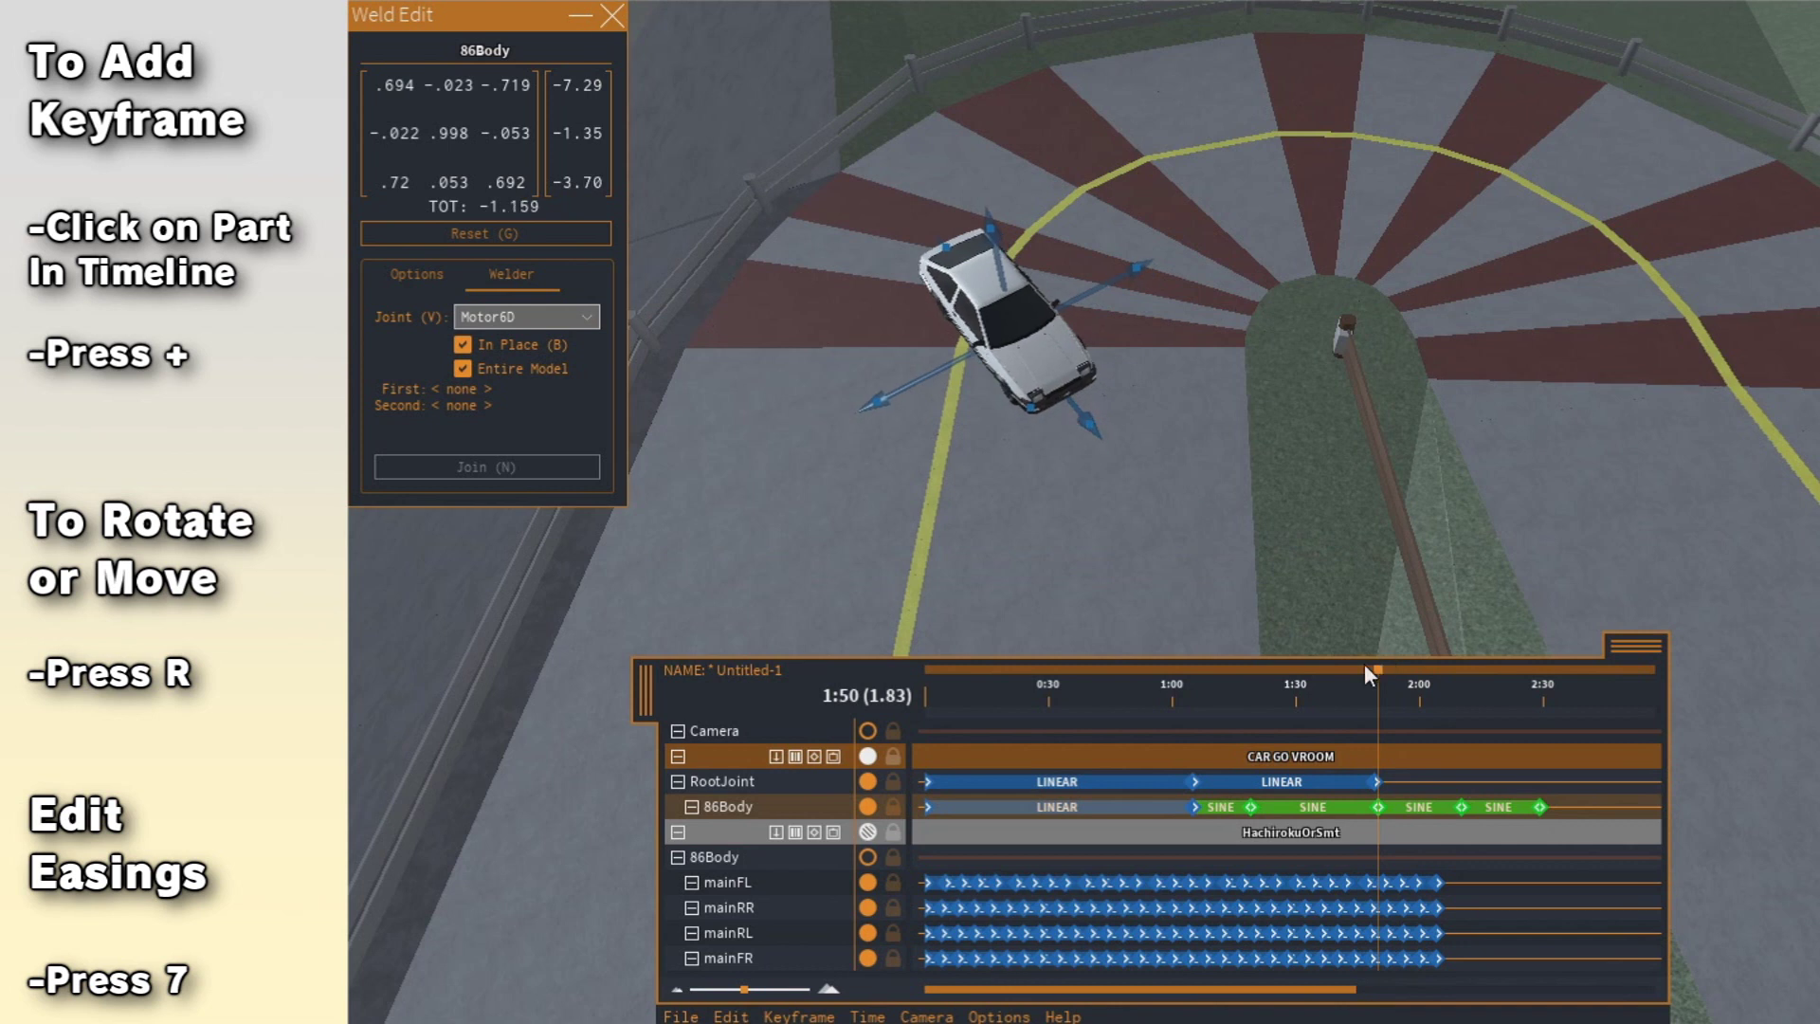
Rotate the RootJoint about 13.5 degrees at 1:50 and adjust the 86Body on its keyframe there.
left_click_drag(1368, 675, 1548, 711)
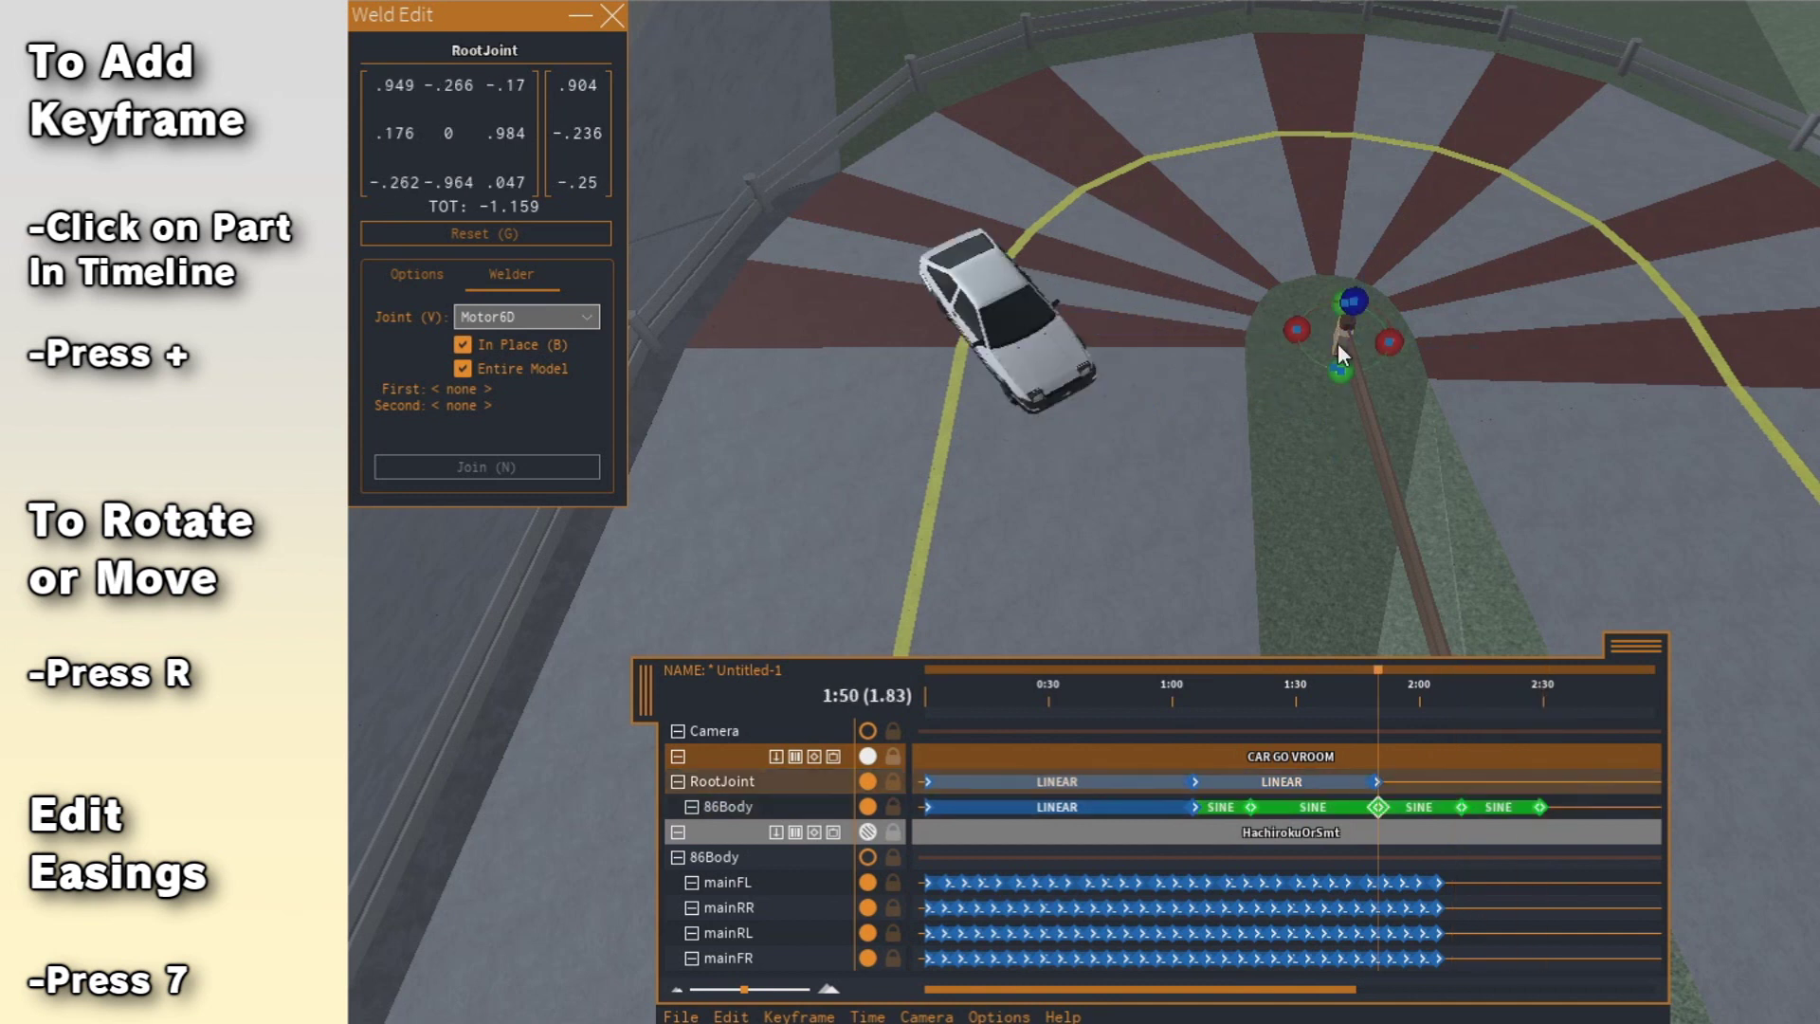
key("d")
left_click_drag(1262, 376, 1272, 378)
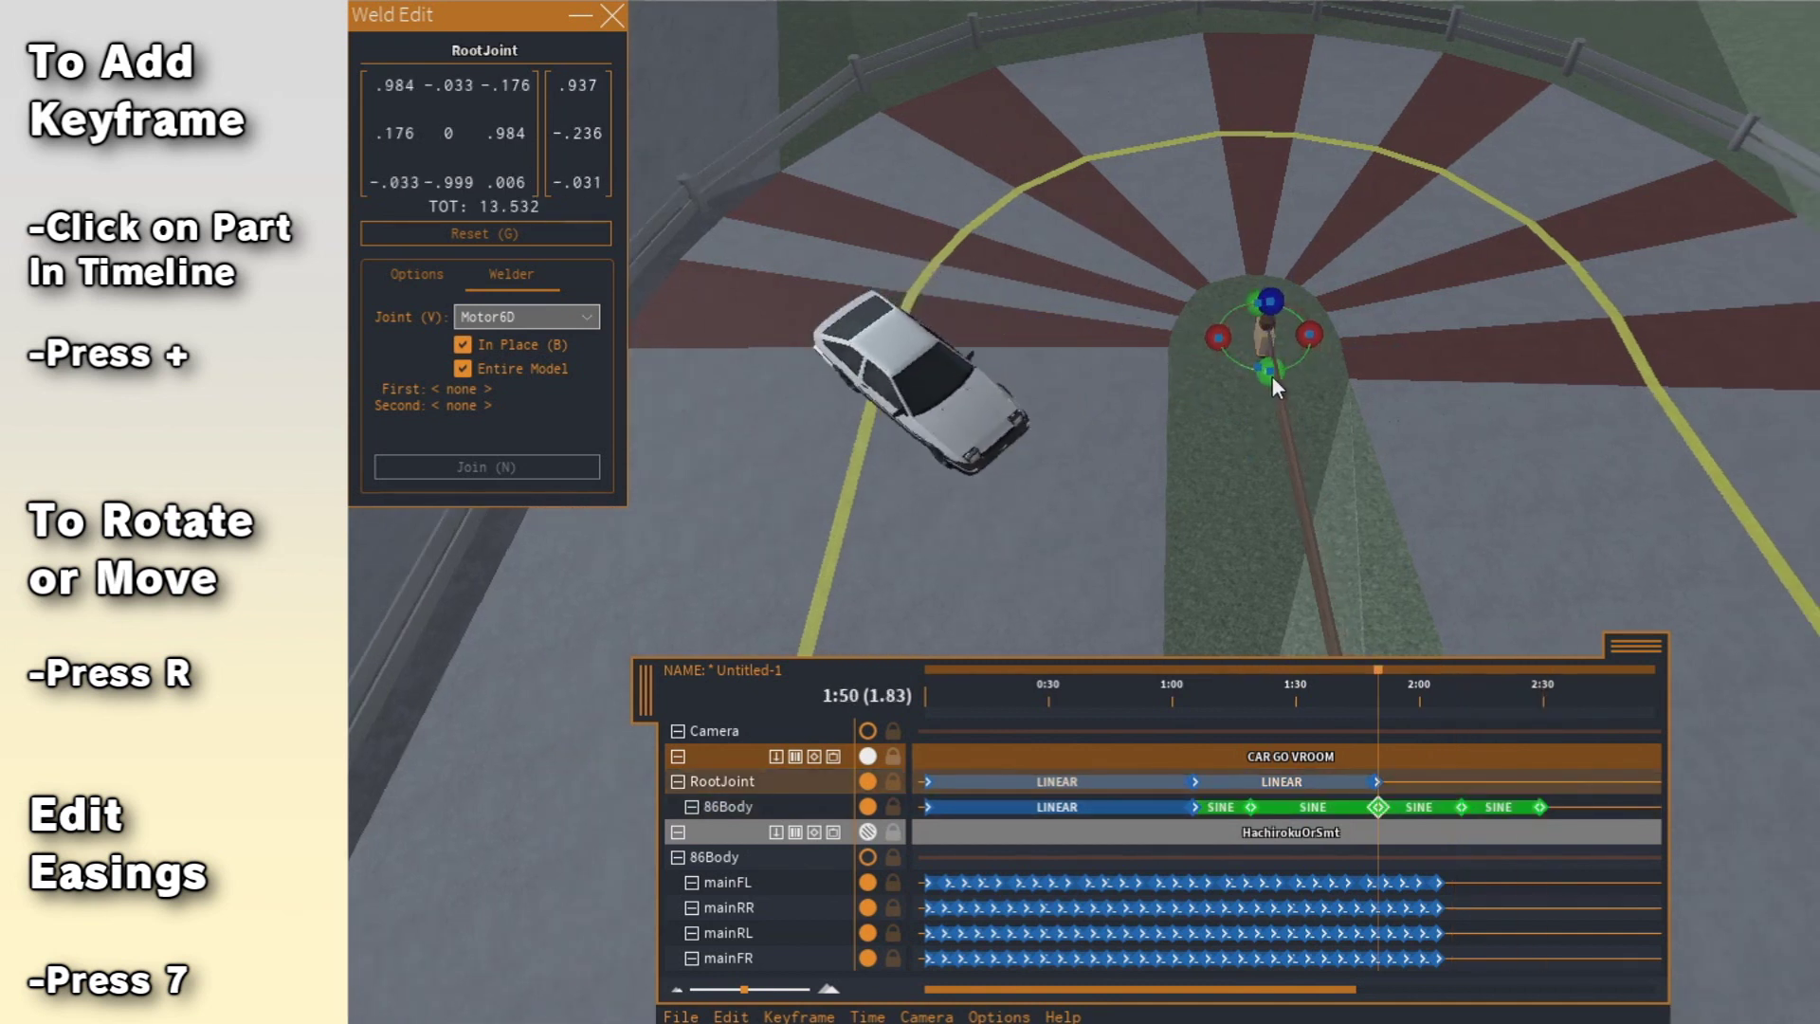
left_click(1381, 808)
left_click_drag(977, 358, 1003, 379)
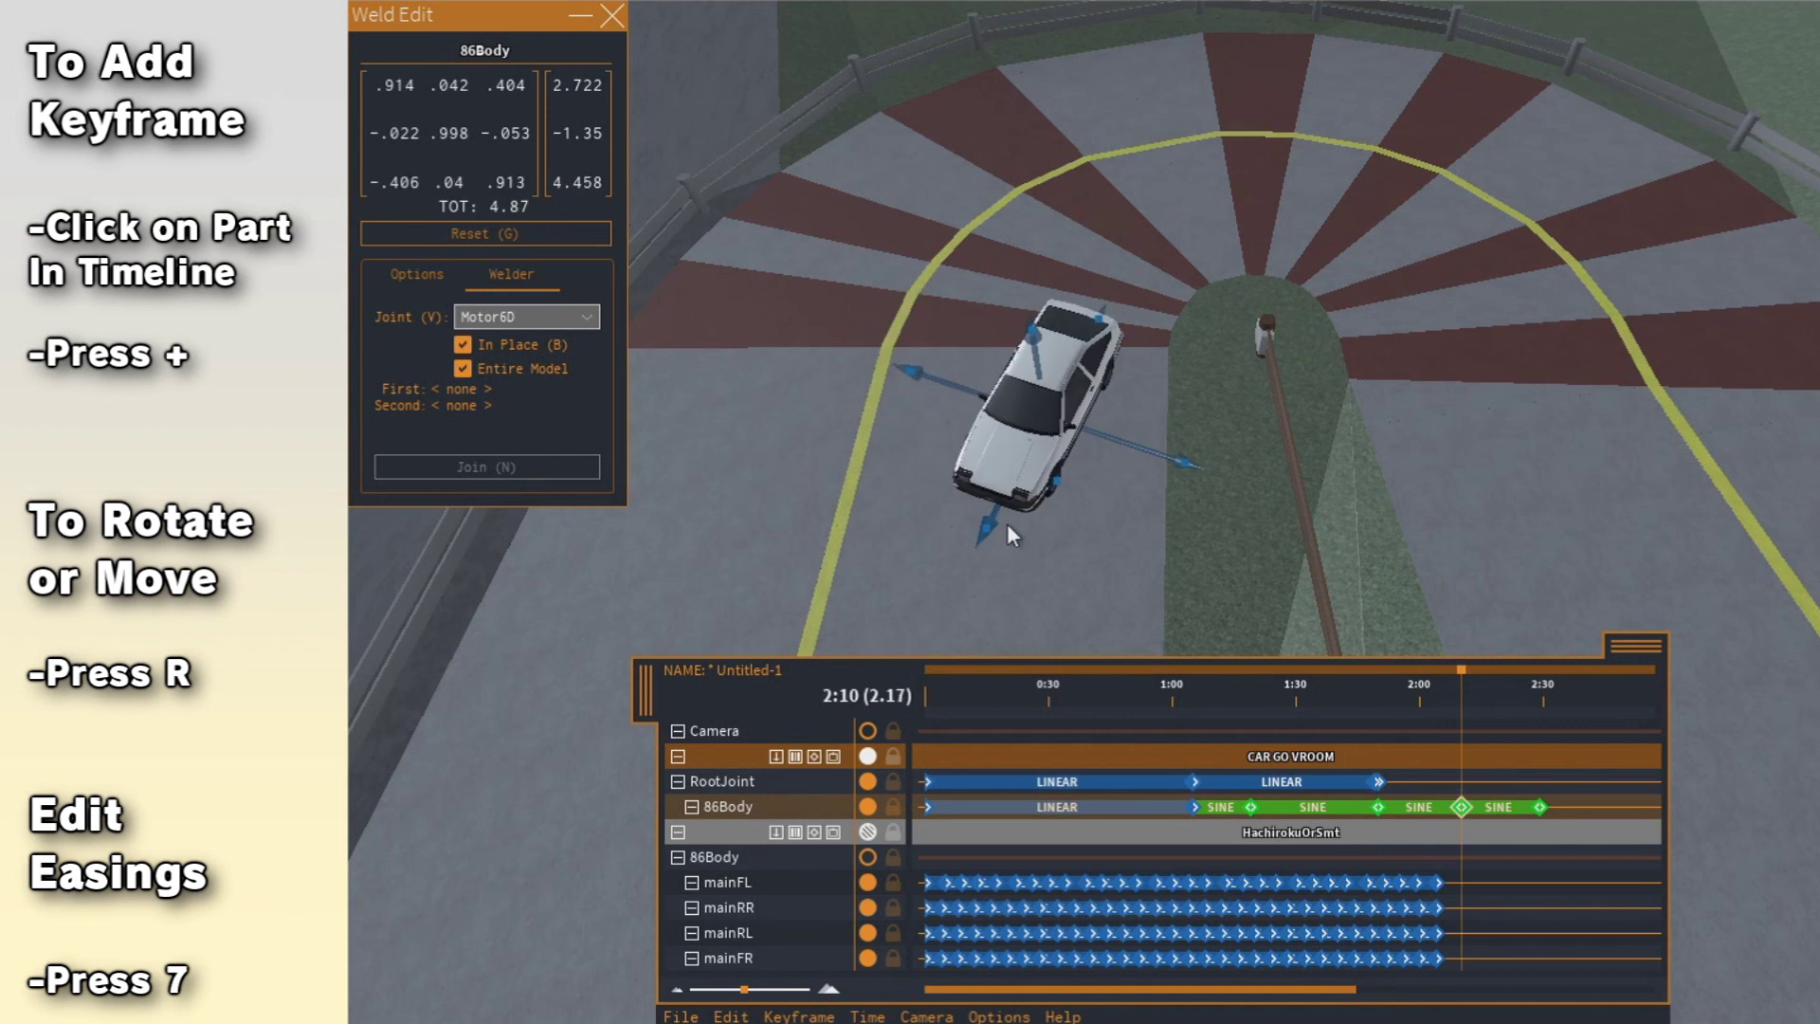
Adjust the 86Body on its keyframes at 2:10 and 2:29 to carry the car out of the hairpin.
left_click_drag(1003, 528, 1180, 464)
left_click_drag(1451, 691, 1531, 695)
left_click_drag(1088, 350, 1048, 355)
Move the RootJoint about 67 units along the straight at 2:29 so the car drives away from the hairpin.
left_click(1128, 782)
left_click_drag(1280, 402, 1316, 481)
key("s")
right_click_drag(1316, 481, 1316, 481)
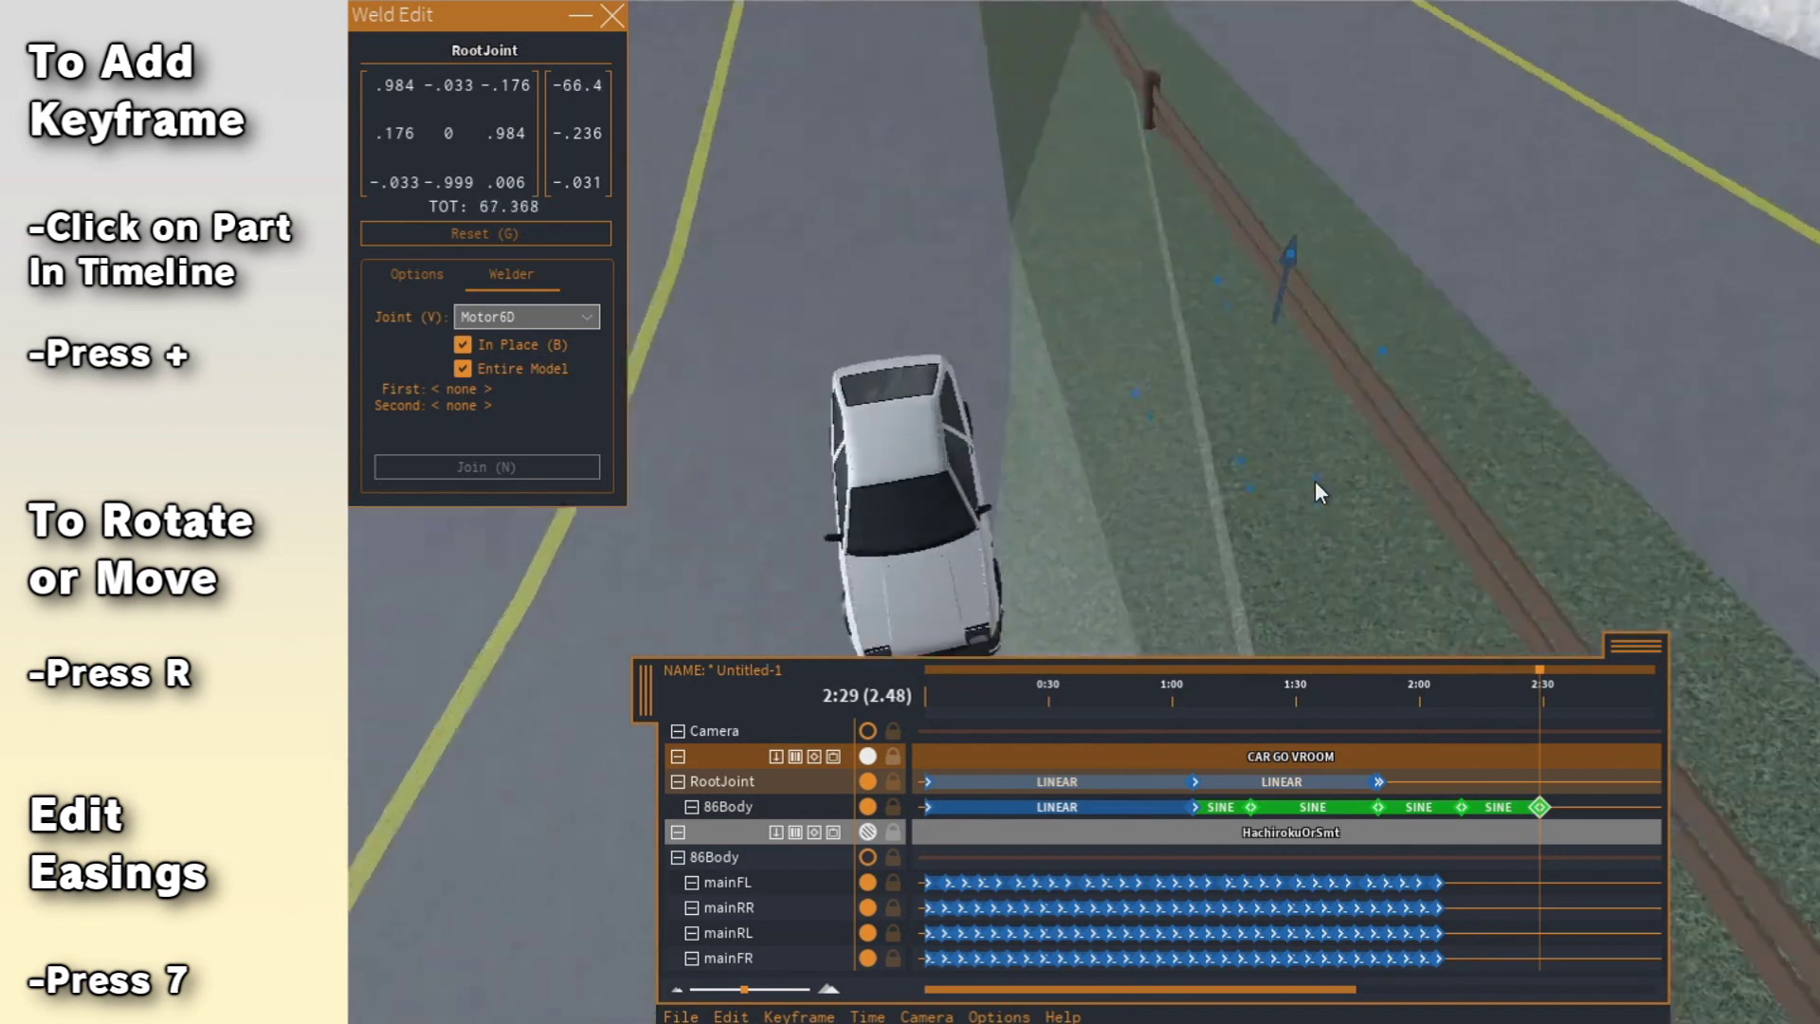
left_click_drag(1316, 481, 1316, 480)
right_click_drag(1316, 481, 1316, 481)
left_click_drag(1316, 481, 1327, 413)
key("r")
mouse_move(1328, 414)
right_mouse_down()
mouse_move(1363, 408)
mouse_move(1316, 418)
right_mouse_up()
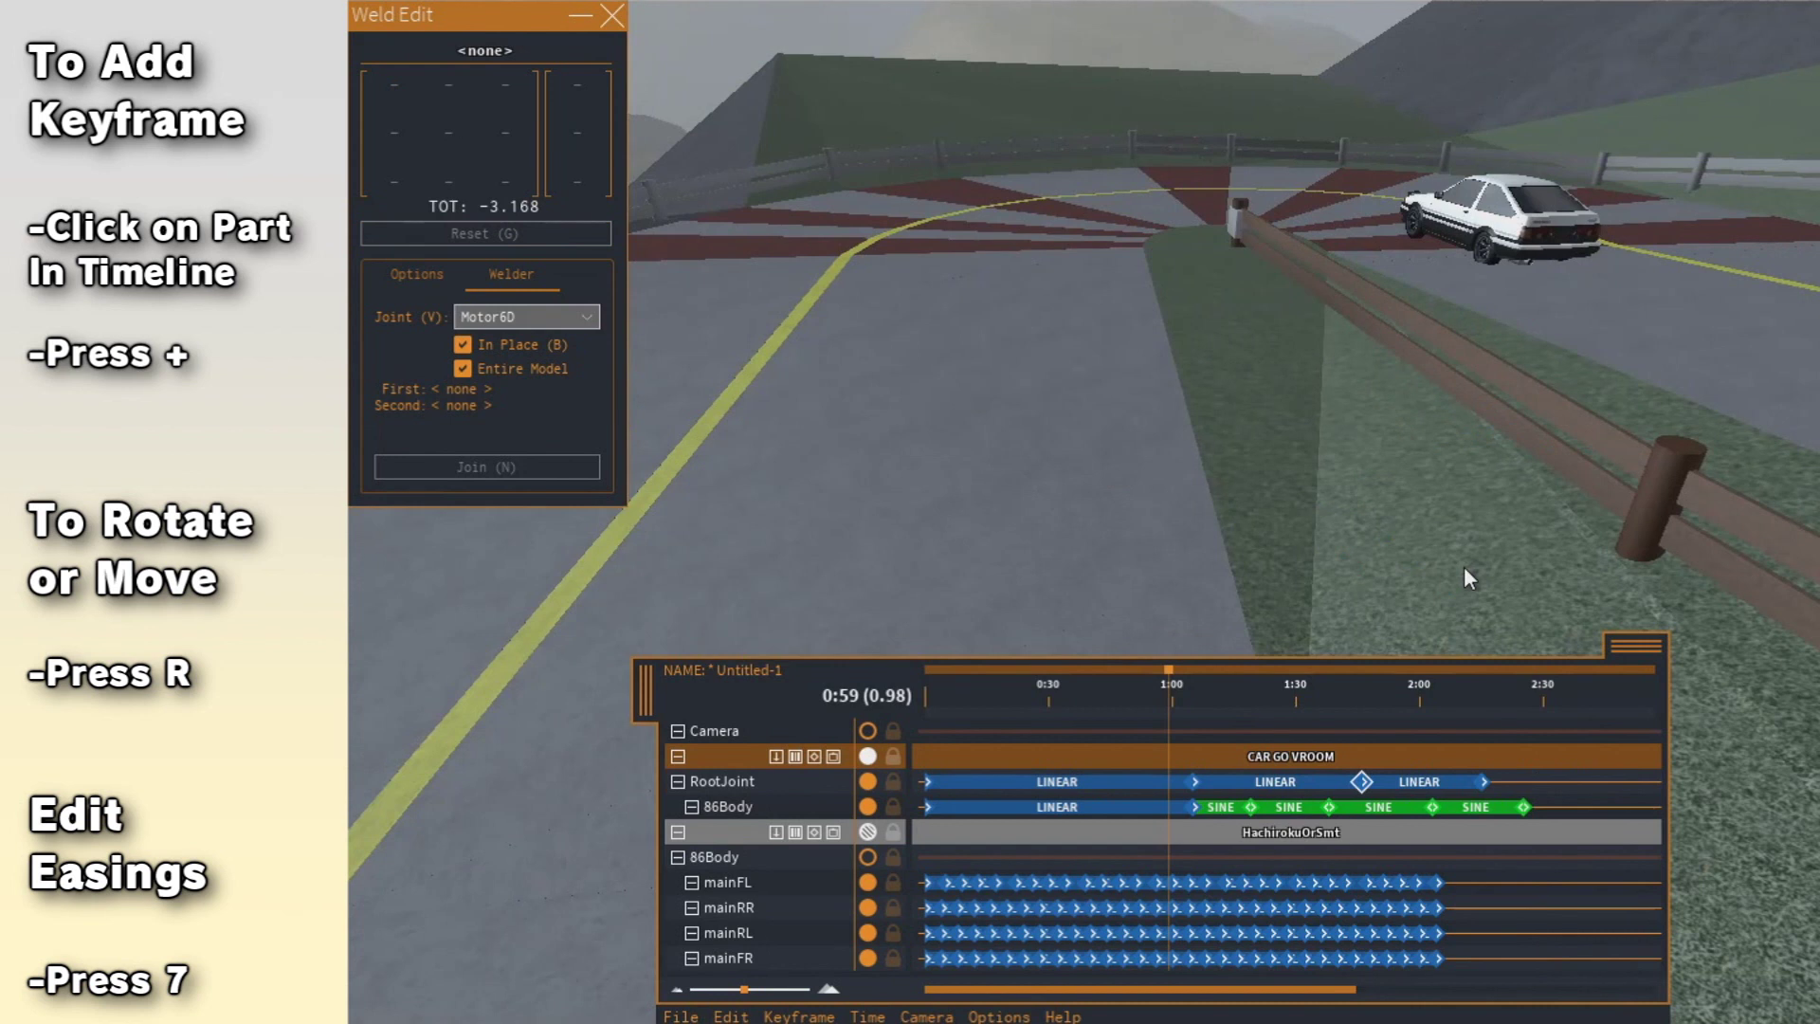
right_click_drag(1464, 566, 1464, 566)
right_click_drag(1366, 774, 1366, 773)
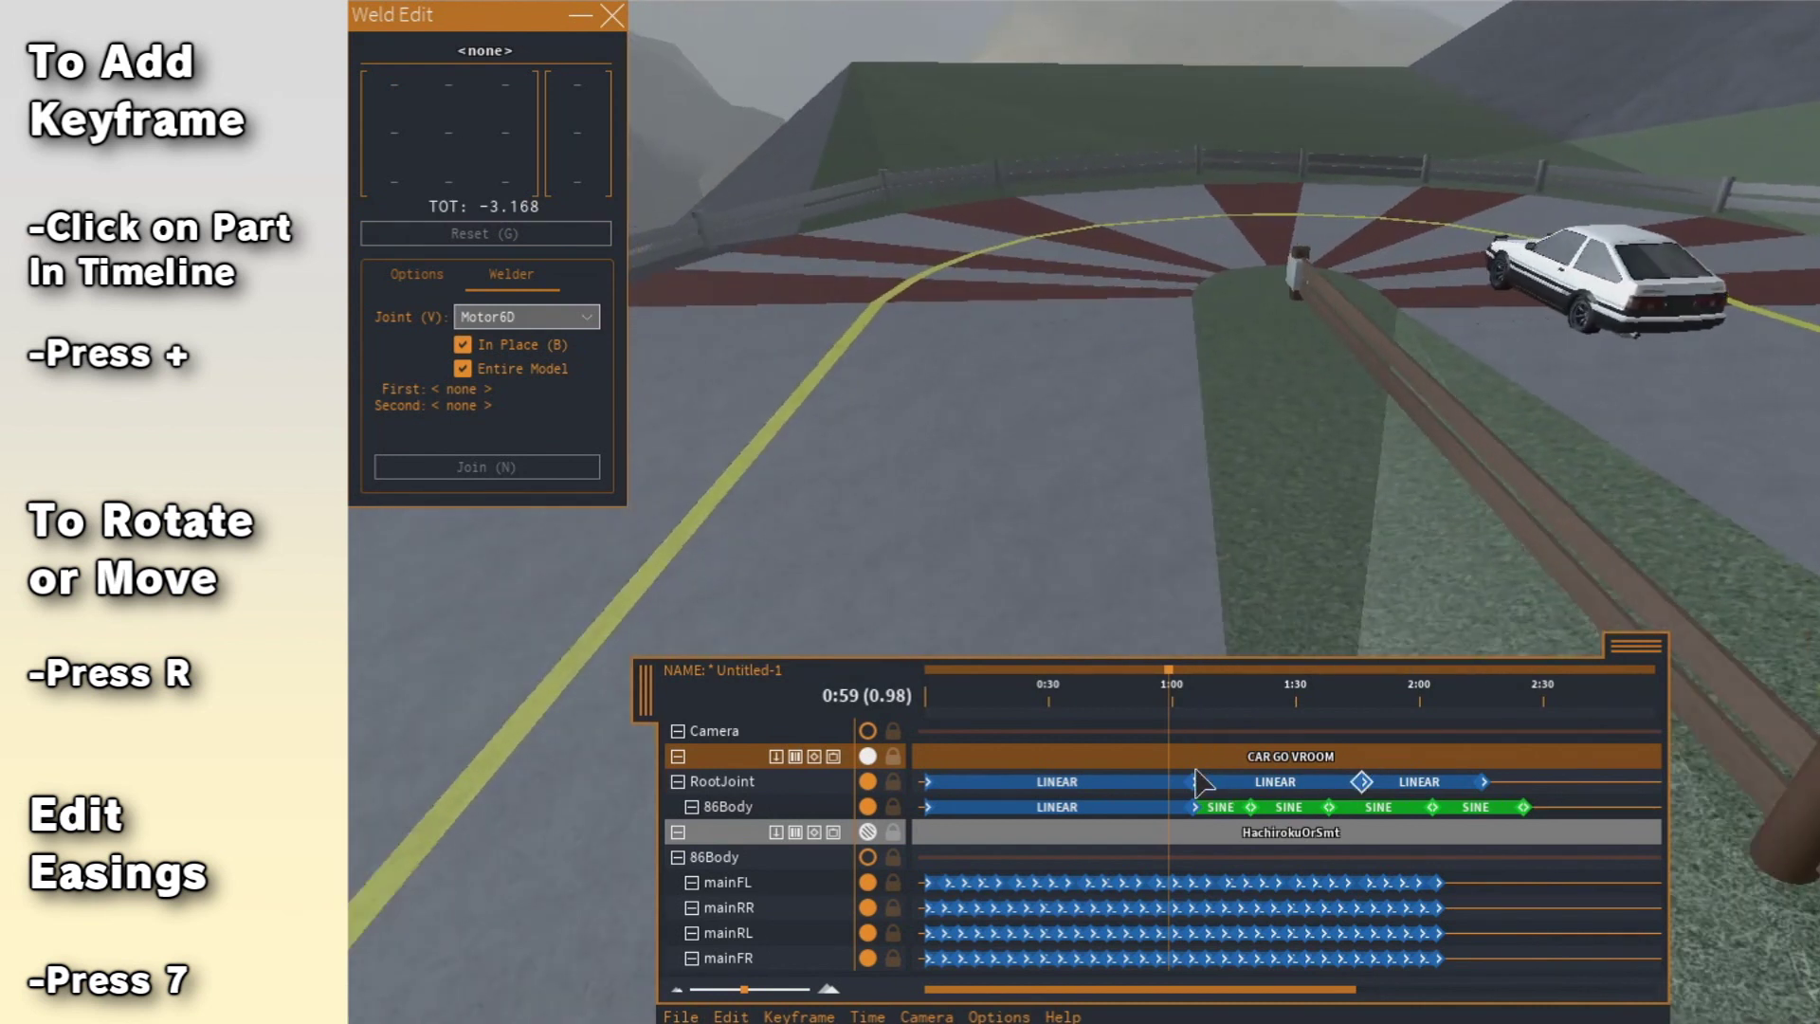
Move the RootJoint about 2.5 units on its keyframe at 1:46 and play back the hairpin section.
left_click(1362, 790)
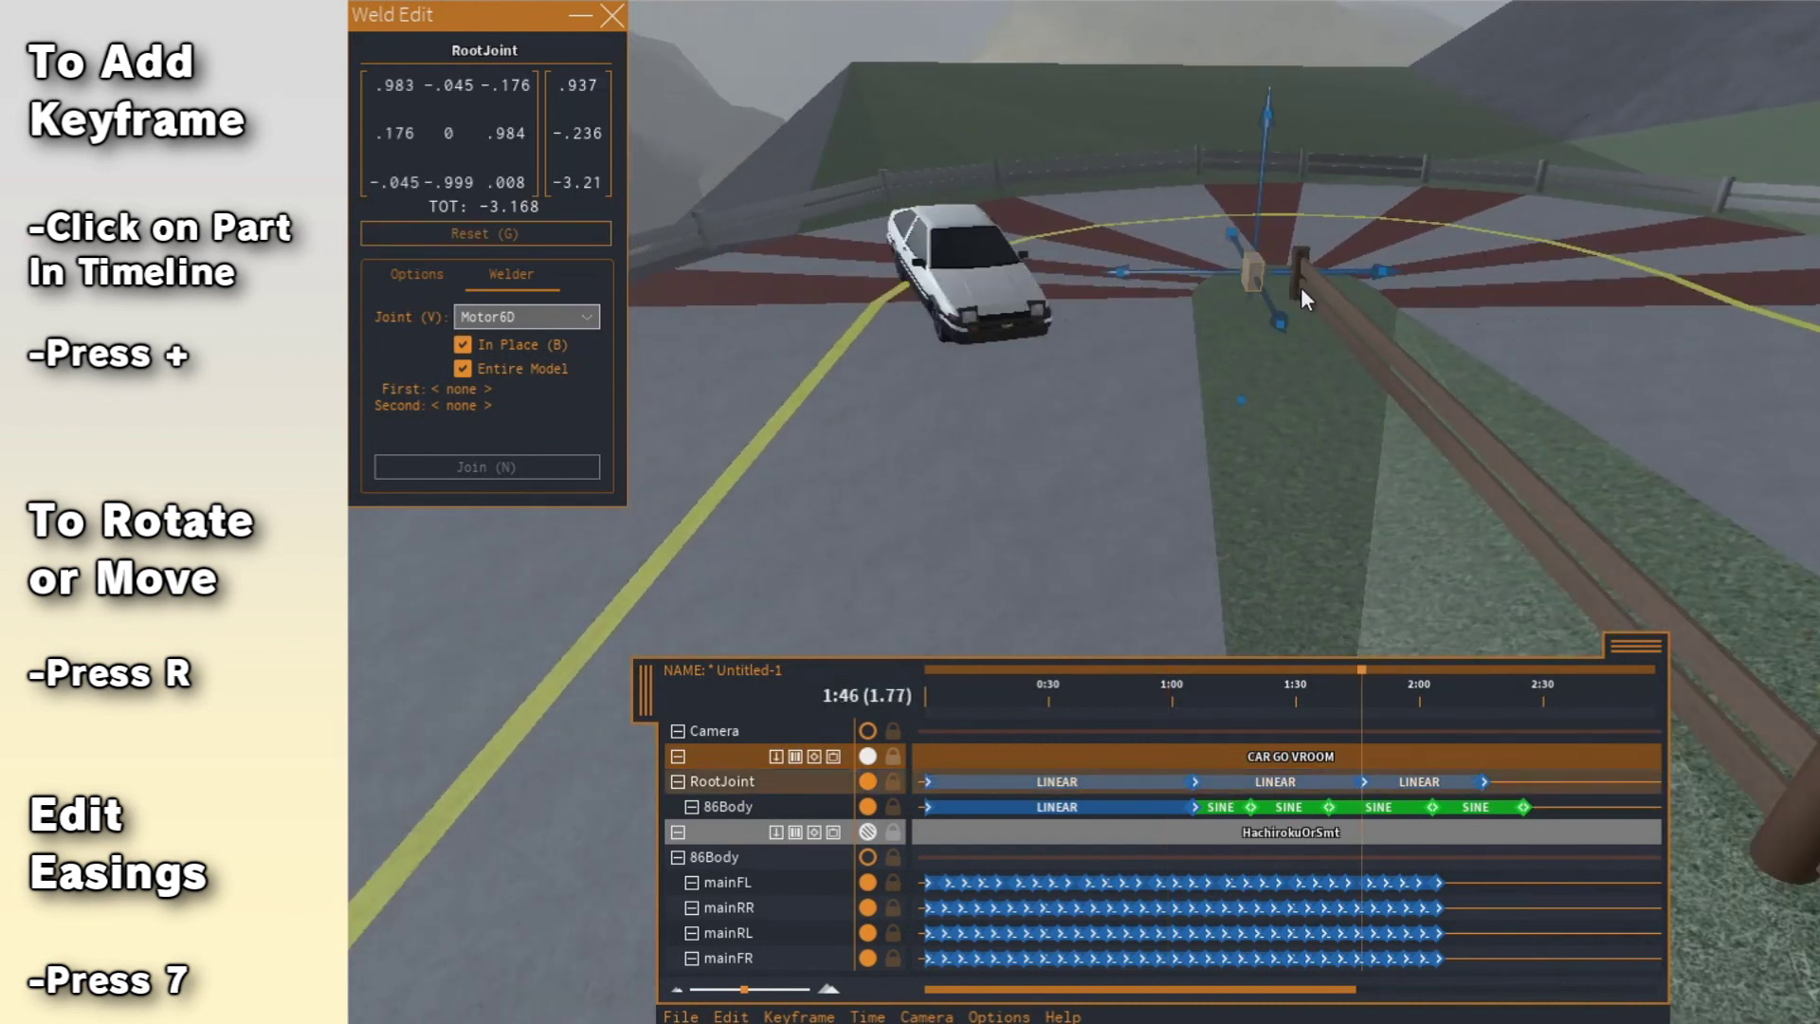
left_click(1168, 697)
key("space")
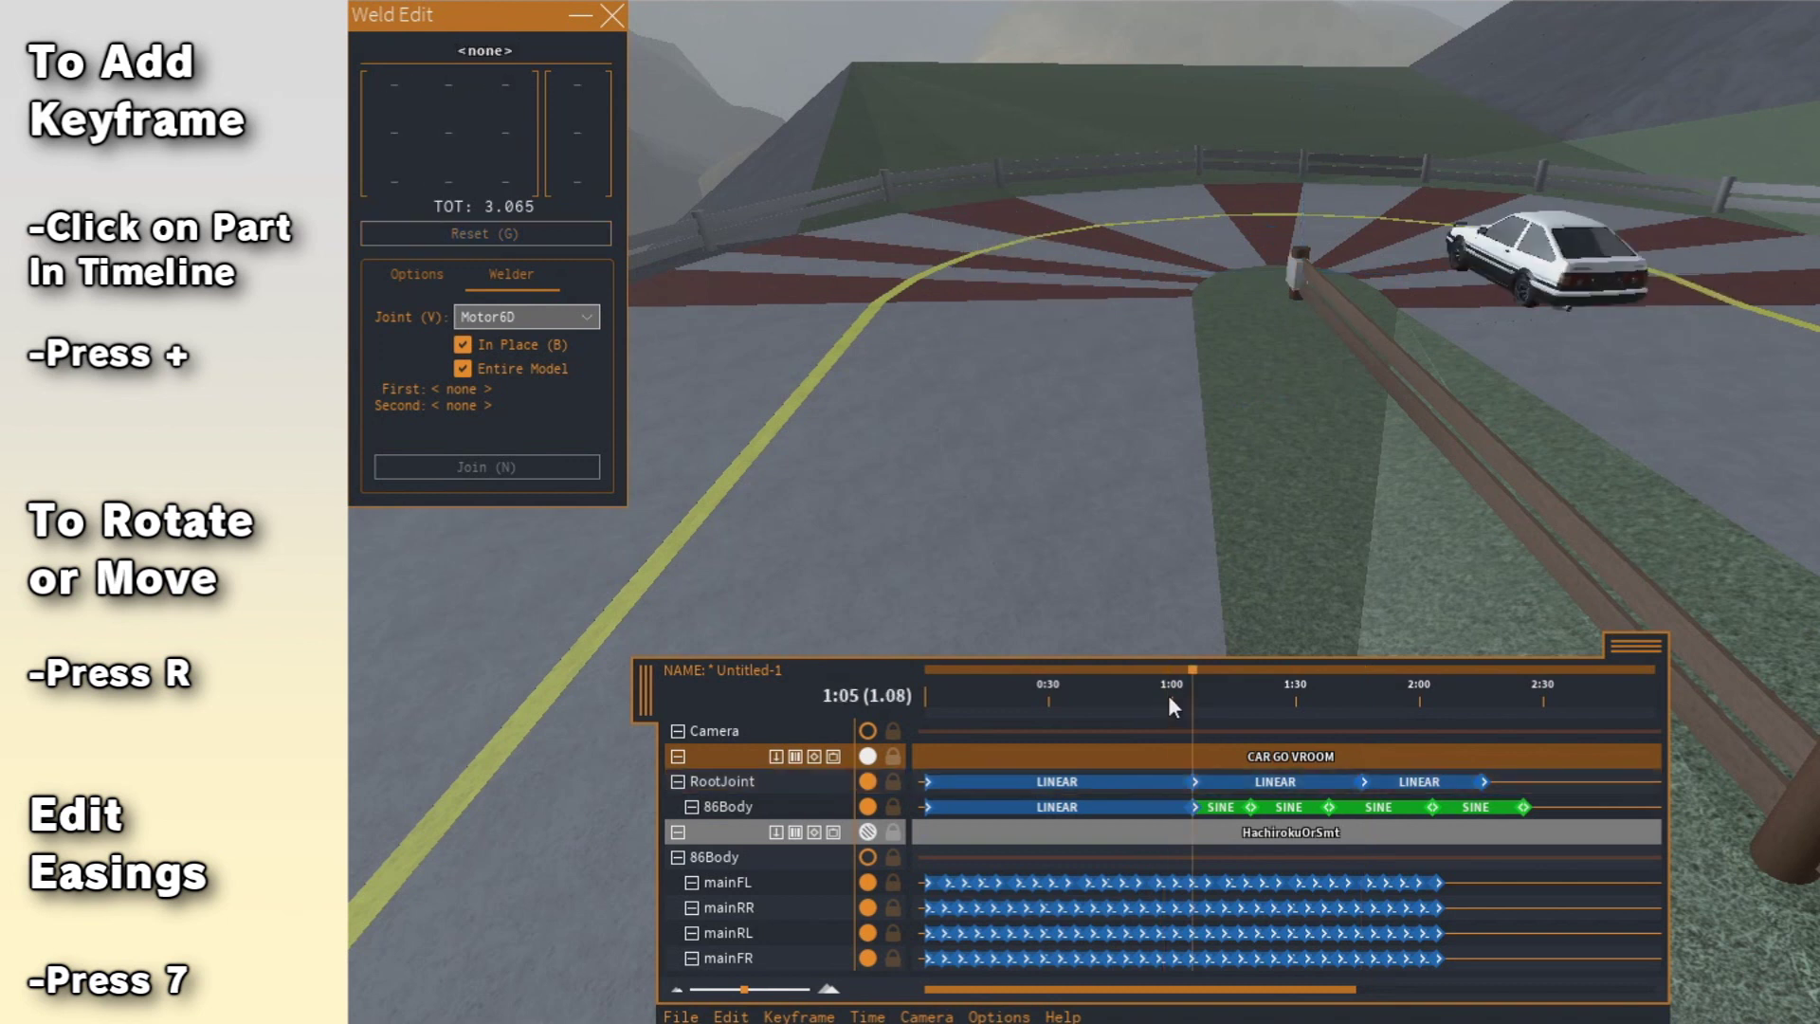
key("a")
key("space")
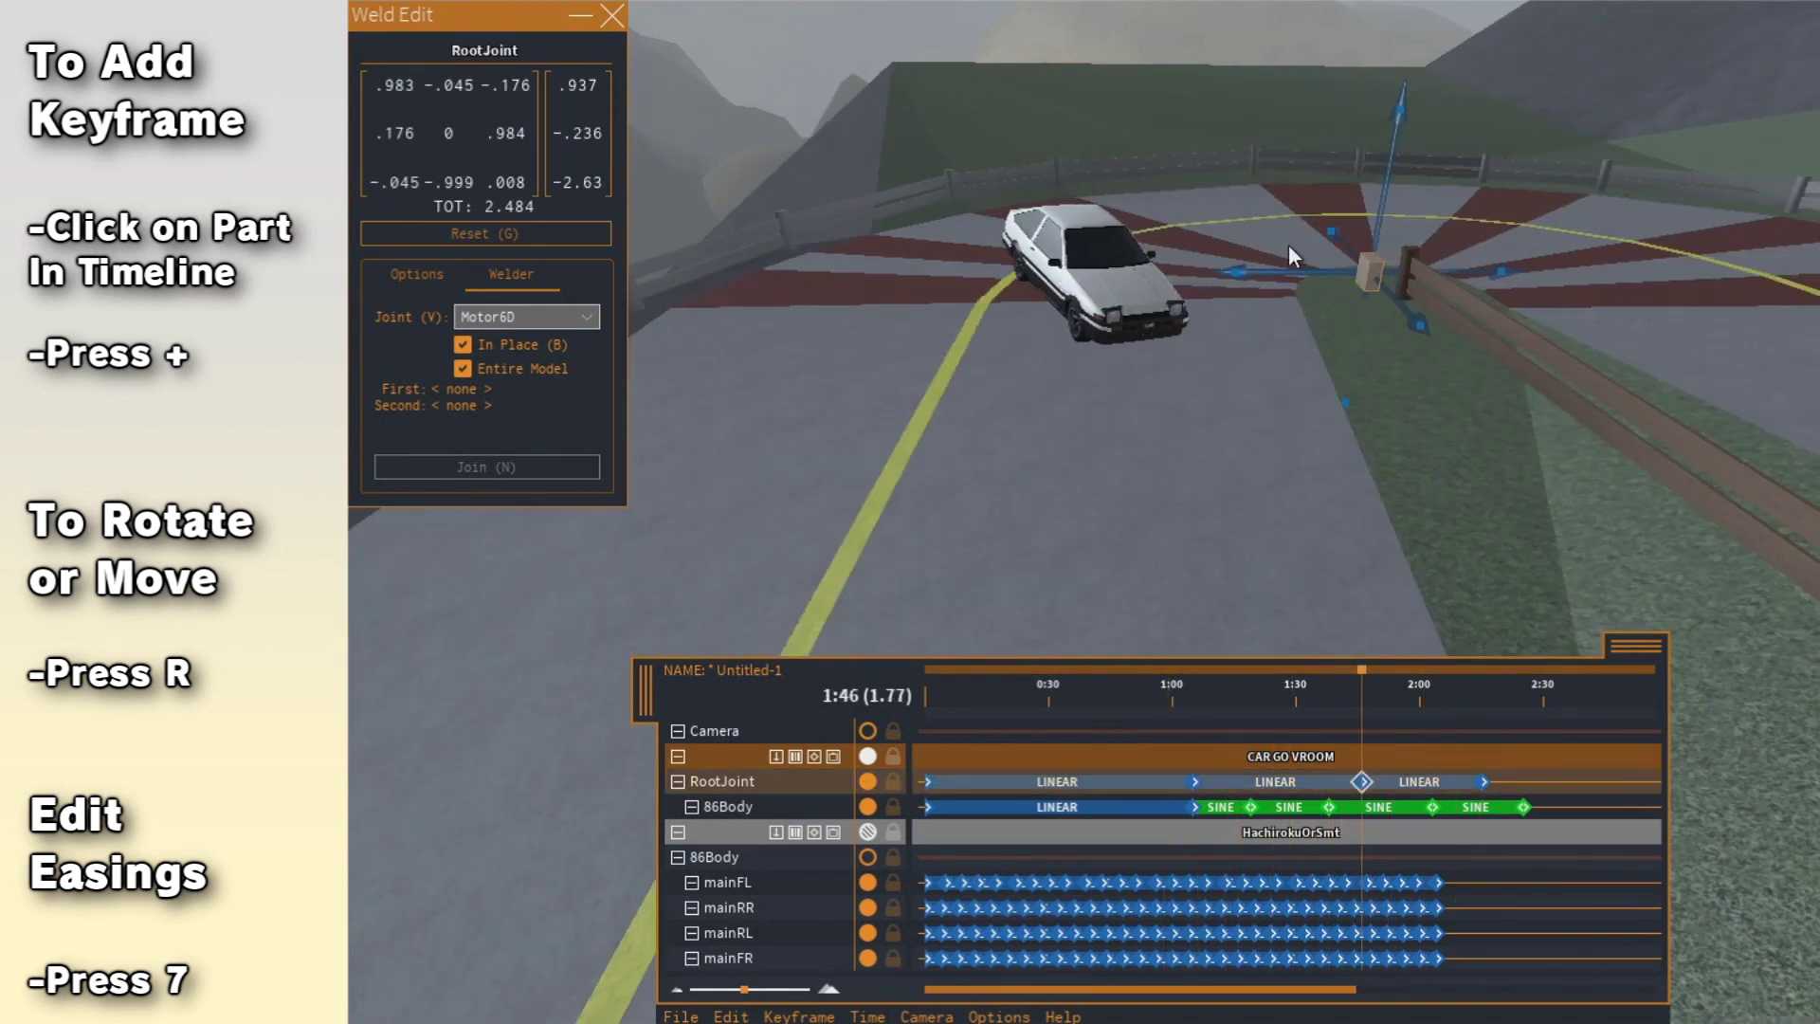
Tilt the RootJoint at 1:46 to bring the floating car to the road, and adjust the 86Body at 1:38.
scroll(1373, 185, "up", 10)
scroll(1373, 186, "down", 5)
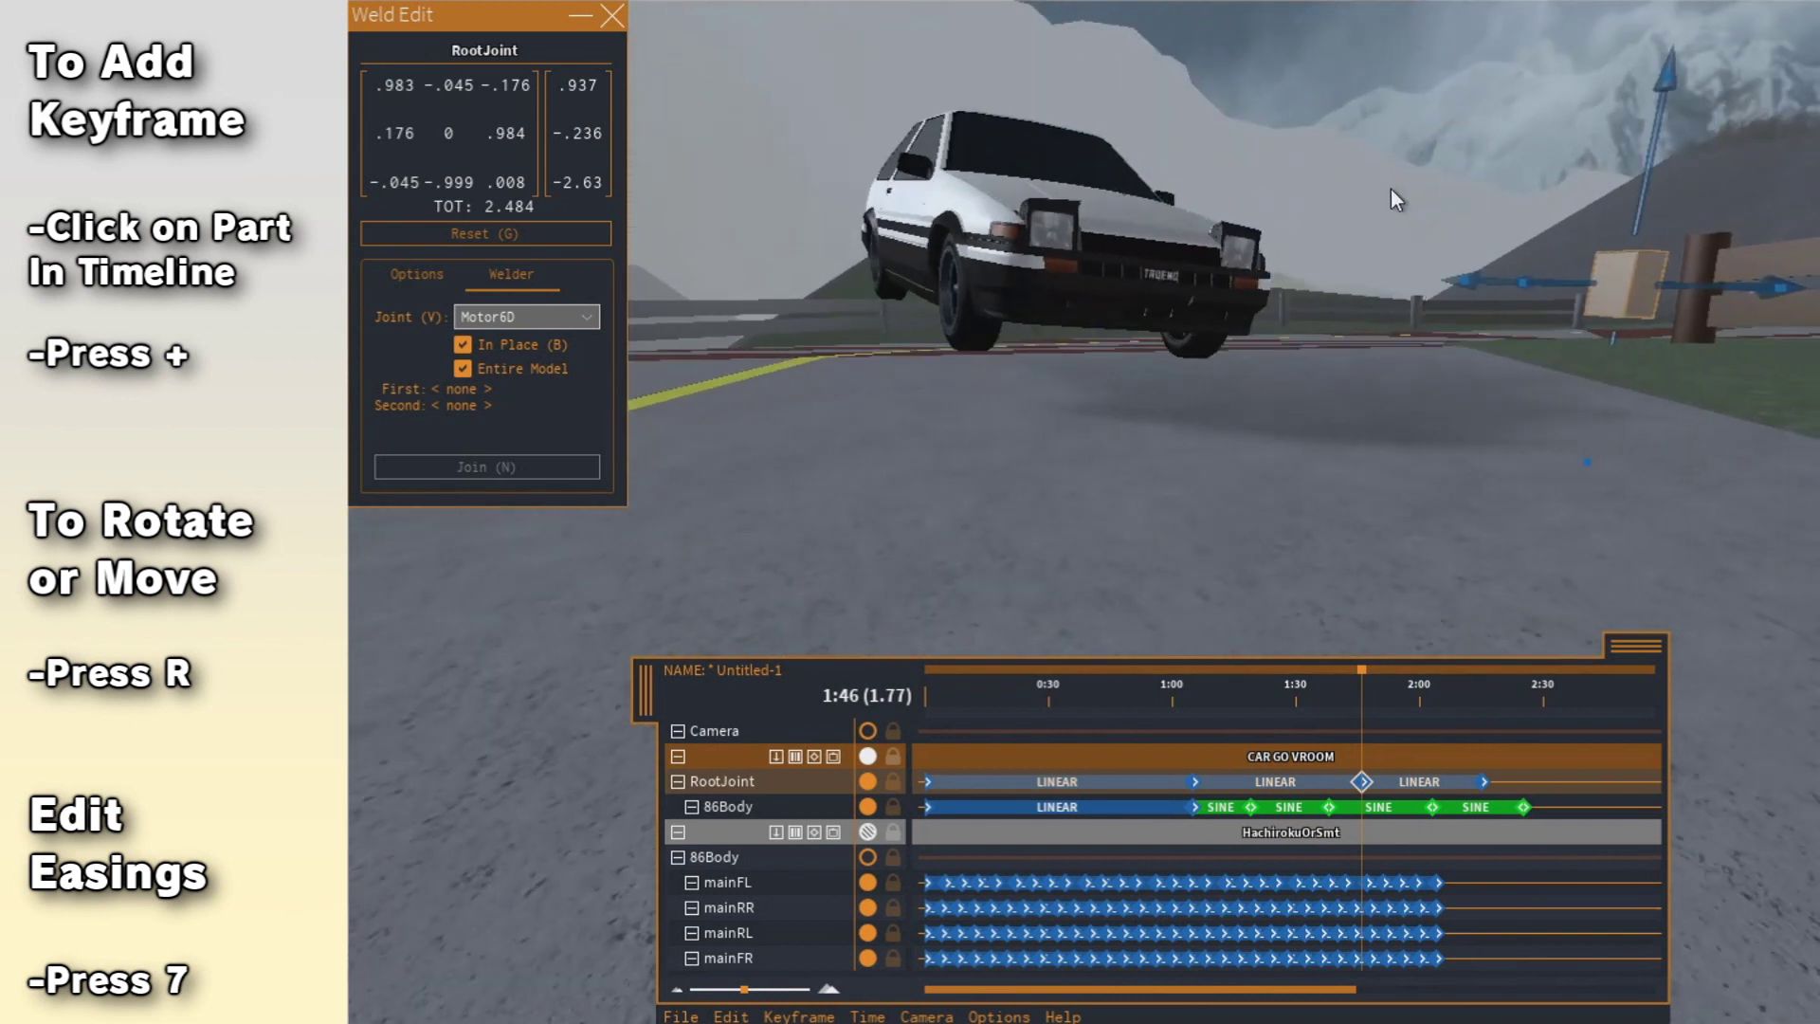
left_click_drag(1571, 246, 1509, 291)
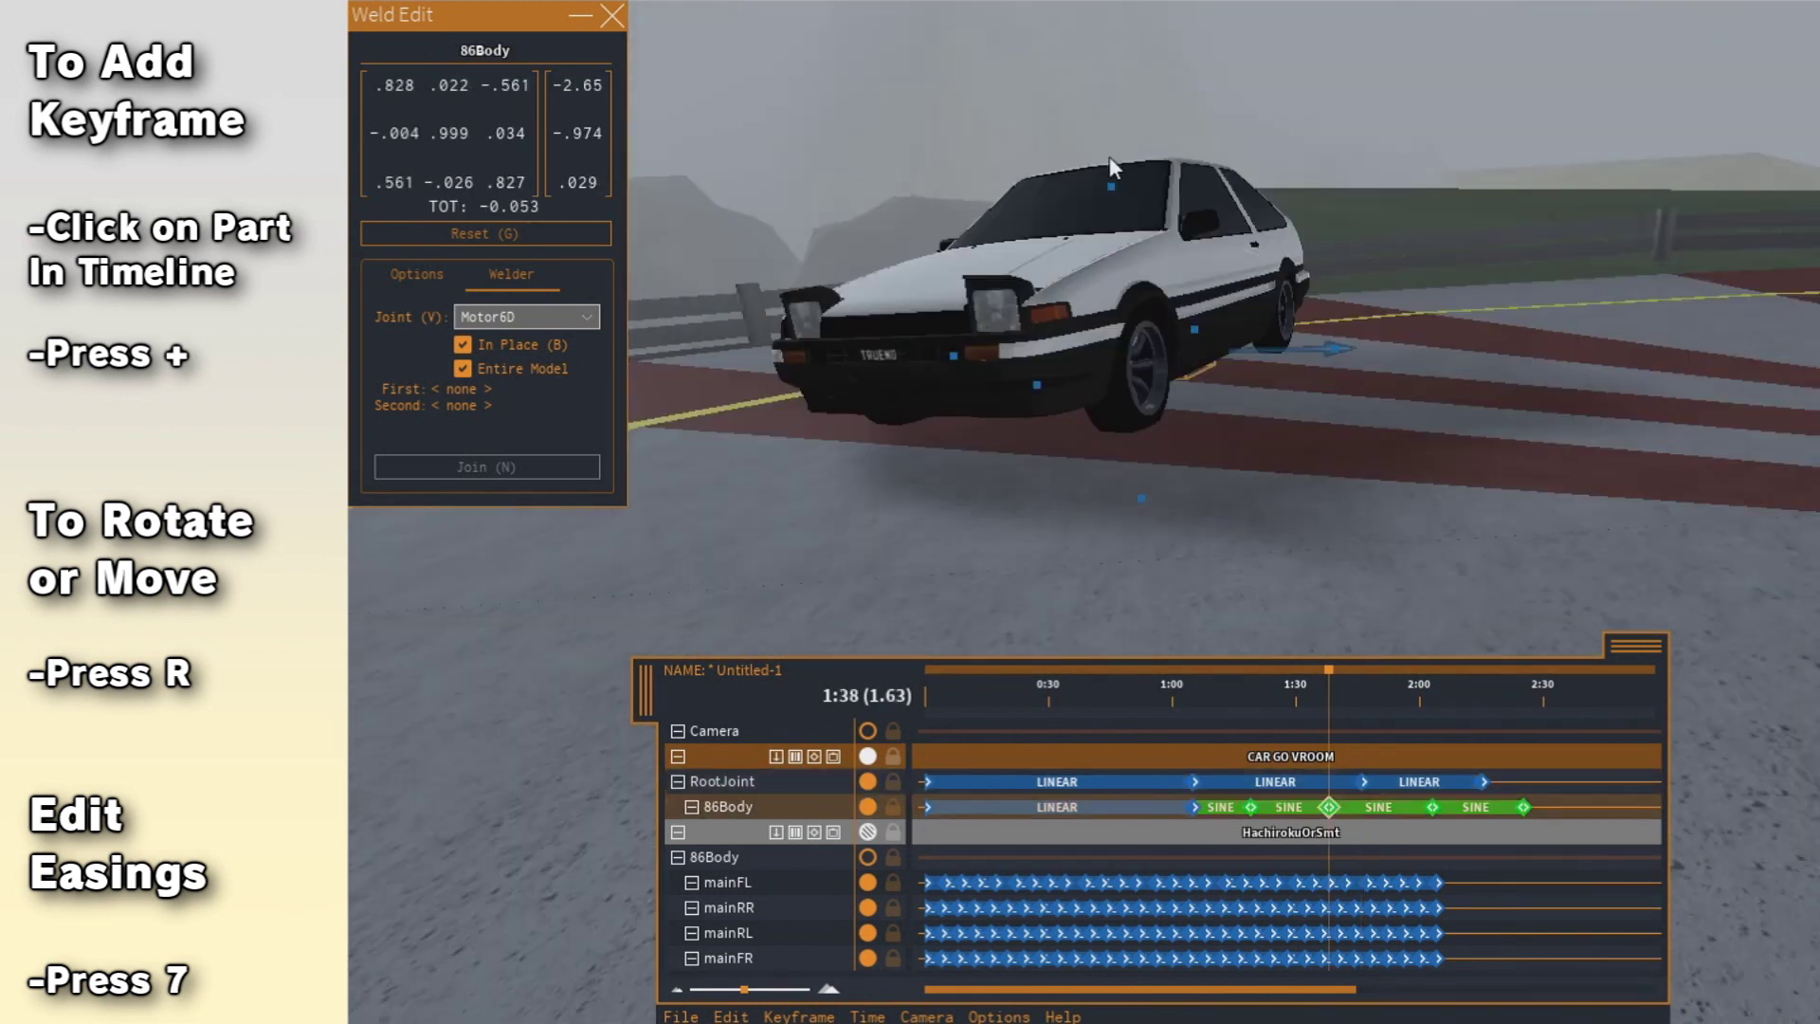
right_click_drag(1123, 186, 1128, 190)
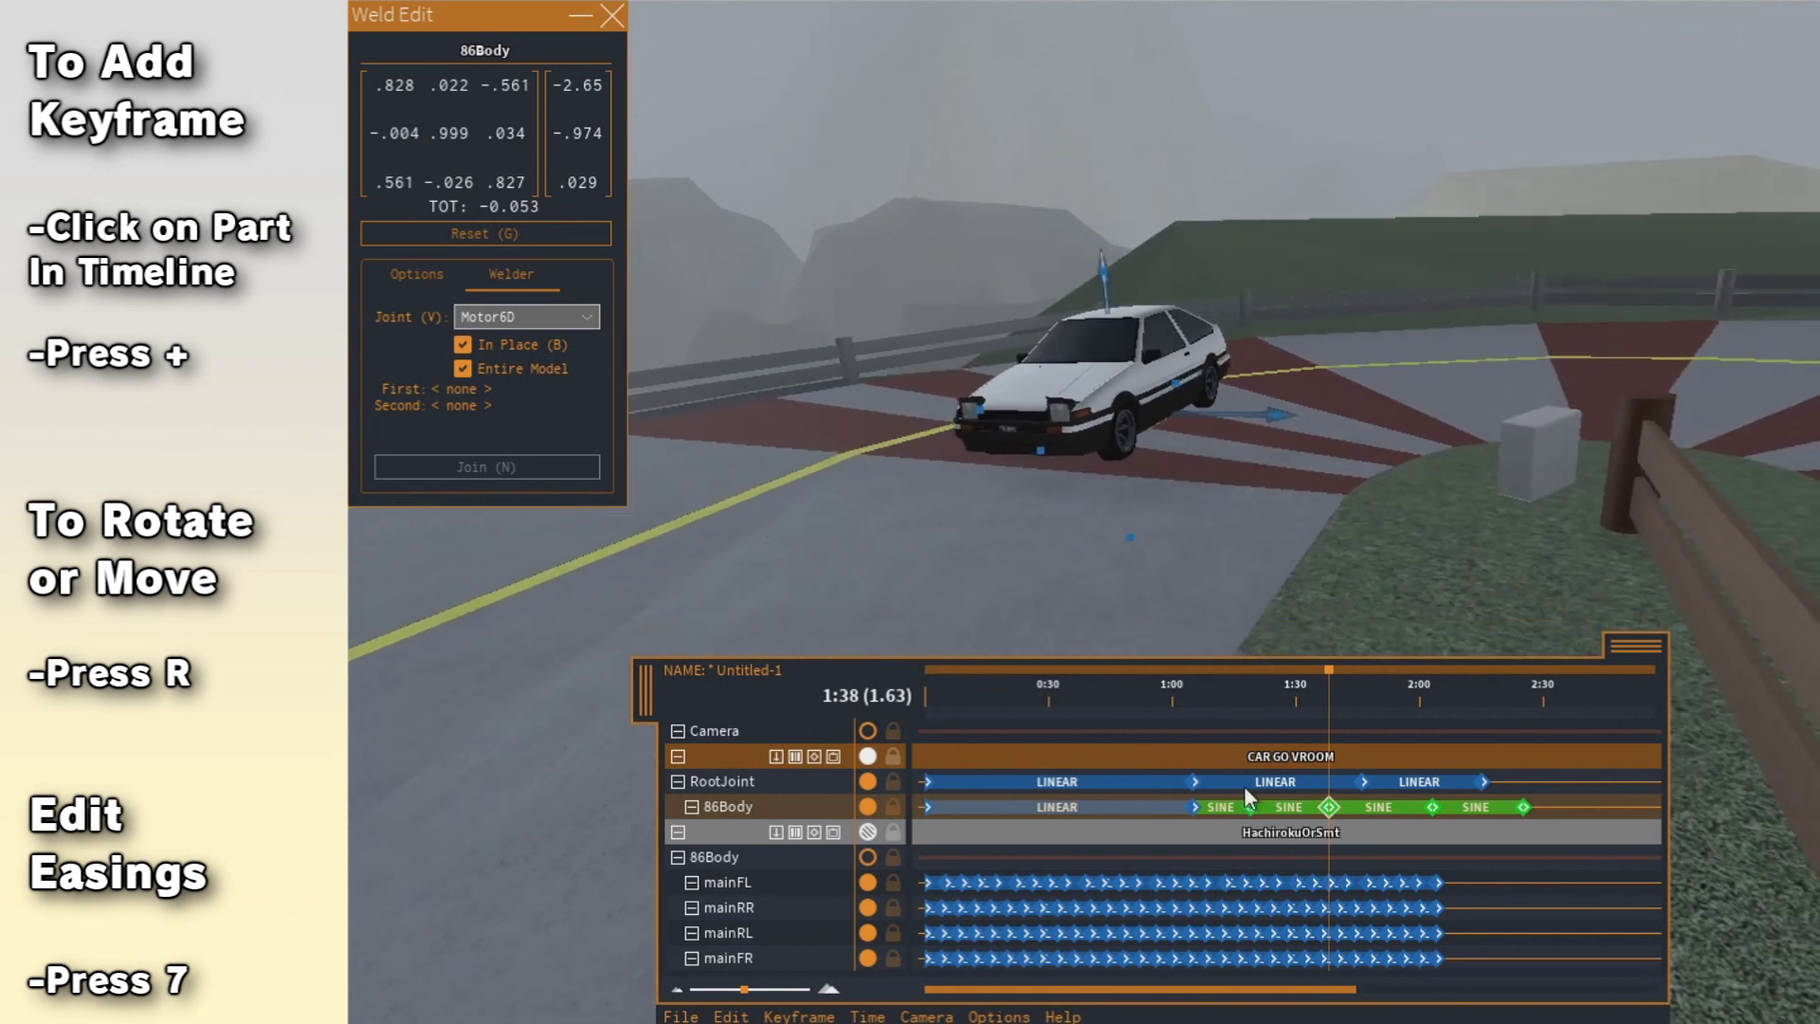
Add a RootJoint keyframe at 2:46 farther down the straight, and shift the last two 86Body keyframes to 2:06 and 2:30.
left_click(1225, 699)
left_click_drag(1234, 692, 1314, 703)
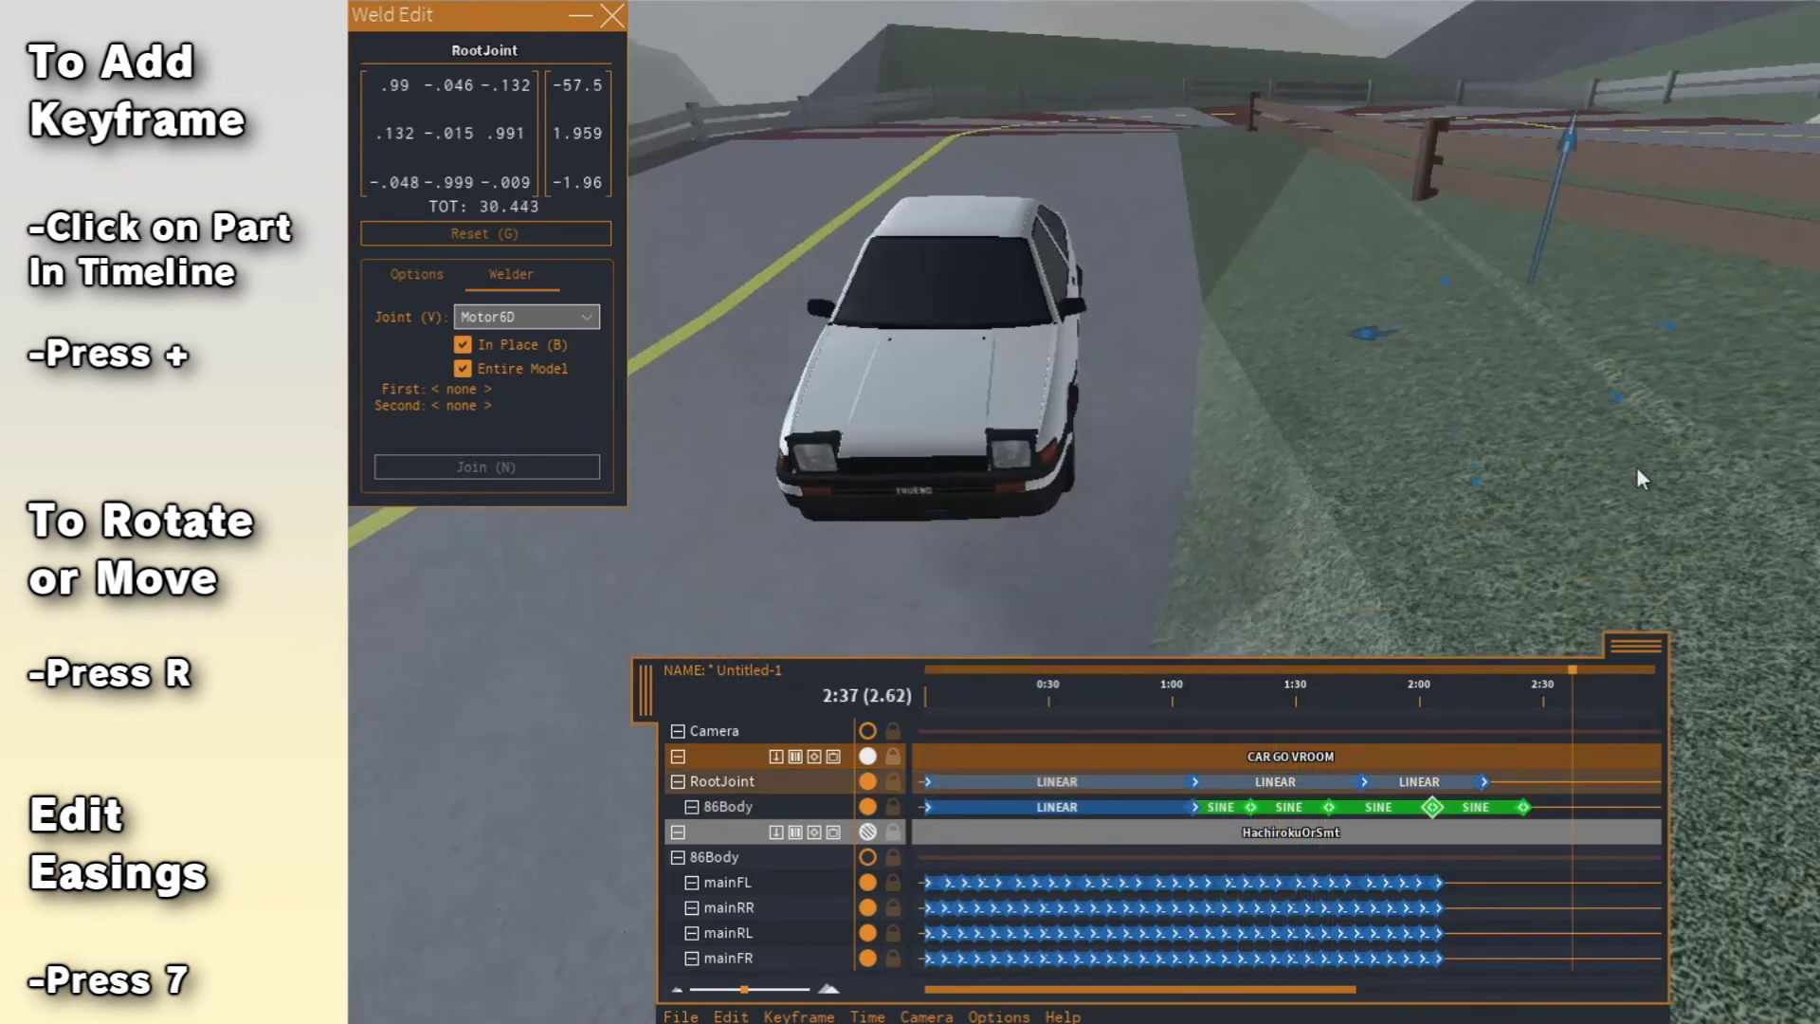
scroll(1635, 463, "up", 3)
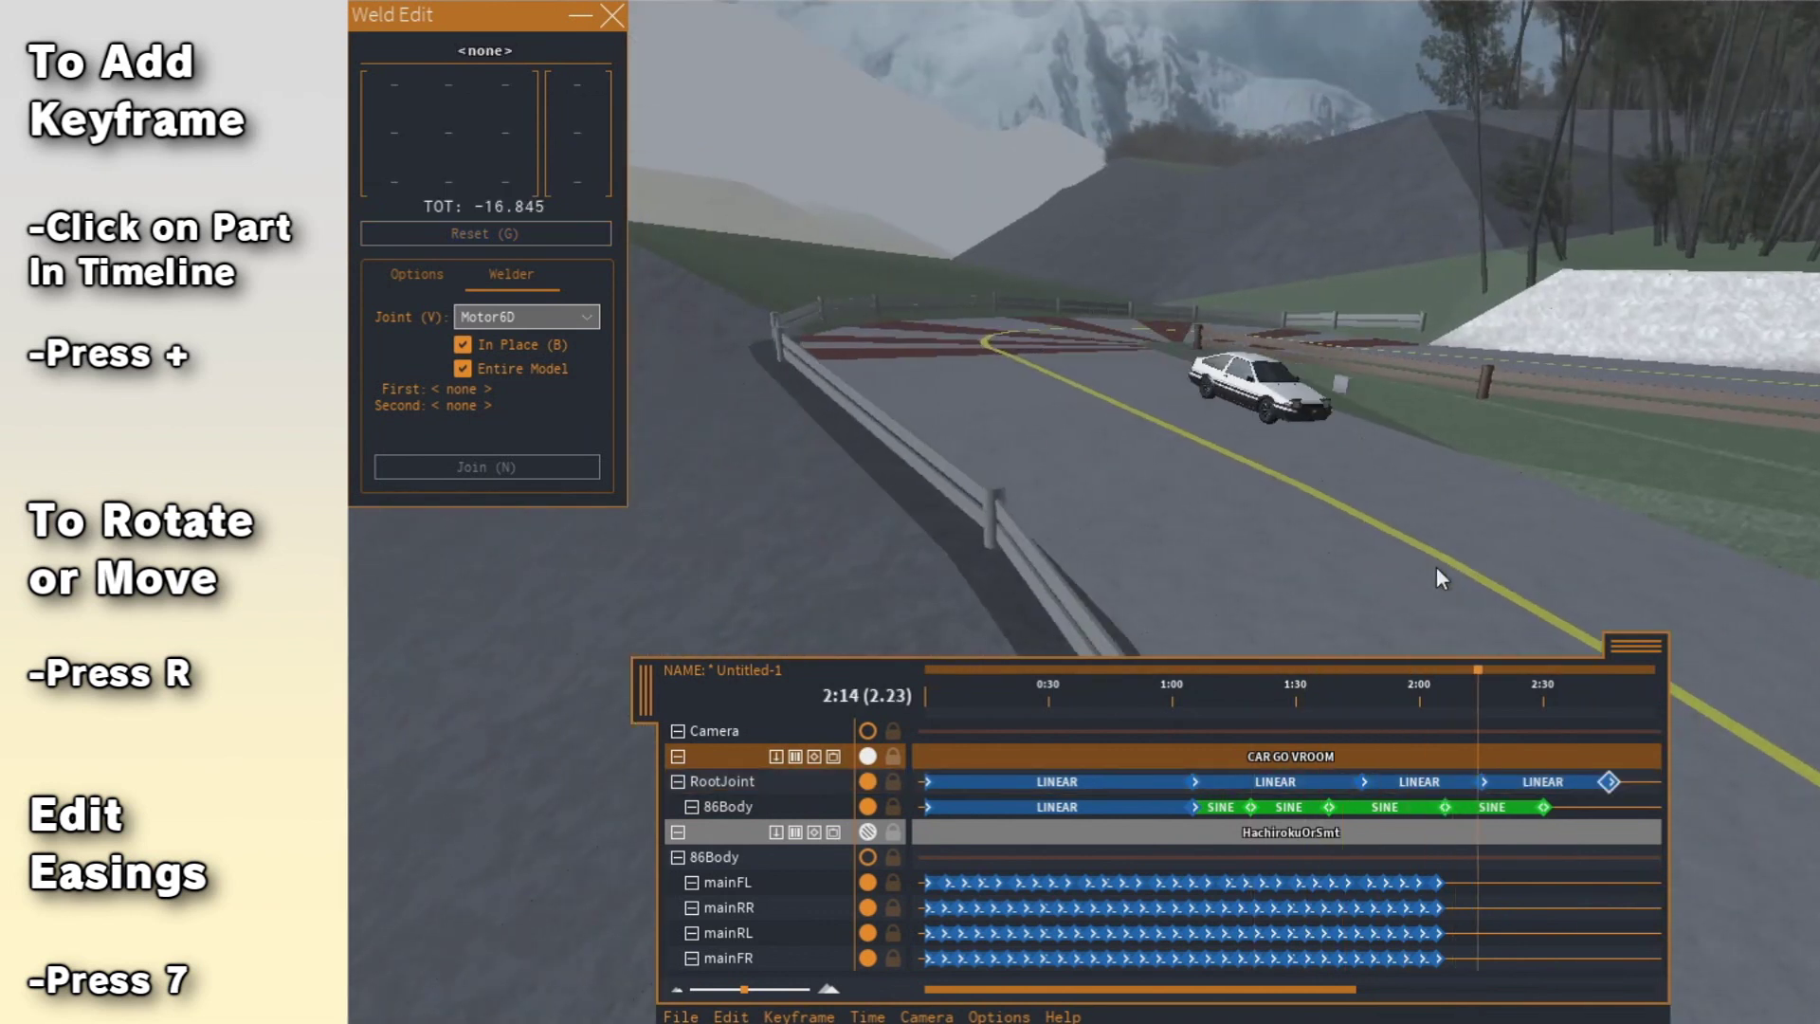
left_click(1263, 699)
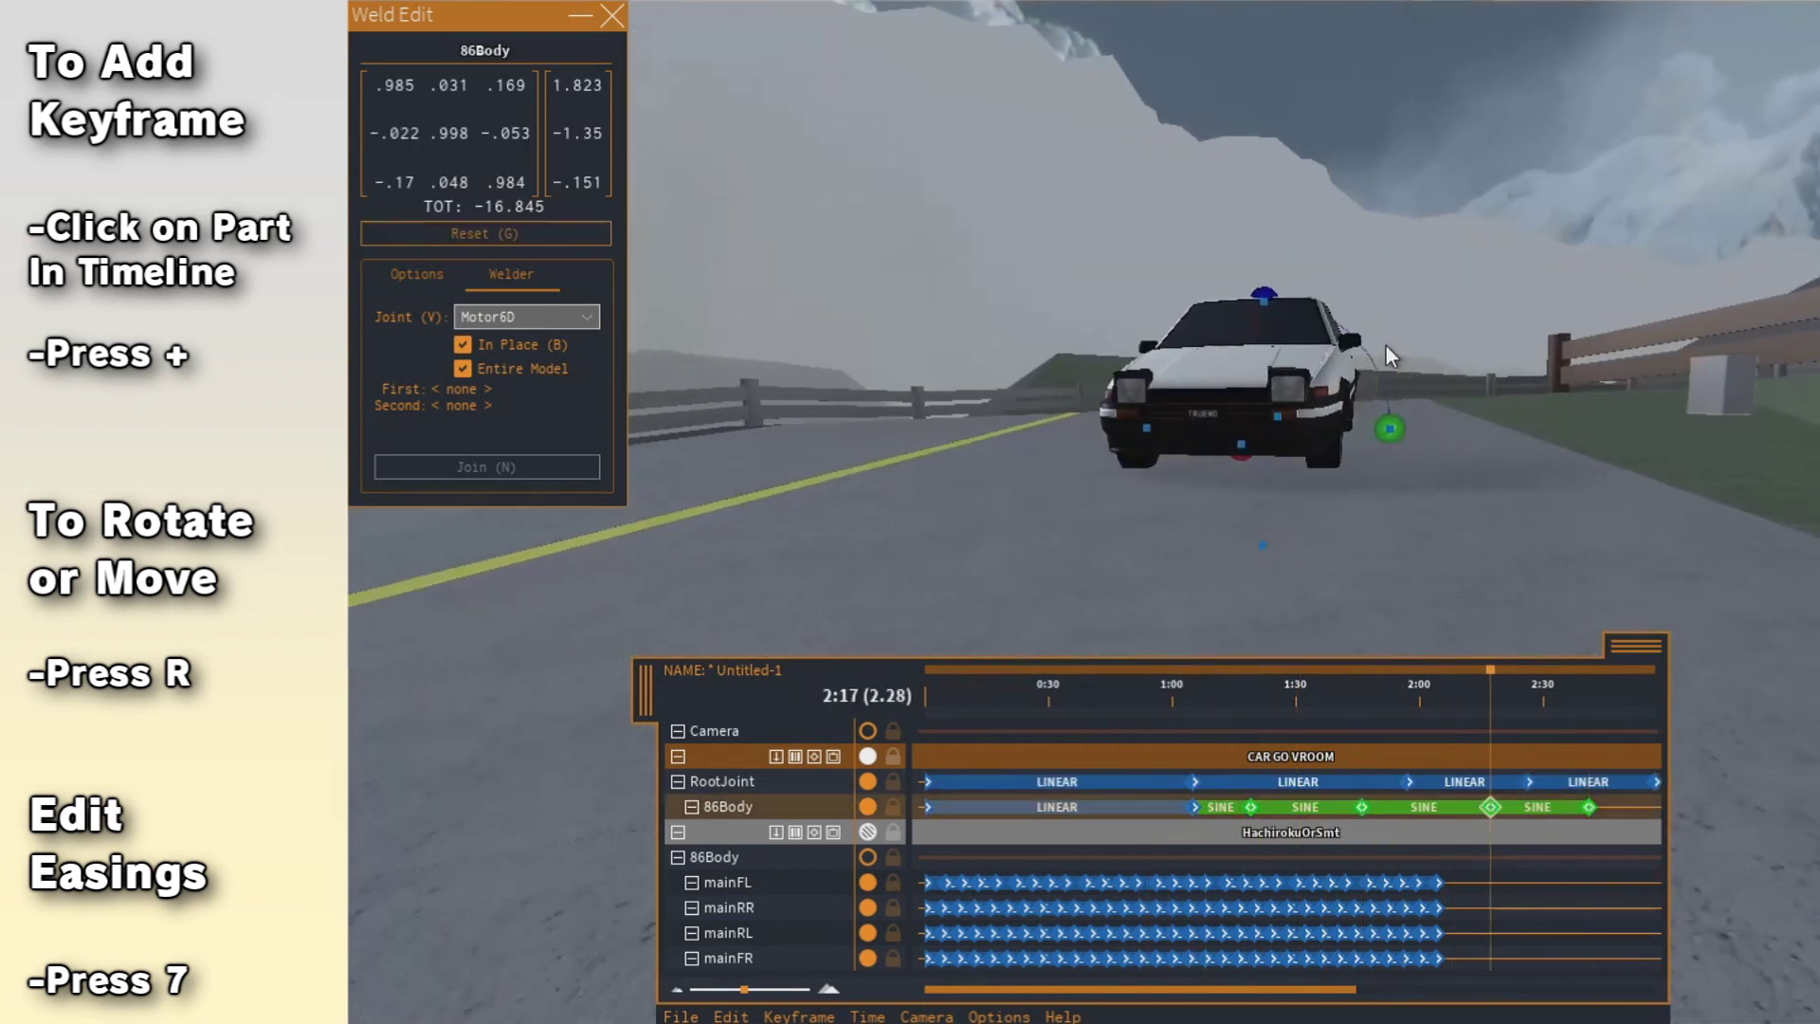
Rotate the 86Body on its 2:17 keyframe and about 12.5 degrees on its 1:45 keyframe.
left_click_drag(1244, 271, 1237, 271)
scroll(1327, 356, "down", 5)
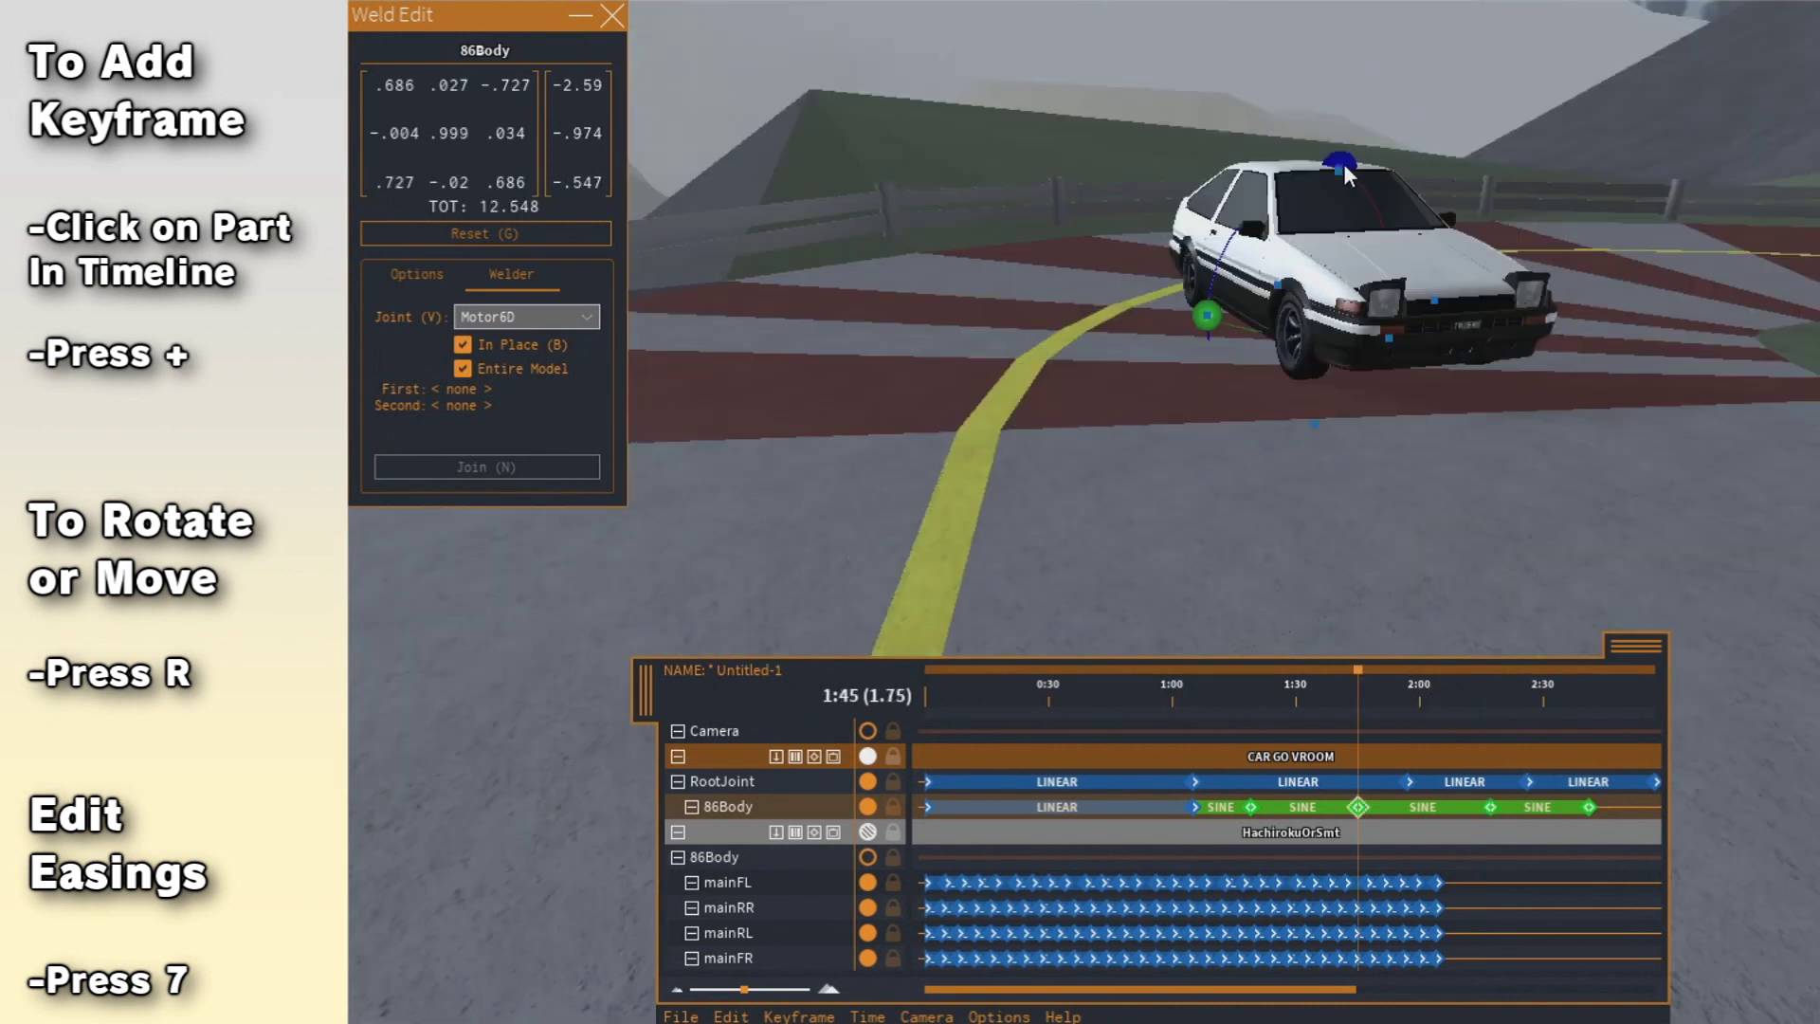
left_click_drag(1344, 163, 1331, 157)
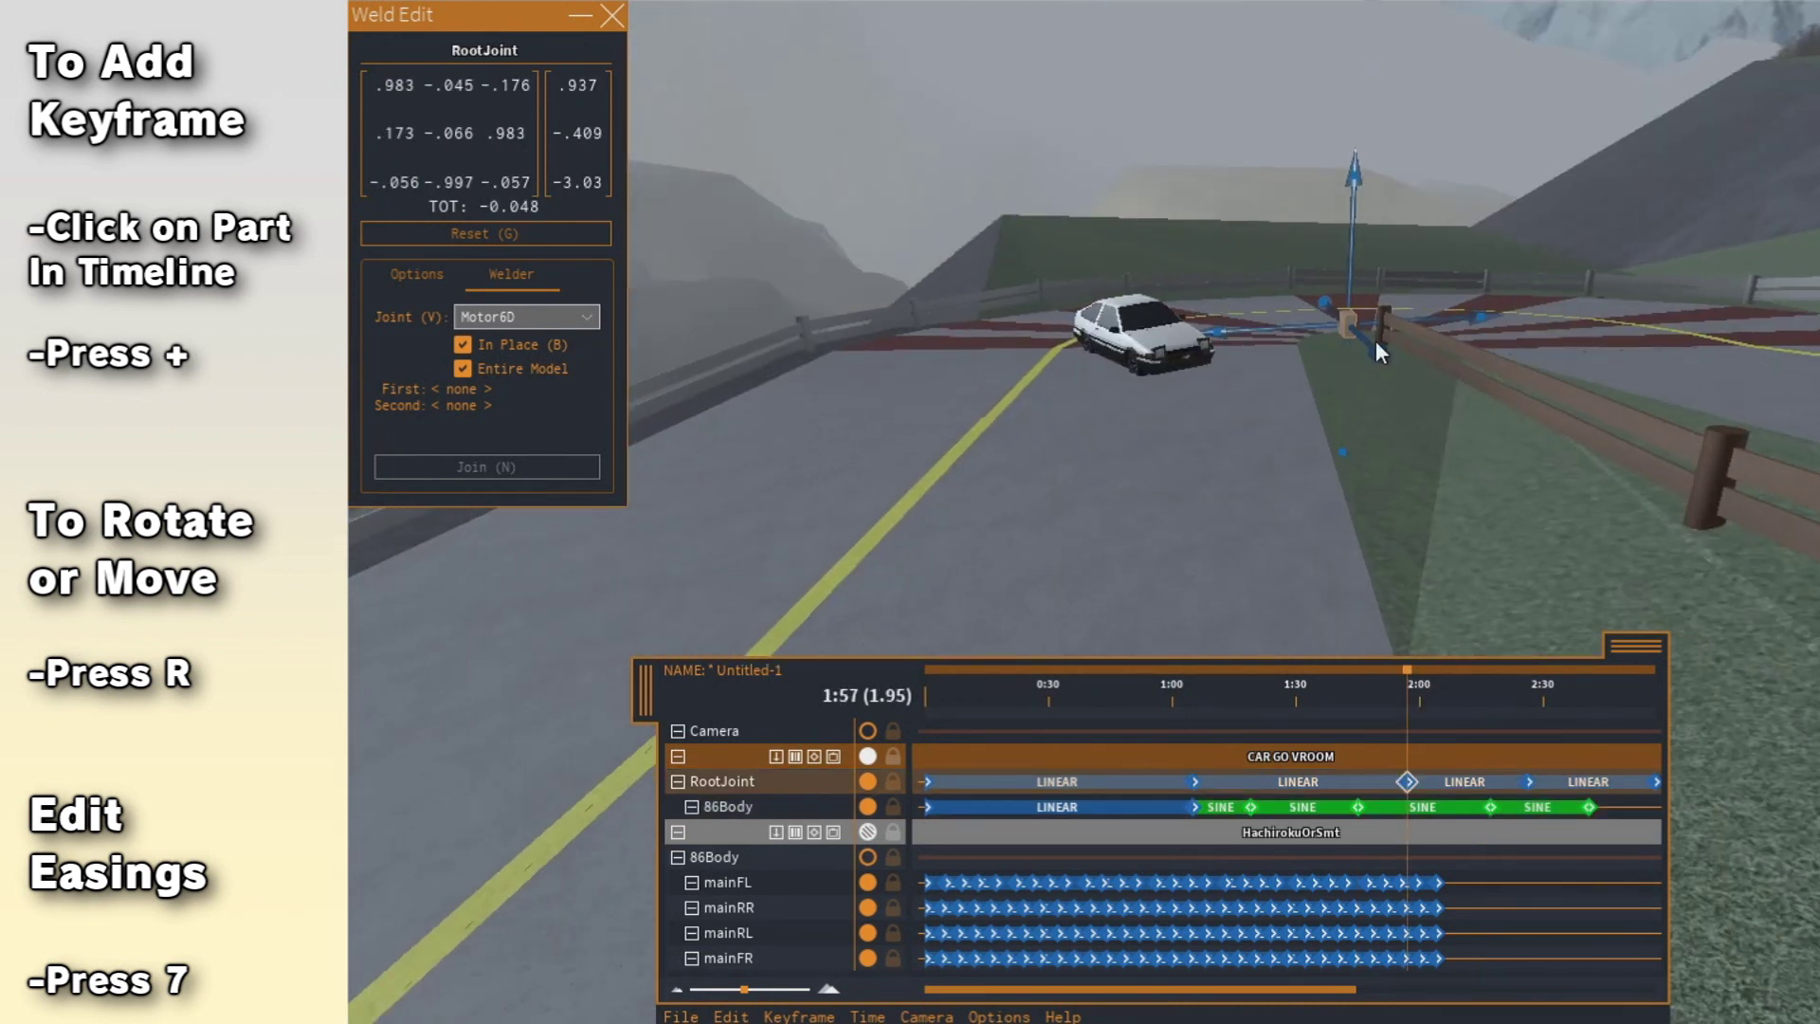
Move the RootJoint at 1:57 beside the hairpin exit, and shift the following RootJoint and 86Body keyframes to later times.
left_click_drag(1376, 343, 1405, 367)
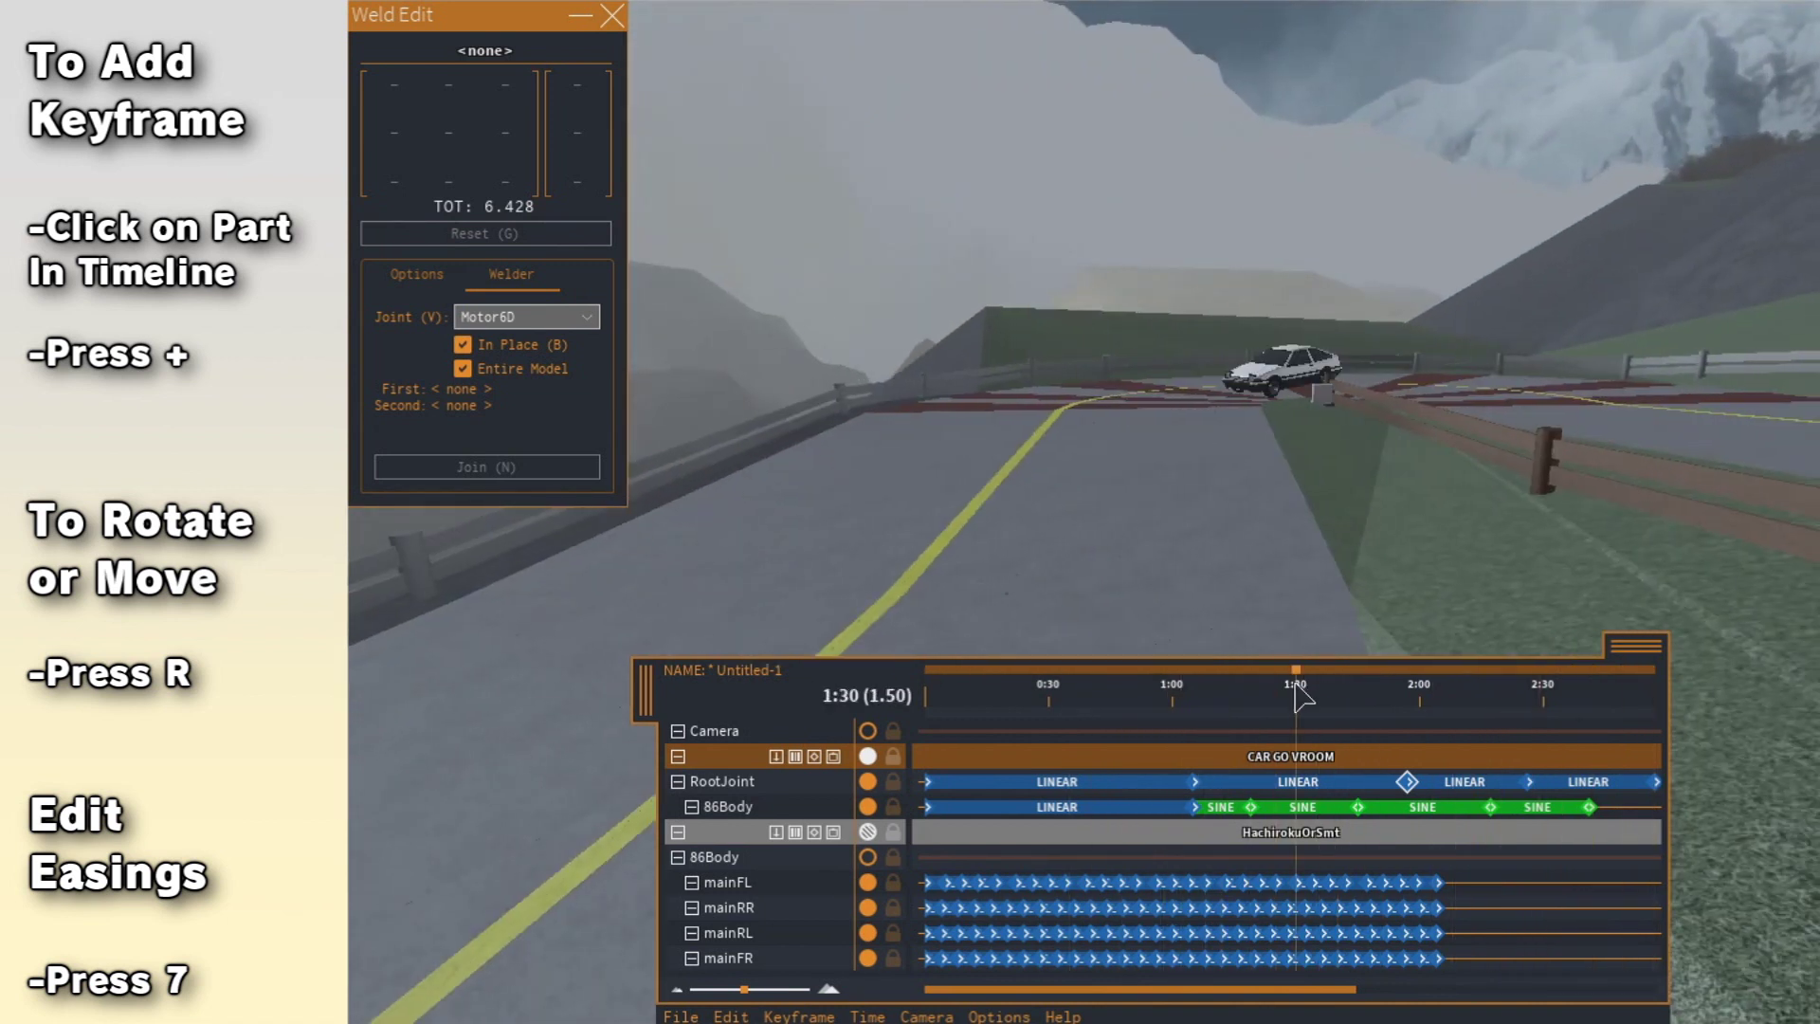
left_click_drag(1385, 695, 1572, 746)
double_click(1590, 808)
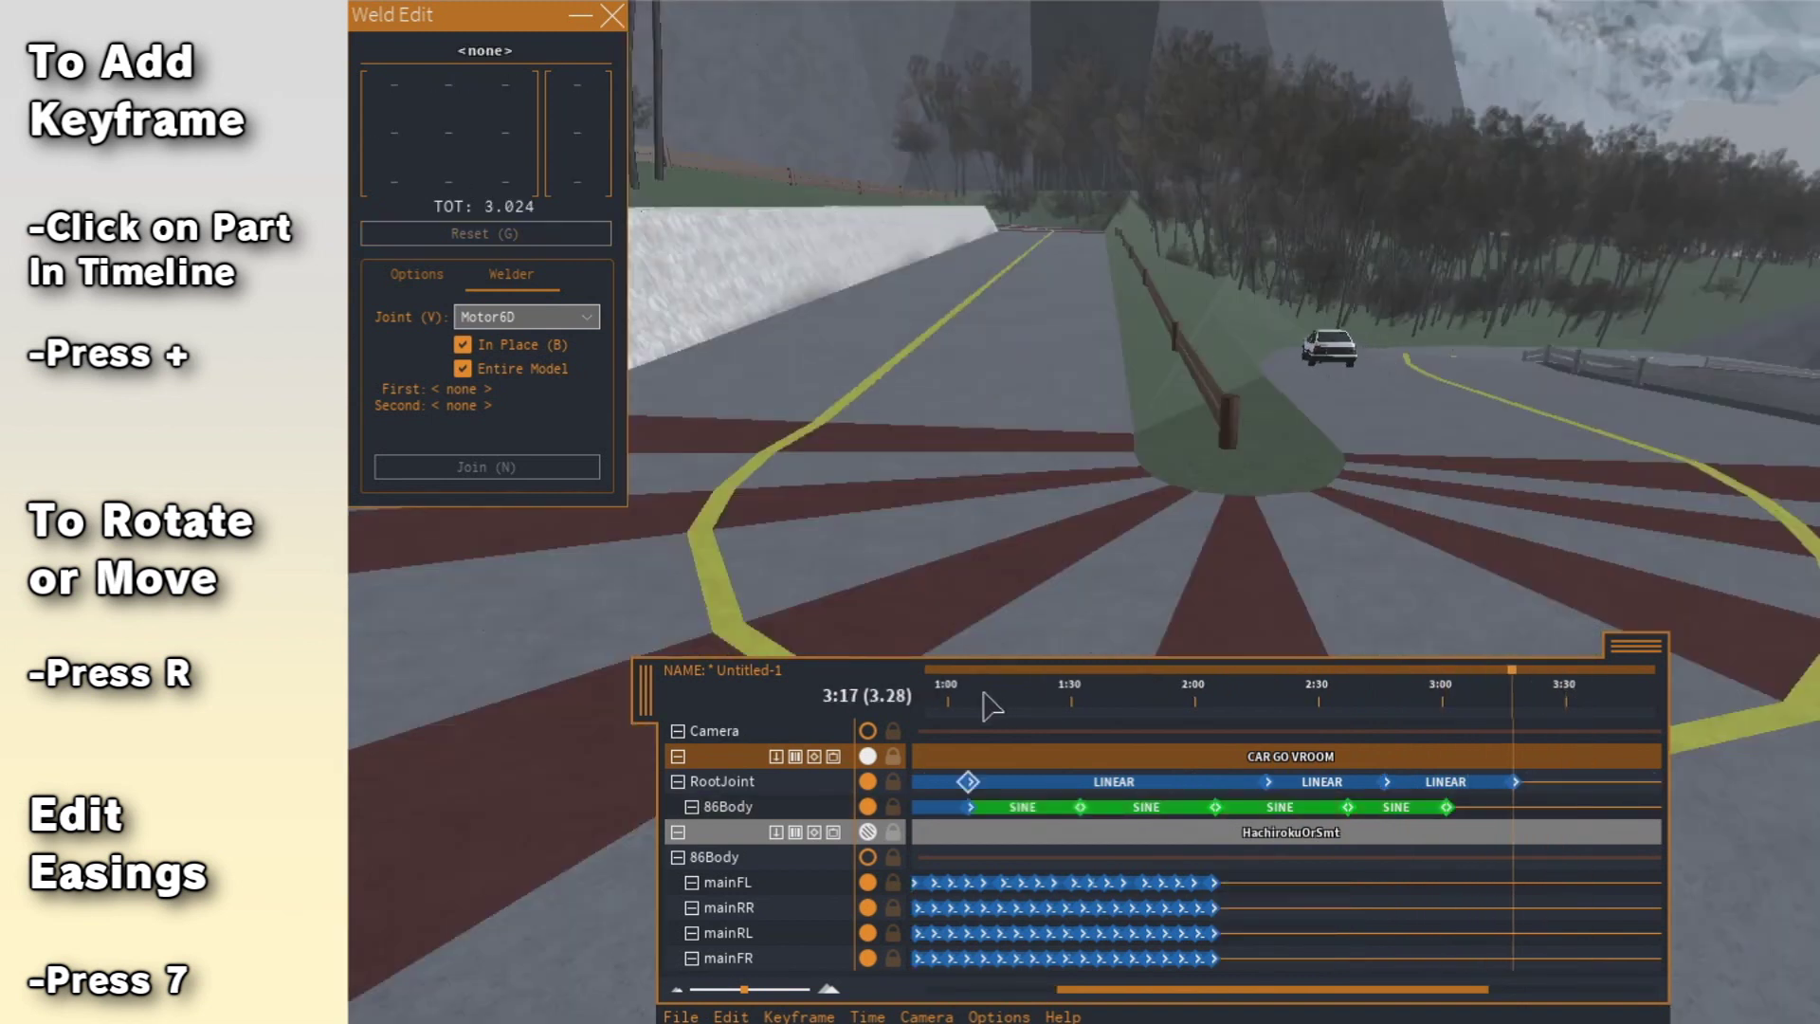
left_click_drag(984, 697, 817, 697)
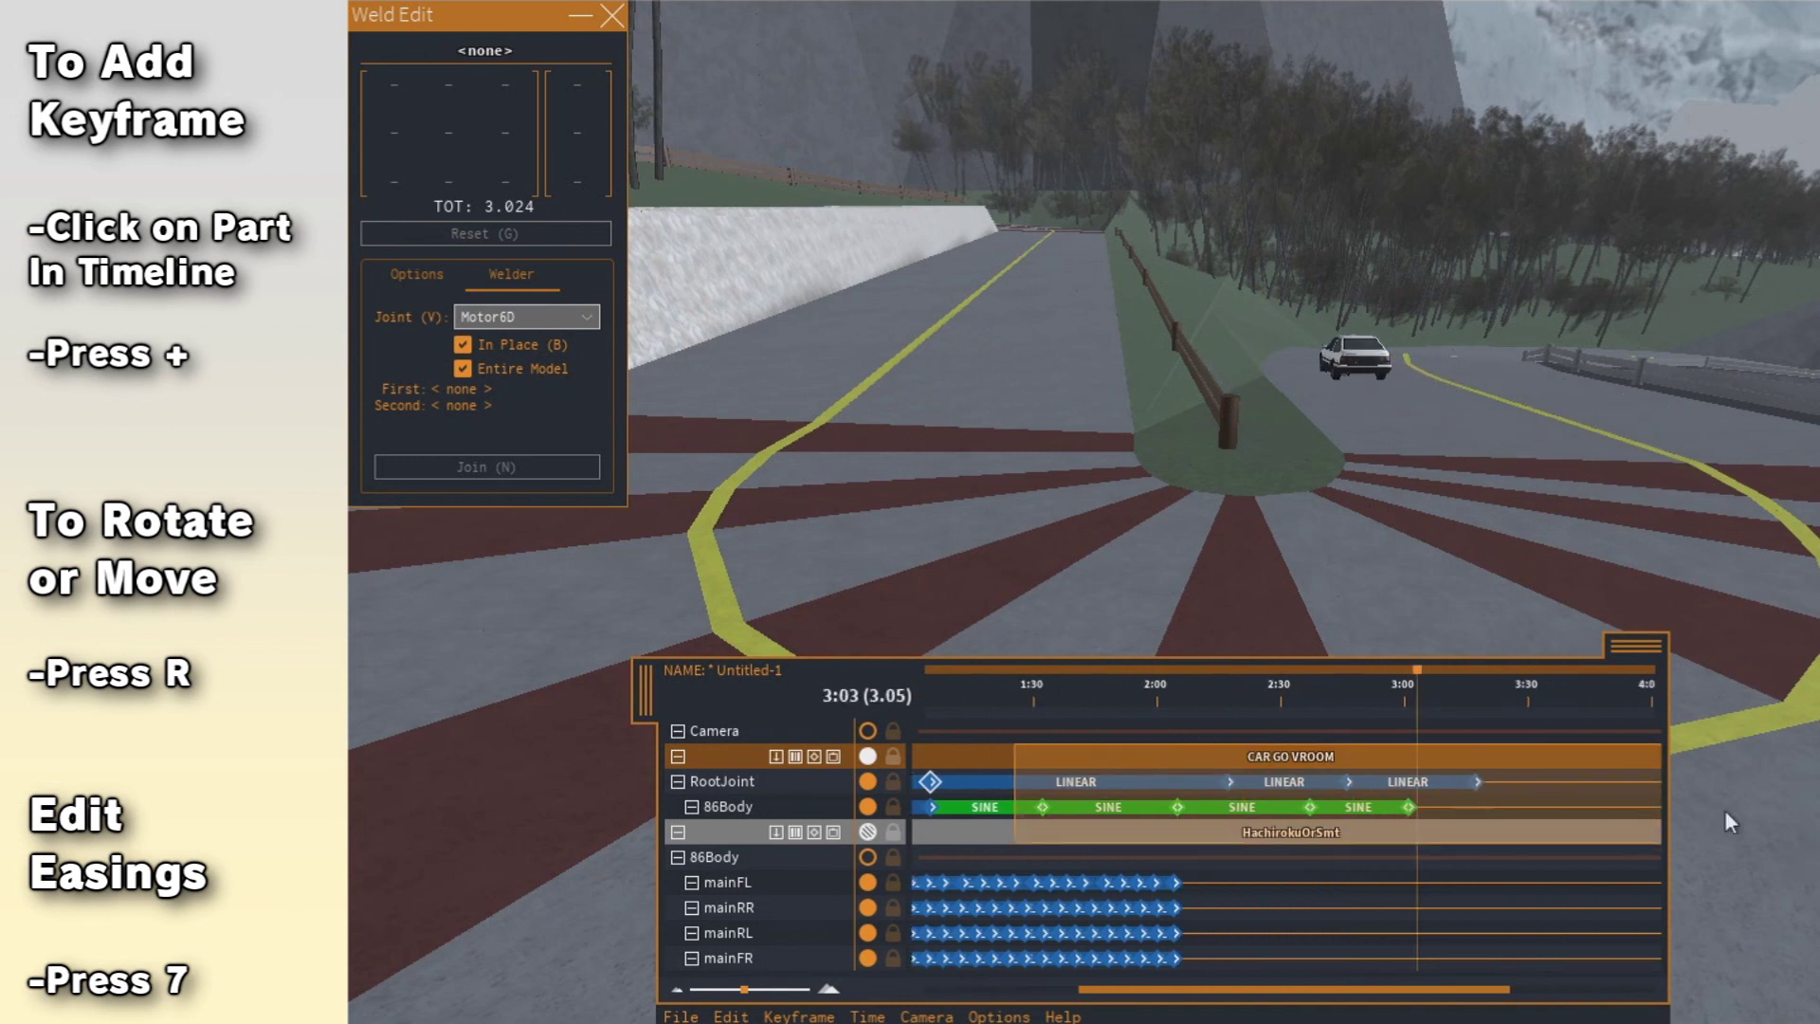
Shift the RootJoint keyframes after 1:05 and the 86Body drift keyframes earlier, and replay the hairpin.
left_click(1384, 783)
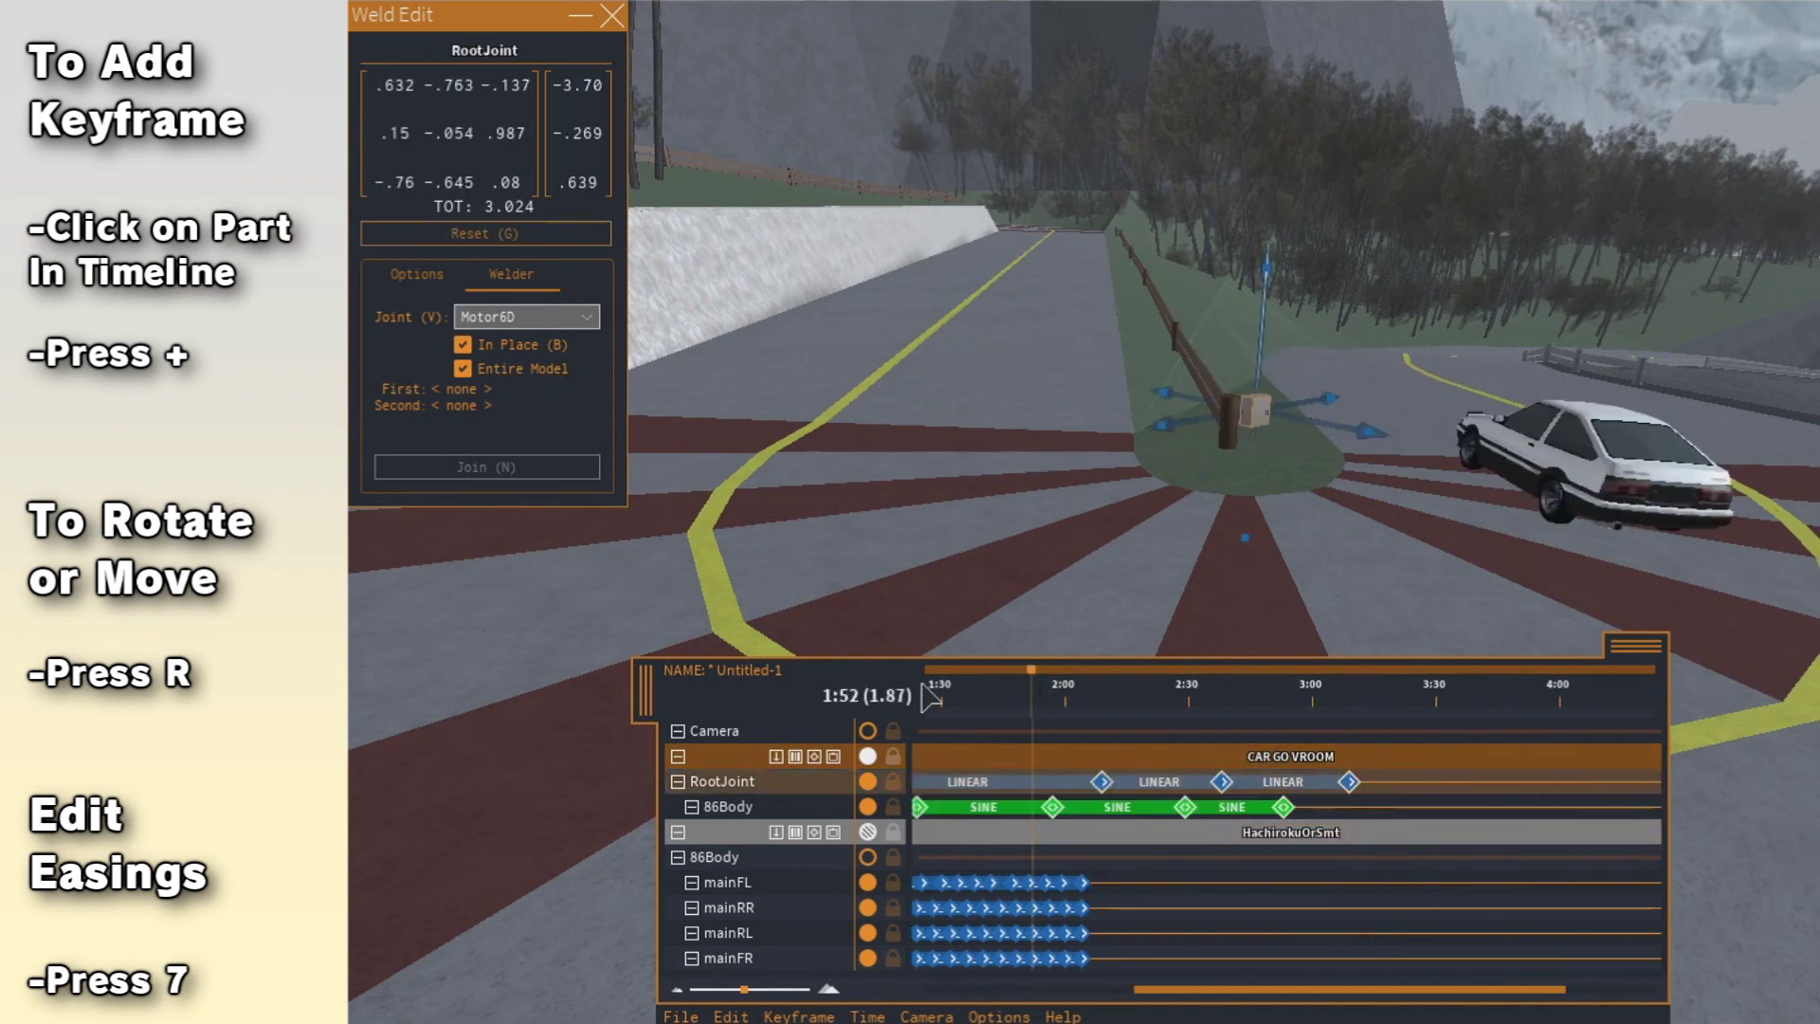
left_click_drag(1067, 810, 1080, 813)
left_click(937, 695)
key("space")
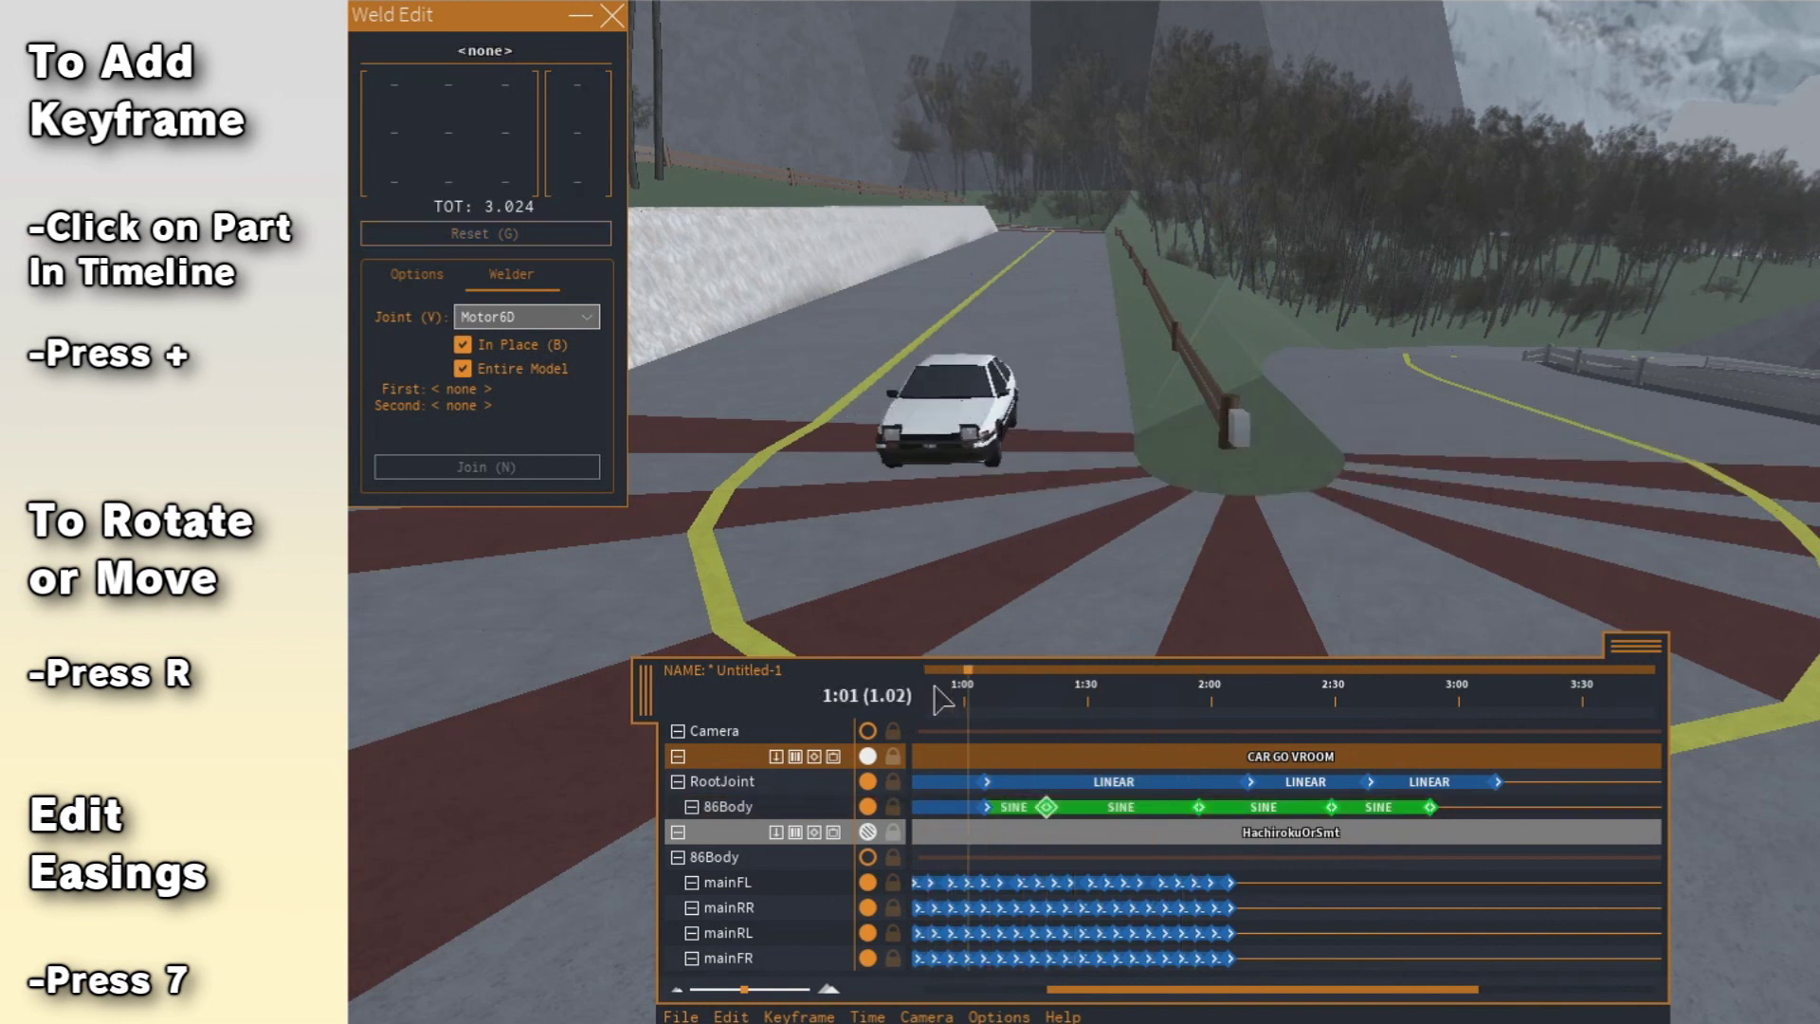
Add a RootJoint keyframe at 1:40, move it about 1.6 units, and play back the turn.
left_click(1271, 426)
left_click_drag(1271, 451, 1211, 460)
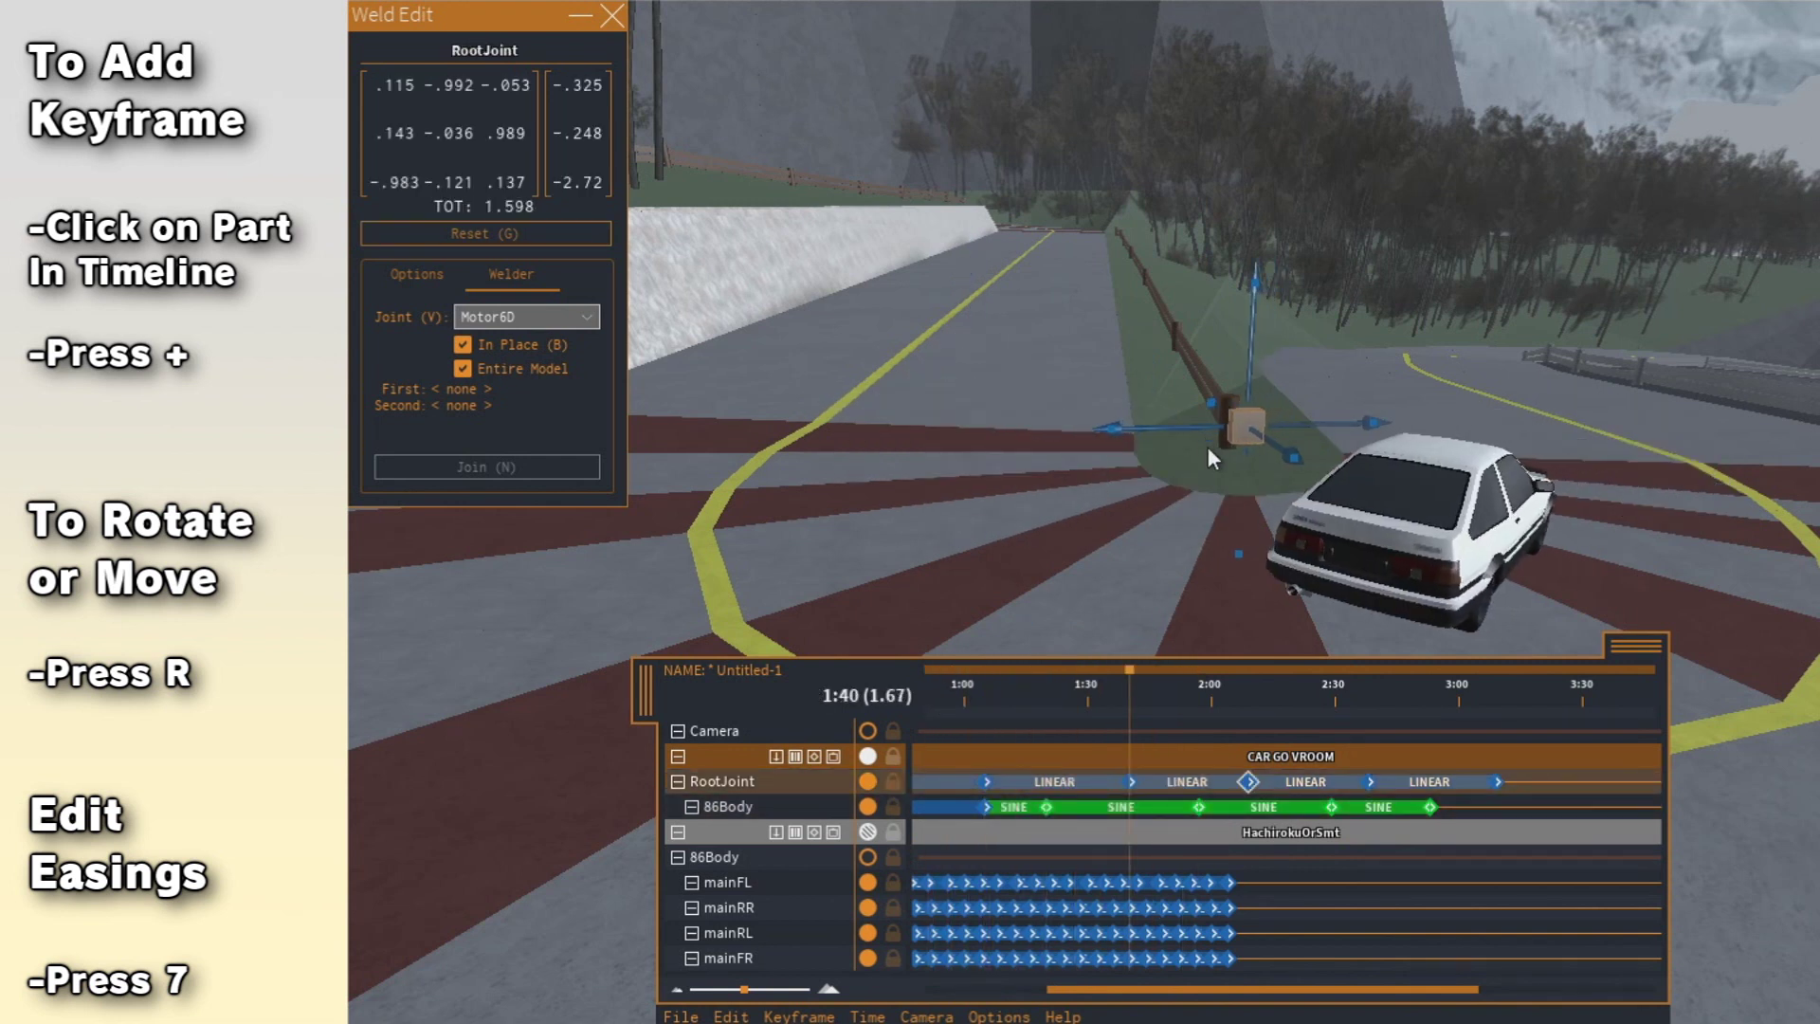
left_click_drag(986, 693, 930, 701)
key("space")
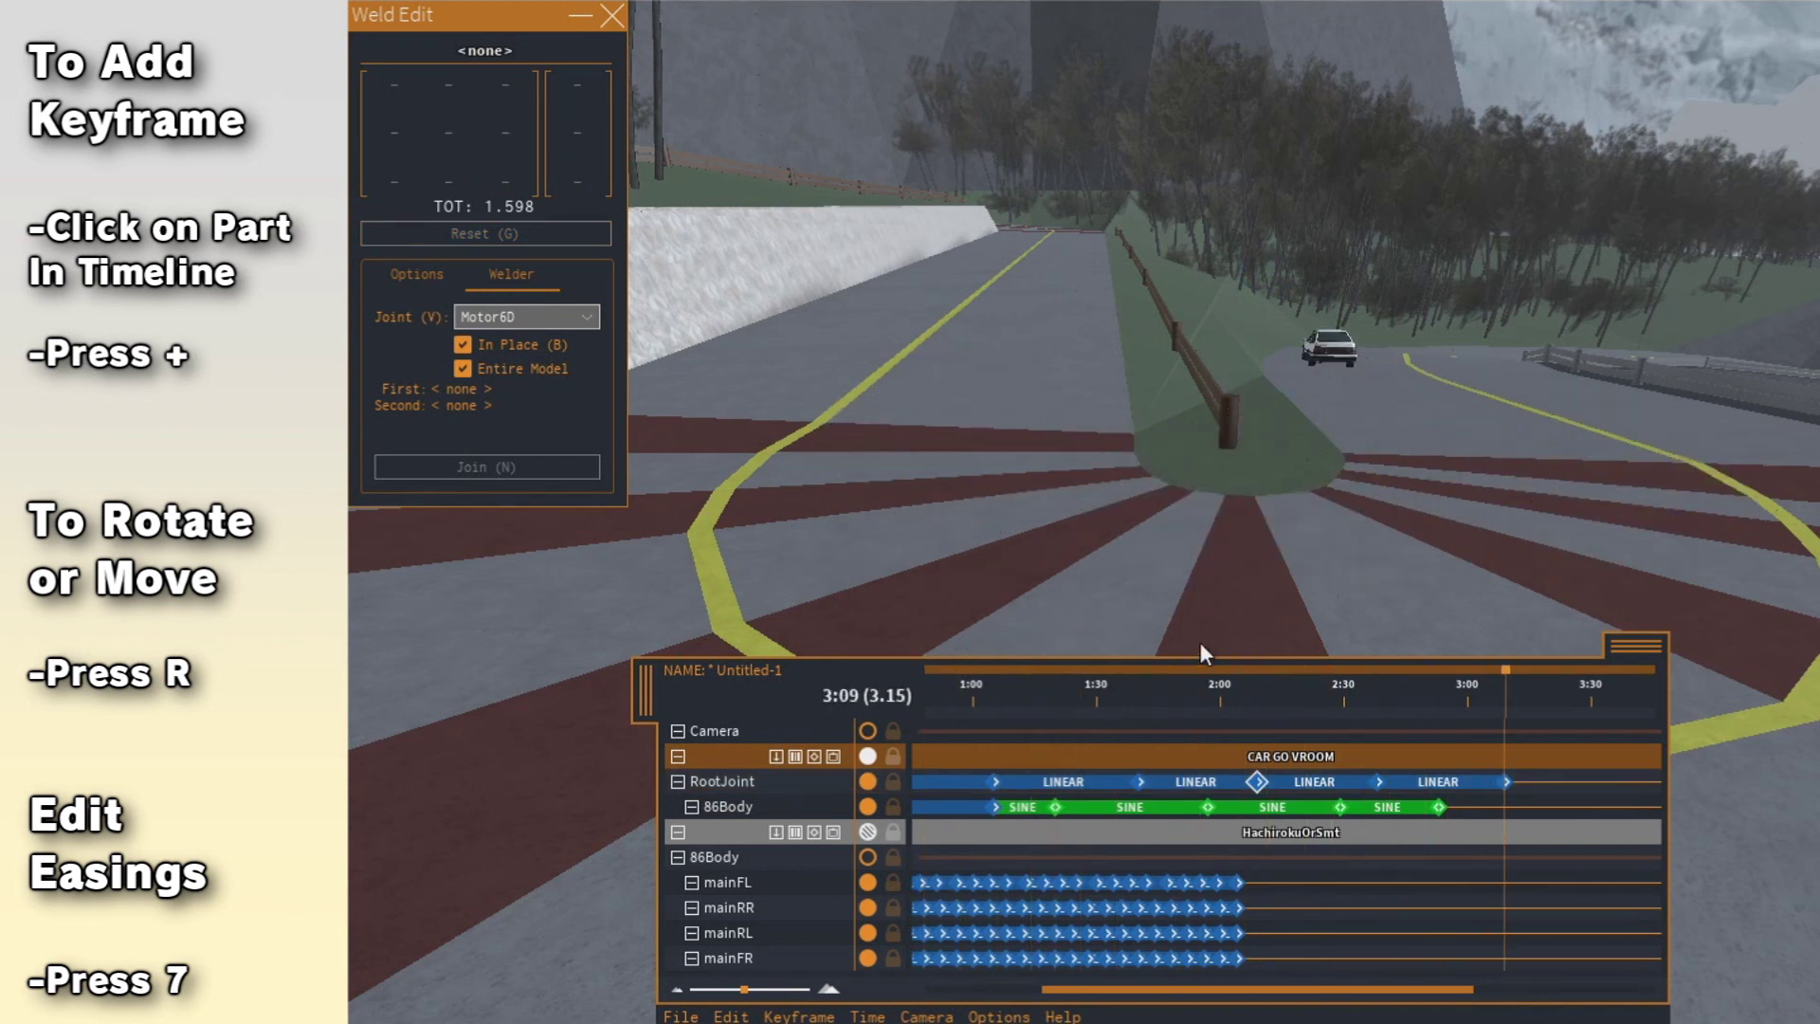
Replay the drift entry, and clear the mainRR, mainRL and mainFR wheel keyframes after about 1:08.
key("a")
left_click(933, 697)
key("space")
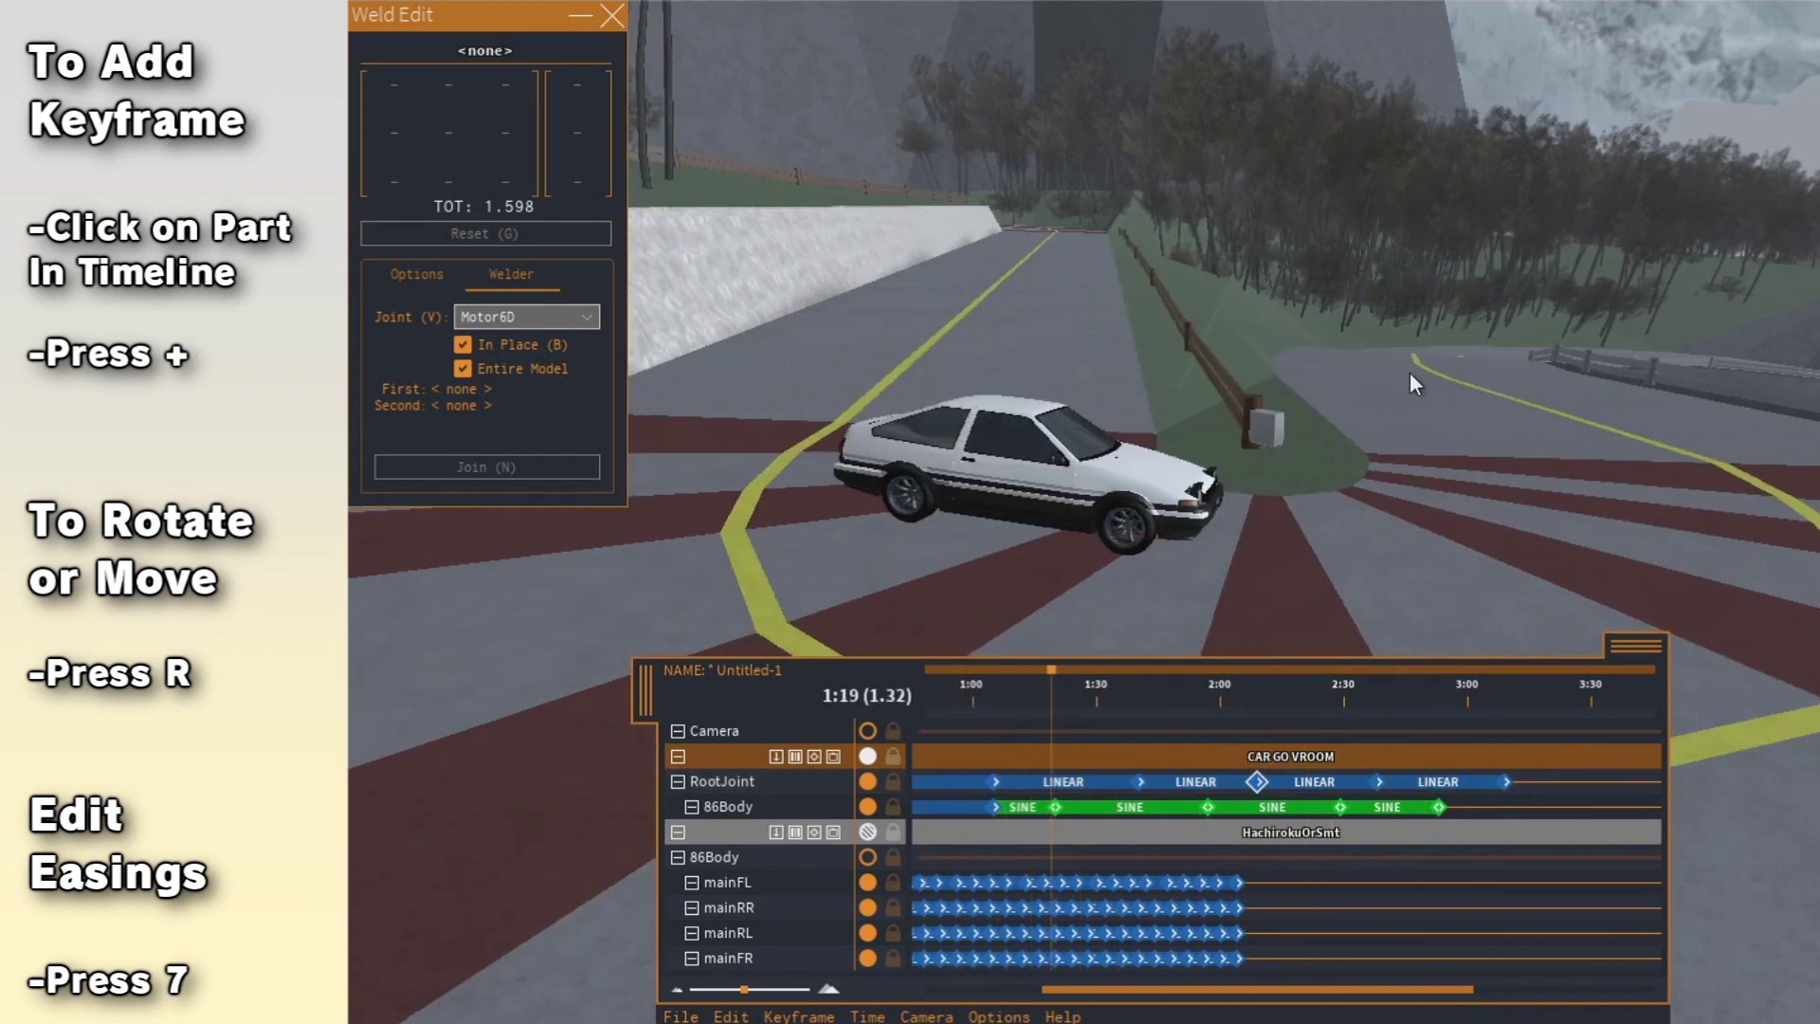
key("space")
right_click_drag(1293, 534, 1293, 543)
key("w")
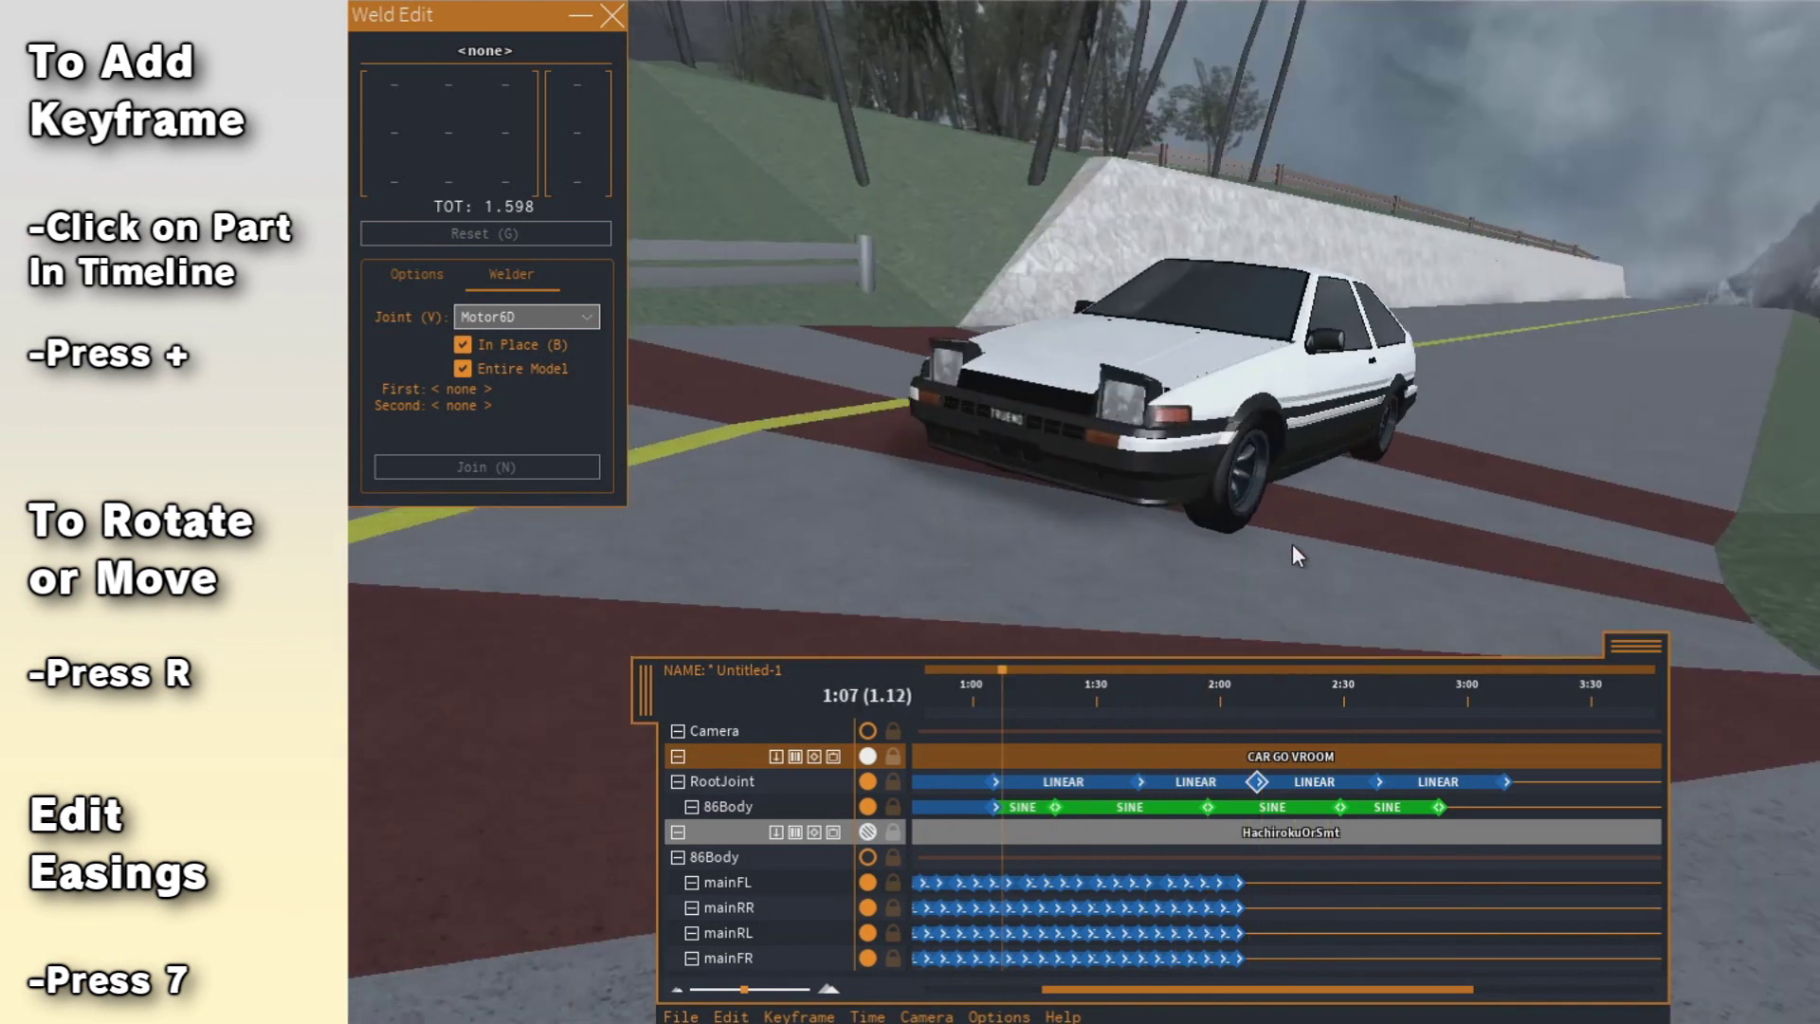
left_click(1235, 479)
scroll(1146, 614, "up", 3)
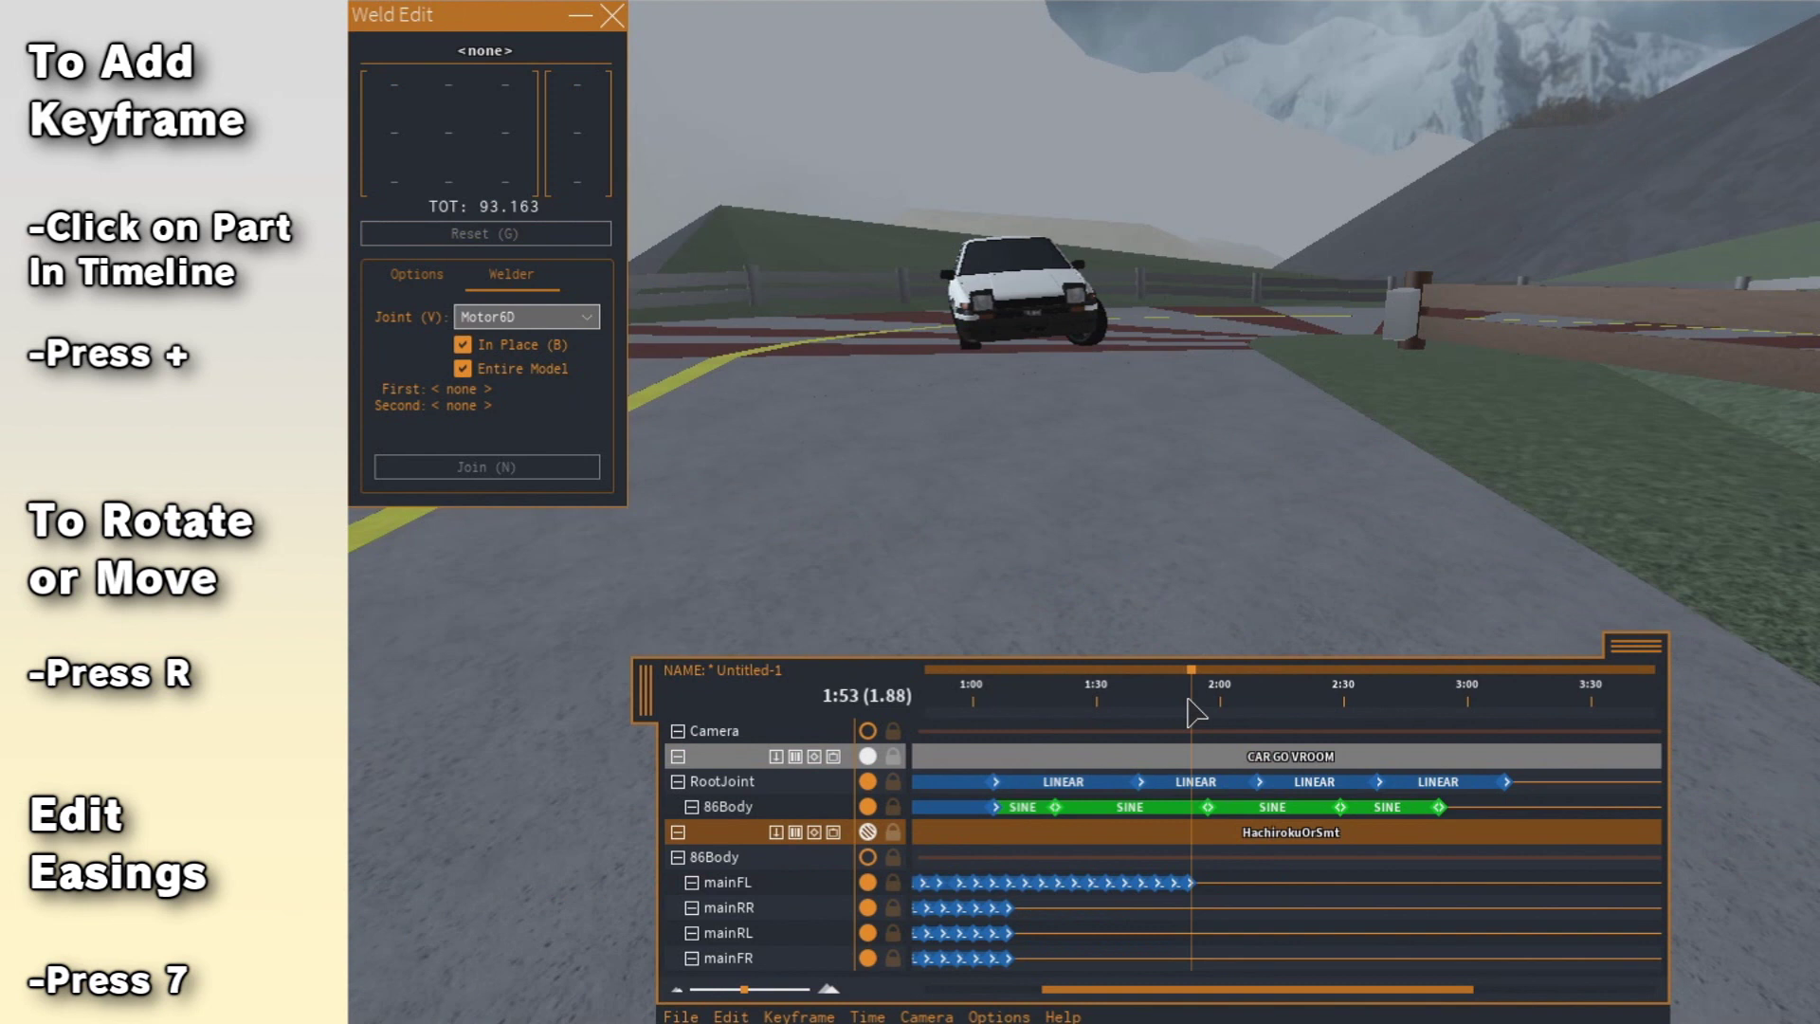
Add keyframes to the front wheels mainFL and mainFR around 1:53 and rotate them to countersteer through the drift.
left_click(1188, 684)
left_click_drag(1190, 684, 1204, 688)
key("w")
key("a")
right_click_drag(1305, 388, 1313, 390)
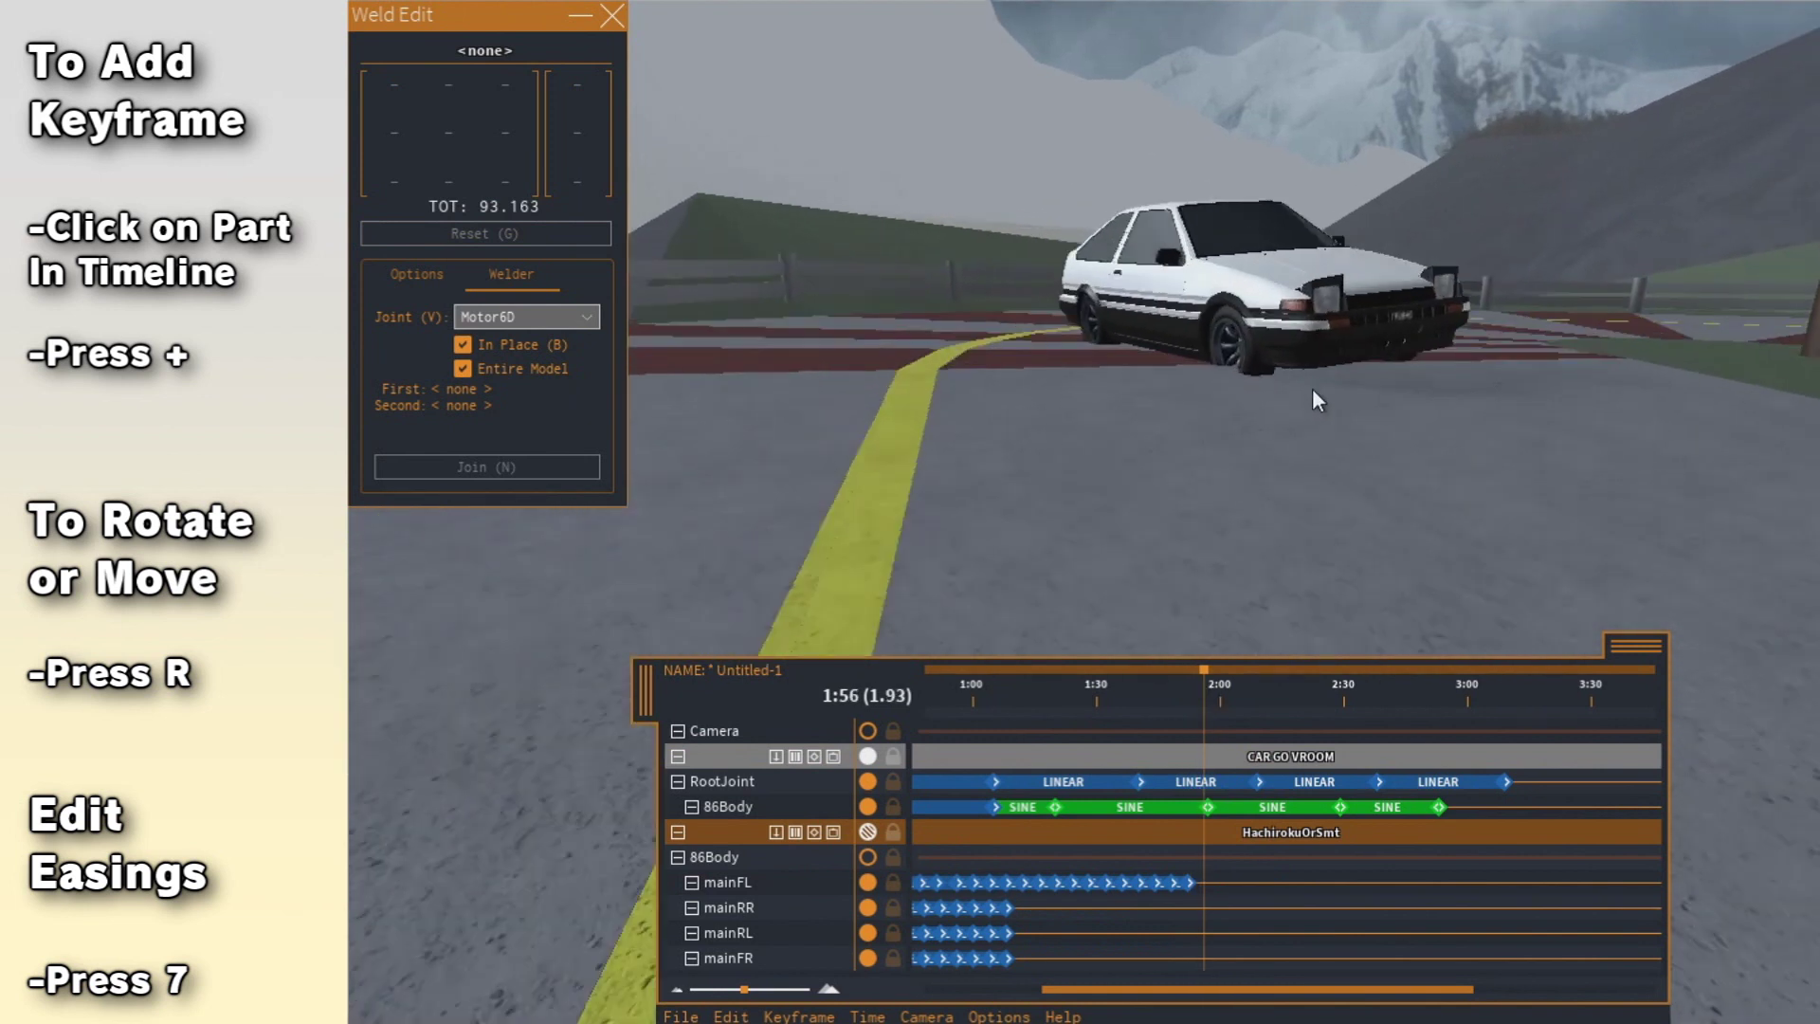
key("w")
left_click(1288, 380)
left_click_drag(1202, 686, 1189, 687)
key("plus")
left_click_drag(1256, 211, 1271, 284)
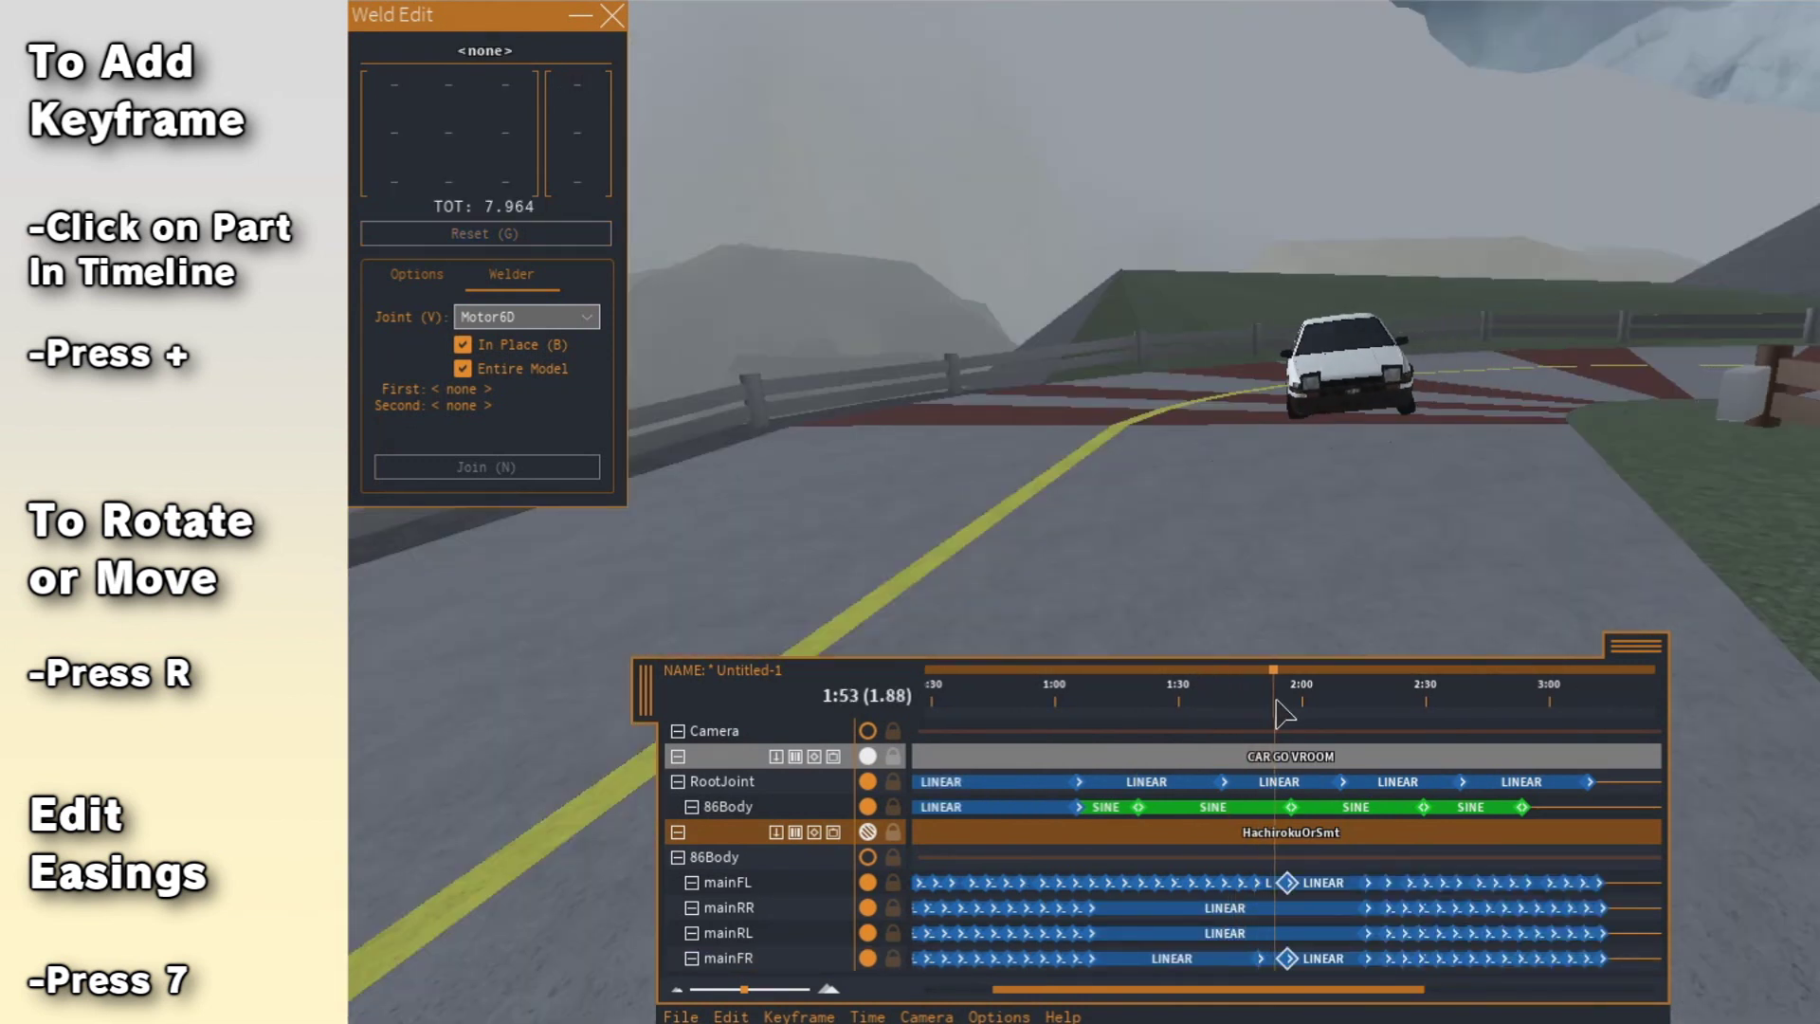
Play back the animation from about 0:58 to check the drift and the wheel movement.
left_click_drag(1277, 702, 1047, 706)
key("space")
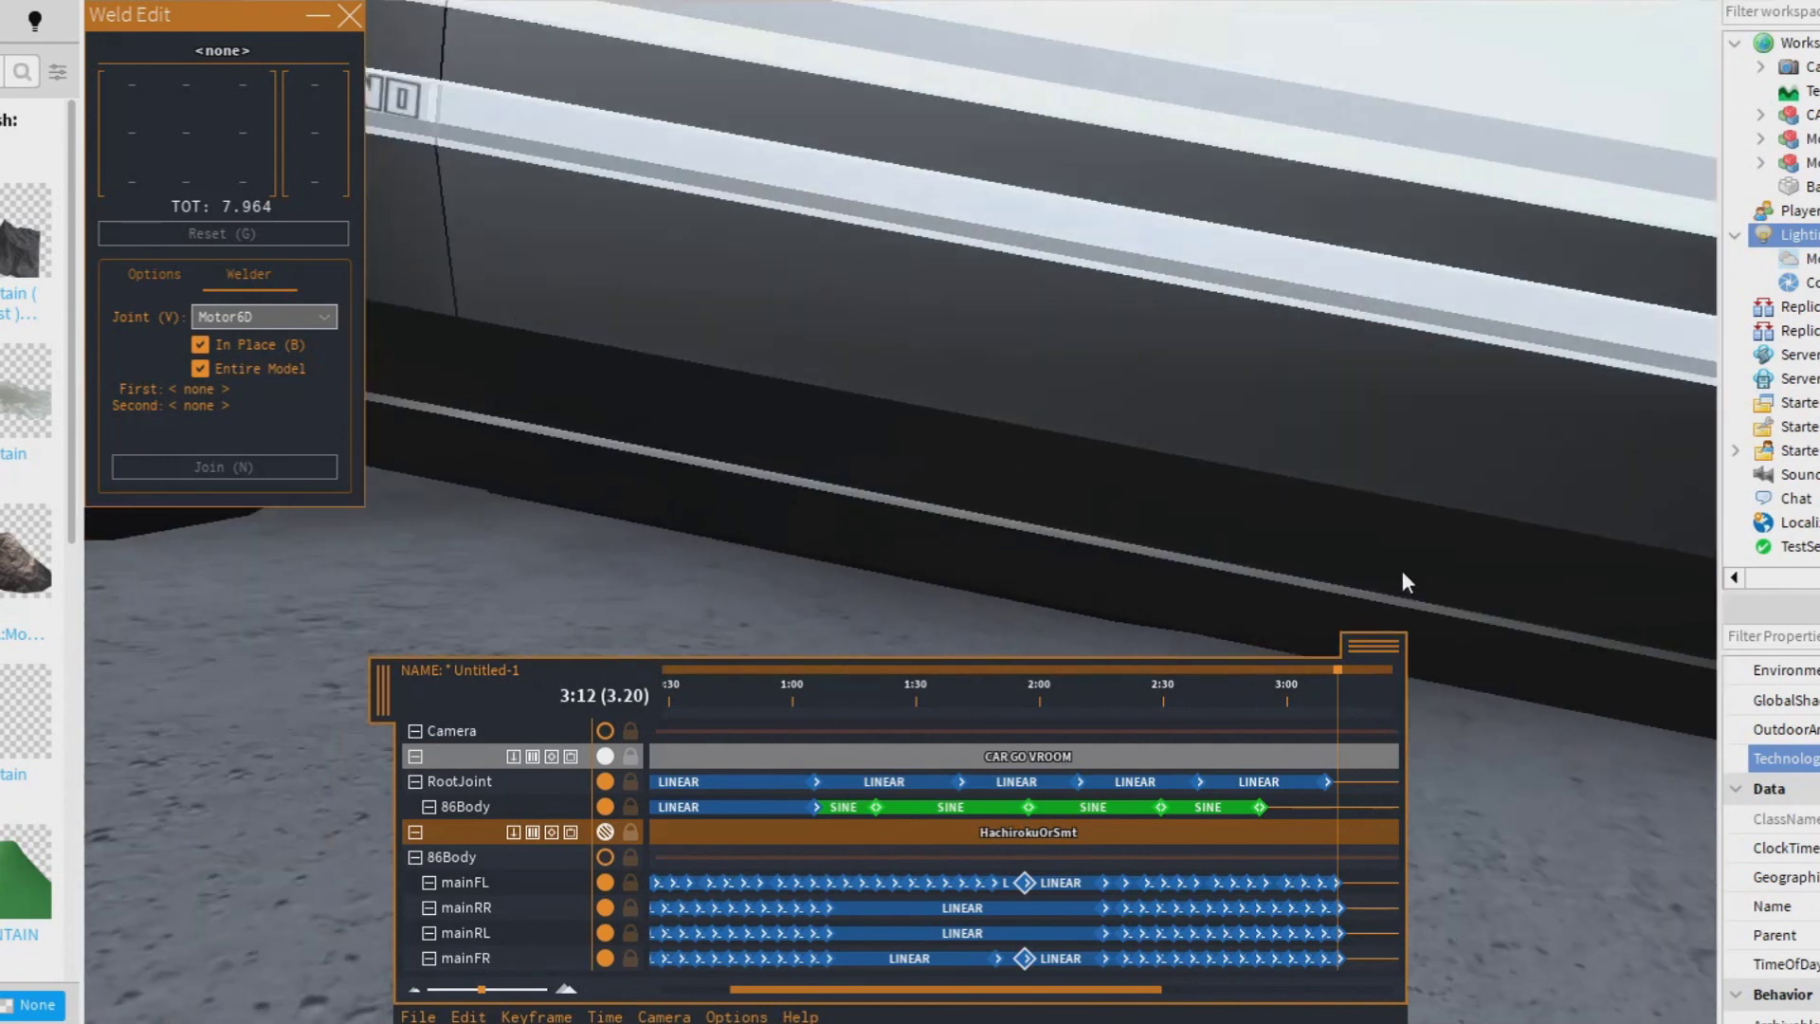
left_click(975, 670)
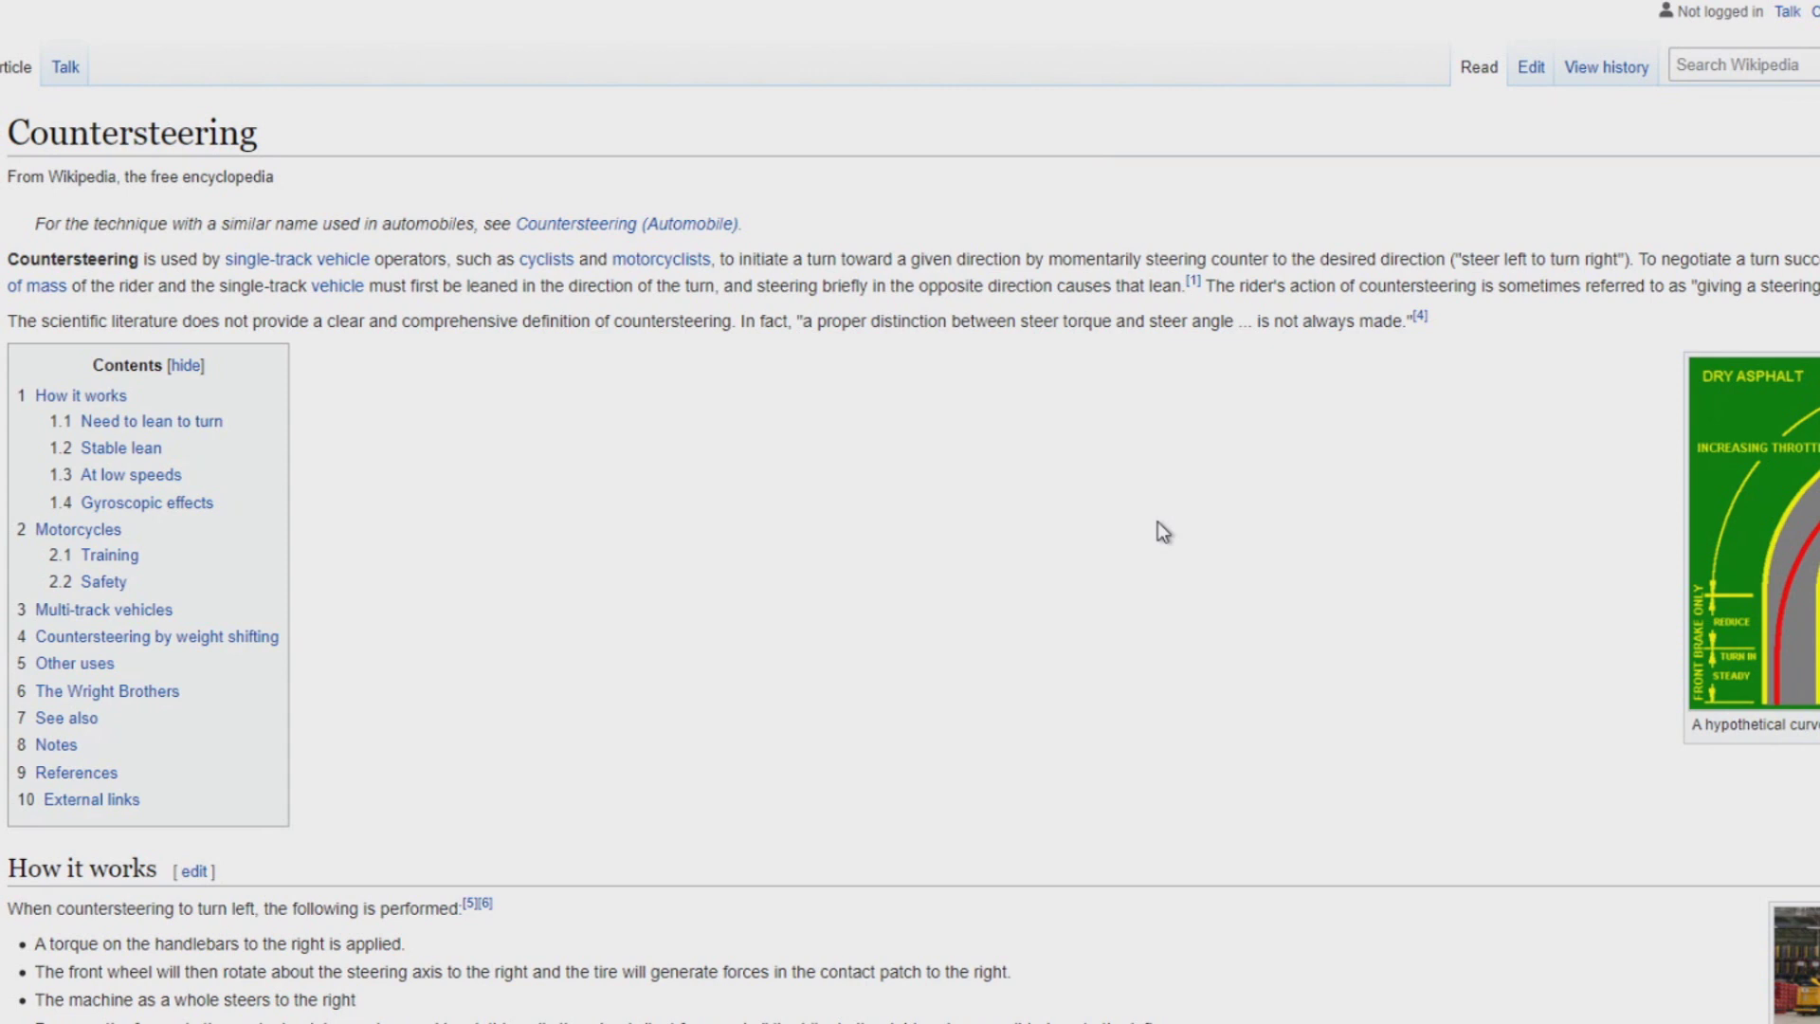
Switch to the Wikipedia article on Countersteering and read its introduction and "How it works" section.
left_click_drag(263, 134, 429, 134)
scroll(1076, 311, "down", 3)
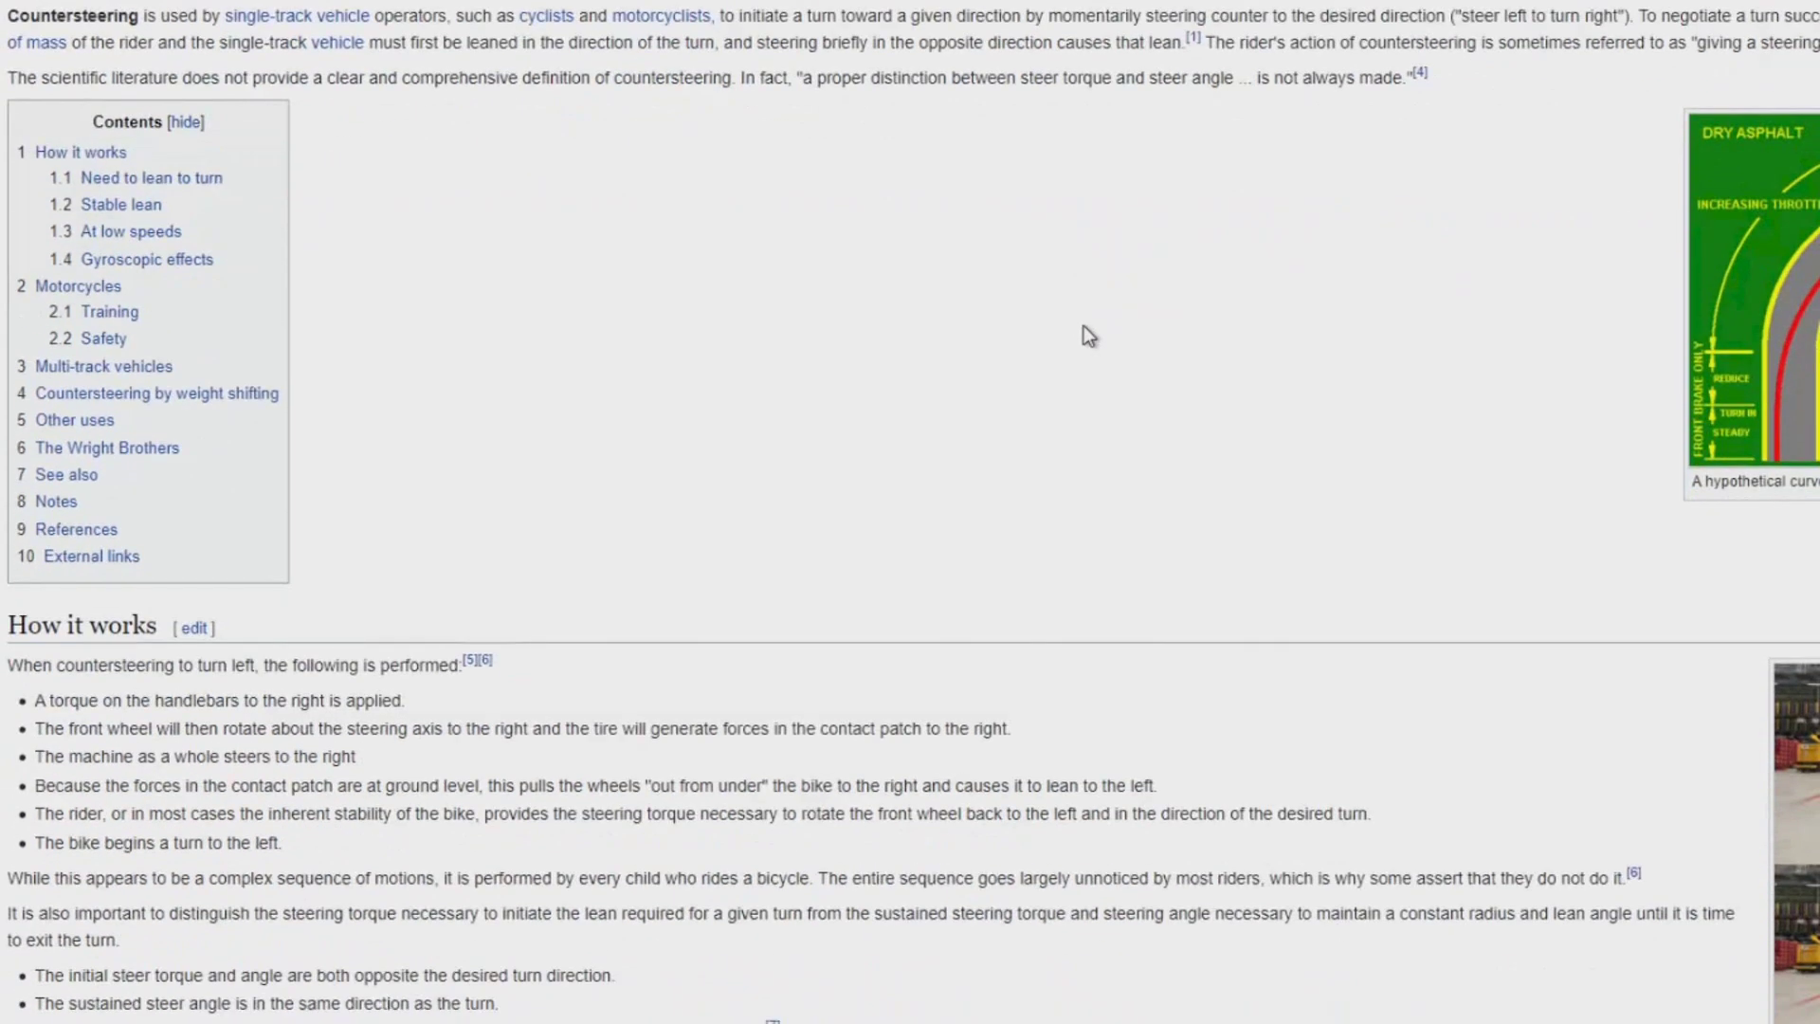